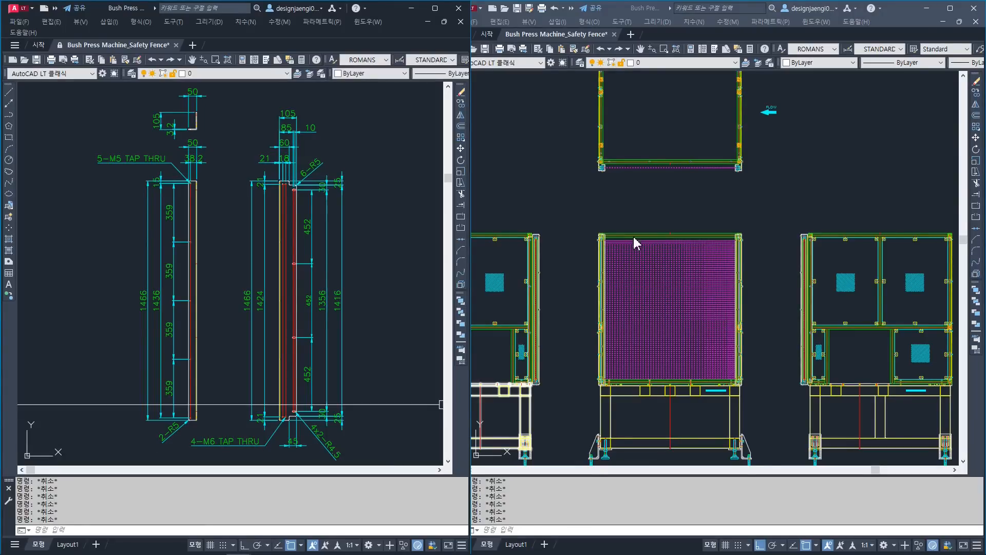
Examine the bracket and sensor mounting at both lower corners of the fence's top view in the assembly drawing.
click(623, 258)
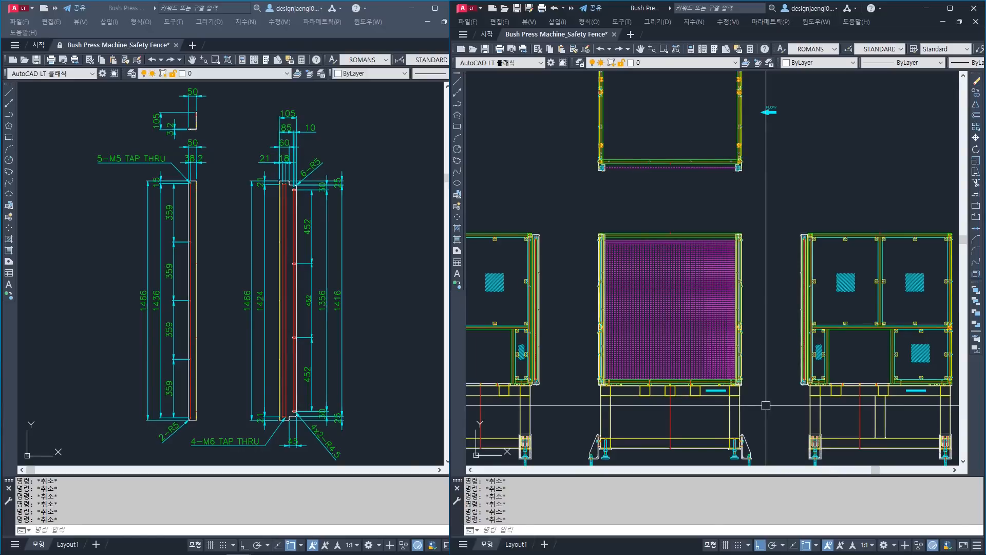
click(654, 202)
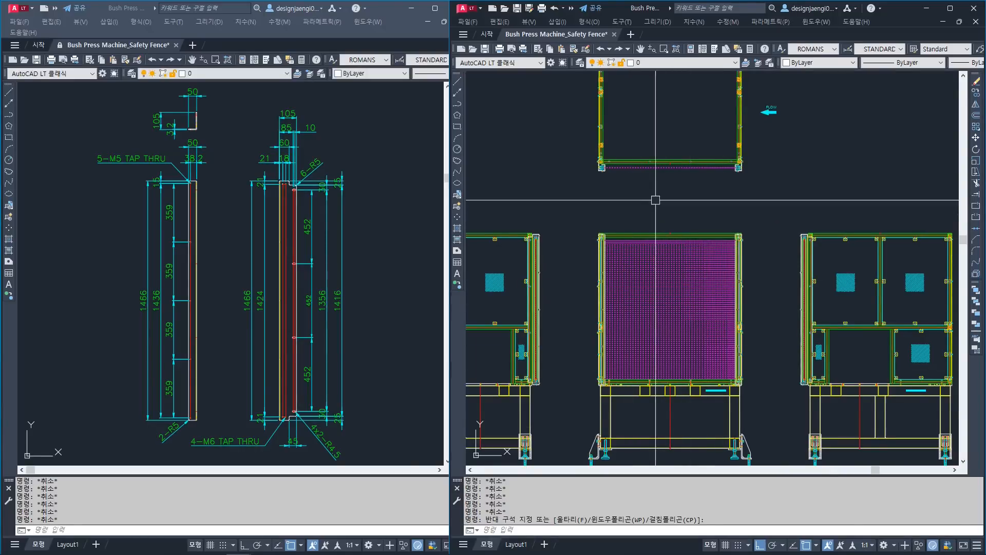
scroll(627, 170, up, 5)
scroll(513, 145, up, 5)
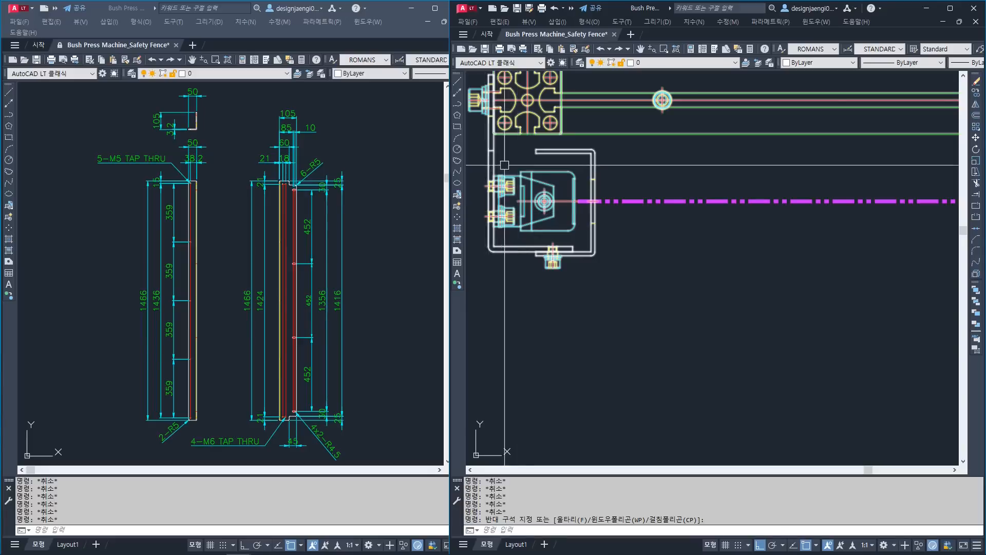
scroll(586, 181, down, 4)
middle_drag(769, 218, 343, 247)
middle_drag(815, 261, 590, 273)
scroll(766, 221, up, 2)
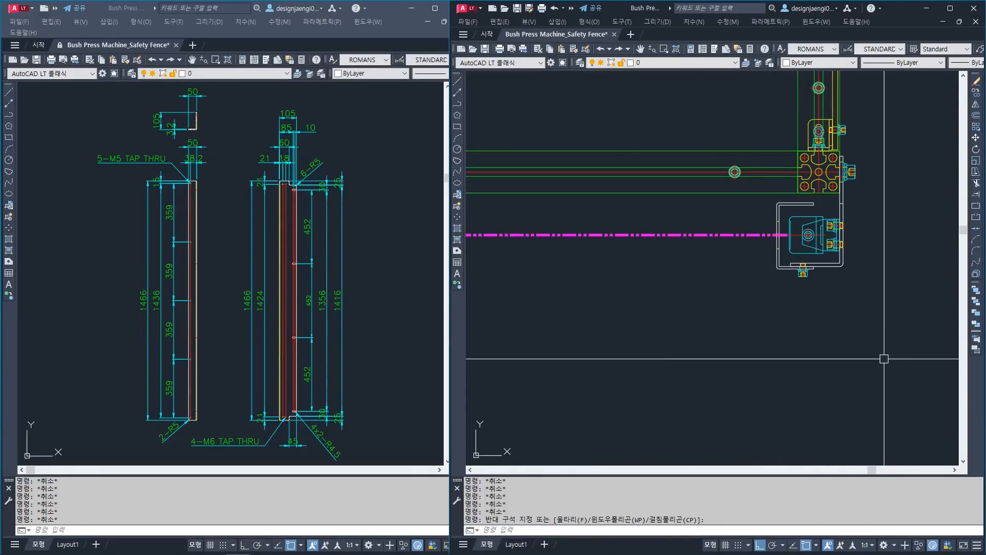
key(ctrl)
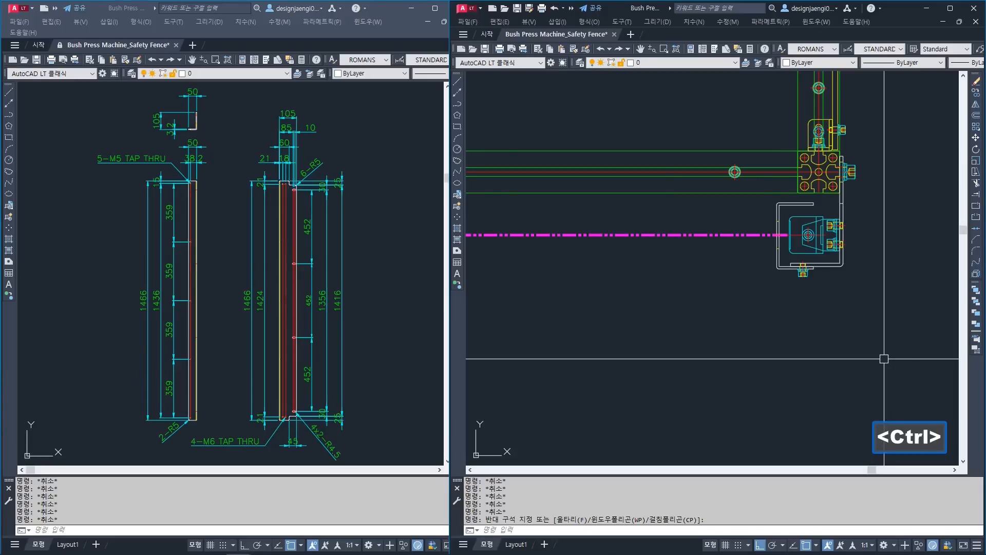
key(ctrl+3)
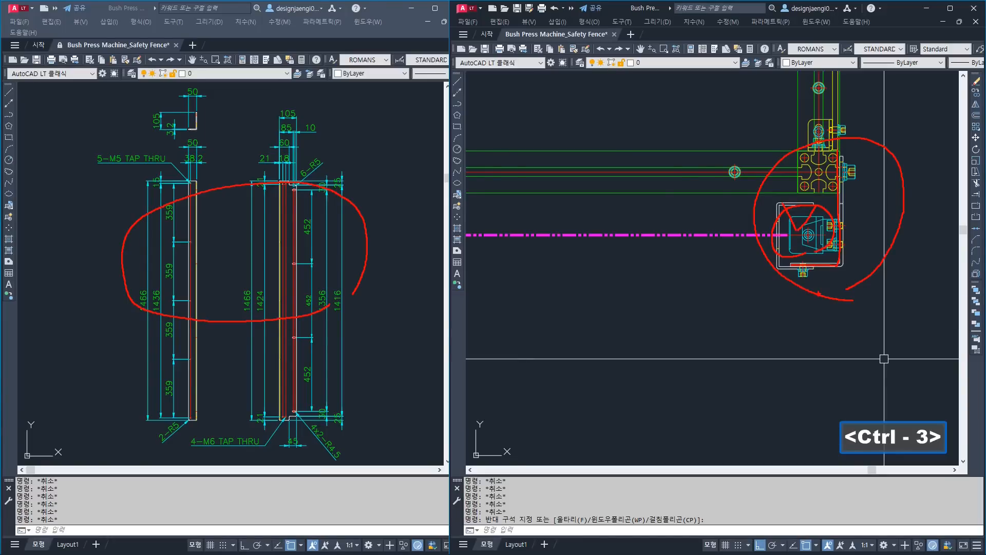
key(Escape)
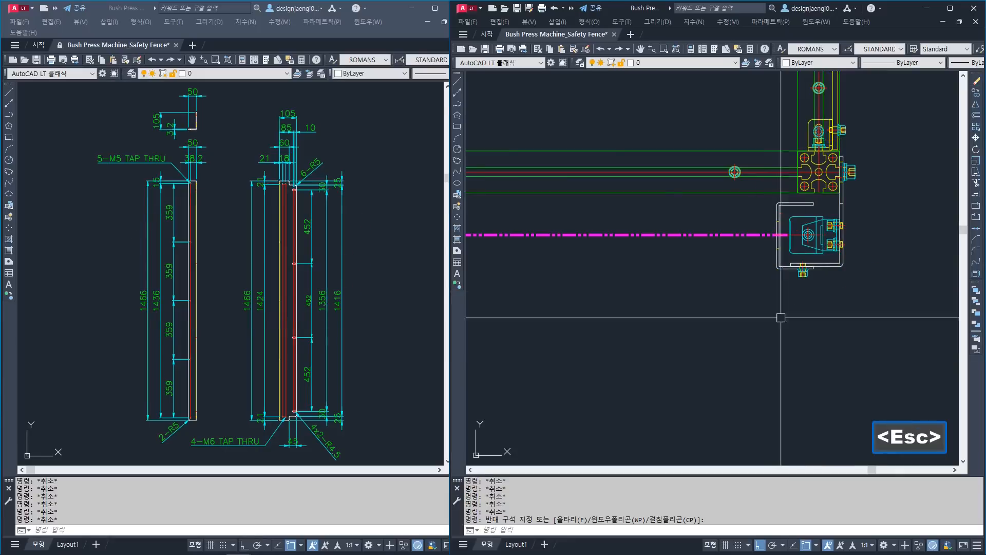
Go to the empty drawing area beside the standard fastener symbols.
scroll(775, 297, down, 9)
middle_drag(732, 252, 739, 313)
scroll(742, 321, down, 4)
mouse_move(728, 272)
middle_down()
mouse_move(760, 344)
mouse_move(762, 386)
middle_up()
mouse_move(898, 167)
middle_down()
mouse_move(724, 228)
mouse_move(702, 309)
middle_up()
scroll(720, 290, up, 10)
middle_drag(775, 265, 688, 277)
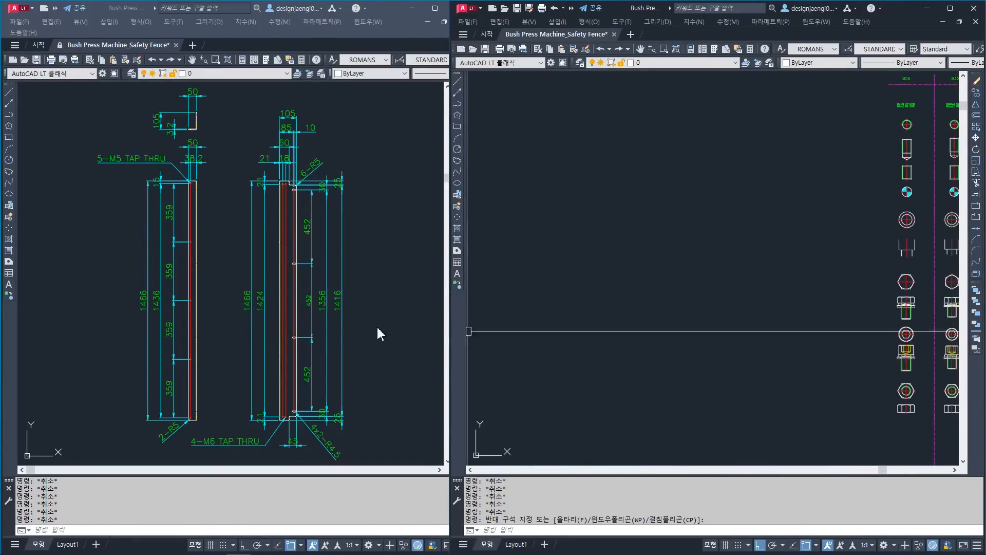
Examine the overall dimensions and the L-shaped end profile of the bracket in the dimensioned reference drawing.
click(205, 317)
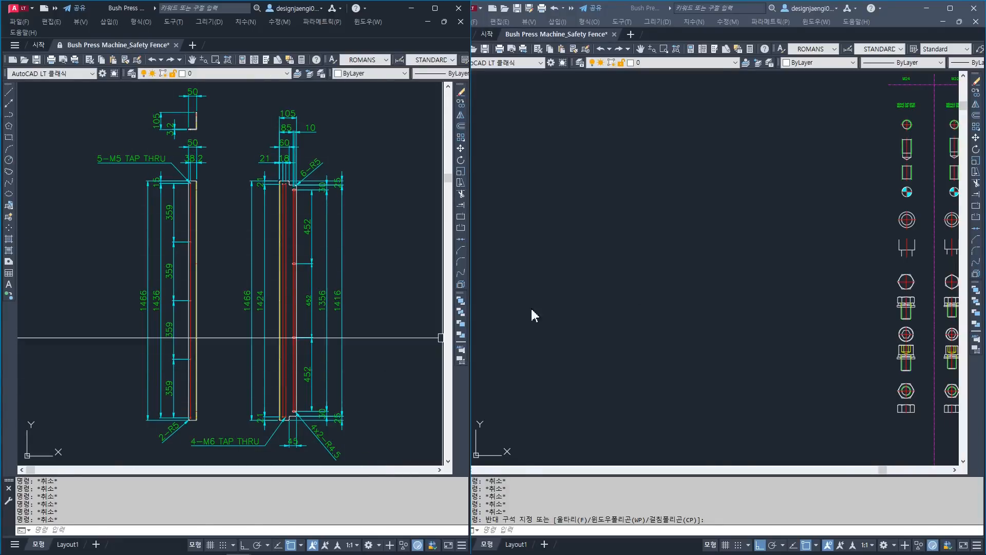
click(665, 244)
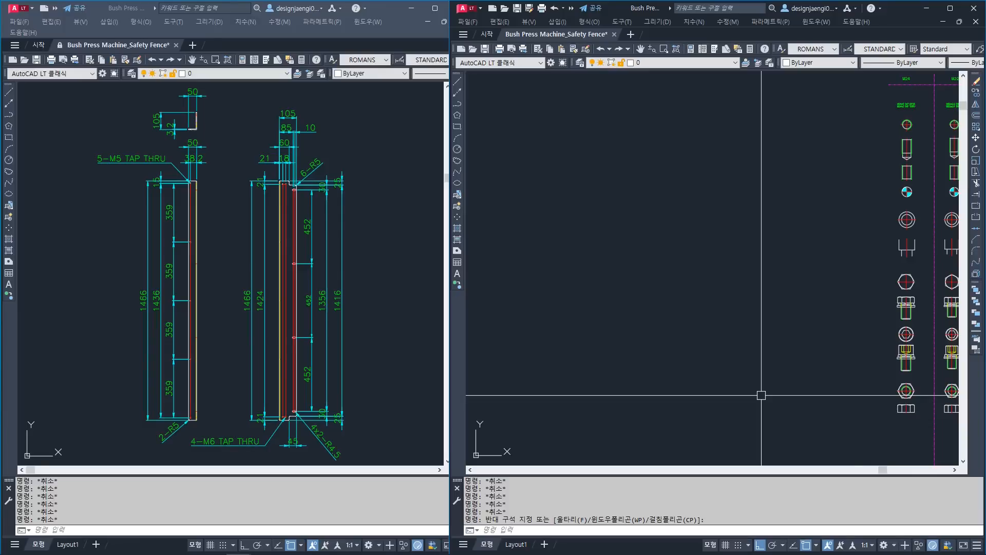
click(385, 363)
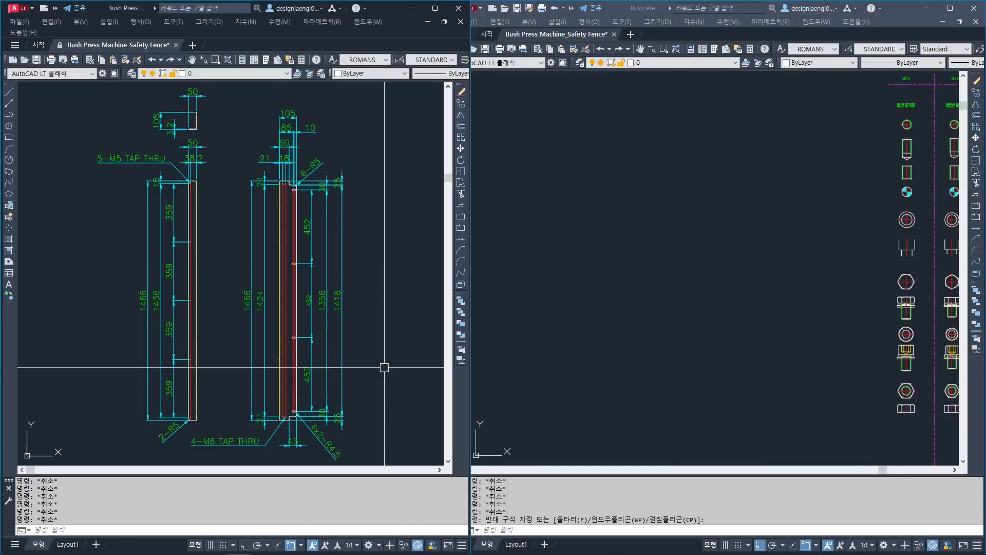
click(637, 418)
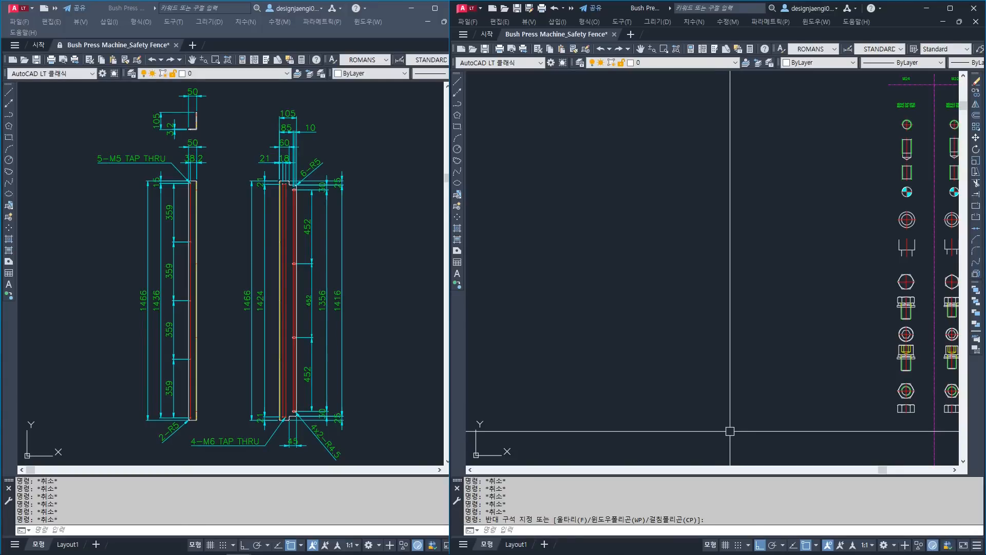
click(330, 396)
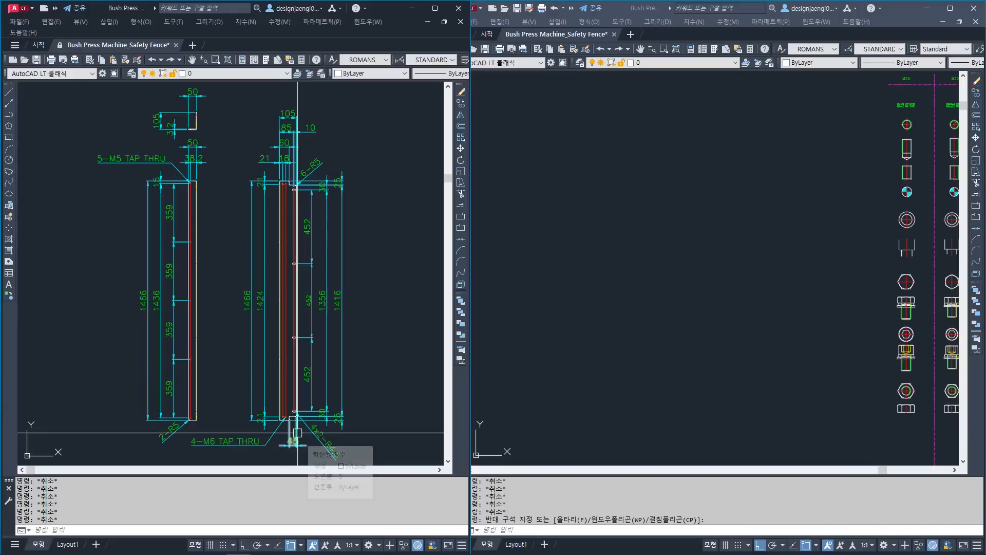
key(ctrl+3)
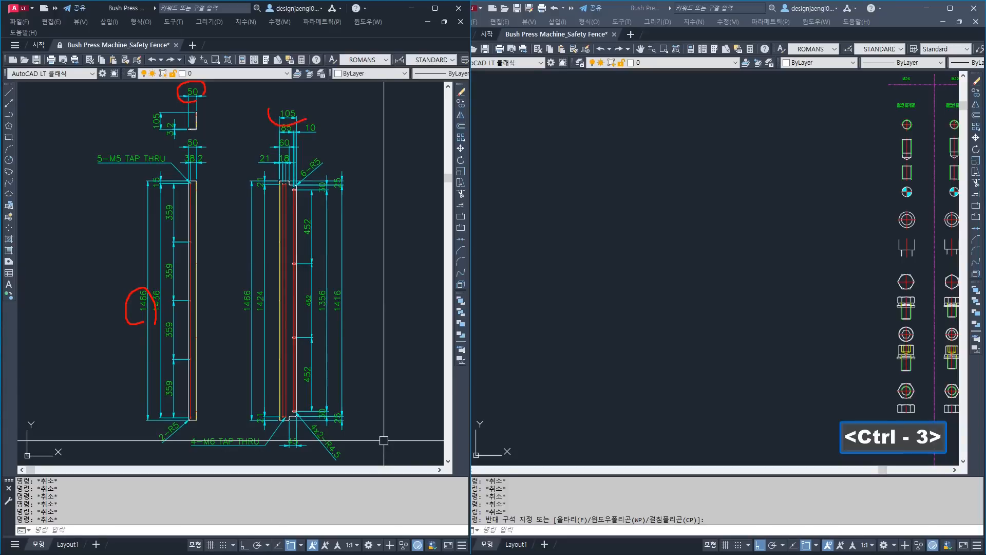
key(Escape)
scroll(198, 190, up, 5)
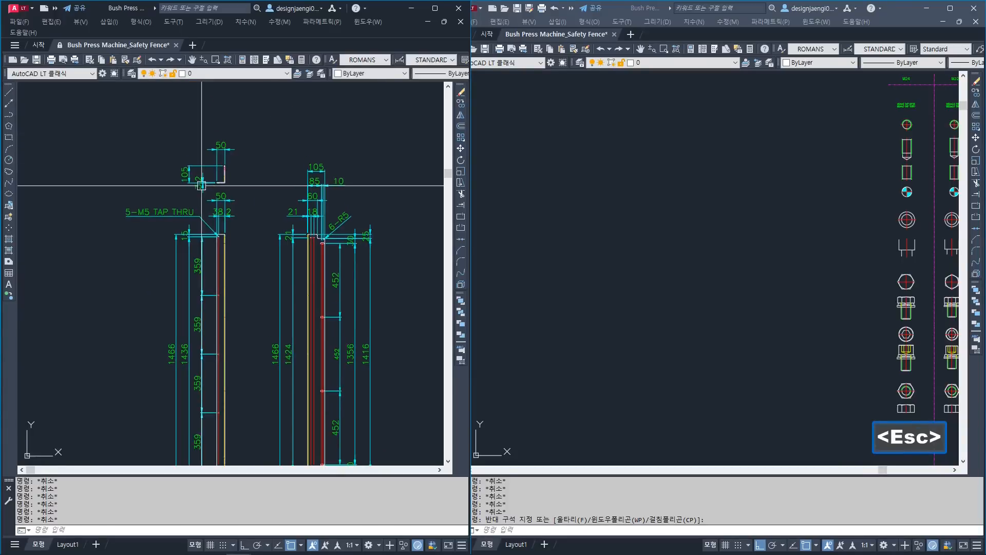
scroll(198, 202, up, 3)
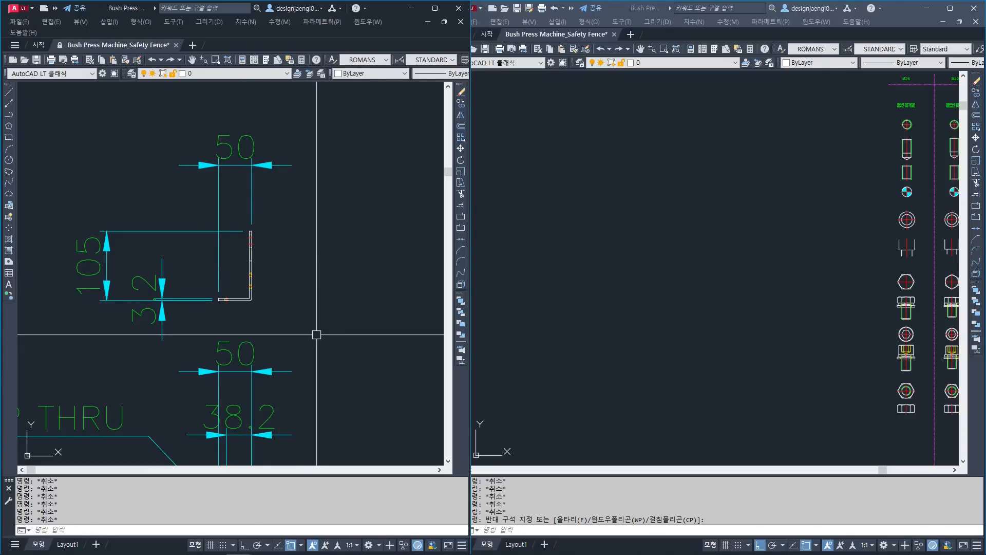
scroll(239, 323, up, 2)
middle_drag(240, 323, 345, 315)
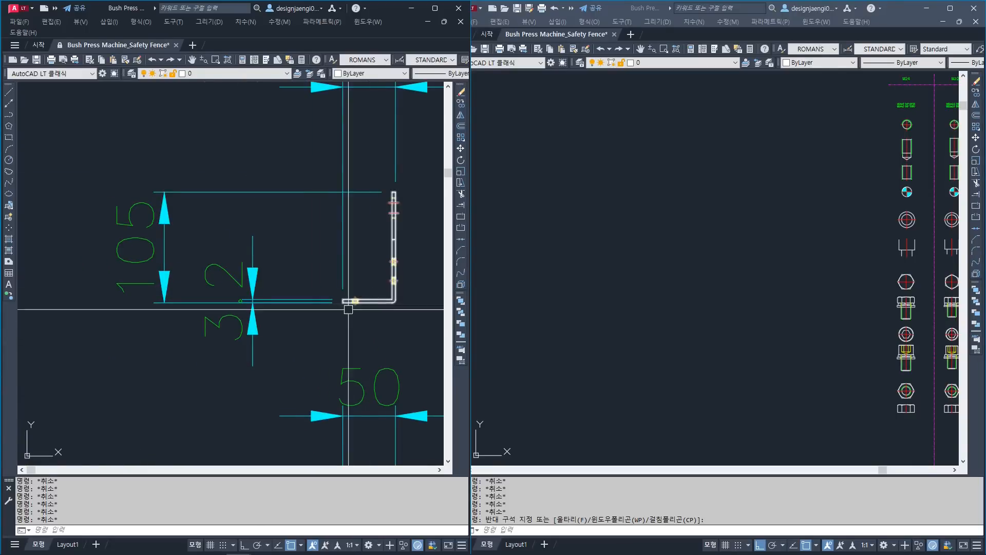
scroll(199, 318, down, 2)
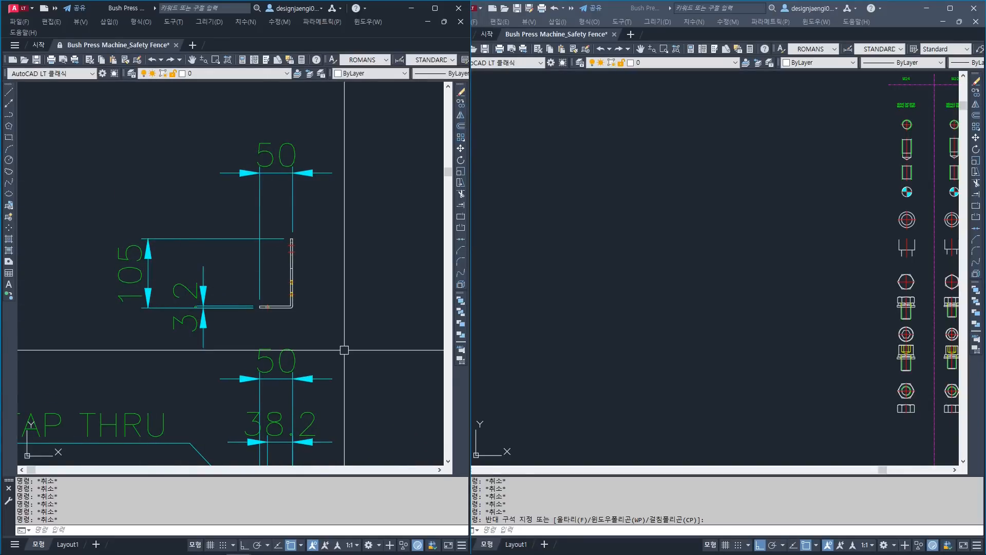
Draw an L-shaped profile in the empty area with a 50 horizontal line and a 105 vertical line rising from its right end.
click(731, 325)
scroll(727, 327, down, 2)
middle_drag(721, 305, 727, 319)
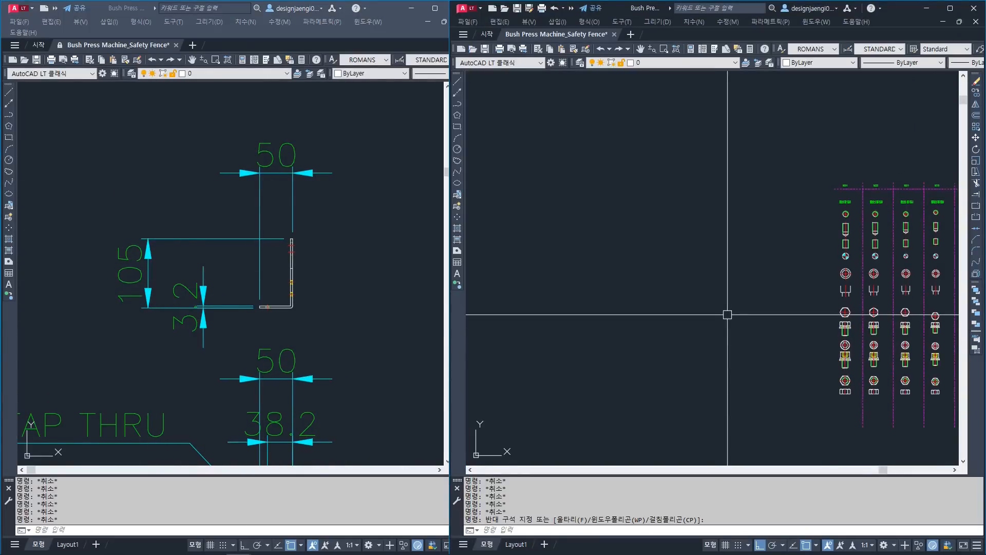
text(l)
key(space)
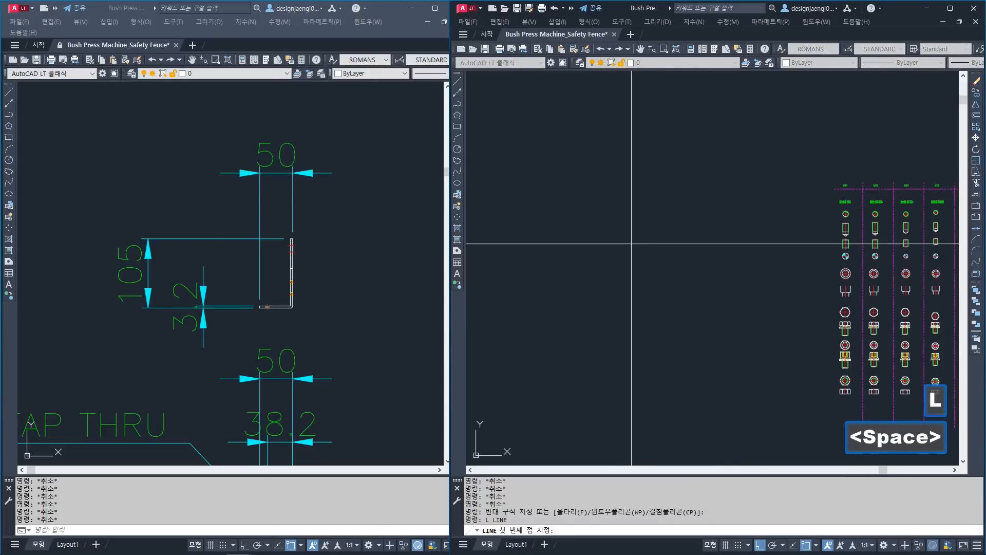
click(631, 243)
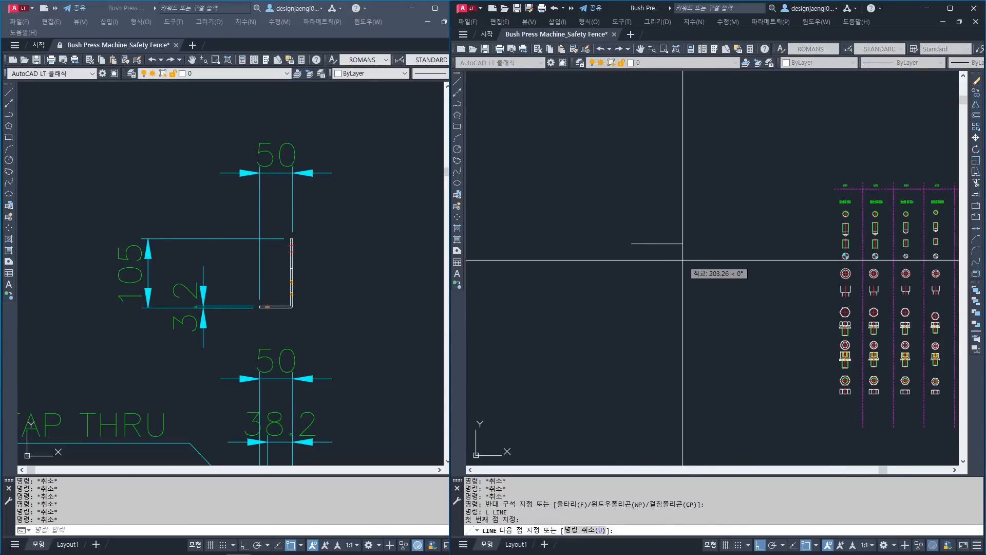
text(50)
key(Return)
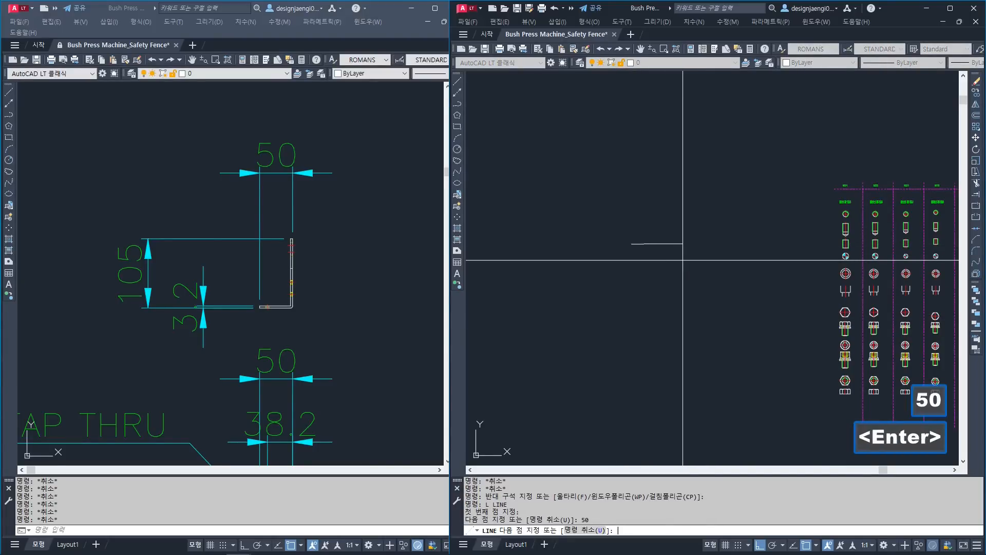
scroll(682, 260, up, 3)
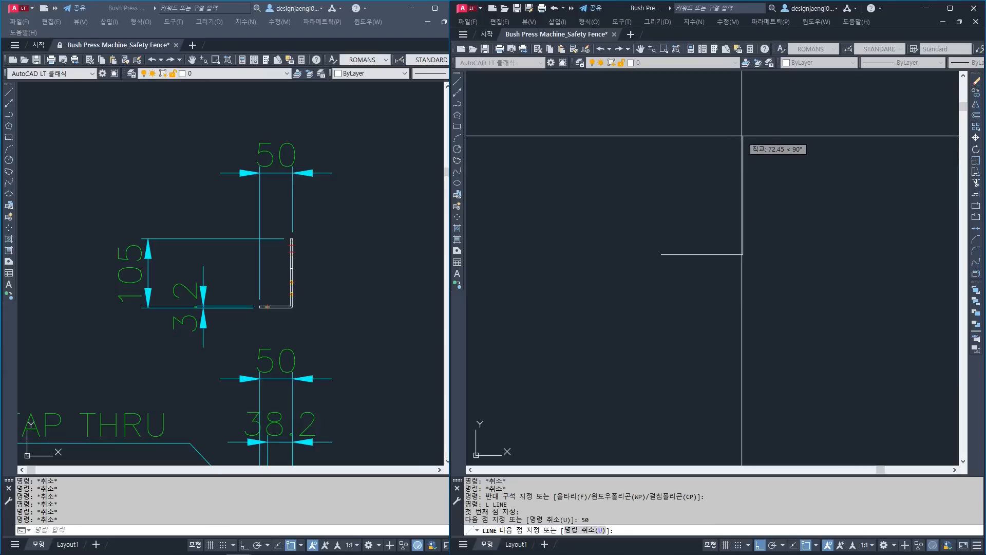
text(105)
key(Return)
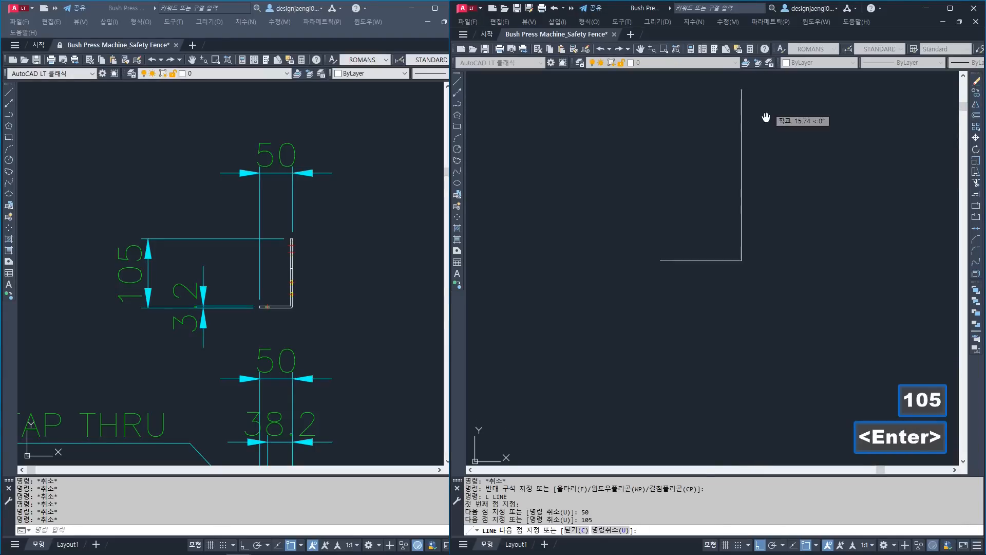
middle_drag(704, 165, 667, 225)
key(Escape)
text(aa)
key(space)
key(Escape)
key(space)
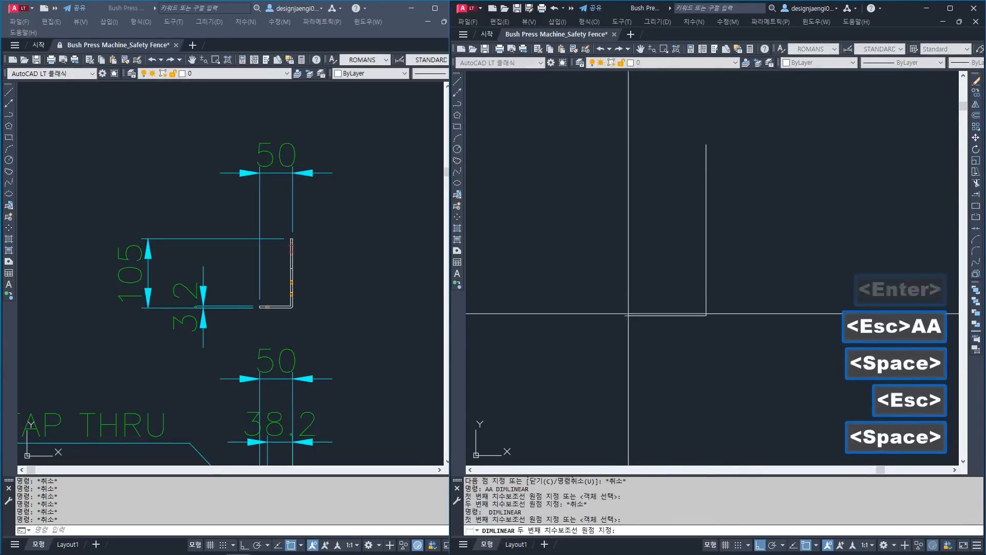
click(624, 316)
click(706, 316)
key(Escape)
Try to set the dimension scale (DIMSCALE) to 3.
text(dd)
key(space)
text(3)
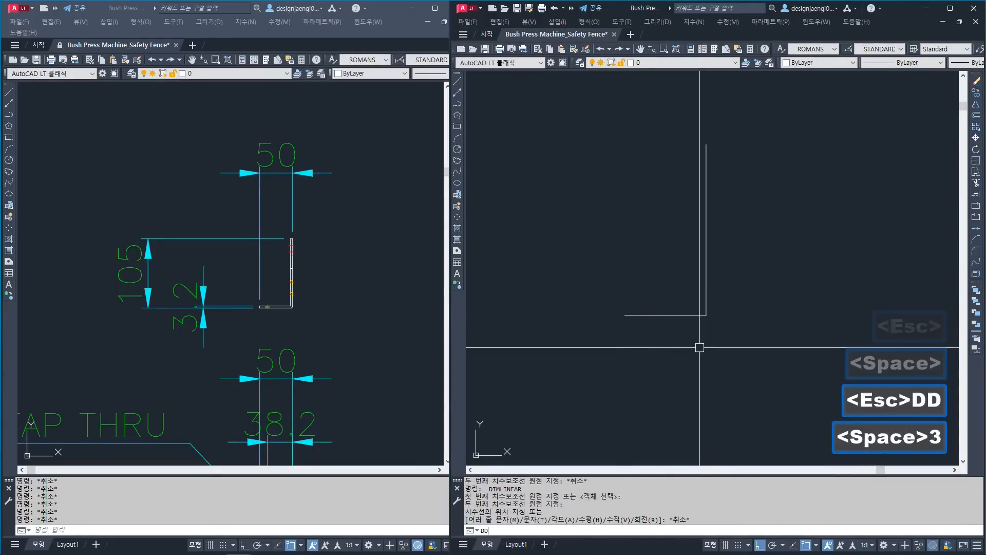
key(space)
key(Escape)
text(aa)
key(space)
key(Escape)
text(aa)
key(space)
click(624, 315)
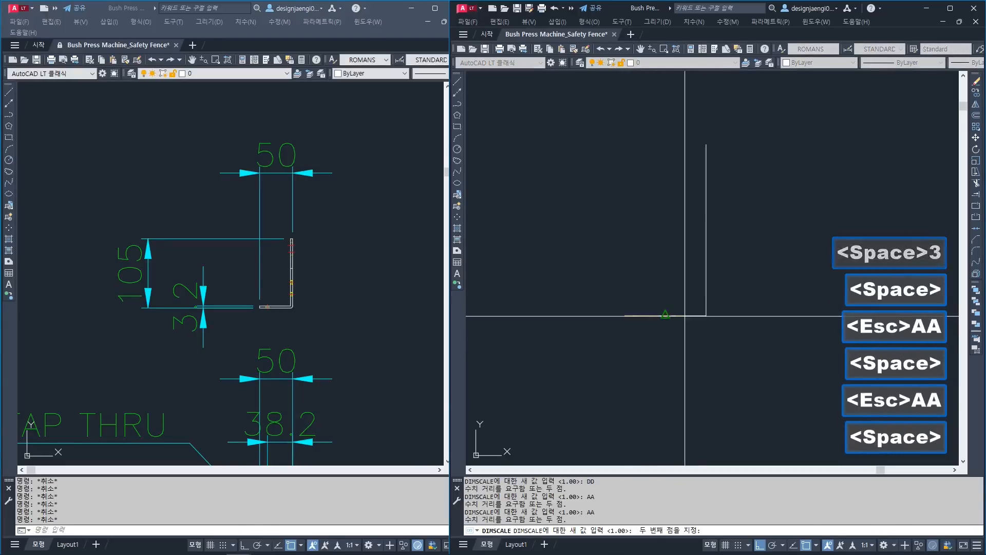
click(705, 315)
key(Escape)
text(AA)
key(space)
click(625, 315)
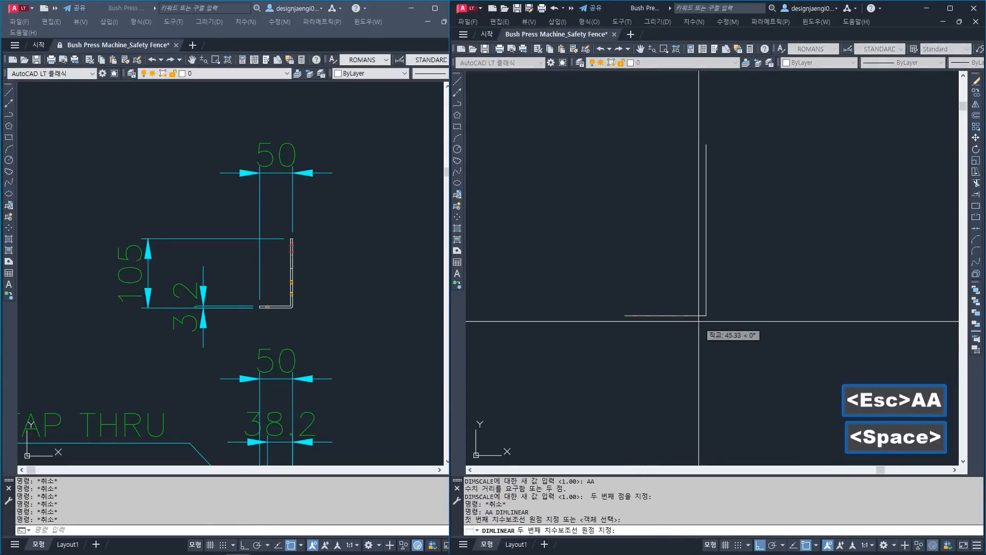
click(706, 316)
scroll(687, 350, down, 2)
key(Escape)
key(Escape)
Set the dimension scale (DIMSCALE) to 2.
text(DD)
key(space)
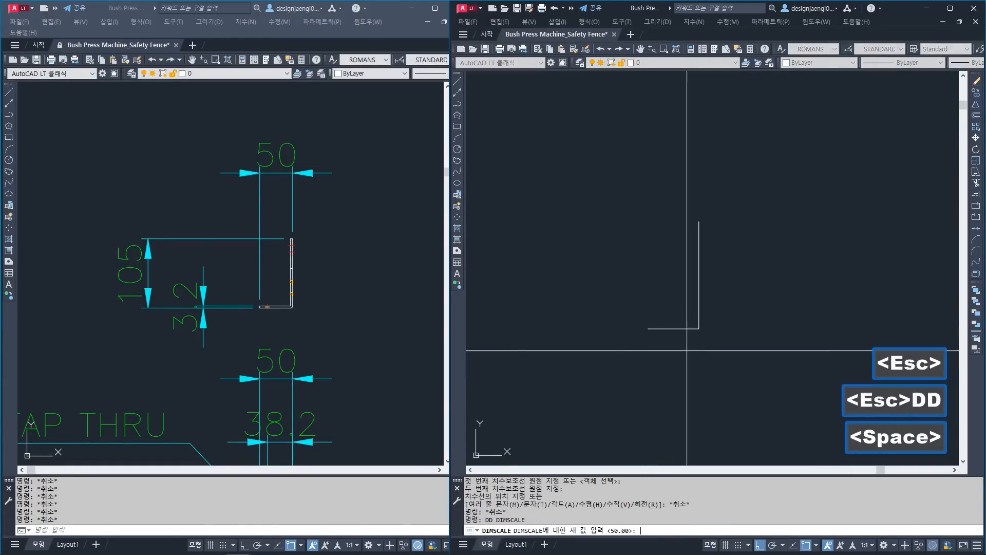
text(2)
key(space)
key(Escape)
text(AA)
key(space)
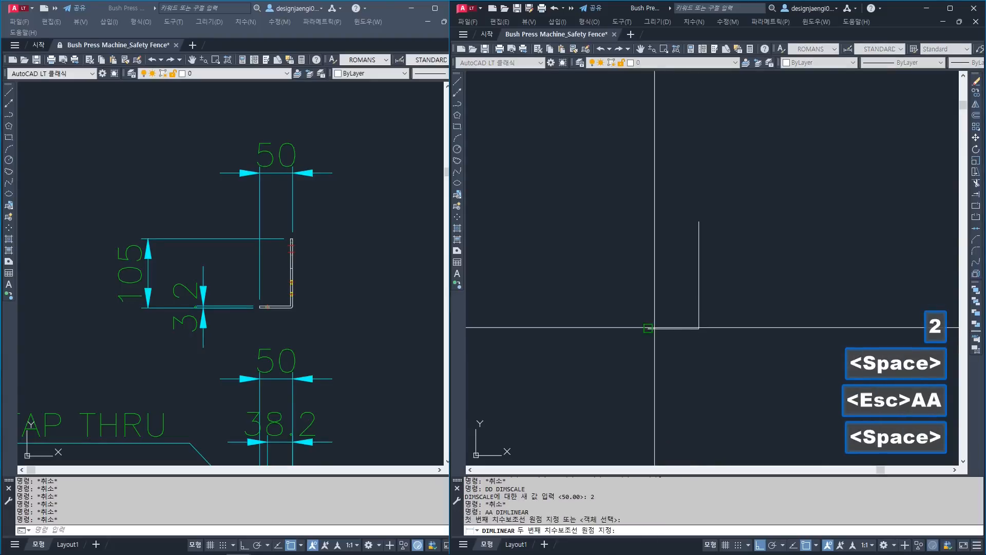
click(648, 328)
click(699, 328)
scroll(686, 339, up, 4)
scroll(682, 350, down, 2)
key(Escape)
key(Escape)
key(space)
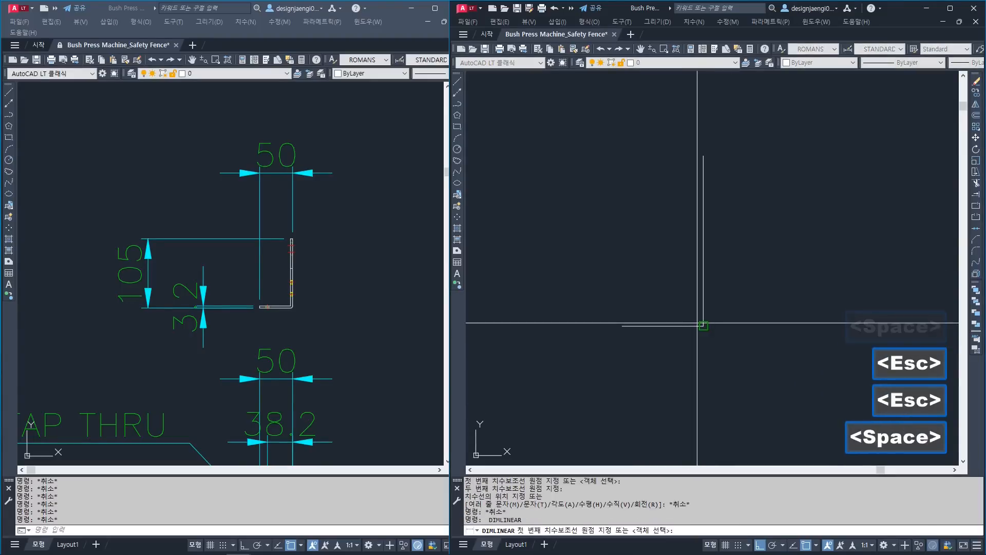
click(703, 155)
click(703, 325)
key(Escape)
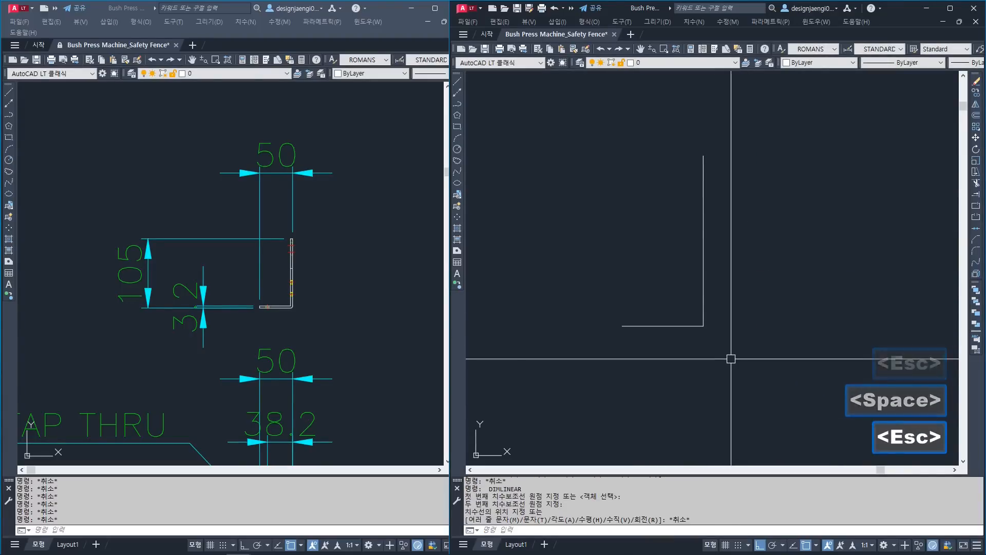
Offset the profile's horizontal and vertical lines inward by 3.2 to give the bracket its sheet thickness.
text(O)
key(space)
text(3.2)
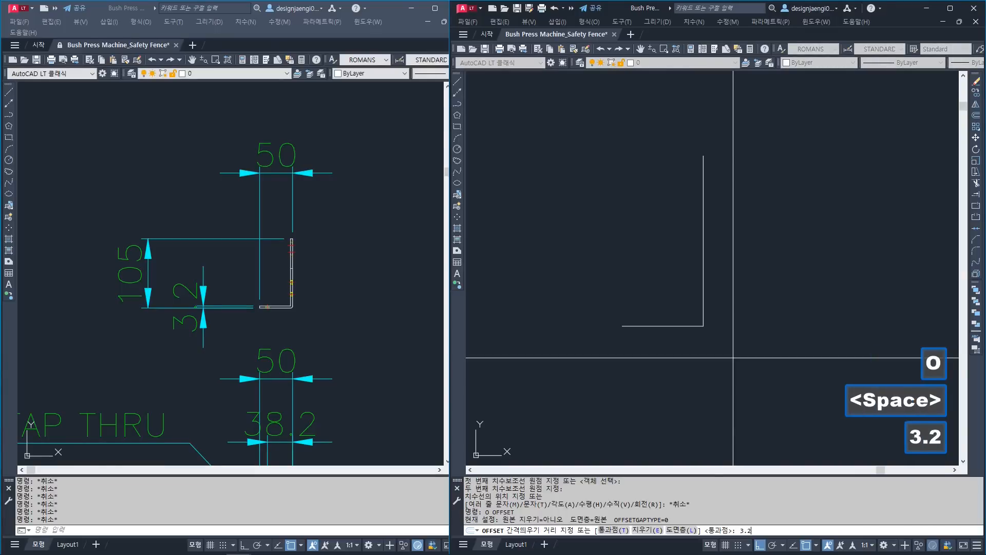
key(Return)
click(688, 325)
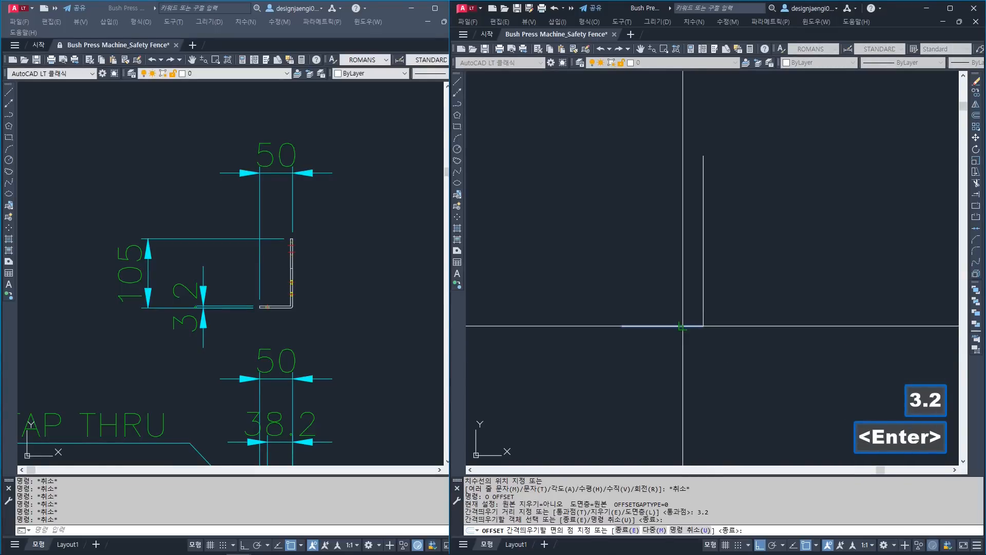
click(674, 277)
click(703, 290)
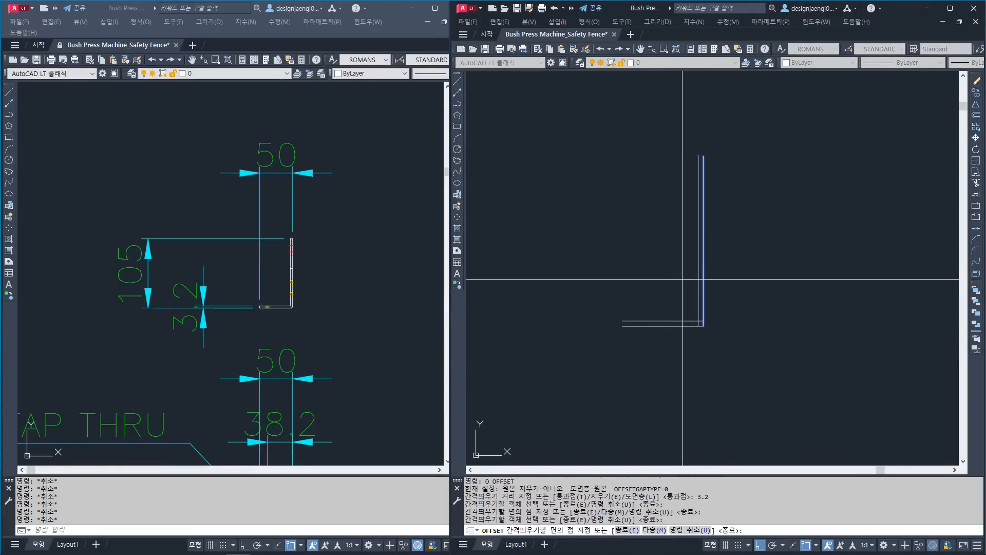
click(663, 283)
key(Escape)
scroll(717, 358, up, 2)
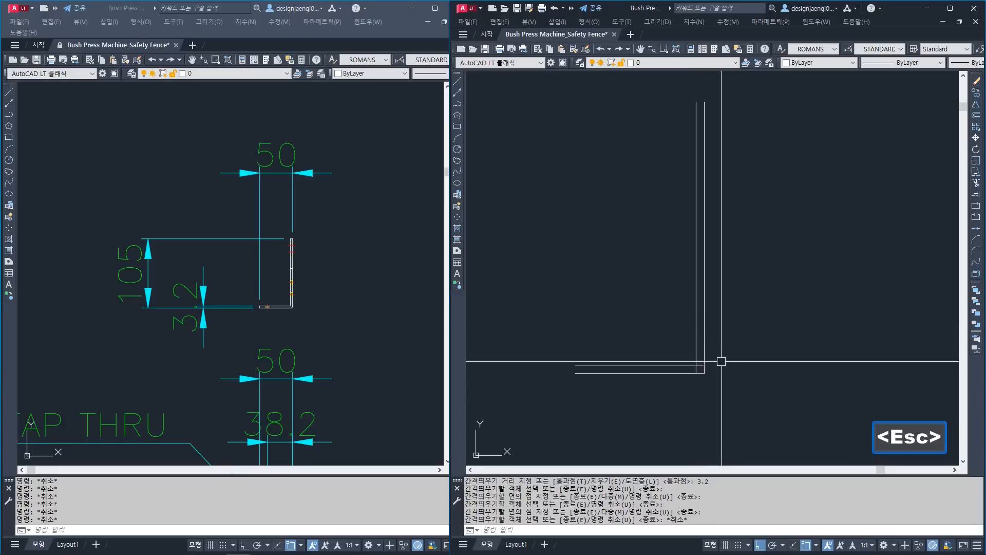
Close the open left end of the horizontal leg and the open upper end of the vertical leg with short lines.
key(l)
key(space)
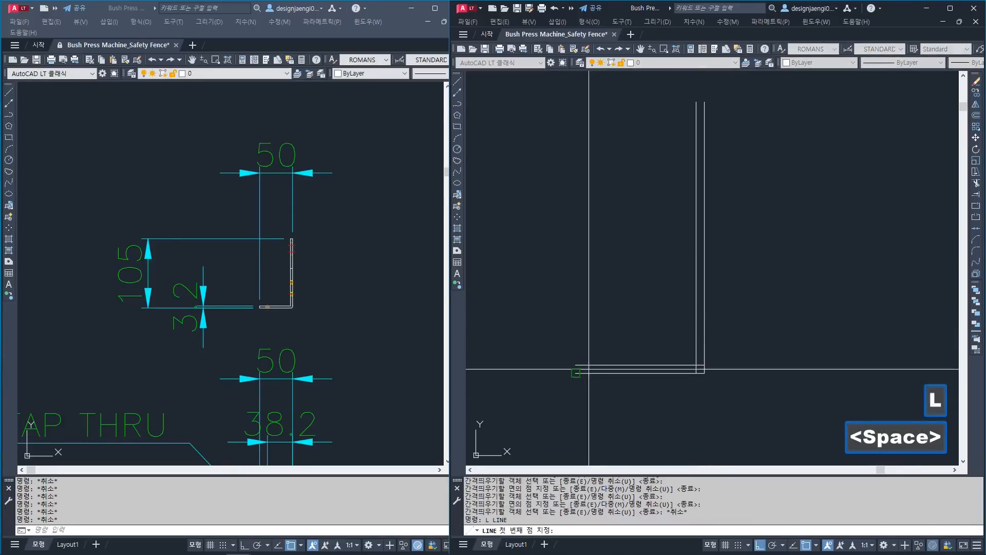
click(581, 364)
click(576, 373)
key(Escape)
key(space)
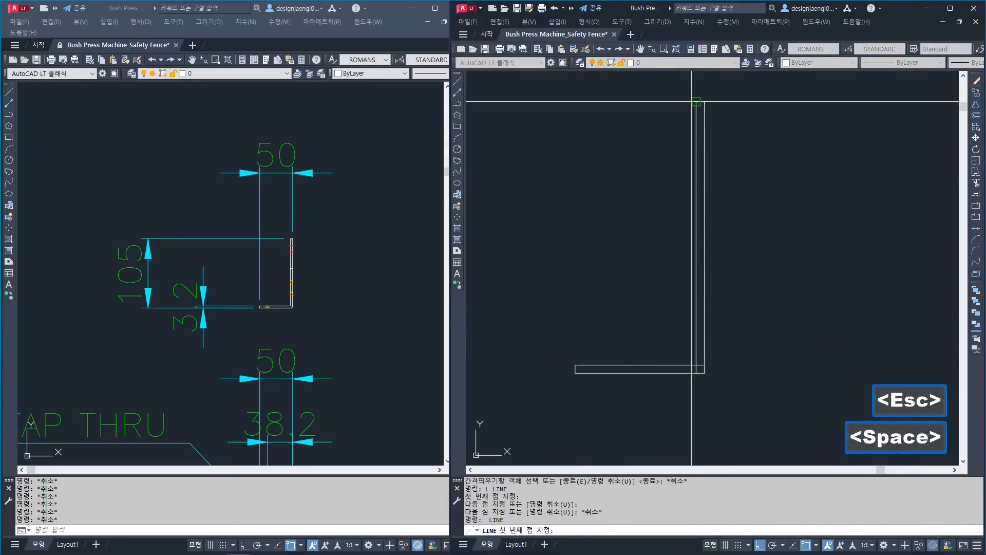
click(695, 101)
click(705, 101)
key(Escape)
Trim the overlapping offset line segments at the inner corner of the L-shaped profile.
text(tr)
scroll(700, 369, up, 4)
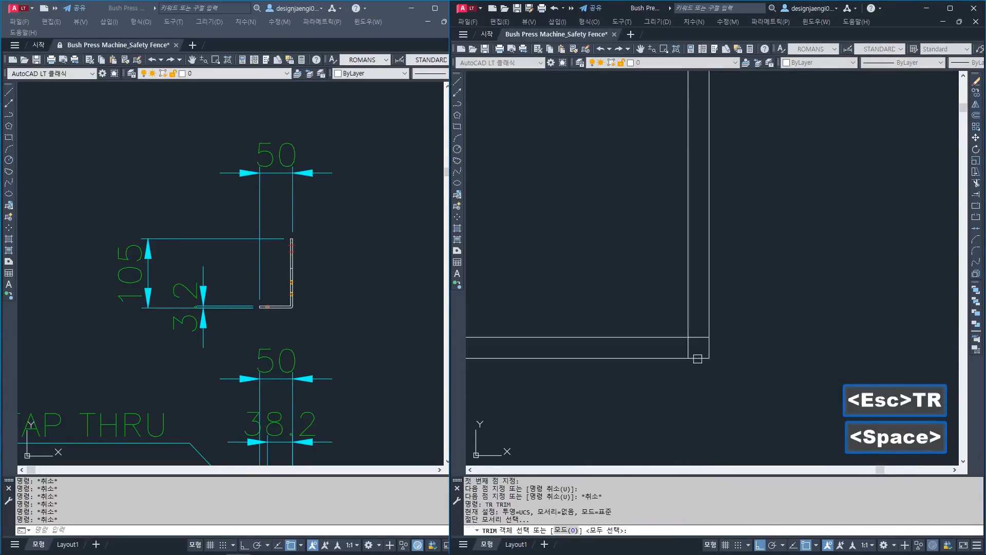
click(695, 313)
click(676, 339)
key(space)
click(693, 324)
click(690, 339)
click(695, 347)
click(670, 357)
scroll(684, 364, down, 4)
key(Escape)
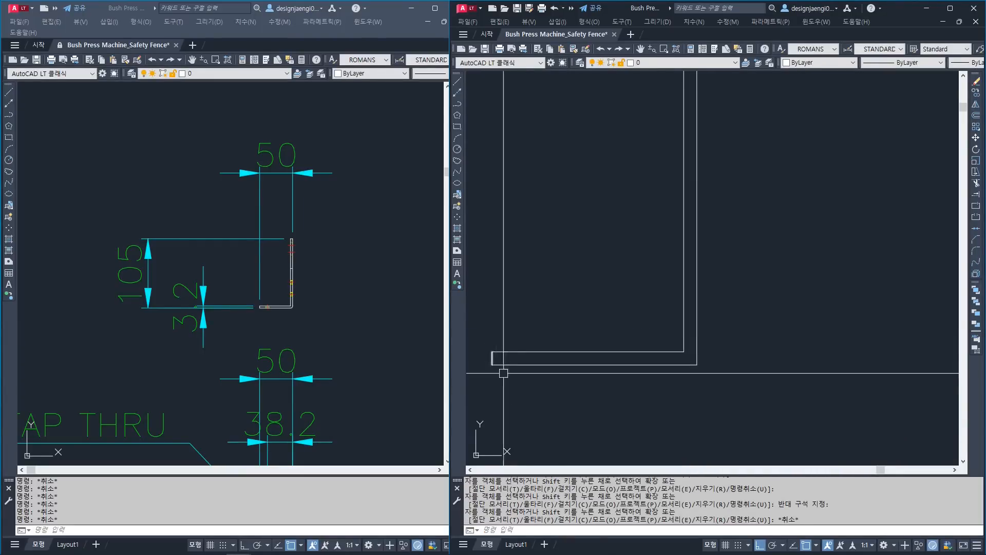
Check the sheet thickness at the horizontal leg's left end with a linear dimension, without placing it.
middle_drag(560, 362, 597, 358)
text(aa)
key(space)
click(530, 360)
click(529, 348)
key(Escape)
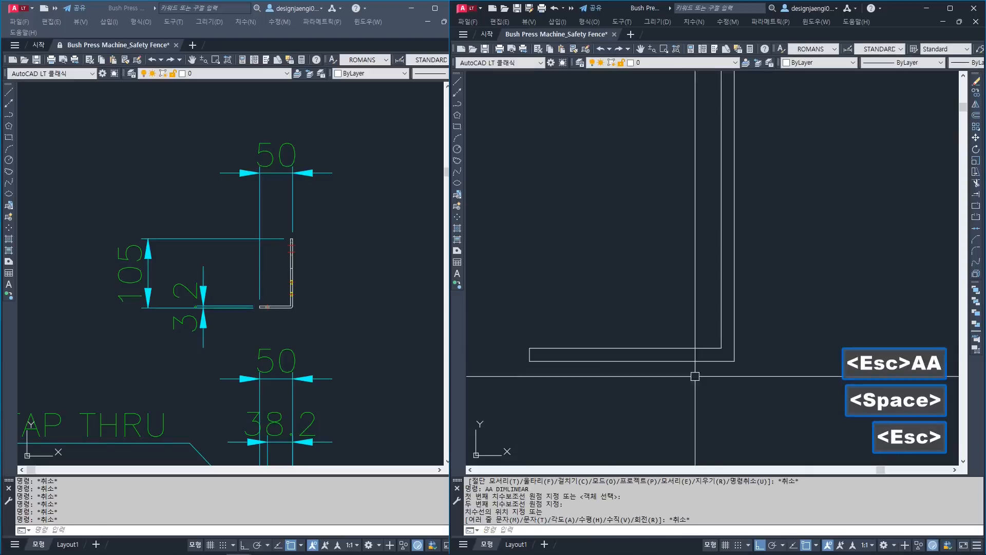
Fillet the outer corner of the L-shaped profile with a radius of 3.2.
text(f)
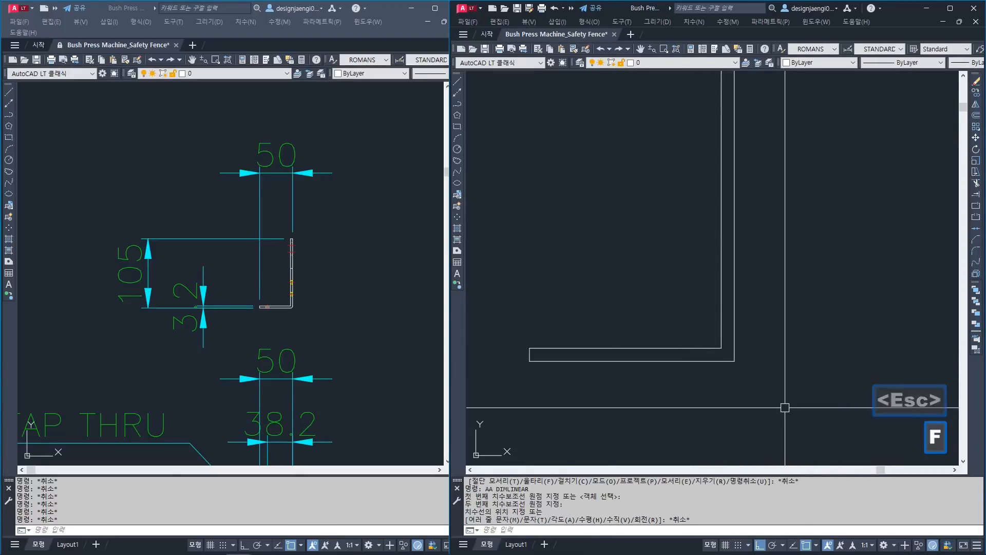
key(space)
text(r)
key(space)
text(3)
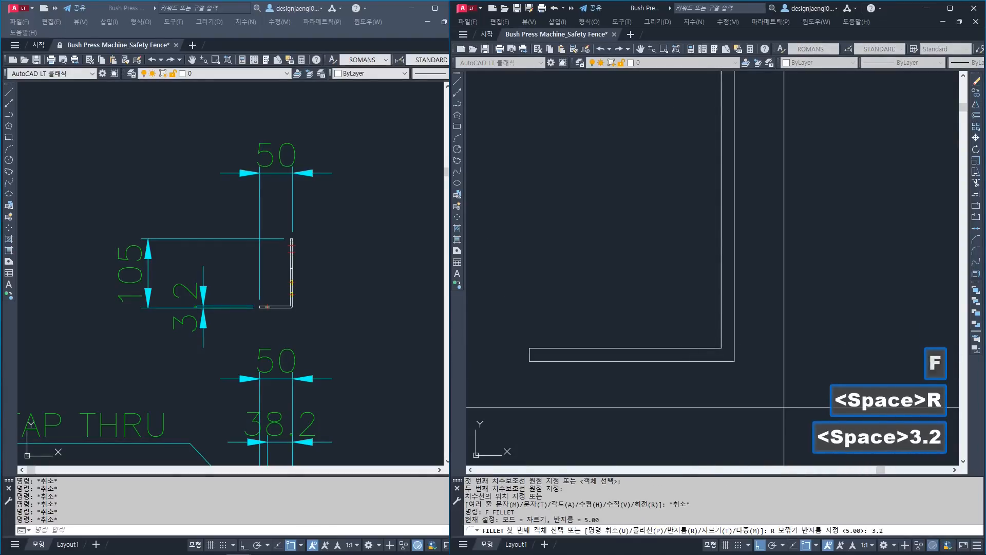
text(.2)
key(space)
click(730, 361)
click(736, 333)
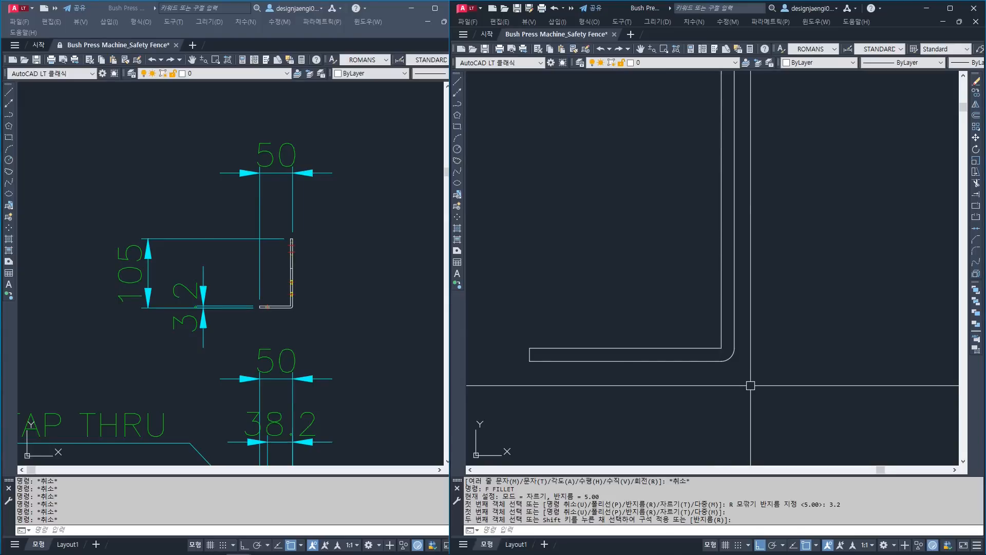
Compare the width dimensions of the end profile and the front view below it in the reference drawing.
scroll(770, 352, down, 3)
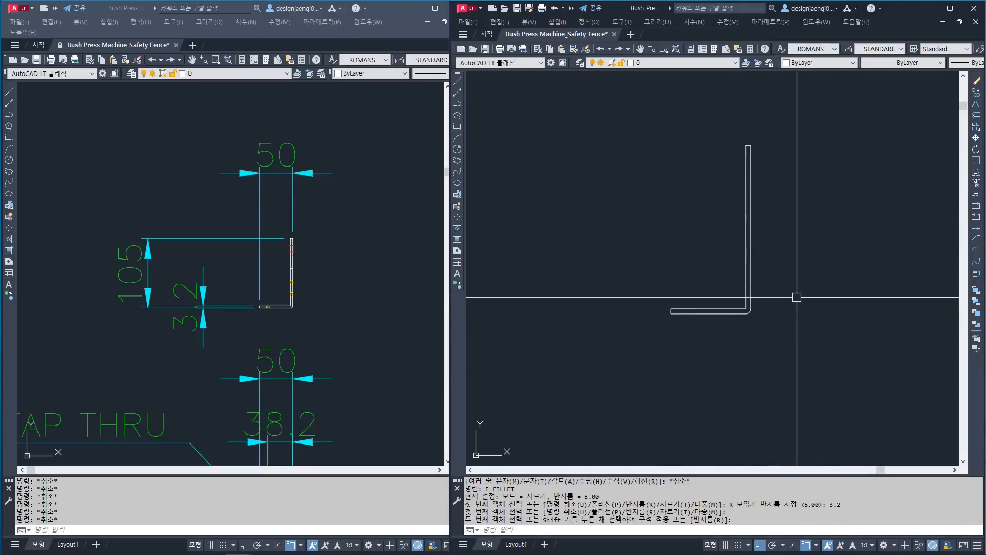
click(232, 257)
scroll(224, 180, down, 6)
scroll(251, 288, up, 2)
scroll(262, 225, up, 3)
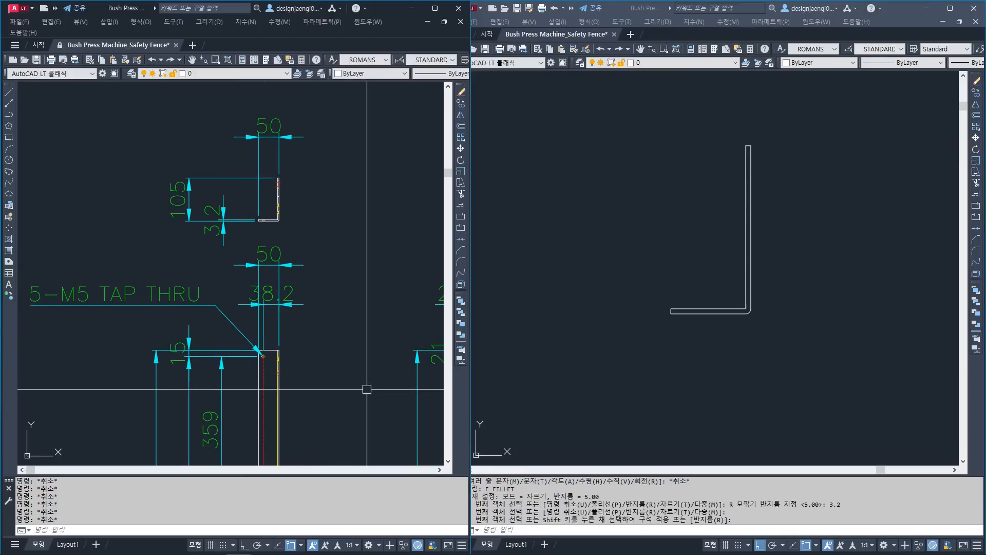
key(ctrl+2)
key(Escape)
key(Escape)
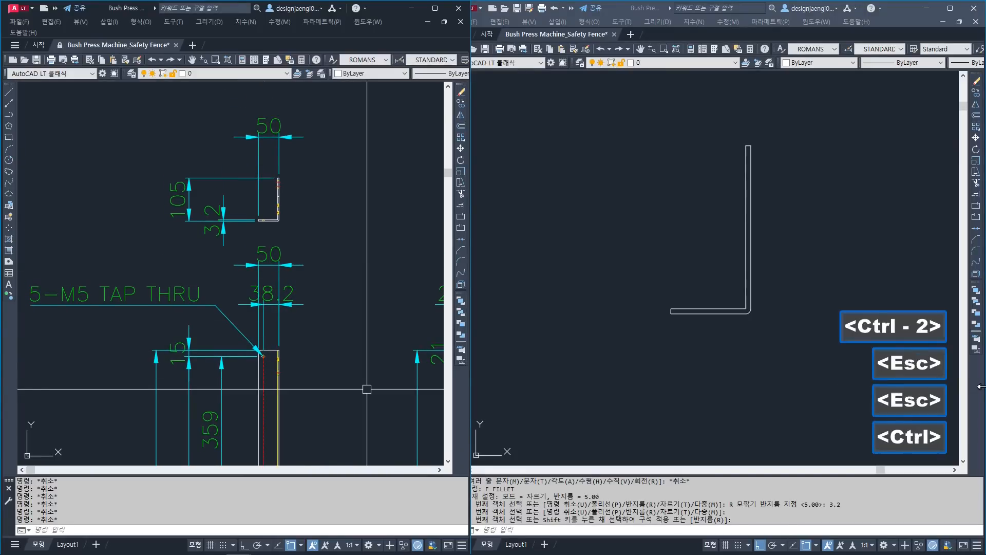
key(ctrl+3)
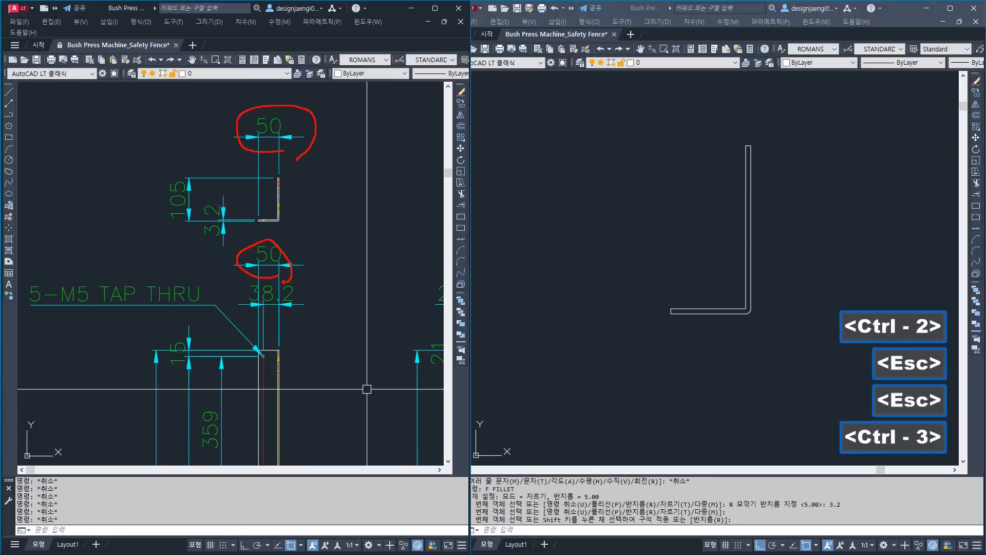
key(Escape)
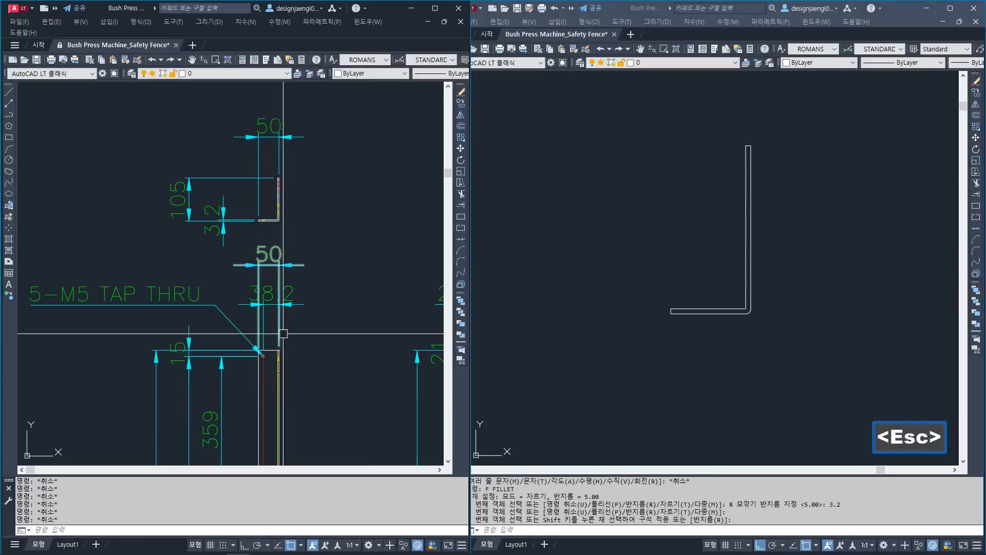
Examine the front view's overall length and vertical hole-spacing dimensions in the reference drawing.
scroll(280, 323, down, 2)
middle_drag(269, 323, 273, 242)
middle_drag(230, 369, 251, 251)
scroll(227, 328, up, 4)
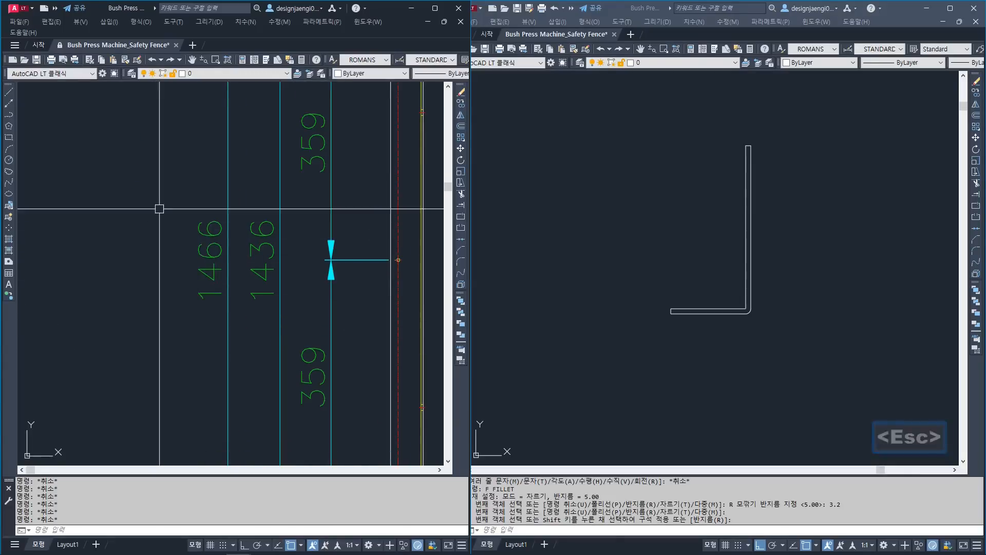
click(241, 205)
click(211, 223)
middle_drag(265, 147, 244, 288)
middle_drag(290, 107, 255, 356)
scroll(373, 154, up, 2)
scroll(329, 198, down, 8)
middle_drag(331, 433, 344, 347)
scroll(344, 347, up, 6)
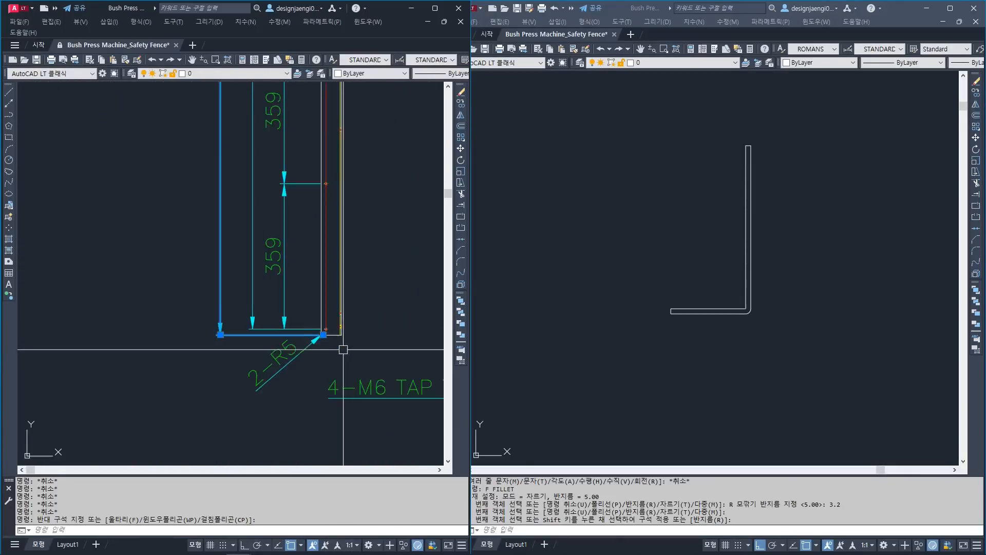
scroll(309, 341, down, 2)
middle_drag(267, 116, 261, 306)
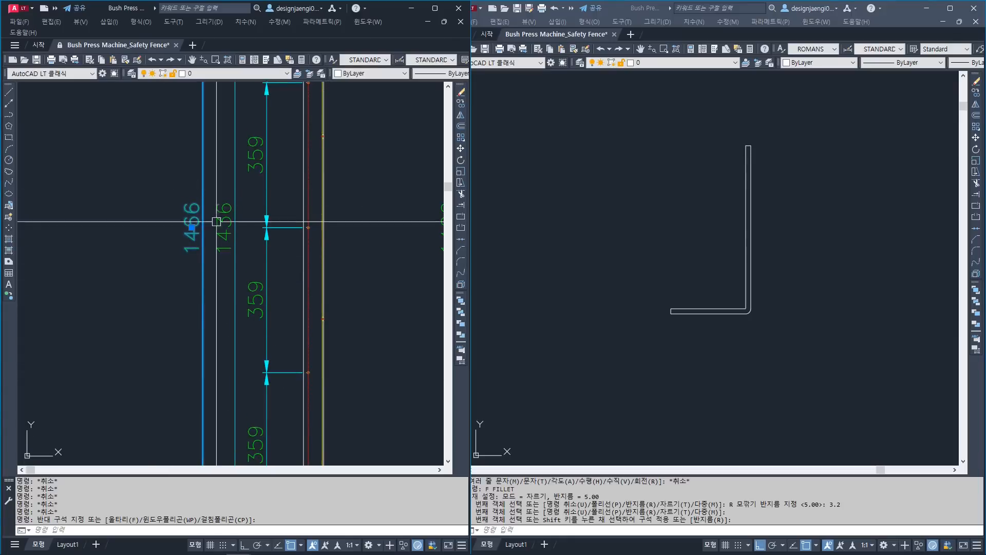
key(Escape)
middle_drag(279, 93, 257, 300)
scroll(225, 282, down, 2)
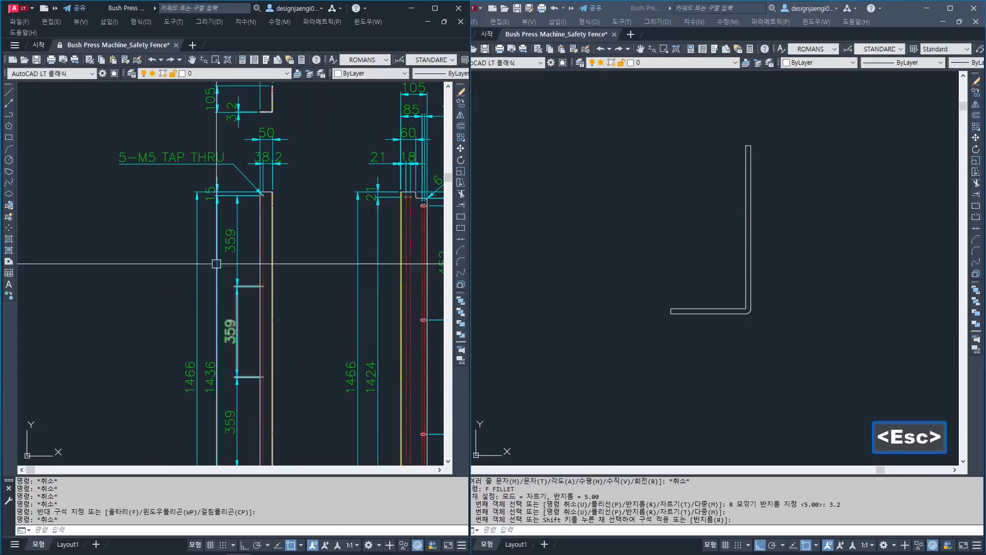
Draw a long vertical projection line straight down from the lower-left corner of the L-shaped profile.
click(623, 310)
middle_drag(649, 378, 644, 322)
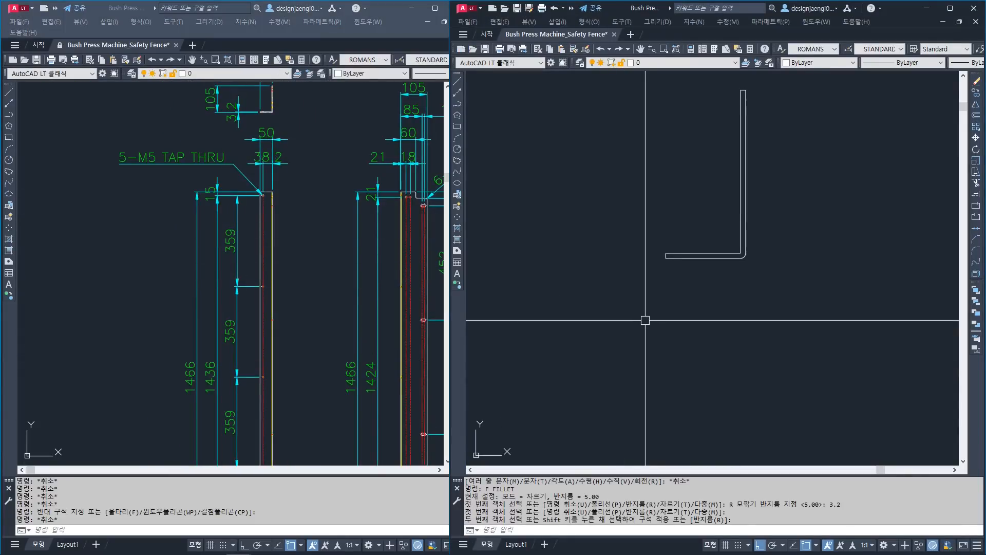
key(l)
key(space)
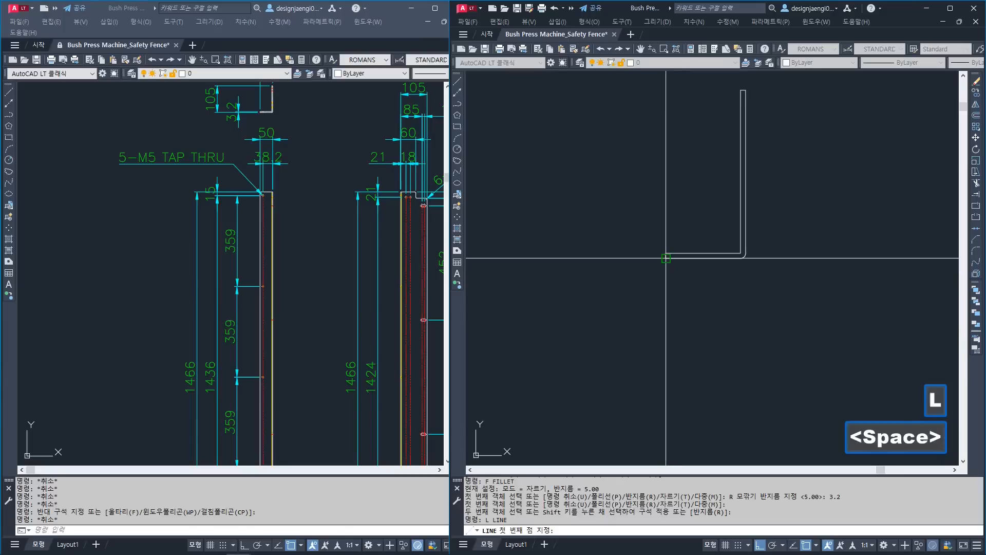
click(666, 258)
scroll(663, 229, down, 4)
middle_drag(705, 382, 714, 258)
key(Escape)
scroll(678, 234, up, 8)
key(Escape)
Copy the vertical projection line from the profile's left end to the vertical leg's inner and outer faces.
text(CO)
key(space)
click(676, 225)
click(590, 223)
scroll(632, 172, up, 6)
key(space)
click(606, 145)
middle_drag(771, 167, 564, 244)
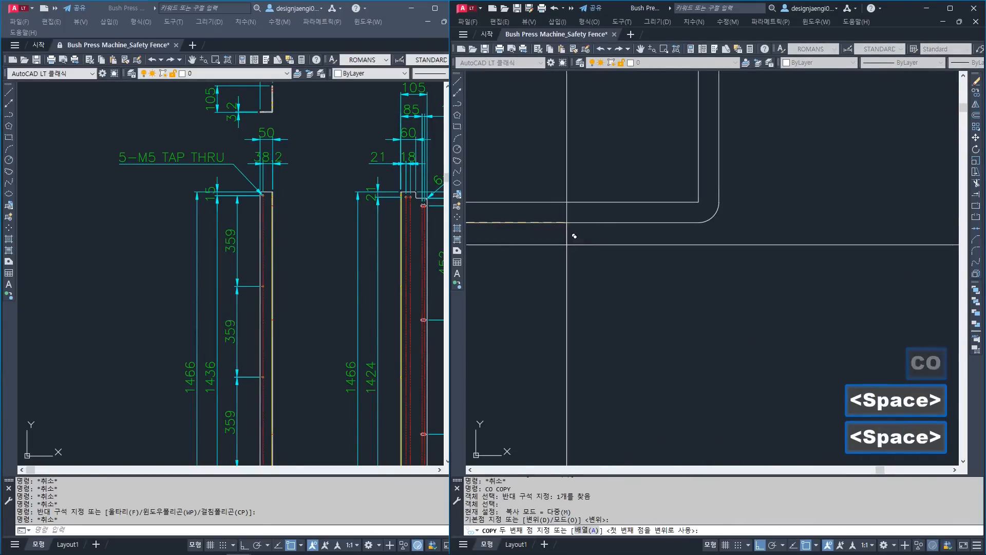
click(698, 202)
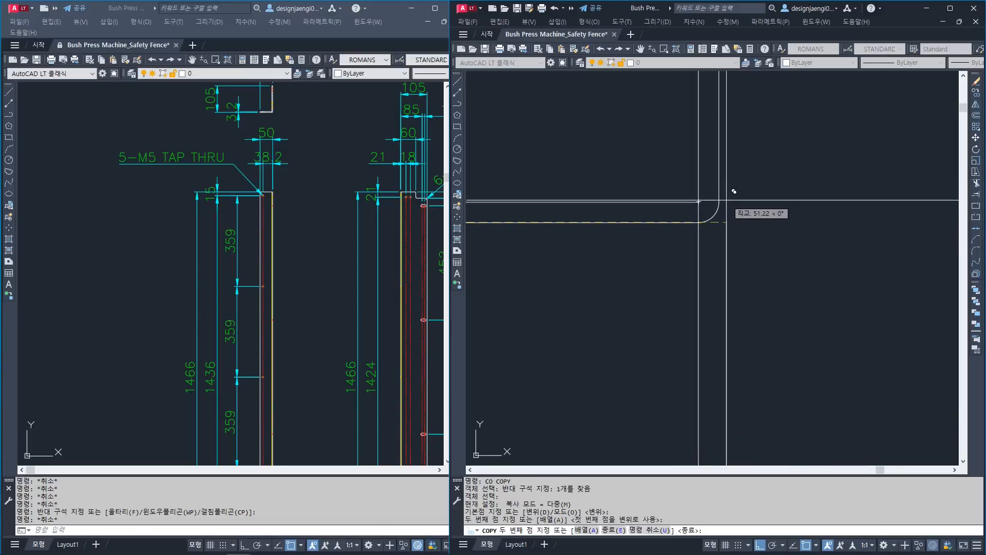
click(720, 216)
key(Escape)
scroll(704, 259, down, 3)
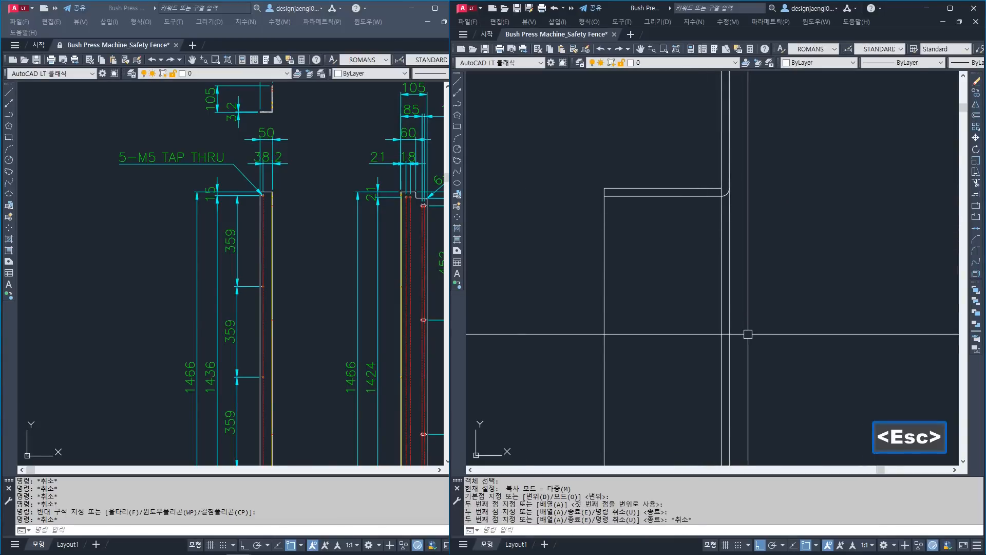
click(653, 276)
click(573, 324)
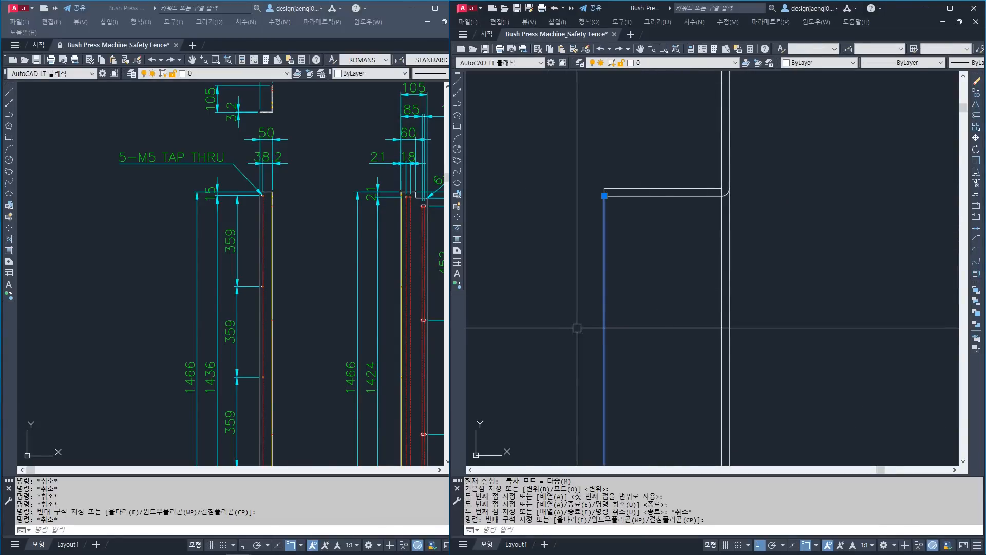
key(Escape)
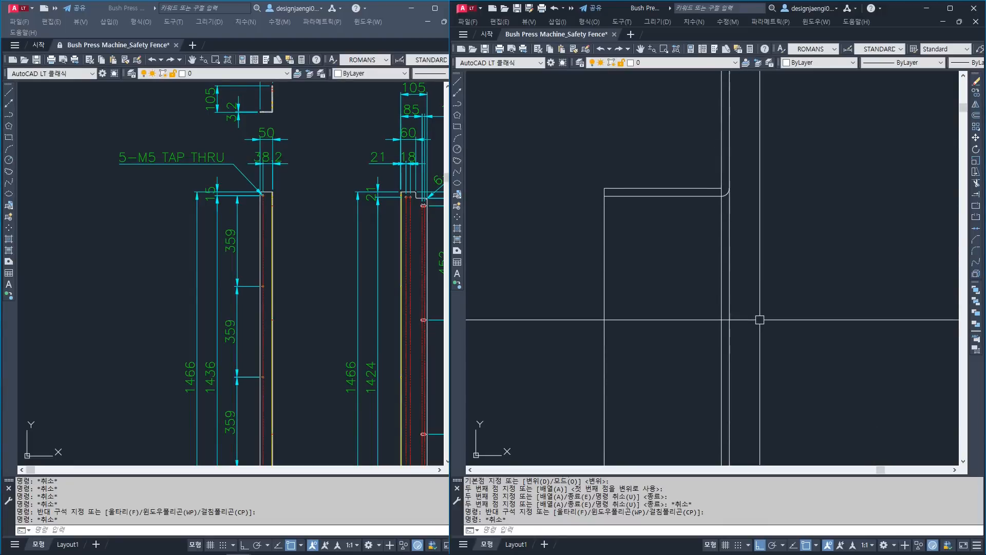
Draw a horizontal line below the profile that crosses all three vertical projection lines.
key(space)
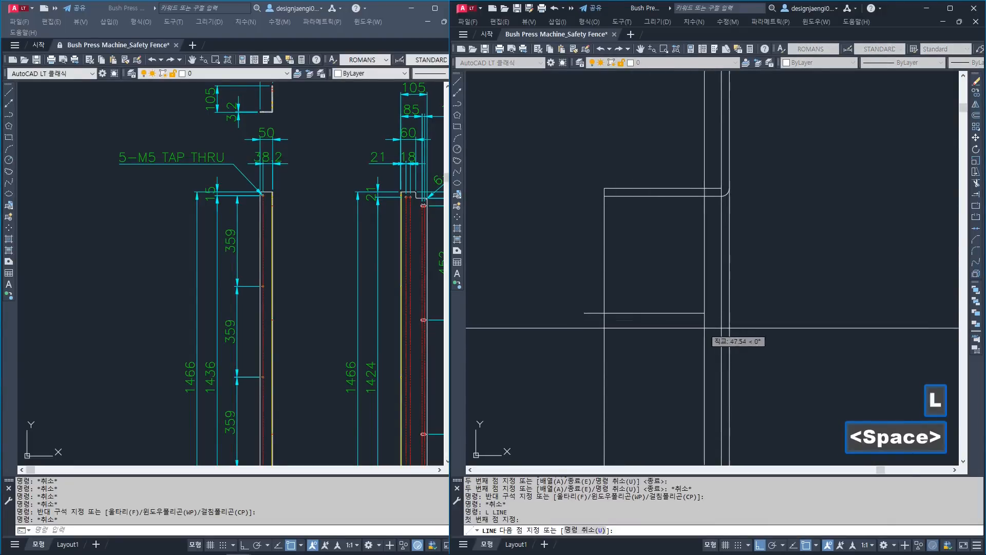
click(584, 313)
click(747, 331)
key(Escape)
Trim away the parts of the three projection lines above the horizontal line.
text(tr)
key(space)
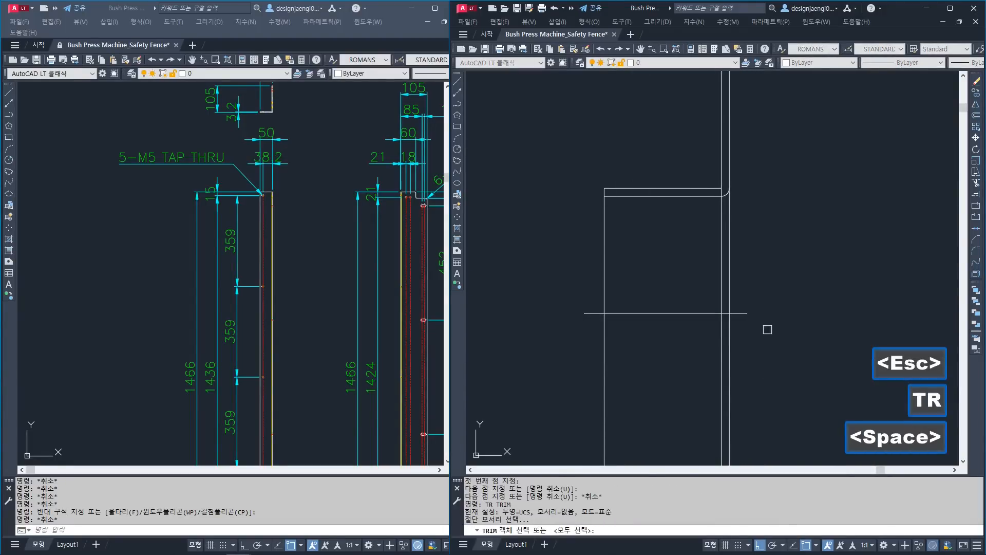
key(space)
click(803, 231)
click(580, 260)
key(Escape)
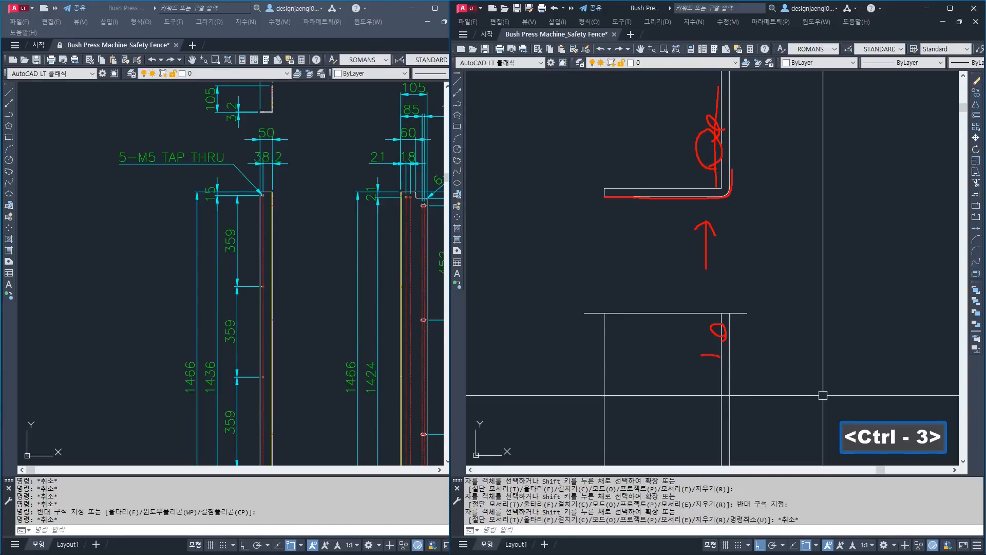
key(Escape)
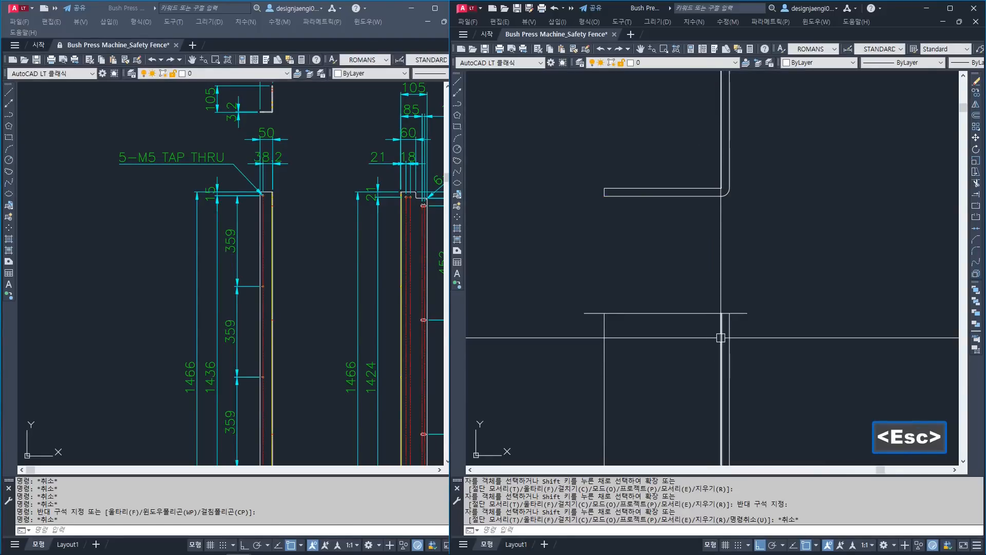
Move the vertical line projected from the inner face to layer 002 as a hidden line.
click(721, 366)
text(22)
key(space)
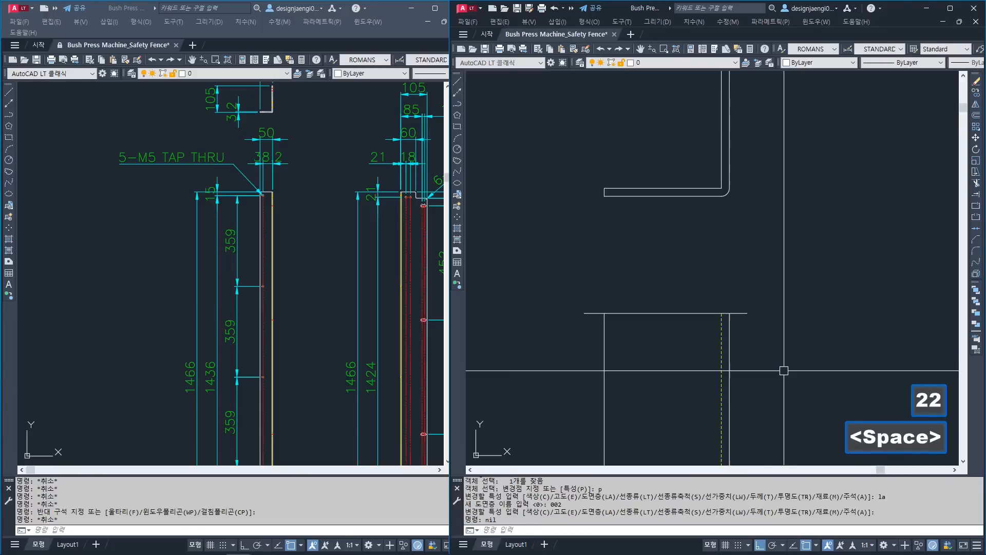
key(Escape)
Examine the rounded left corners at both ends of the front view in the reference drawing.
click(348, 302)
middle_drag(282, 404, 301, 282)
scroll(308, 402, up, 6)
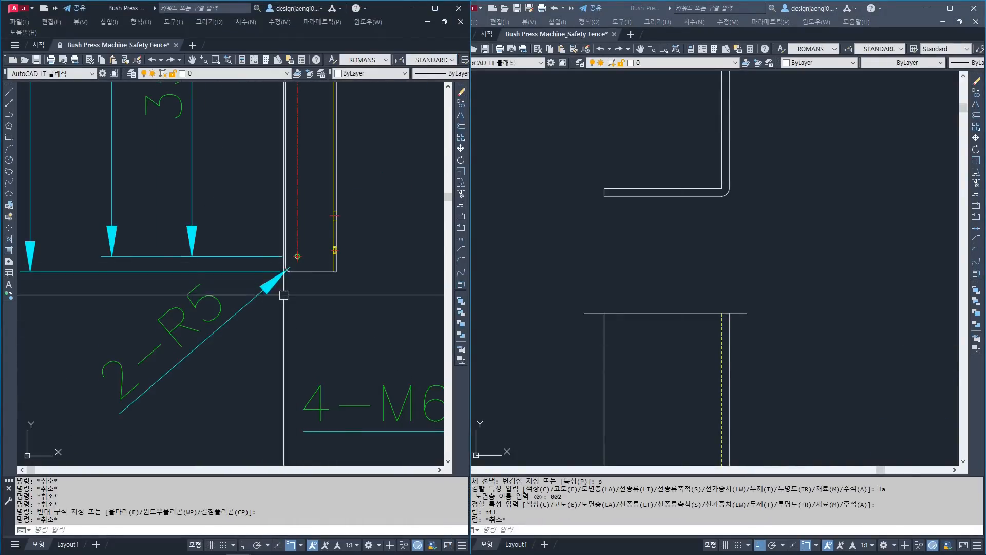
scroll(291, 278, down, 6)
middle_drag(274, 163, 281, 370)
middle_drag(297, 113, 287, 230)
scroll(284, 213, up, 8)
scroll(328, 253, up, 3)
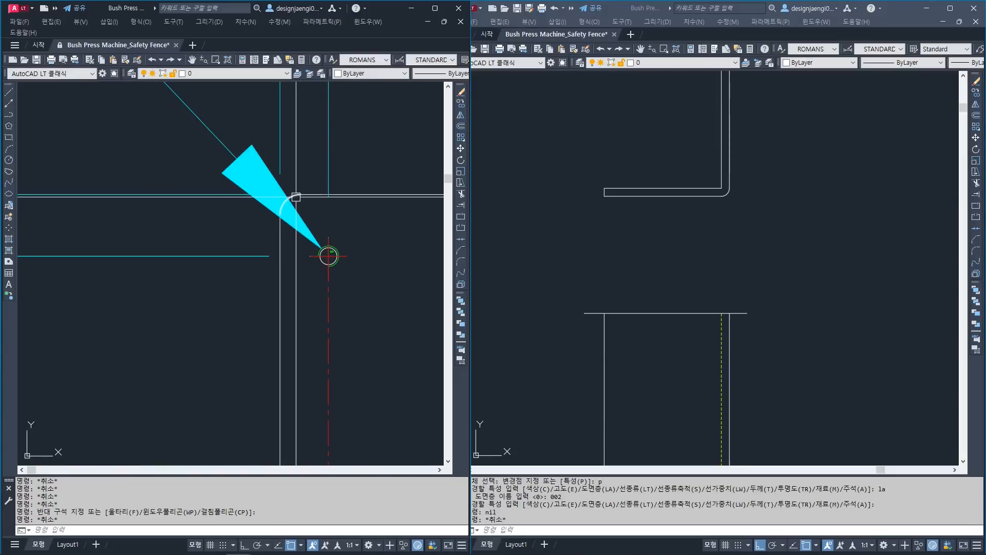
Fillet the upper-left corner of the front view with a 5 mm radius.
scroll(314, 264, down, 6)
key(Escape)
middle_drag(638, 350, 647, 304)
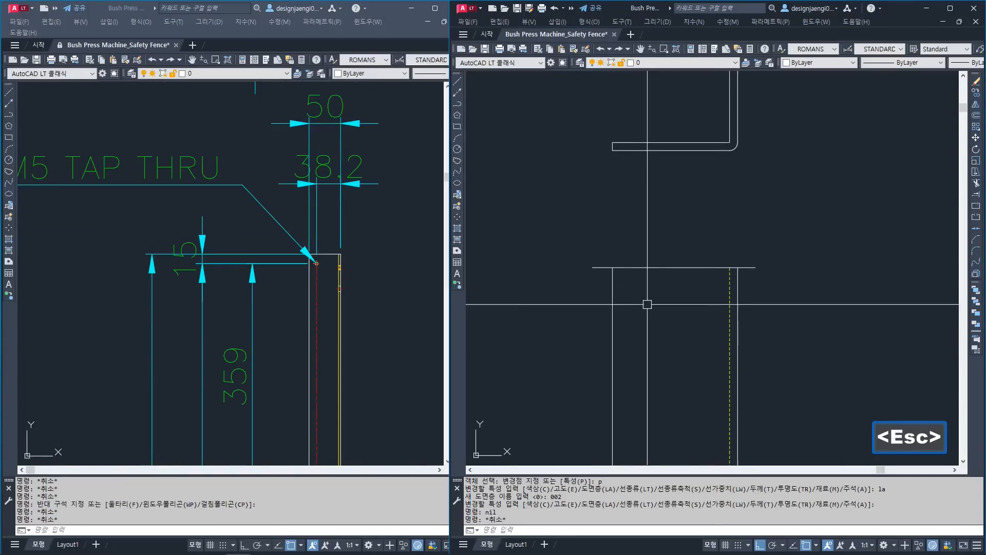
text(f)
key(Escape)
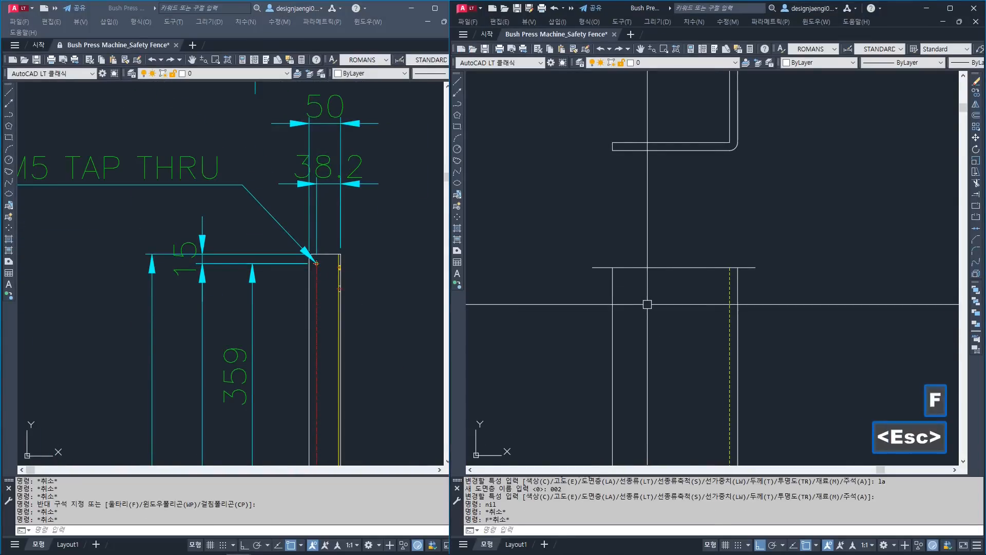
text(f)
key(space)
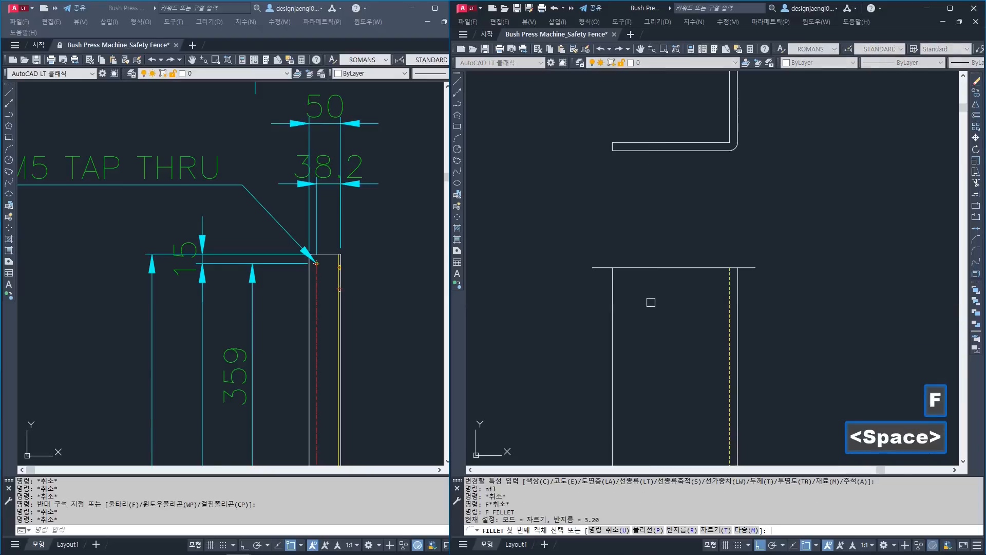
text(r)
key(space)
text(5)
key(space)
click(611, 282)
click(633, 268)
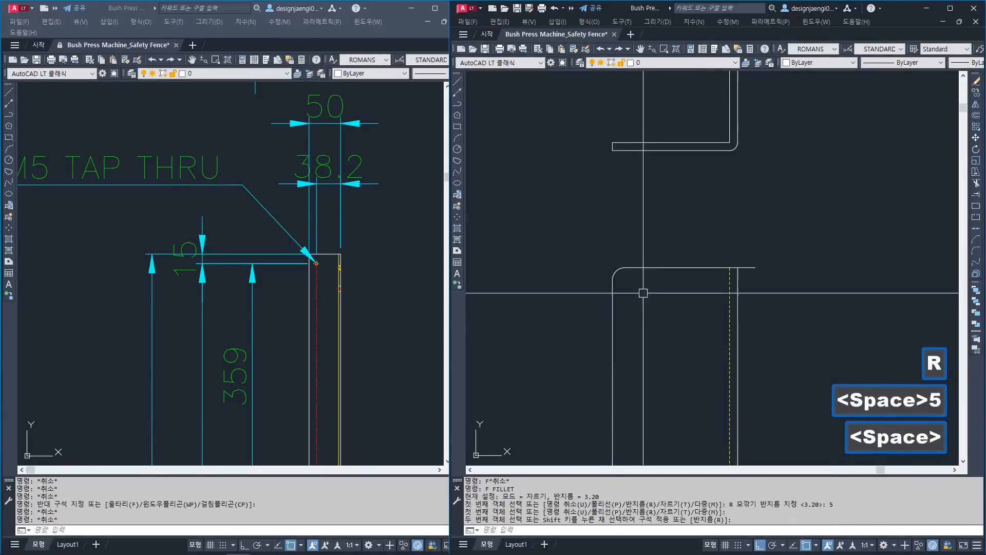
Trim the part of the top horizontal line that overhangs the front view's right edge.
key(Escape)
key(Escape)
text(tr)
key(space)
click(747, 256)
click(716, 300)
key(space)
click(767, 248)
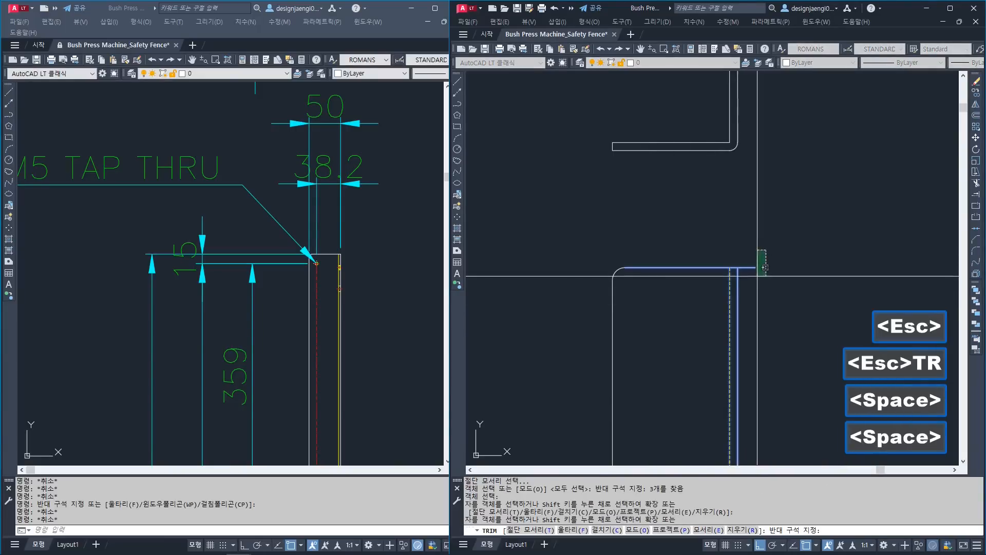
click(747, 280)
key(Escape)
Offset the front view's top edge 1466 mm downward to form the bottom edge.
scroll(640, 322, down, 4)
middle_drag(640, 340, 648, 299)
click(185, 267)
scroll(180, 261, down, 4)
middle_drag(182, 433, 192, 315)
scroll(191, 315, up, 4)
click(621, 336)
key(Escape)
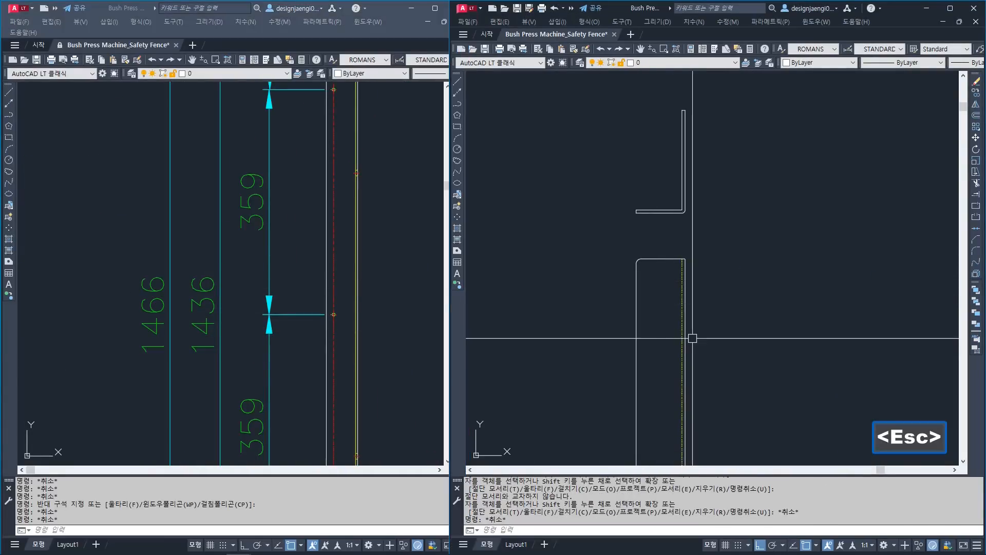
text(o)
key(space)
text(1)
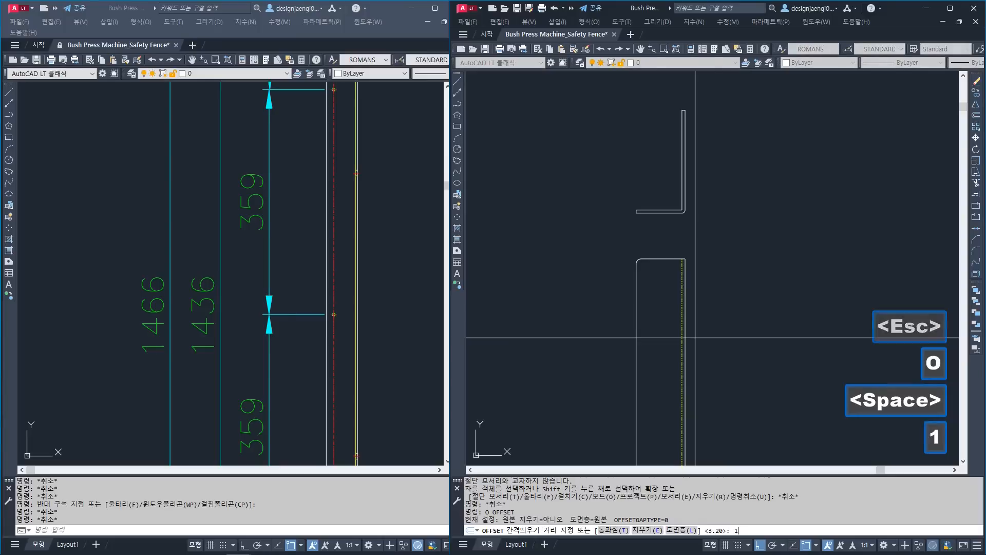
text(466)
key(space)
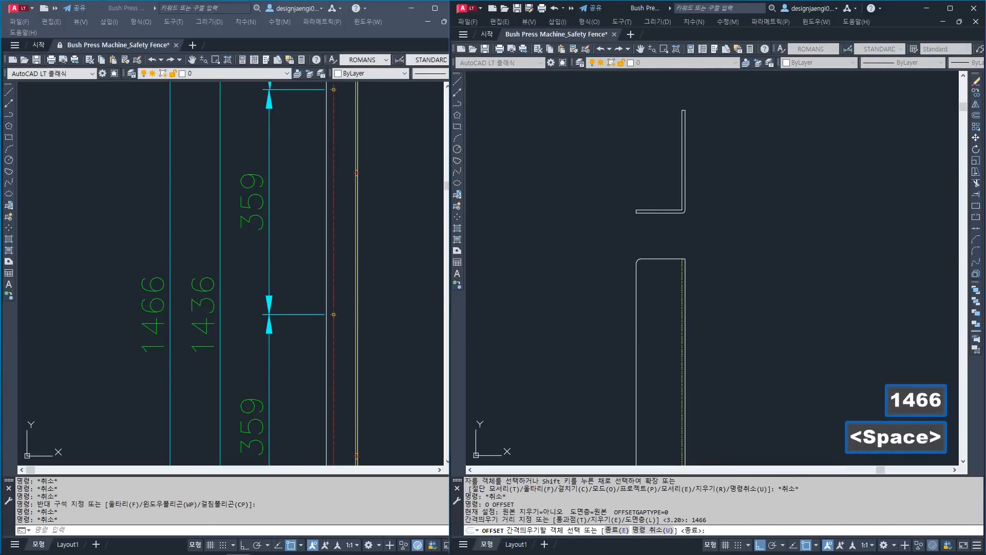
click(664, 261)
click(672, 366)
scroll(663, 373, down, 6)
middle_drag(666, 457, 675, 359)
scroll(657, 369, down, 4)
middle_drag(663, 427, 665, 370)
scroll(666, 370, up, 4)
middle_drag(658, 303, 653, 356)
scroll(654, 357, down, 4)
key(Escape)
Move the profile and the whole front view, including the bottom edge line, up and slightly to the left.
text(m)
key(space)
click(669, 206)
click(613, 396)
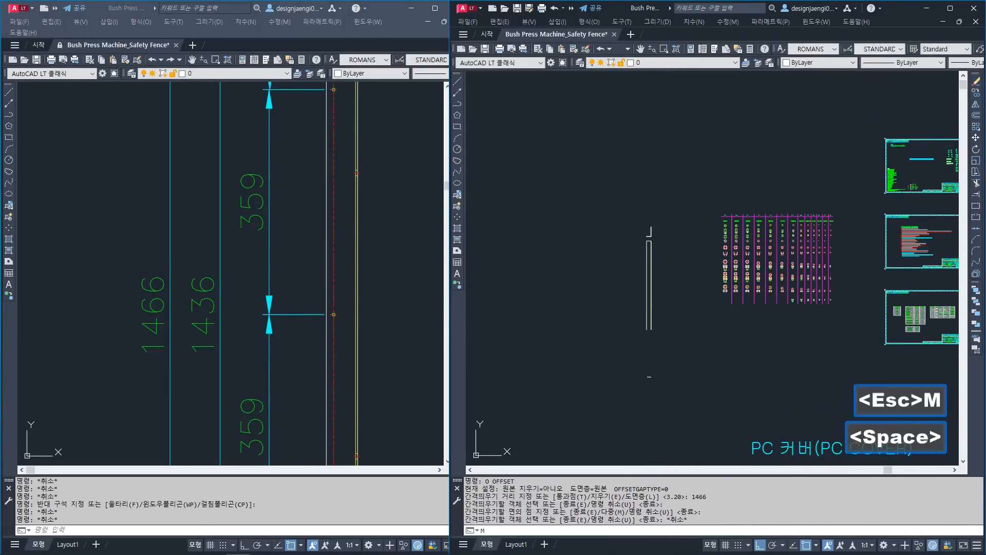
key(space)
click(602, 353)
click(594, 313)
key(Escape)
key(space)
click(678, 174)
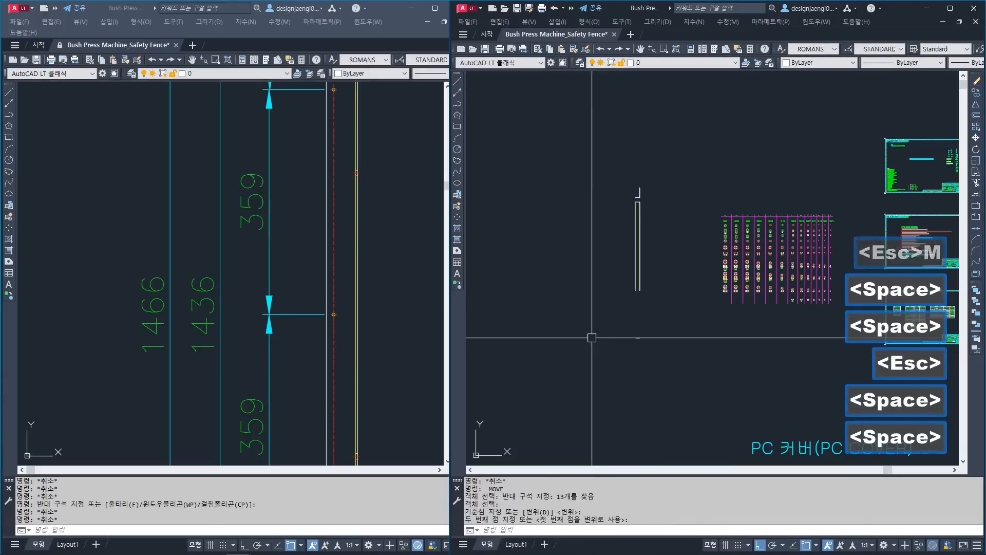
key(Escape)
Extend the front view's right edge and hidden line down to the bottom edge.
scroll(661, 328, up, 5)
key(Escape)
text(e)
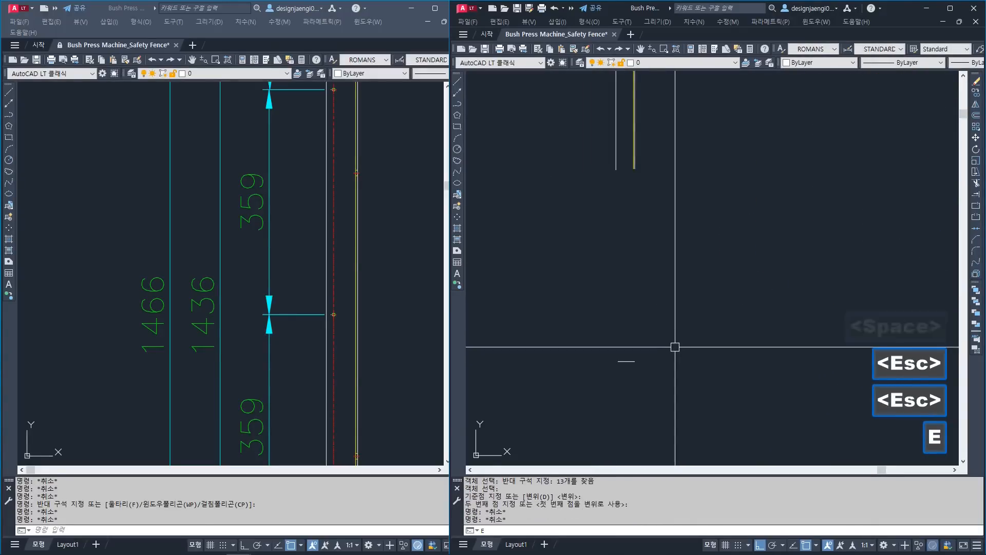
text(x)
key(space)
click(650, 343)
click(625, 372)
key(space)
scroll(633, 157, up, 5)
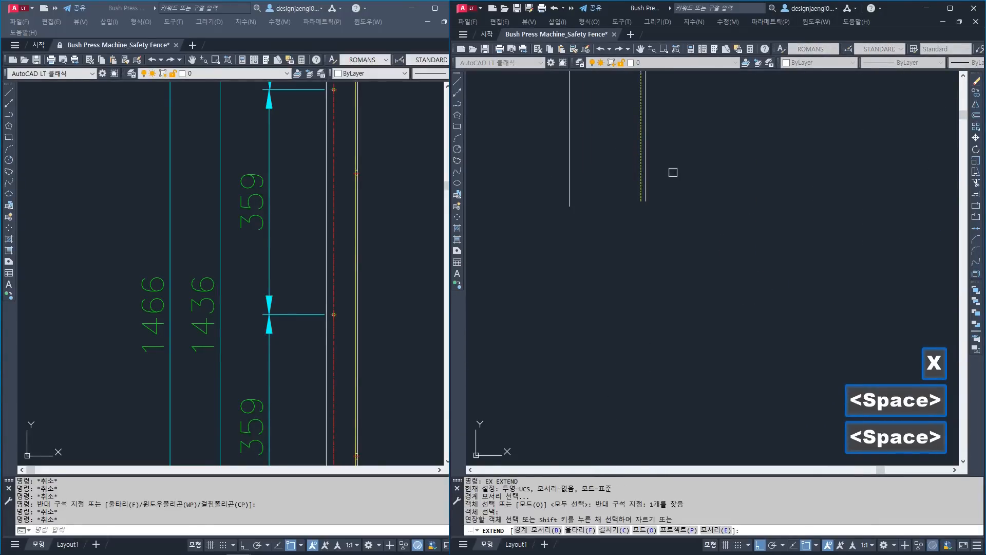
click(646, 180)
click(677, 167)
click(642, 181)
scroll(642, 181, down, 5)
key(Escape)
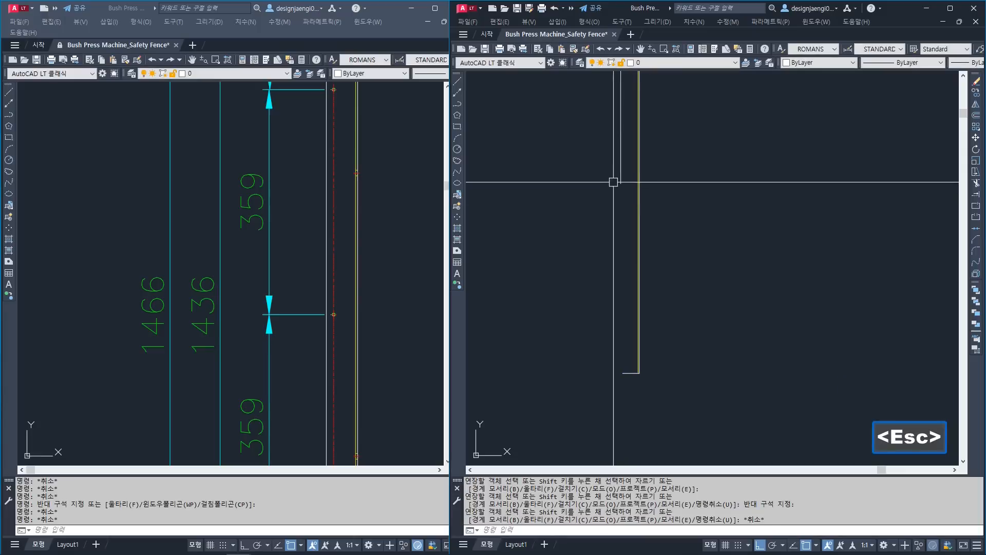
Fillet the lower-left corner between the bottom edge and the left edge with the 5 mm radius.
text(f)
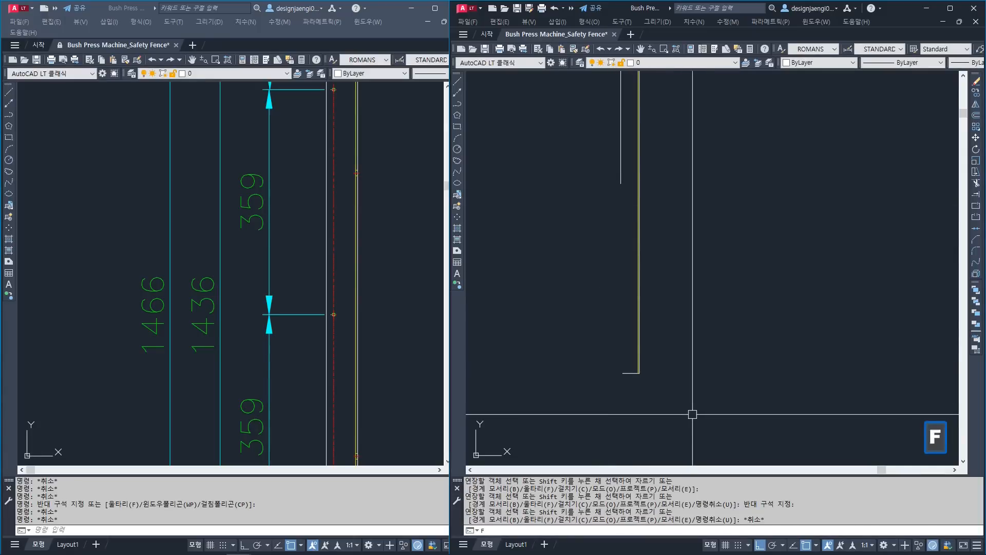
key(space)
click(630, 373)
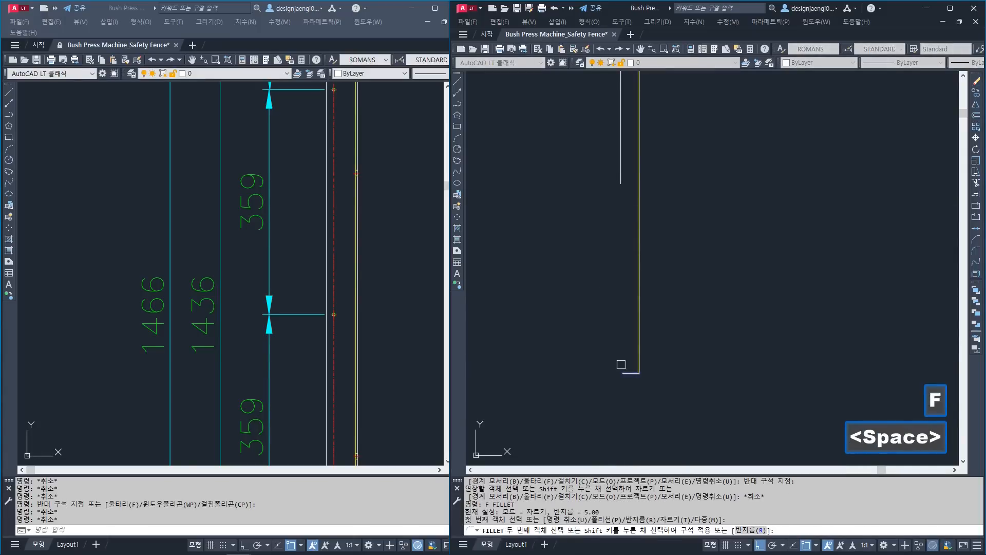
click(617, 173)
scroll(627, 374, up, 8)
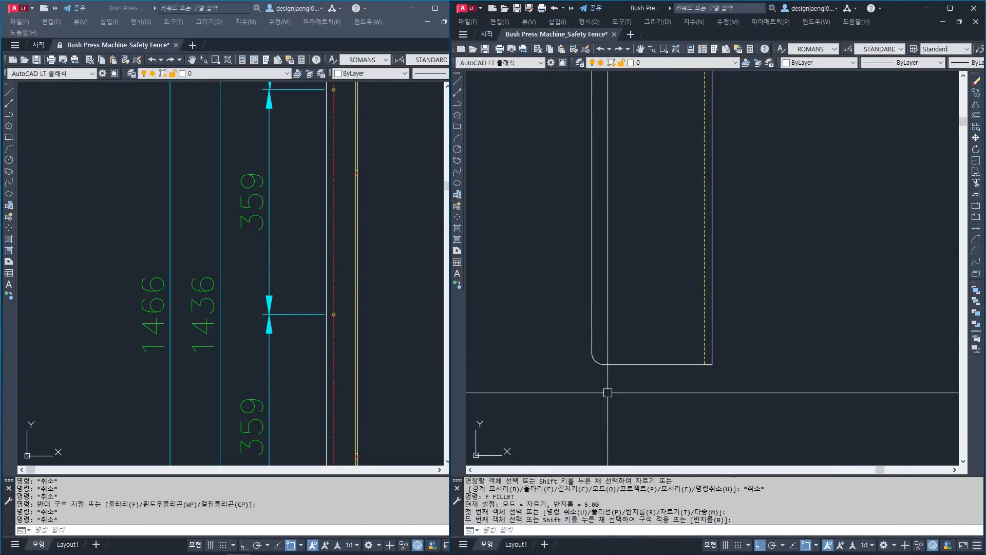
Examine the tapped-hole callout and the position dimensions of the top hole in the reference drawing.
click(308, 329)
scroll(308, 328, down, 5)
middle_drag(320, 233, 308, 294)
scroll(308, 218, up, 8)
middle_drag(297, 261, 301, 307)
scroll(308, 308, down, 4)
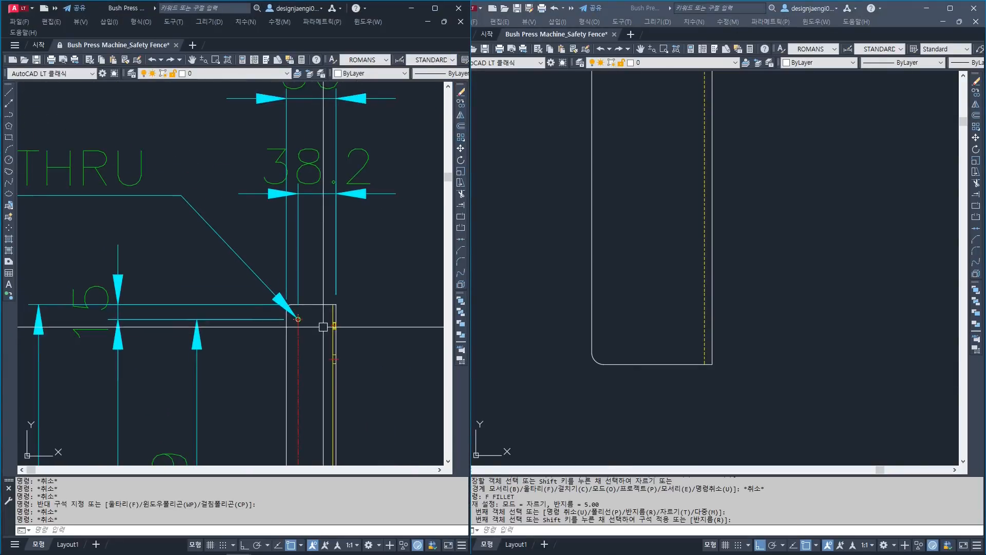
scroll(101, 253, up, 2)
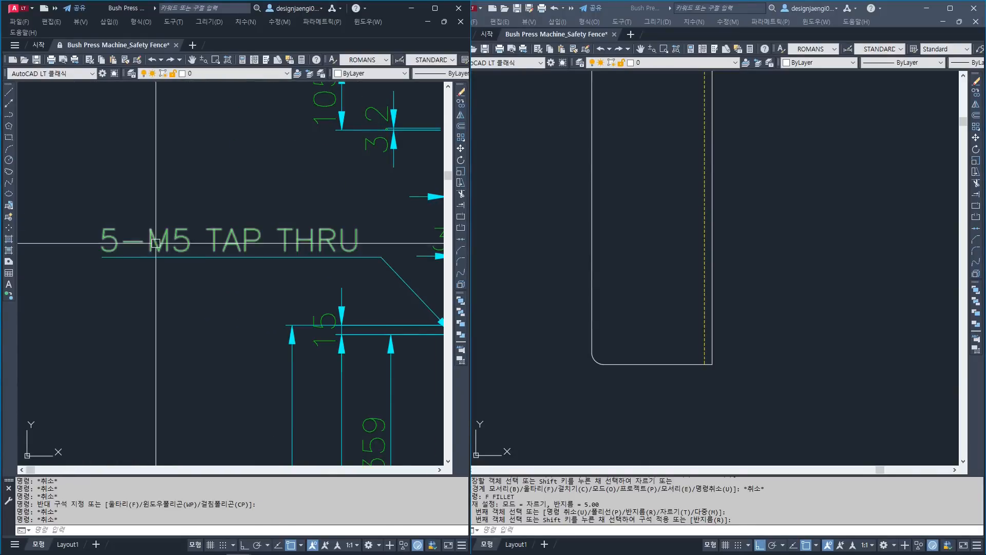
scroll(160, 250, down, 3)
scroll(216, 259, up, 3)
scroll(221, 269, down, 2)
scroll(323, 269, up, 4)
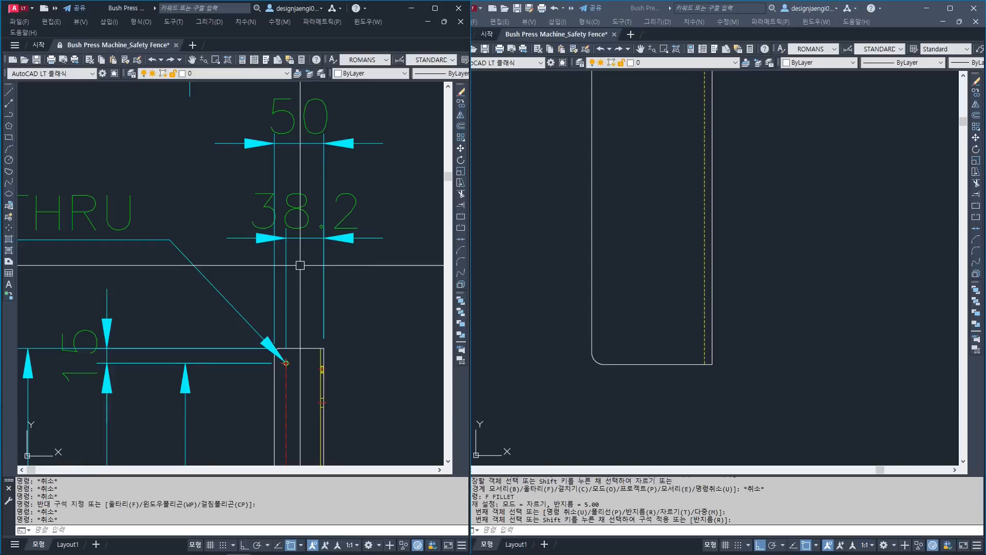
Examine the spacing dimensions of the tapped holes along the full length of the reference front view.
scroll(305, 312, down, 6)
middle_drag(294, 460, 315, 245)
scroll(317, 118, up, 6)
middle_drag(318, 395, 312, 135)
middle_drag(335, 415, 344, 167)
middle_drag(346, 412, 348, 270)
mouse_move(336, 447)
middle_down()
mouse_move(324, 282)
mouse_move(335, 200)
middle_up()
middle_drag(263, 353, 265, 313)
scroll(311, 333, down, 3)
middle_drag(296, 215, 300, 339)
middle_drag(300, 136, 300, 260)
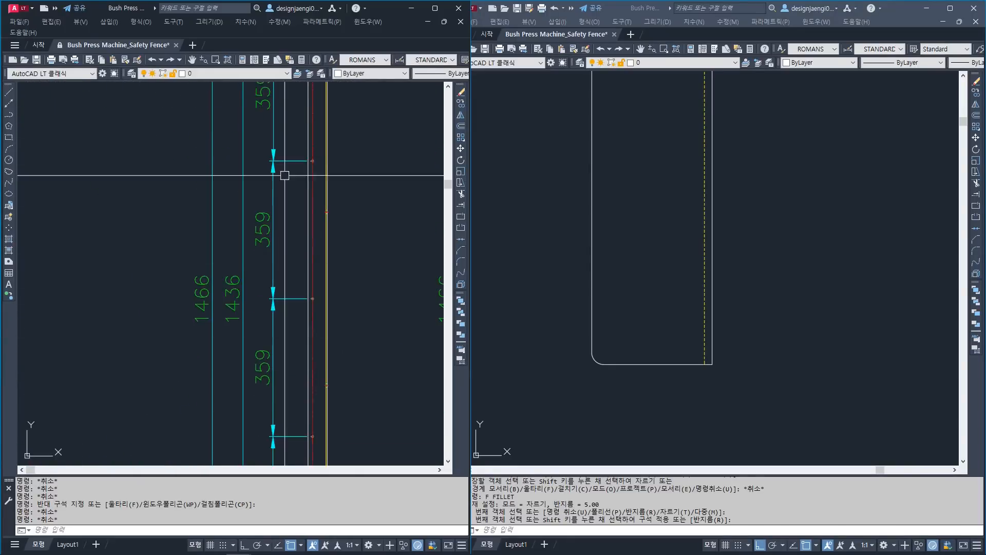
scroll(148, 222, up, 2)
scroll(249, 235, up, 2)
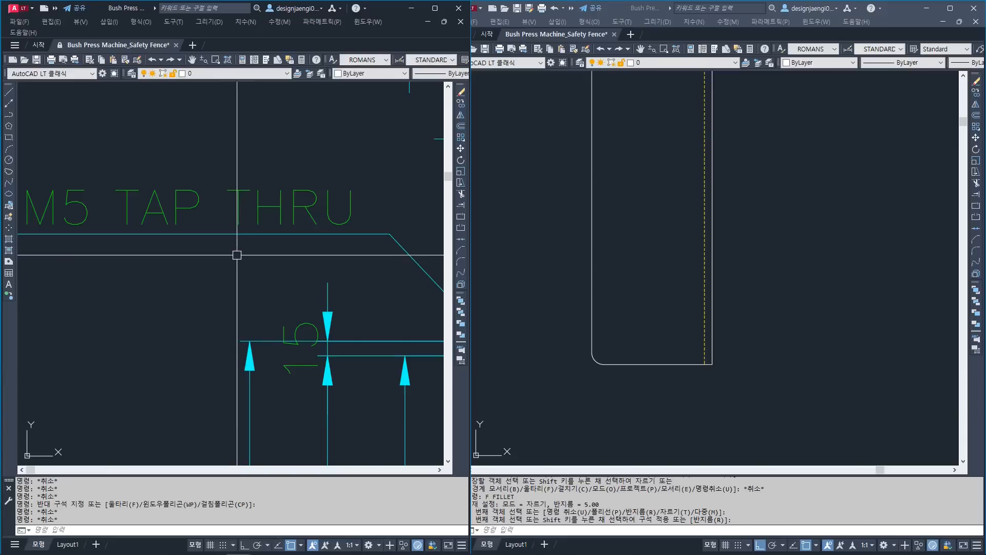
scroll(226, 256, down, 3)
scroll(317, 265, up, 3)
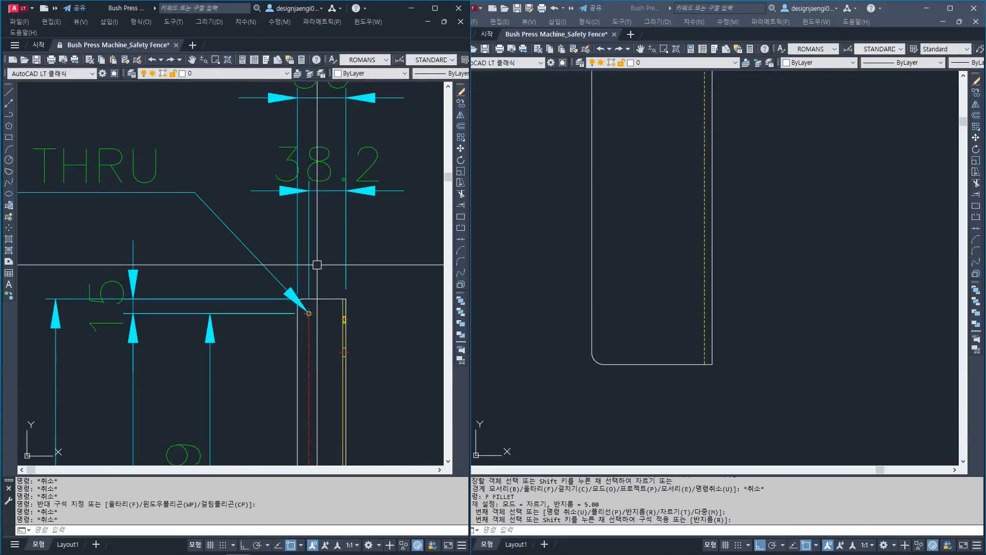
scroll(317, 265, down, 3)
scroll(292, 283, up, 3)
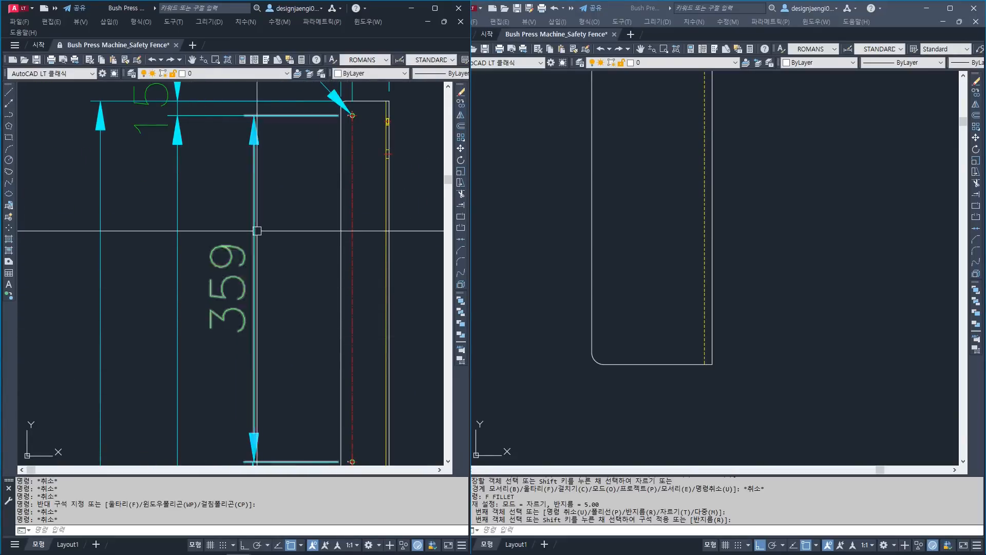
scroll(250, 229, down, 3)
scroll(291, 269, up, 2)
middle_drag(284, 432, 294, 229)
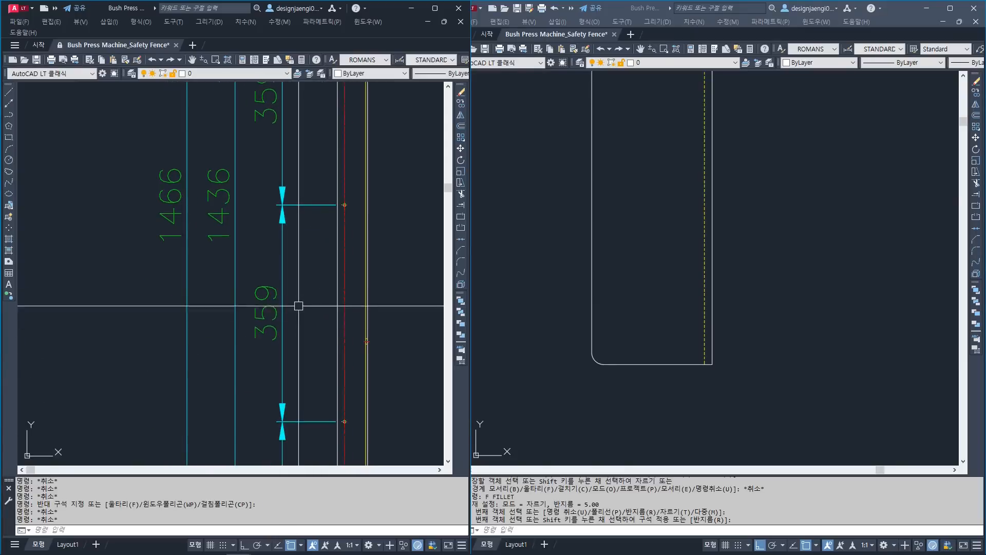
scroll(303, 277, down, 3)
scroll(359, 314, up, 4)
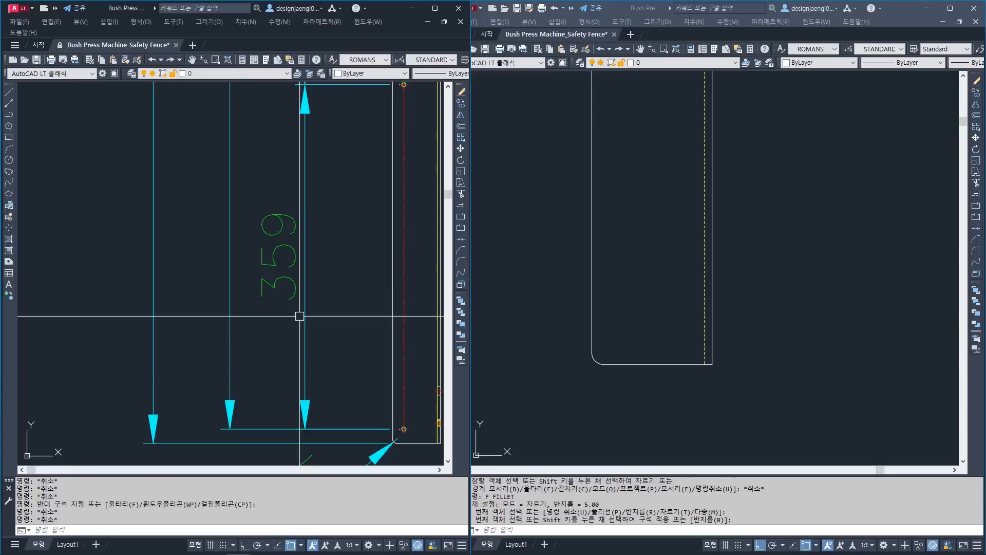
scroll(244, 342, down, 4)
middle_drag(256, 173, 257, 337)
scroll(266, 224, up, 4)
middle_drag(266, 221, 263, 365)
scroll(278, 249, down, 2)
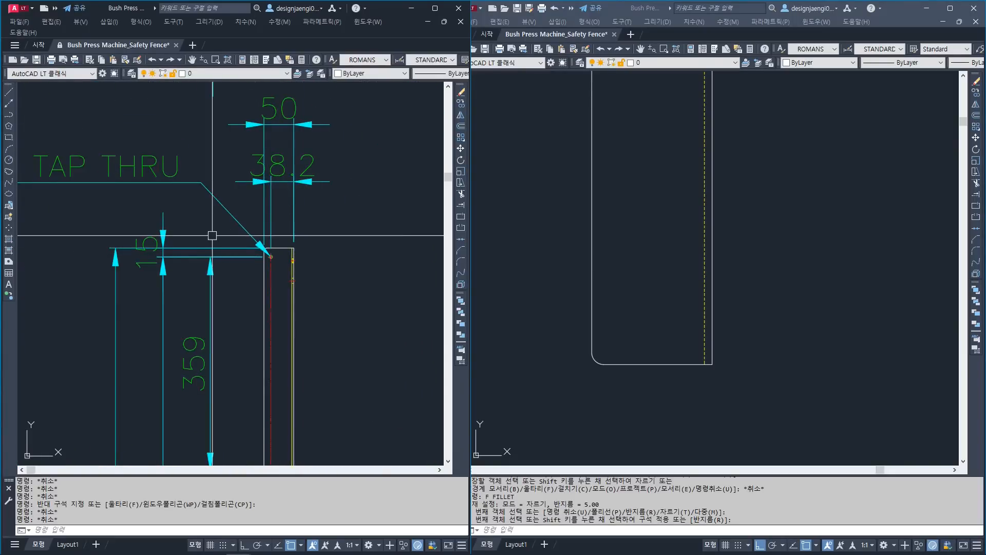
scroll(212, 235, down, 2)
Copy the plan-view M5 tapped-hole symbol from the hole library to the empty area near the bracket.
click(599, 293)
scroll(599, 293, down, 6)
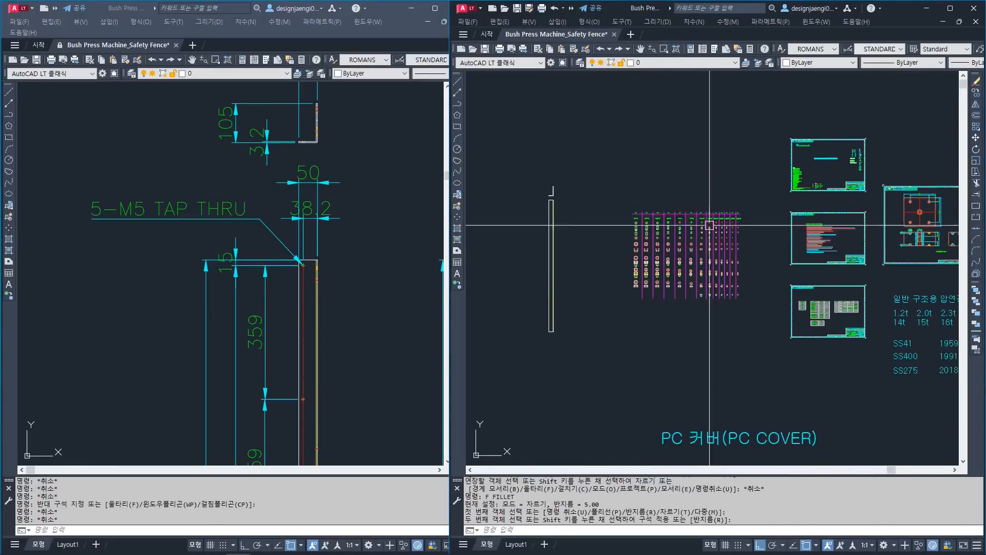
scroll(697, 235, up, 10)
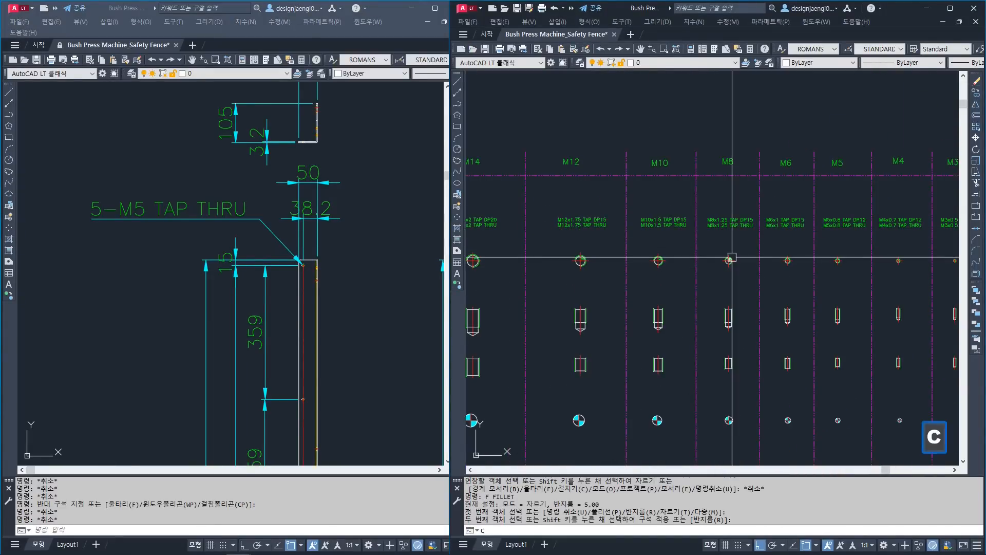
text(O)
key(space)
scroll(700, 214, up, 3)
click(656, 288)
middle_drag(672, 338, 682, 299)
click(661, 365)
click(702, 425)
key(space)
click(680, 233)
scroll(852, 291, down, 7)
middle_drag(600, 304, 858, 293)
key(F8)
scroll(638, 237, up, 2)
click(606, 227)
key(Escape)
Move the copied M5 hole by its center onto the upper-right corner of the front view.
text(m)
key(space)
scroll(611, 207, up, 8)
click(574, 218)
click(522, 302)
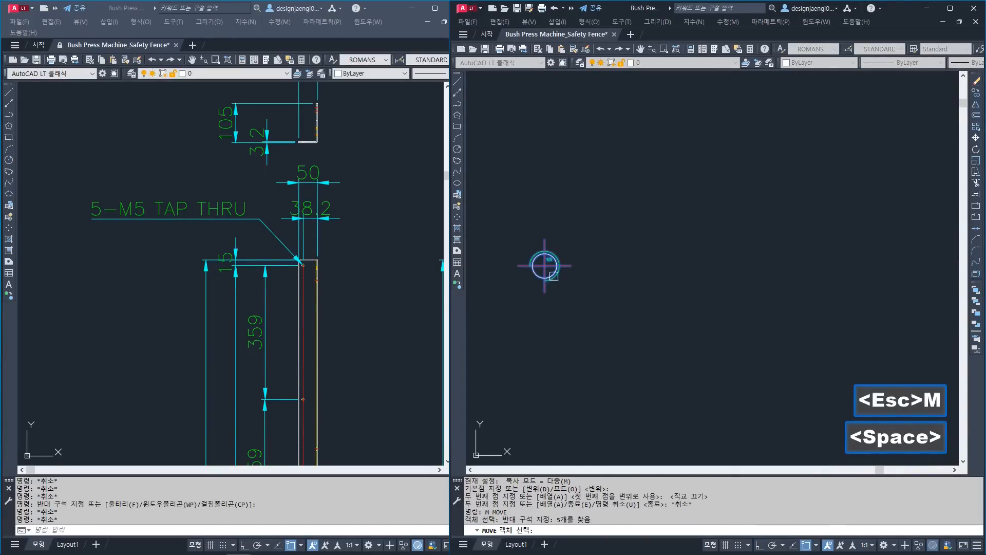
key(space)
click(545, 265)
middle_drag(893, 319, 324, 371)
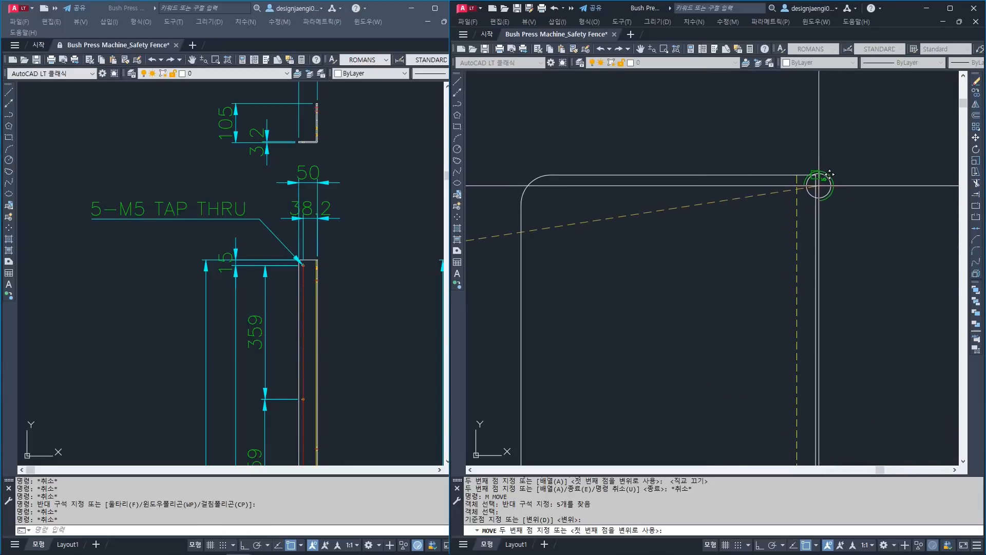
key(Escape)
Move the M5 hole 38.2 mm left from the front view's upper-right corner.
scroll(309, 267, up, 5)
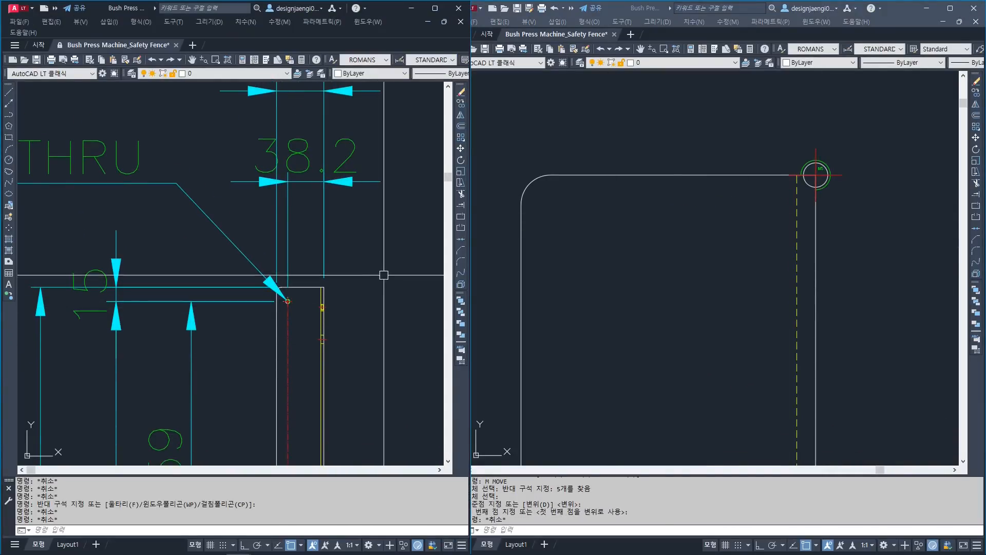
click(712, 336)
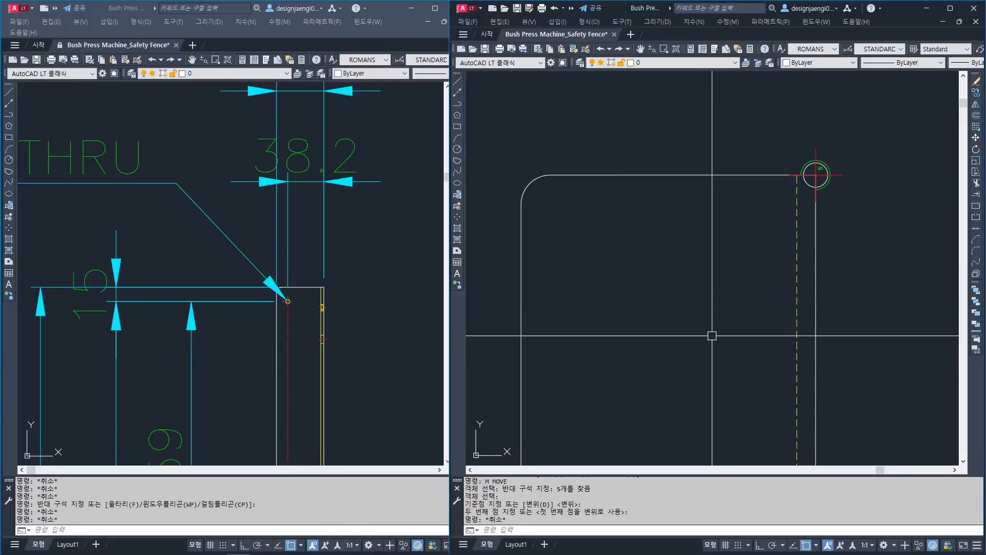
text(m)
key(space)
click(773, 134)
click(892, 249)
key(space)
click(703, 294)
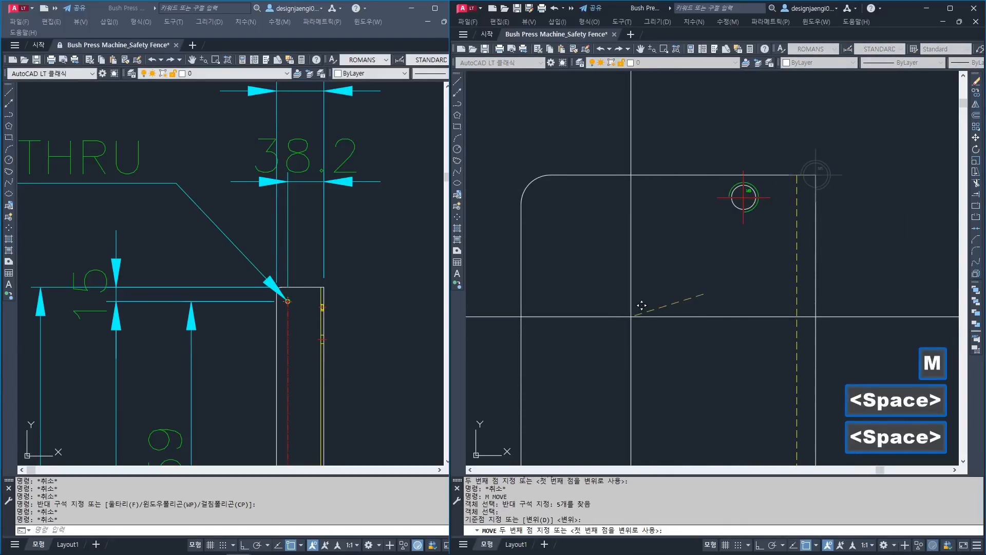
key(F8)
text(38.2)
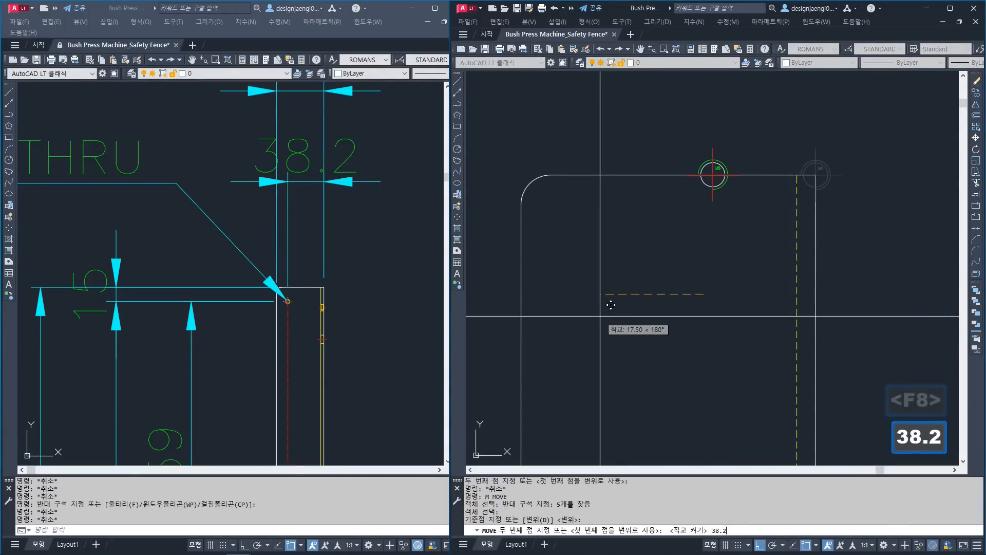
key(Return)
key(Escape)
click(289, 238)
scroll(290, 239, down, 2)
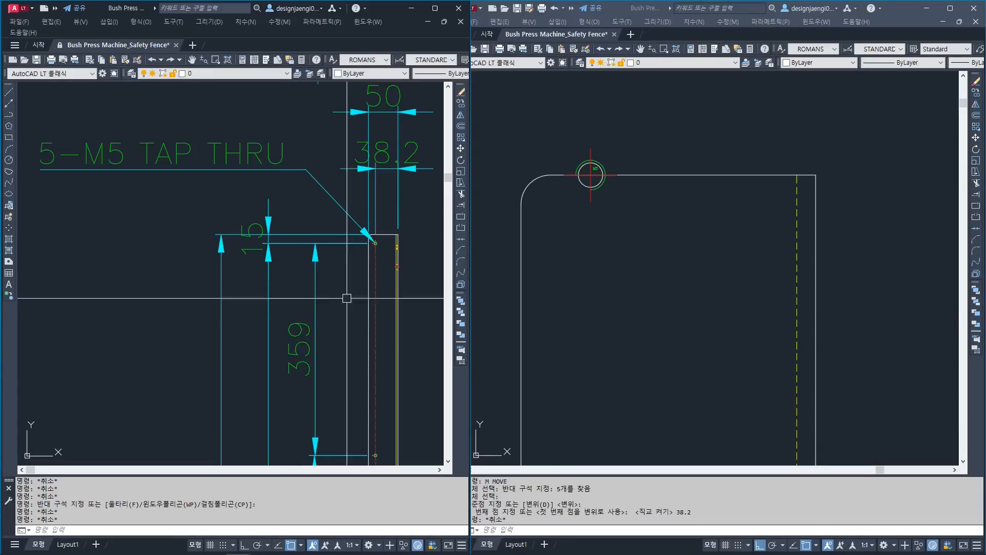
Move the M5 hole 15 mm straight down from the front view's top edge.
scroll(355, 250, up, 3)
click(625, 250)
key(Escape)
text(m)
key(space)
click(554, 128)
click(622, 207)
key(space)
click(683, 237)
text(15)
key(Return)
Copy the M5 hole by its center 359 mm straight down the front view.
click(286, 269)
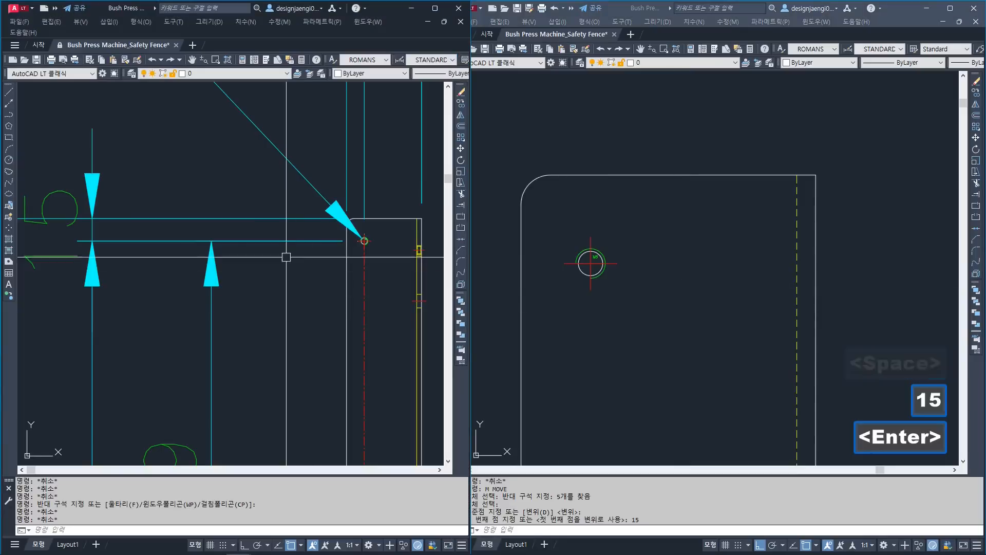
scroll(285, 211, down, 4)
scroll(284, 211, down, 5)
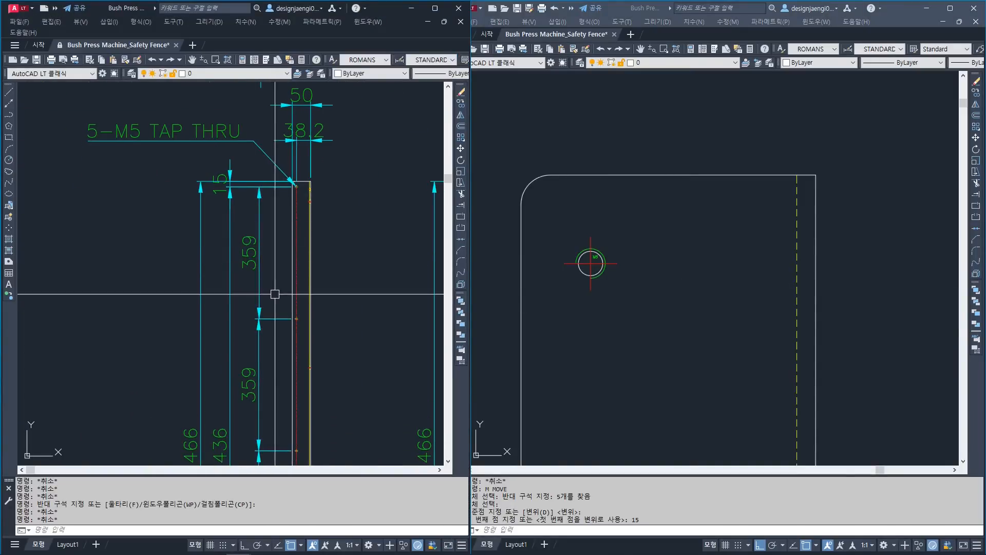
click(651, 328)
key(Escape)
text(co)
key(space)
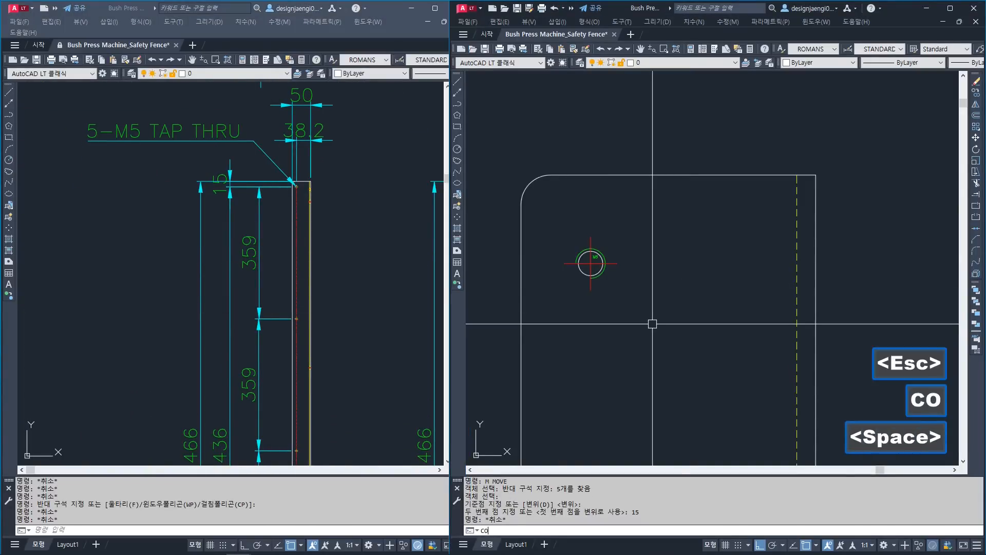
click(660, 224)
click(580, 294)
key(space)
click(590, 263)
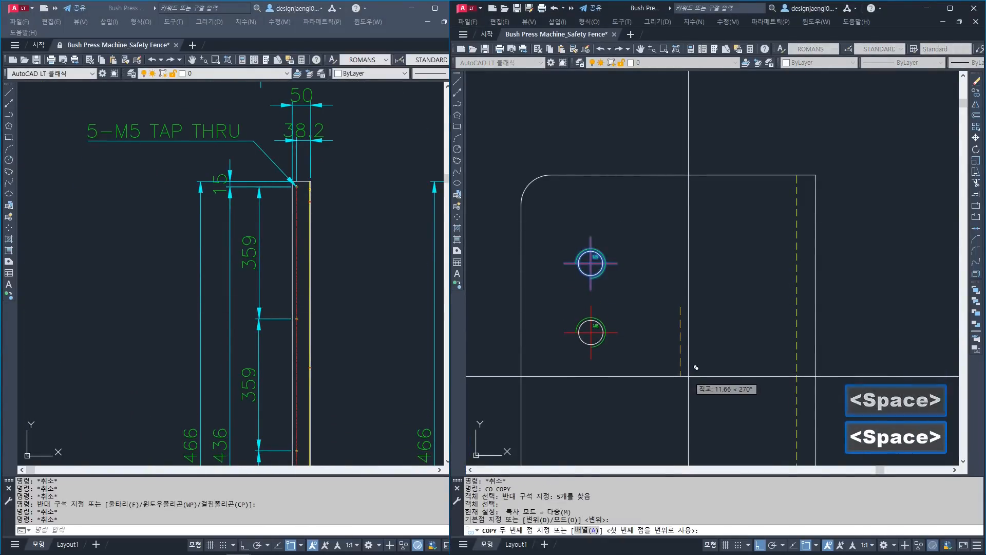
text(359)
key(Return)
key(Escape)
Dimension the vertical spacing between the two M5 holes outside the front view's long free edge.
middle_drag(695, 369, 688, 169)
middle_drag(696, 416, 696, 293)
scroll(699, 337, down, 4)
key(Escape)
scroll(686, 452, up, 6)
text(aa)
key(space)
click(625, 386)
scroll(654, 400, down, 4)
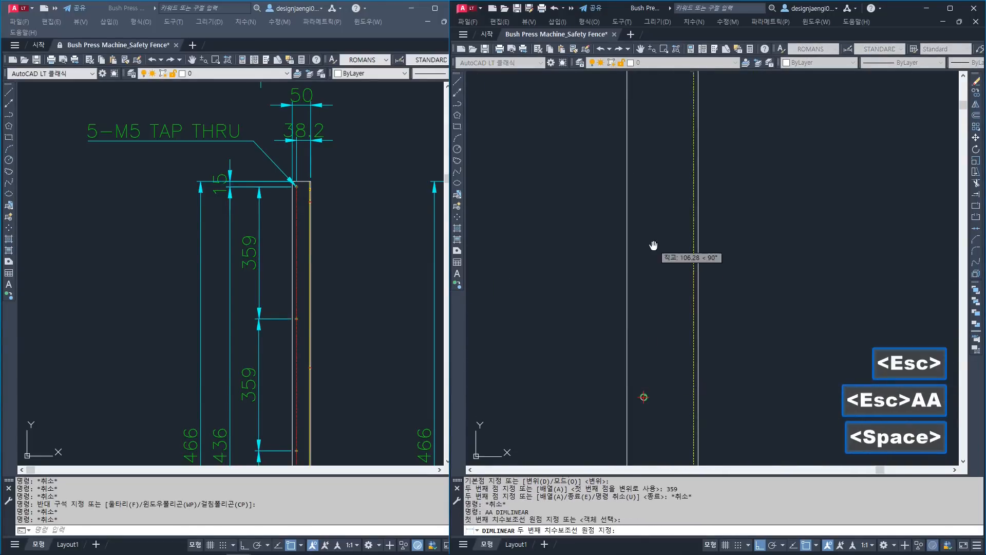
middle_drag(654, 134, 630, 326)
middle_drag(634, 111, 630, 199)
scroll(630, 194, up, 4)
click(588, 167)
scroll(662, 177, down, 6)
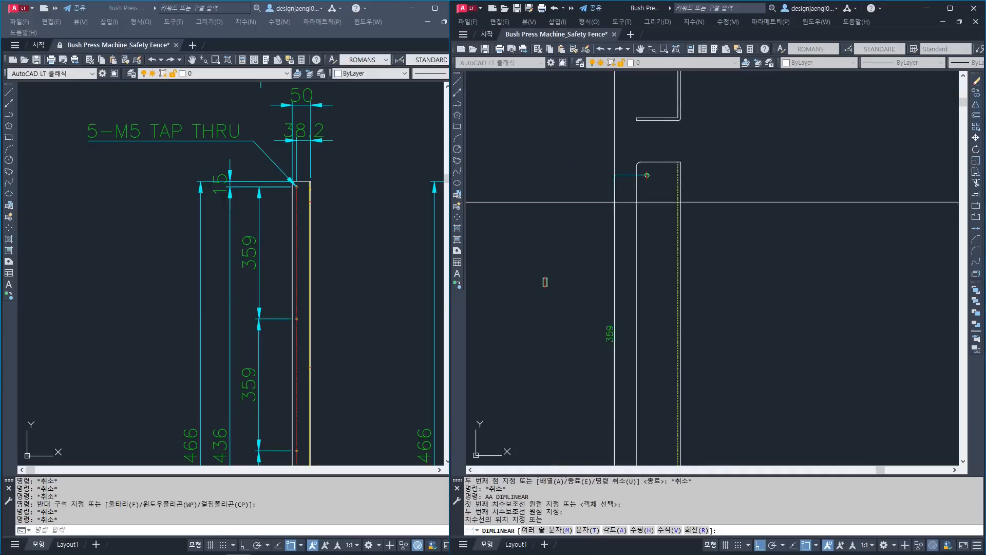
click(605, 229)
key(Escape)
Erase the spacing dimension between the upper two M5 holes.
scroll(619, 335, up, 4)
key(Escape)
text(e)
key(space)
click(611, 340)
click(552, 347)
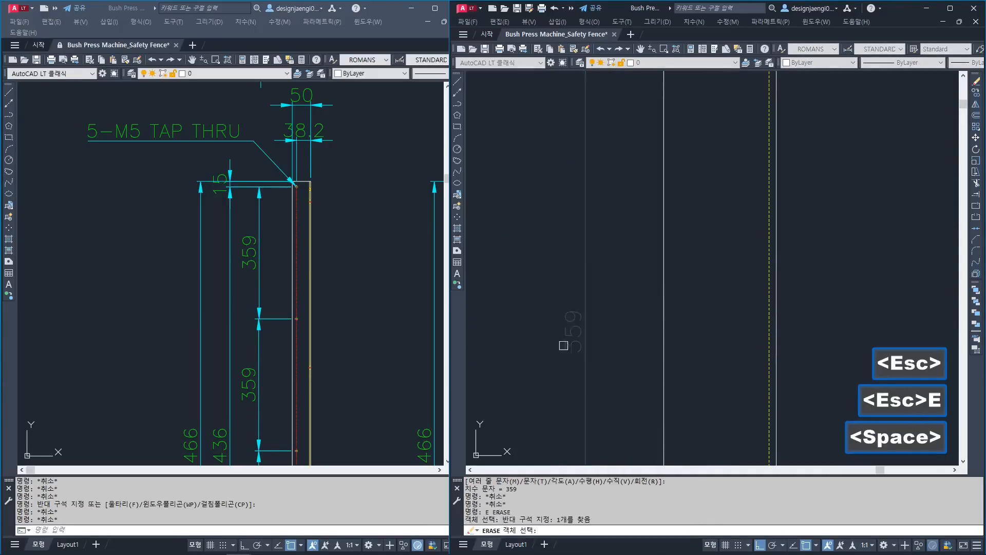
key(space)
Set the dimension scale (DIMSCALE) to 5.
text(dd)
key(space)
text(5)
key(space)
key(Escape)
scroll(654, 288, down, 4)
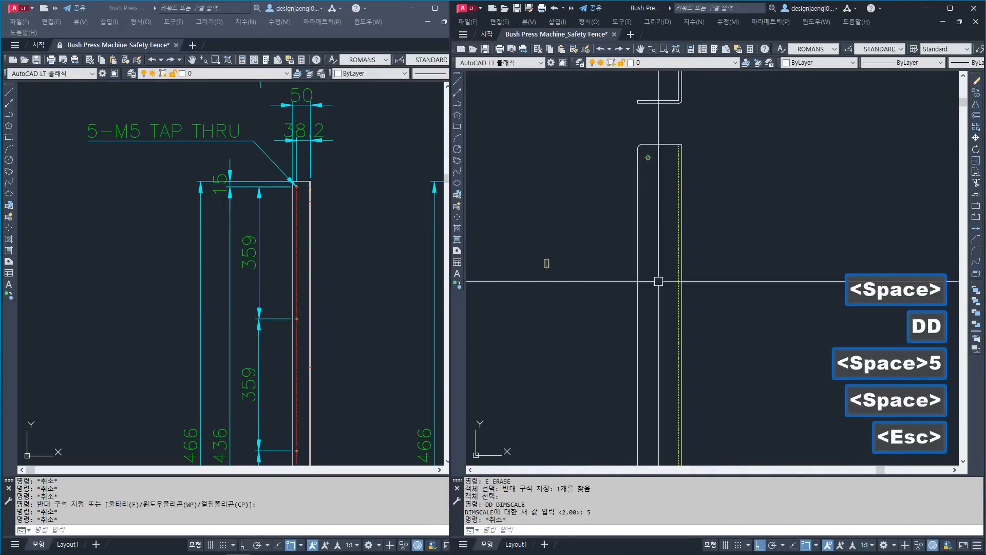
Copy the second M5 hole down to a third position, using the first hole's center as base and the second's as target.
scroll(657, 339, up, 3)
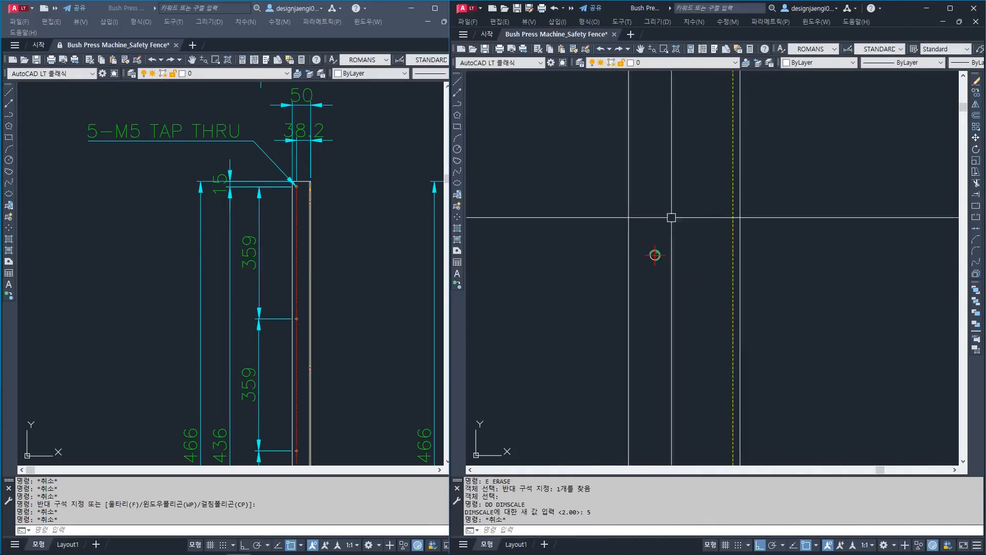
scroll(667, 259, down, 4)
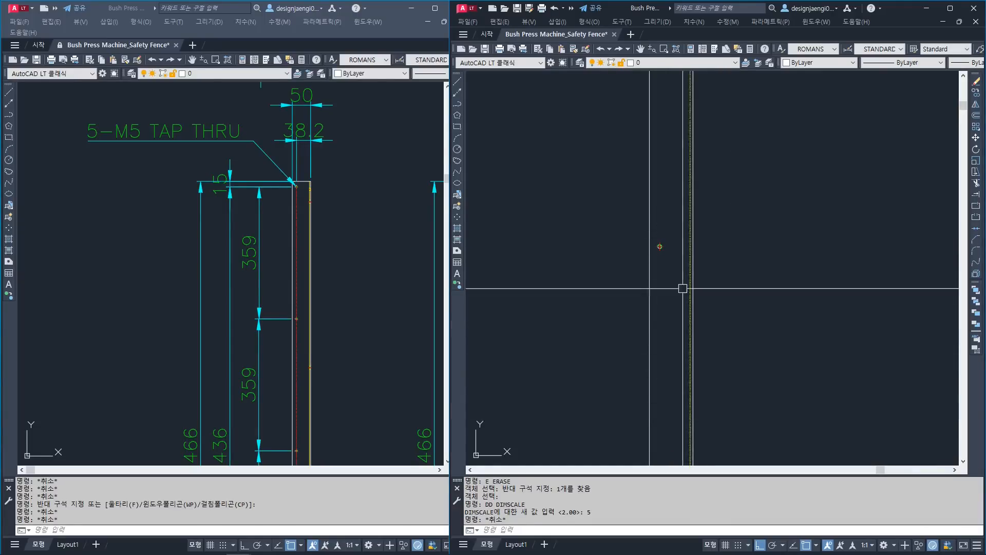
text(o)
key(space)
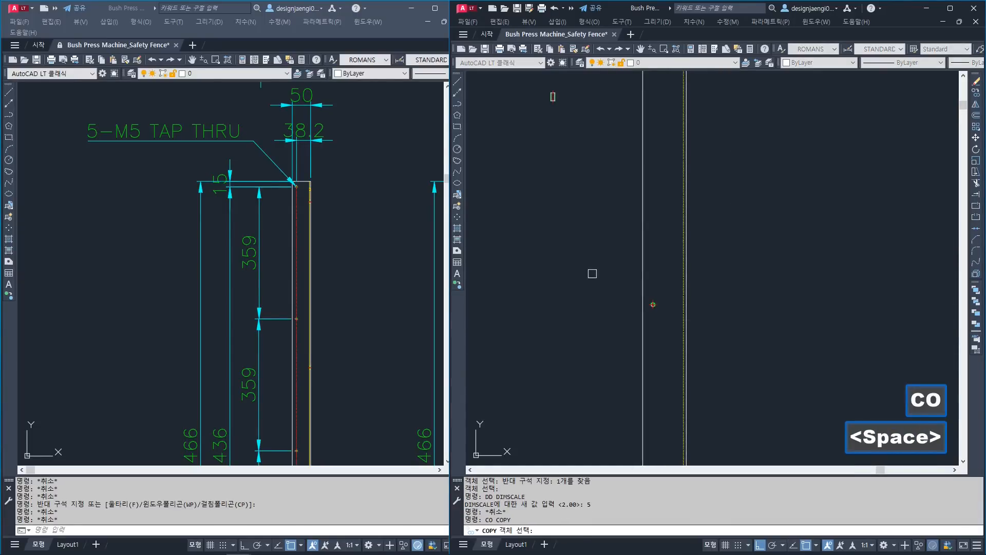
click(593, 270)
scroll(647, 200, up, 8)
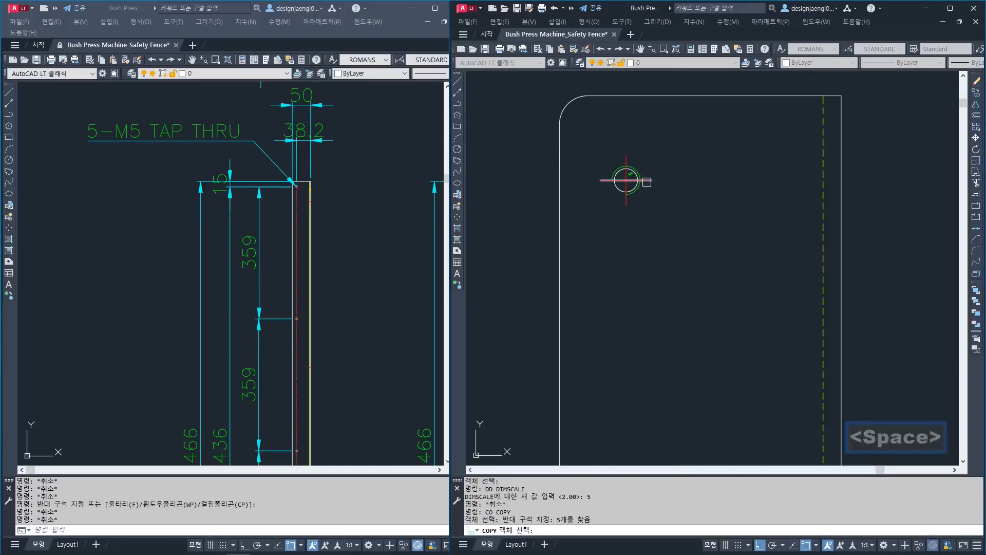
key(space)
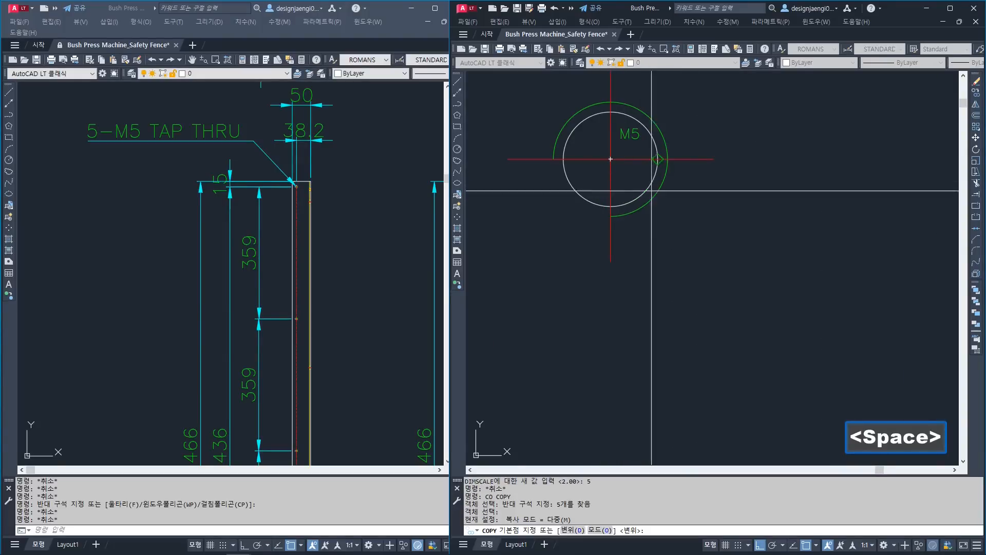
click(610, 159)
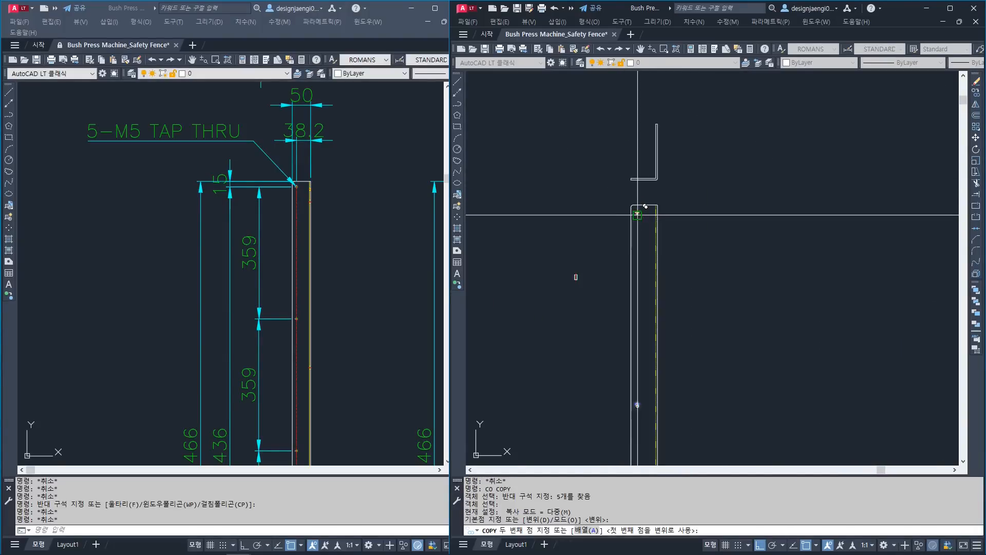
scroll(629, 357, up, 2)
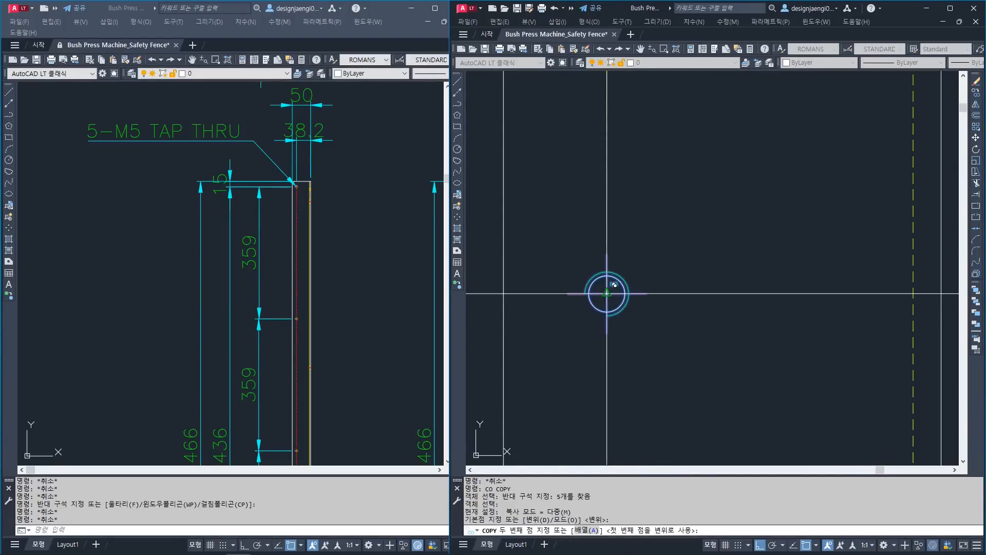
click(614, 284)
Place two more copies at the third and fourth hole centers to complete the column of five M5 holes, ending the copy.
scroll(629, 339, down, 6)
middle_drag(637, 318, 645, 251)
scroll(644, 372, up, 6)
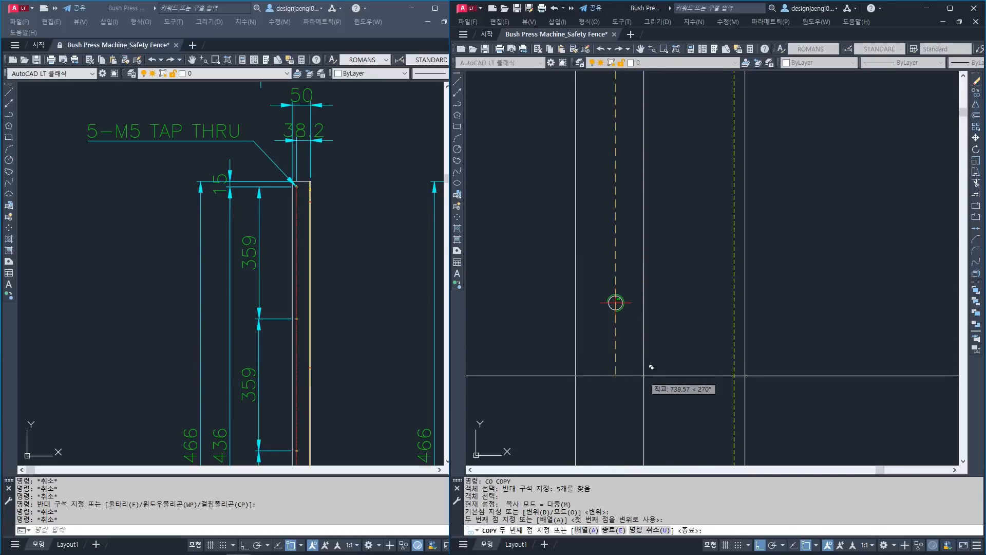
click(616, 302)
scroll(619, 313, down, 6)
scroll(649, 267, up, 6)
click(642, 237)
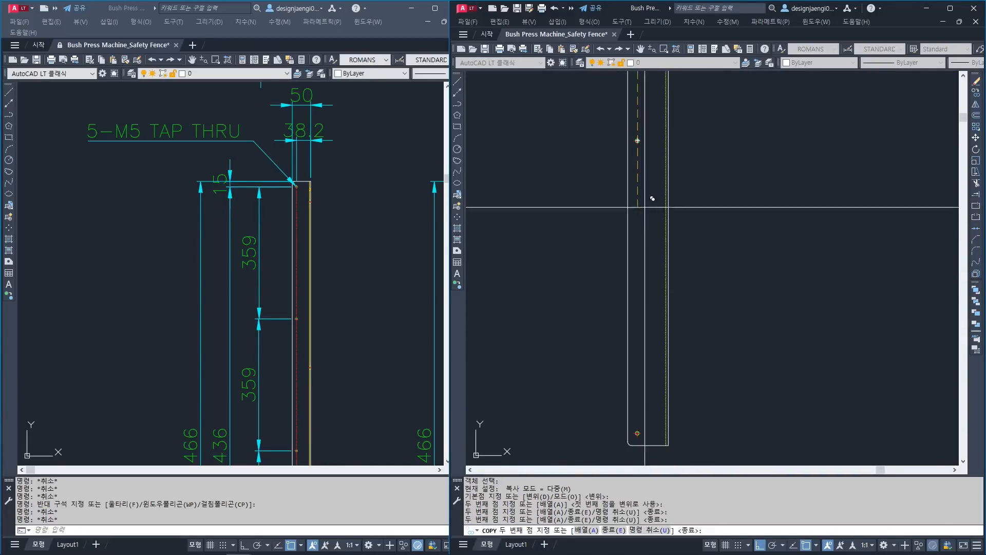
scroll(645, 327, up, 4)
key(Escape)
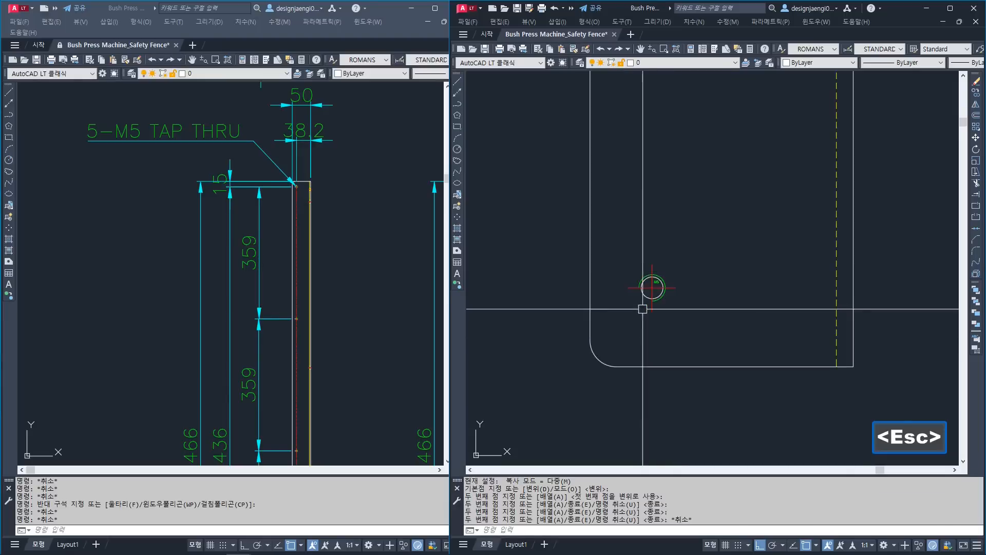
Dimension the vertical spacing between the two lowest M5 holes outside the front view.
key(Escape)
text(AA)
key(space)
click(628, 287)
scroll(650, 329, down, 6)
scroll(639, 203, down, 2)
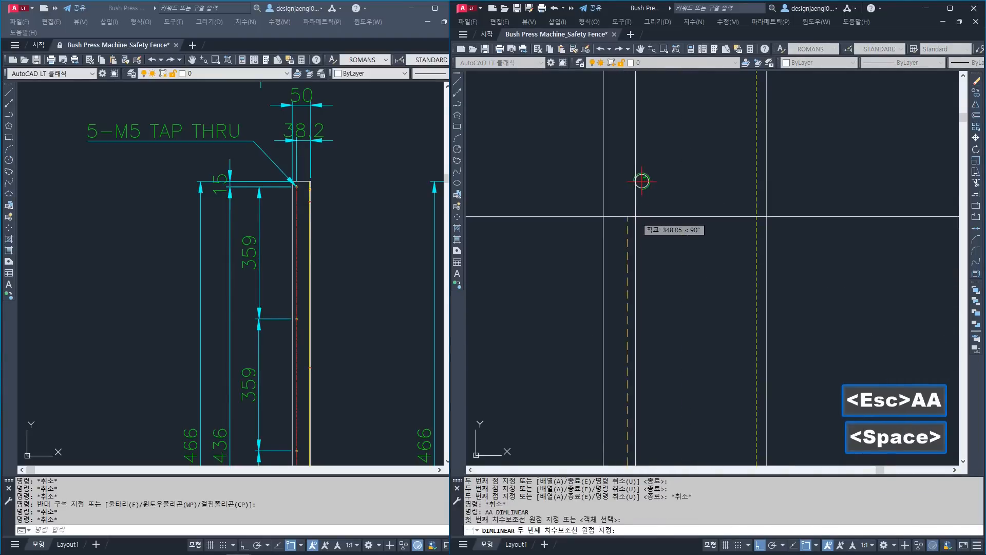
click(627, 180)
scroll(631, 188, down, 5)
click(607, 226)
key(Escape)
middle_drag(618, 195, 619, 251)
key(Escape)
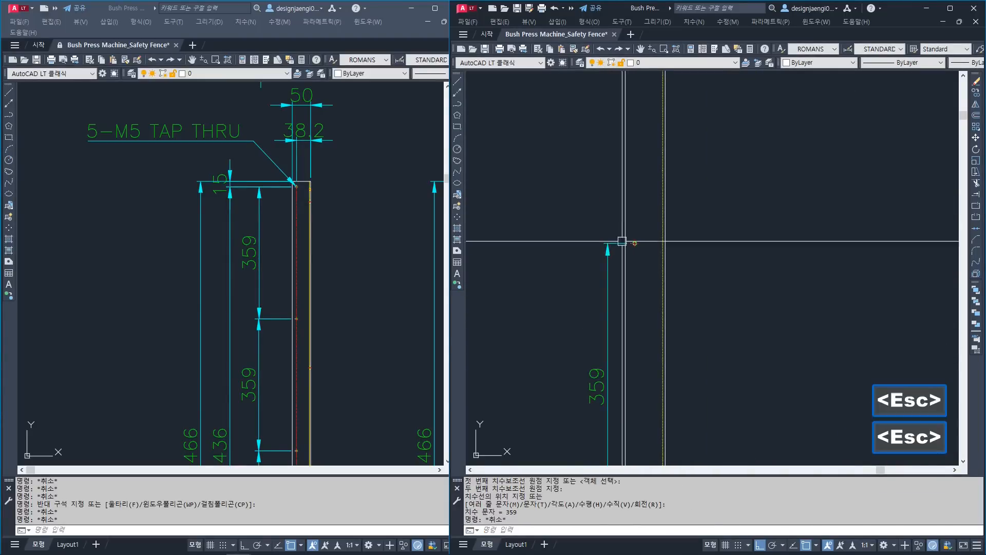
Dimension the vertical spacing between the middle M5 hole and the fourth hole from the top.
key(Escape)
text(aa)
key(space)
scroll(635, 238, up, 5)
click(634, 295)
scroll(609, 316, down, 4)
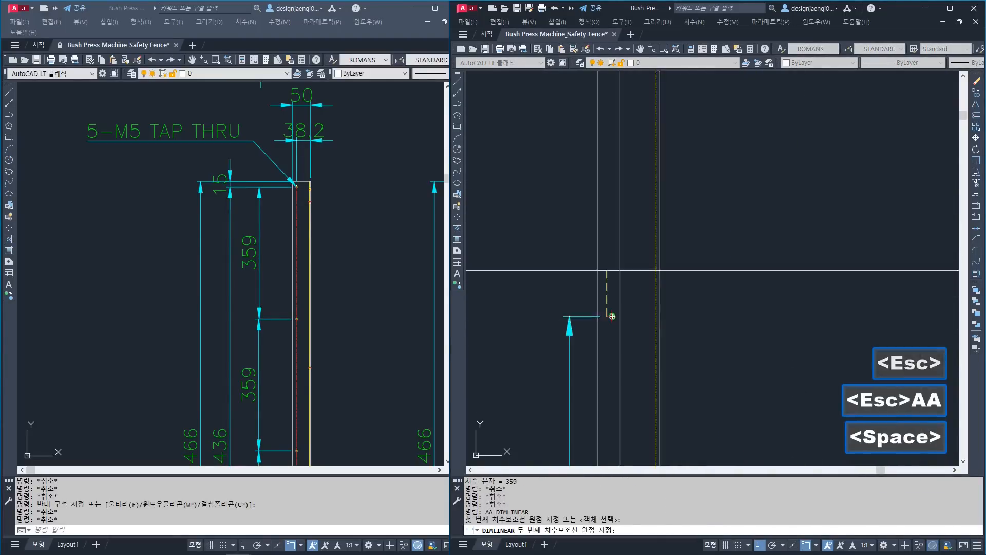
middle_drag(616, 154, 611, 328)
middle_drag(619, 226, 621, 330)
click(609, 255)
scroll(592, 241, down, 3)
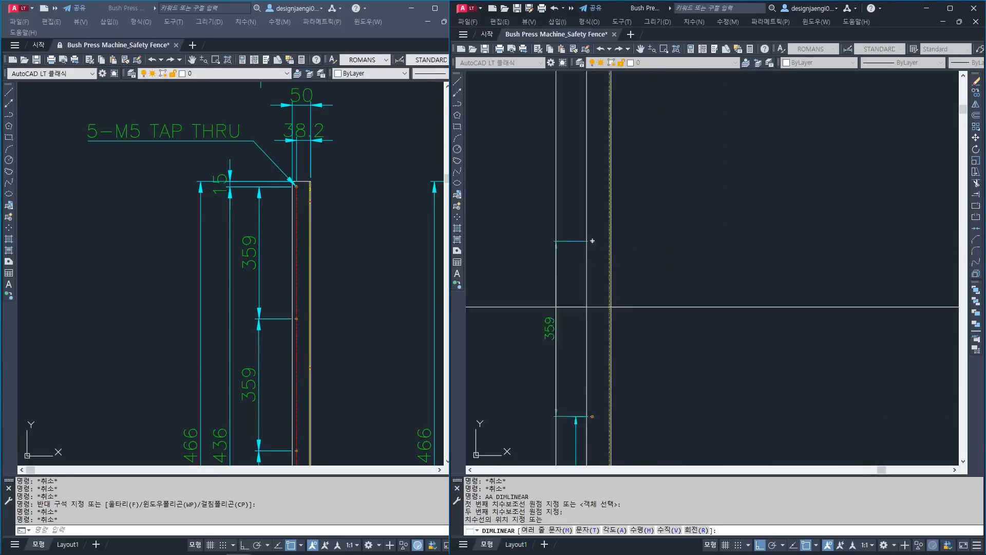
click(565, 251)
key(Escape)
Dimension the vertical spacing between the second and third M5 holes from the top.
scroll(570, 287, up, 2)
scroll(570, 284, down, 2)
middle_drag(593, 192, 581, 322)
key(Escape)
text(aa)
scroll(581, 355, up, 5)
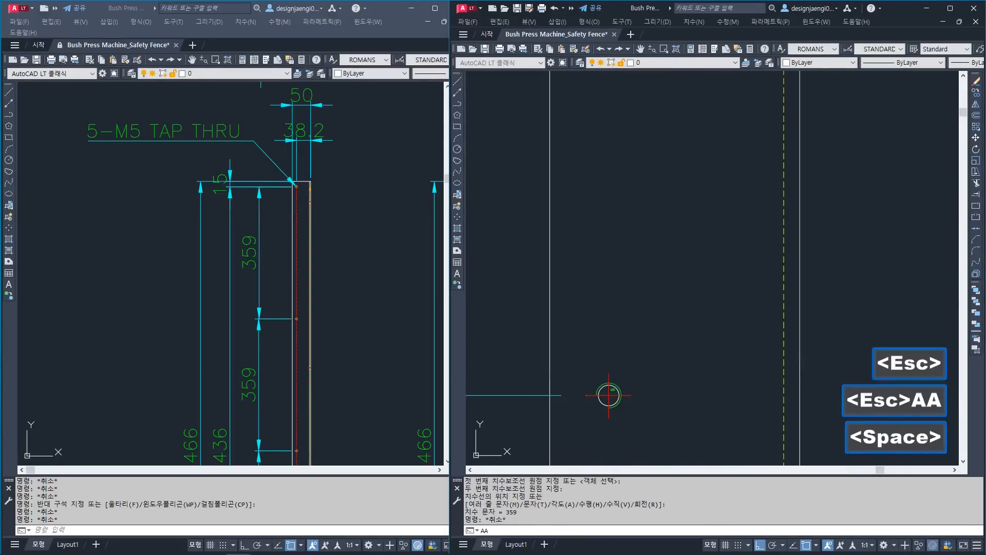
click(581, 395)
scroll(581, 393, down, 5)
middle_drag(592, 205, 595, 334)
middle_drag(598, 223, 597, 344)
scroll(584, 216, up, 5)
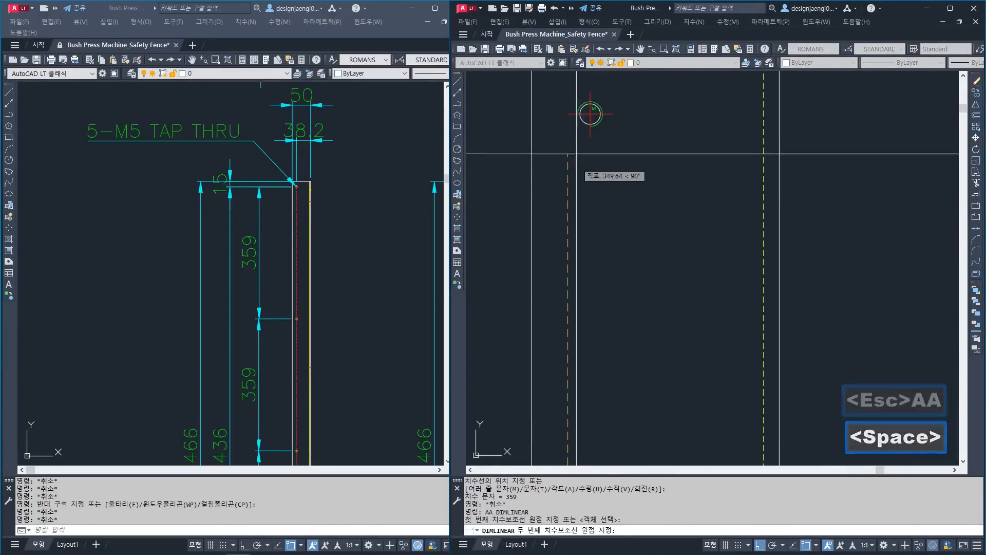
click(569, 111)
click(590, 114)
scroll(596, 205, down, 5)
middle_drag(627, 350, 635, 306)
key(Escape)
Erase the three spacing dimensions placed along the M5 holes.
text(e)
click(606, 209)
click(588, 263)
key(space)
scroll(593, 374, up, 2)
click(618, 324)
key(space)
scroll(611, 349, down, 3)
scroll(614, 178, up, 3)
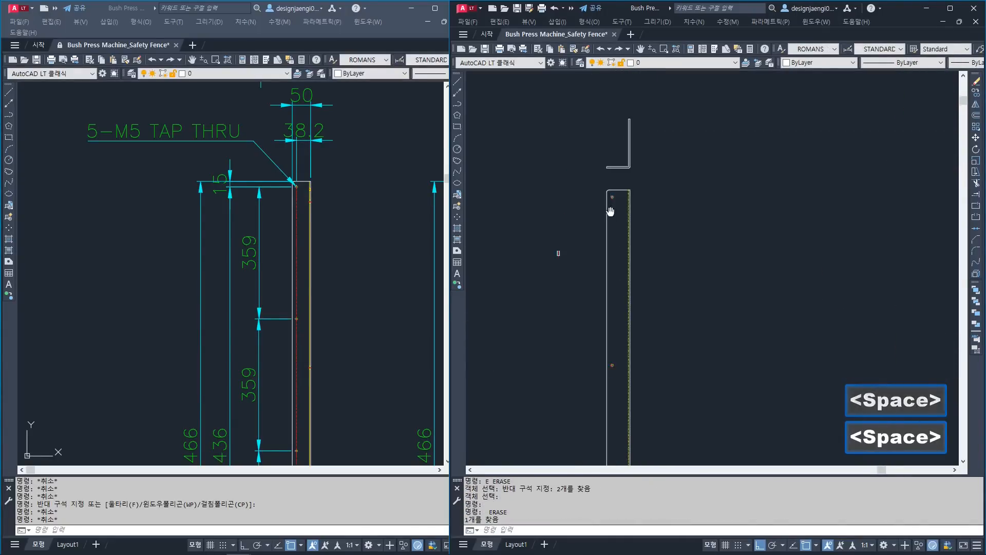
Draw a vertical projection line from the uppermost M5 hole's center up through the plan view's flange, as the reference locates it.
click(310, 189)
scroll(303, 182, up, 6)
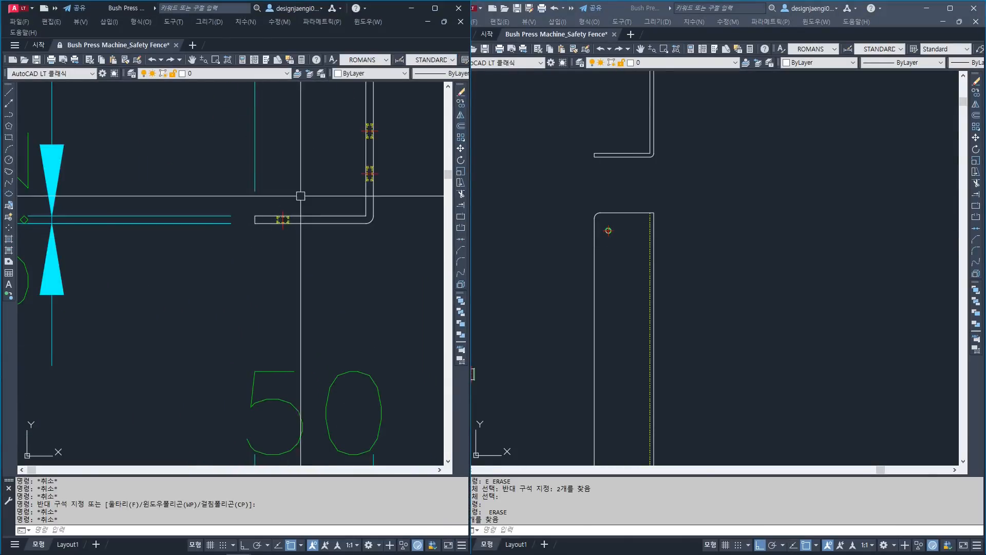
click(623, 229)
scroll(623, 230, up, 3)
middle_drag(609, 204, 610, 235)
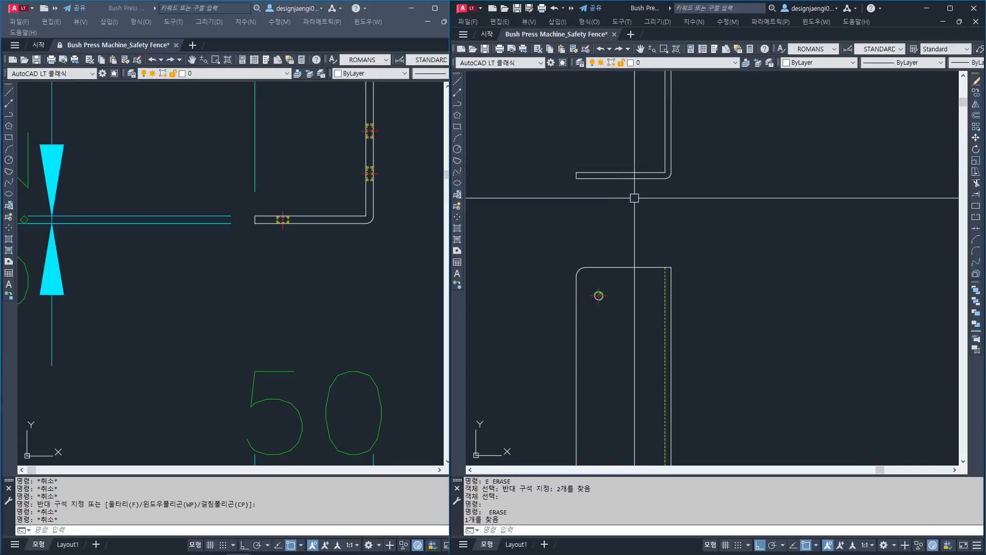
key(space)
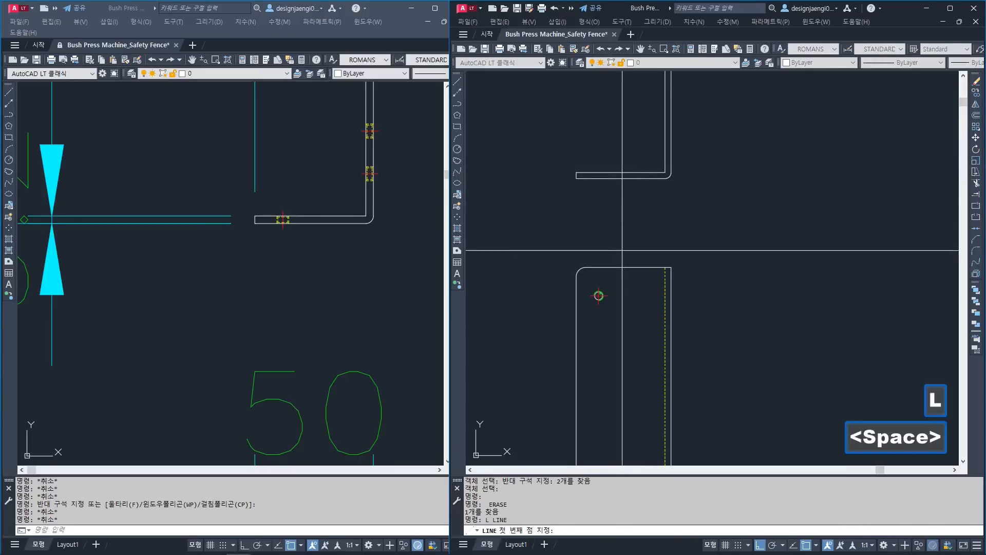
click(604, 138)
key(Escape)
scroll(632, 242, down, 5)
middle_drag(623, 308, 578, 393)
scroll(589, 301, up, 5)
key(Escape)
key(m)
key(space)
key(Escape)
key(Escape)
Erase the vertical projection line above the uppermost M5 hole.
key(e)
key(space)
click(803, 101)
click(771, 109)
key(space)
key(Escape)
Move the M5 tapped-hole section symbol onto the front view, aligned vertically with the uppermost M5 hole.
key(m)
key(space)
scroll(738, 173, down, 2)
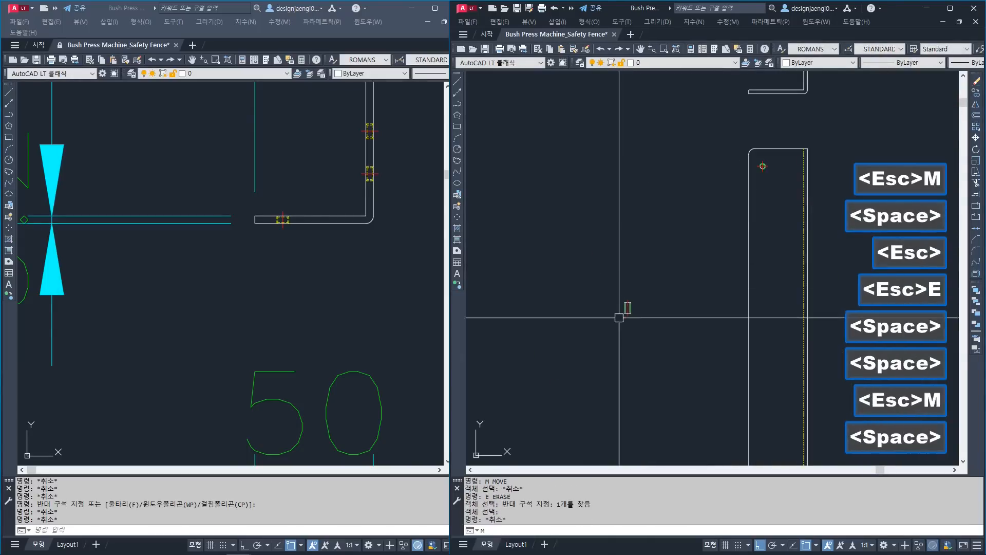
click(611, 291)
click(644, 334)
scroll(636, 324, up, 6)
key(space)
click(599, 284)
scroll(639, 256, down, 4)
middle_drag(682, 229, 553, 407)
scroll(721, 186, up, 6)
click(651, 269)
middle_drag(694, 247, 686, 282)
Move the M5 hole section straight up to the plan view so its lower end sits on the flange's lower edge.
key(Escape)
key(m)
key(space)
click(603, 179)
click(685, 310)
key(space)
click(664, 289)
middle_drag(656, 202, 644, 330)
middle_drag(660, 190, 654, 284)
scroll(657, 251, down, 2)
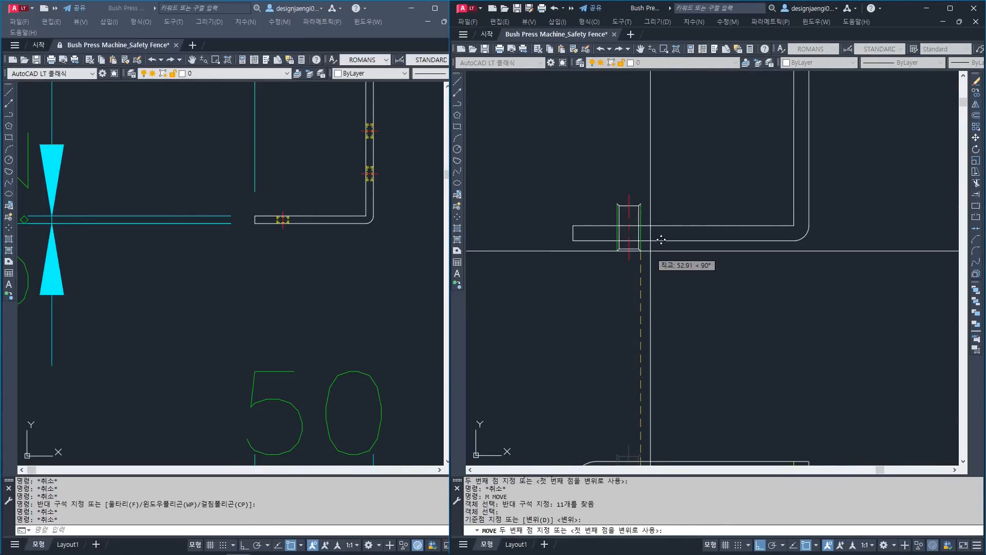
key(Escape)
Stretch the upper end of the M5 hole section down to the flange's upper edge to match the sheet thickness.
scroll(643, 205, up, 4)
key(s)
key(space)
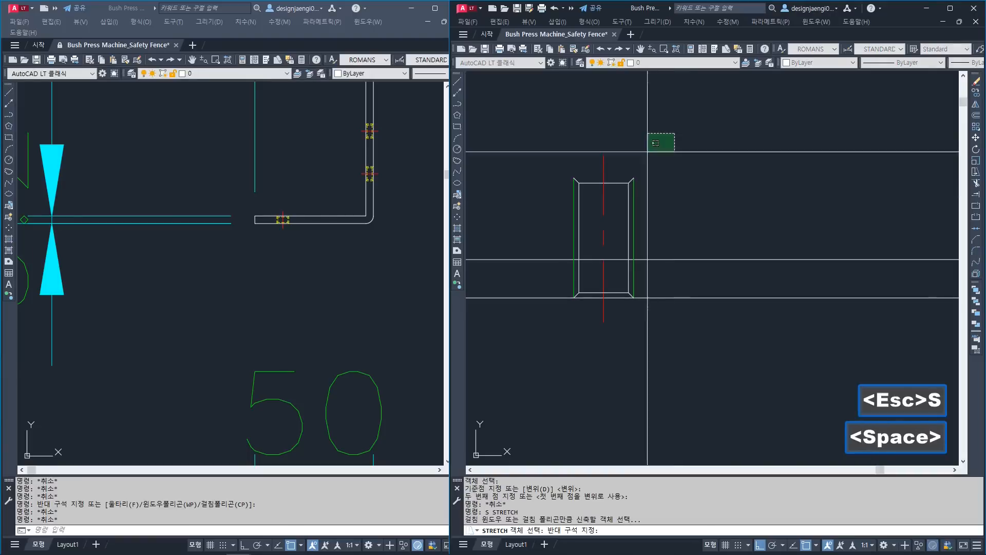
click(674, 133)
click(555, 206)
key(space)
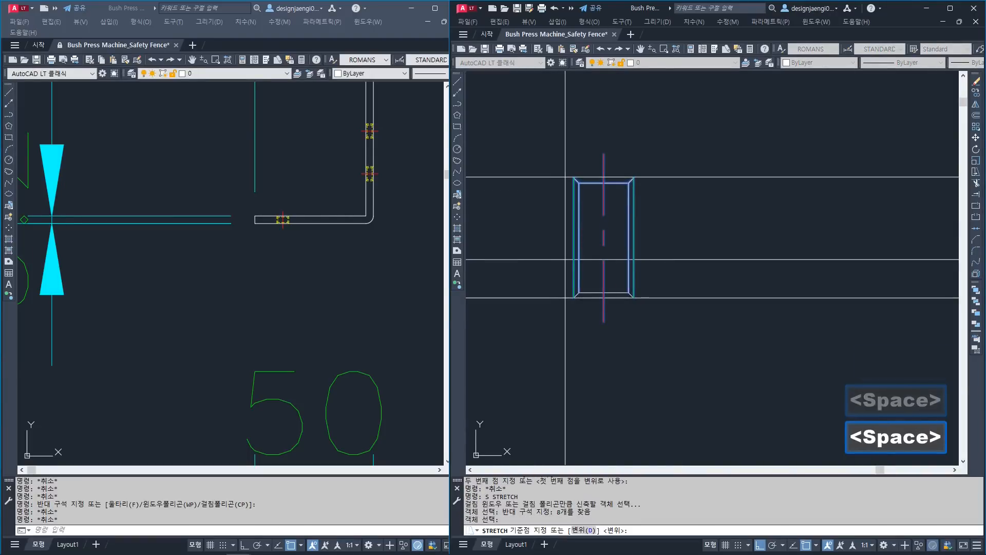
click(575, 177)
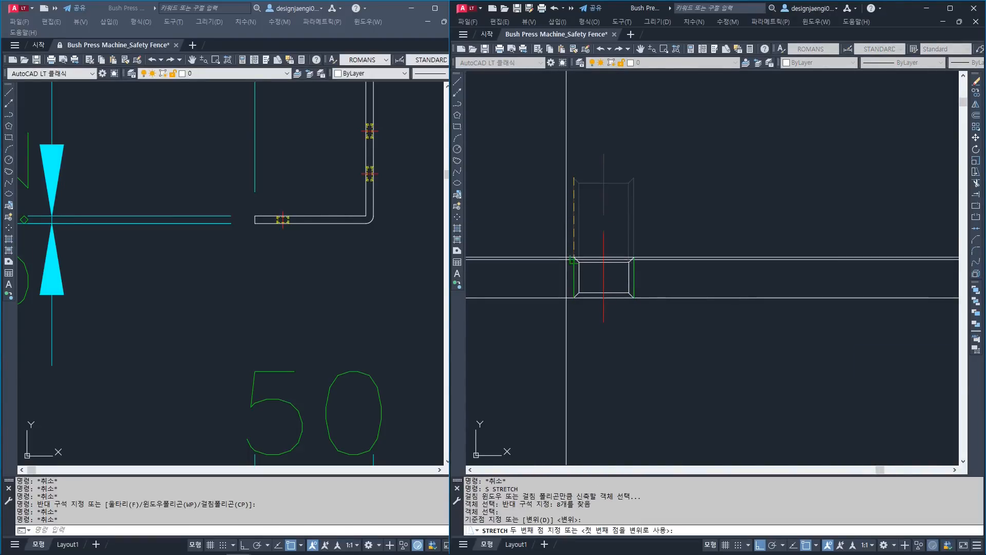
click(575, 259)
scroll(636, 271, down, 4)
key(Escape)
Put the M5 hole section's thread and drill lines in the plan view flange on layer 002.
click(576, 199)
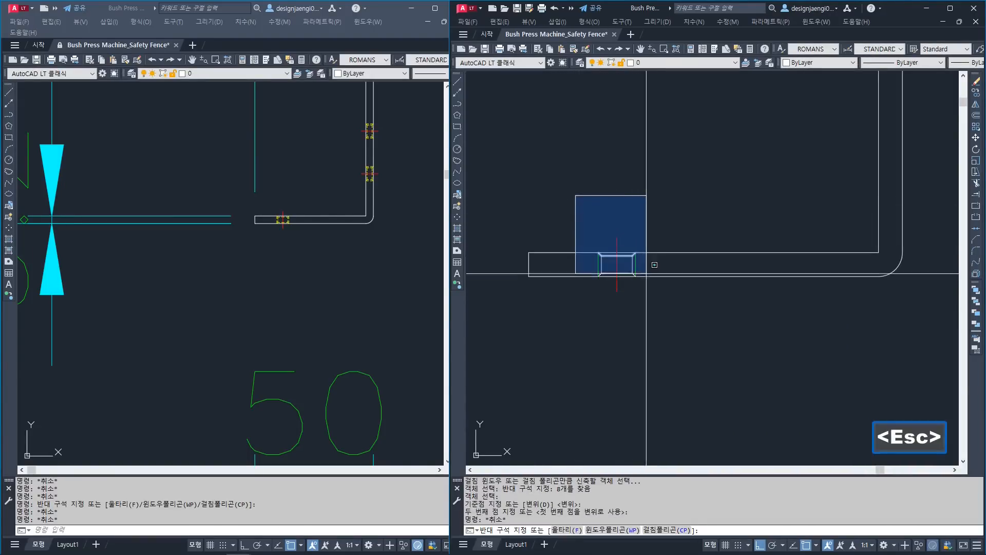
click(648, 281)
scroll(644, 286, up, 2)
text(22)
key(space)
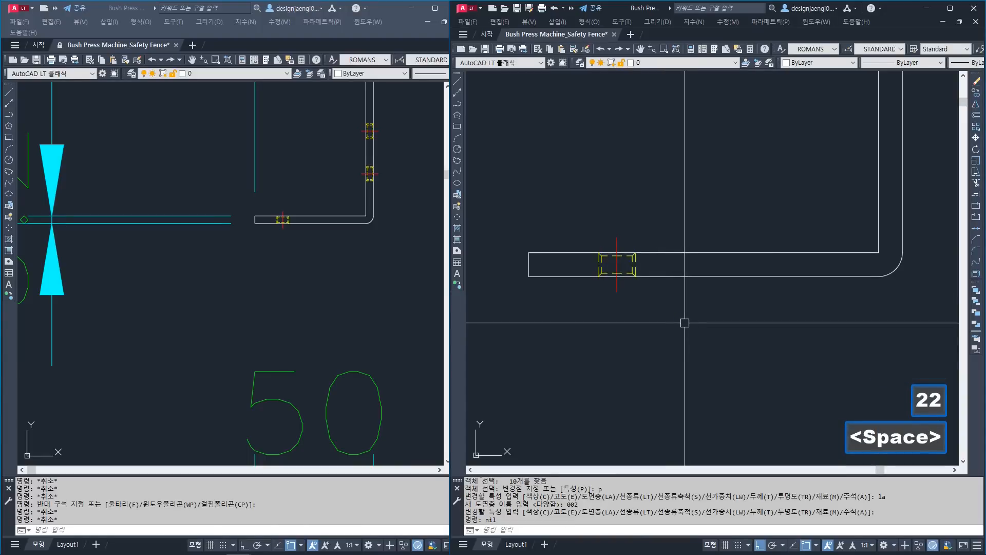
Examine the reference's plan, front and side views for hole details and the matching overall height and width dimensions.
scroll(681, 303, down, 10)
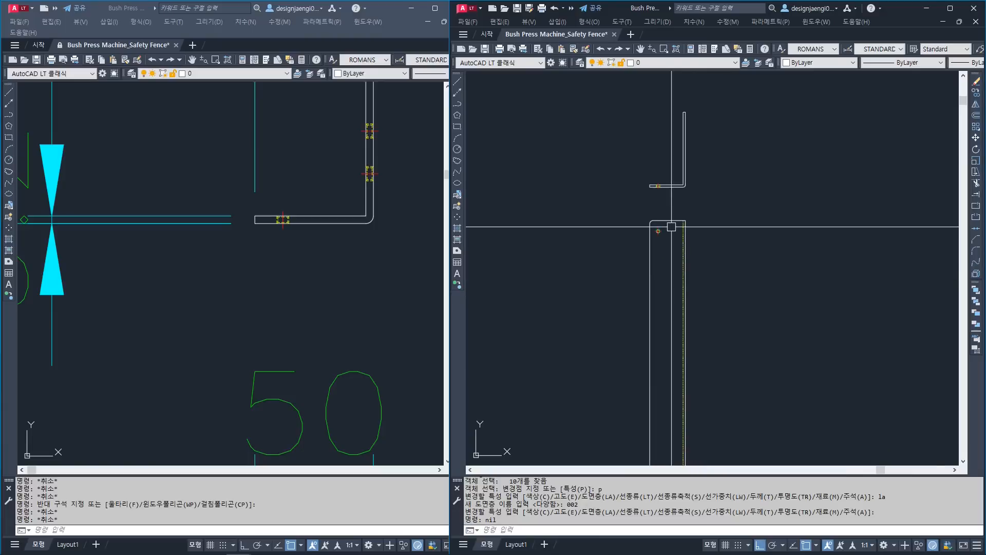
scroll(323, 231, down, 8)
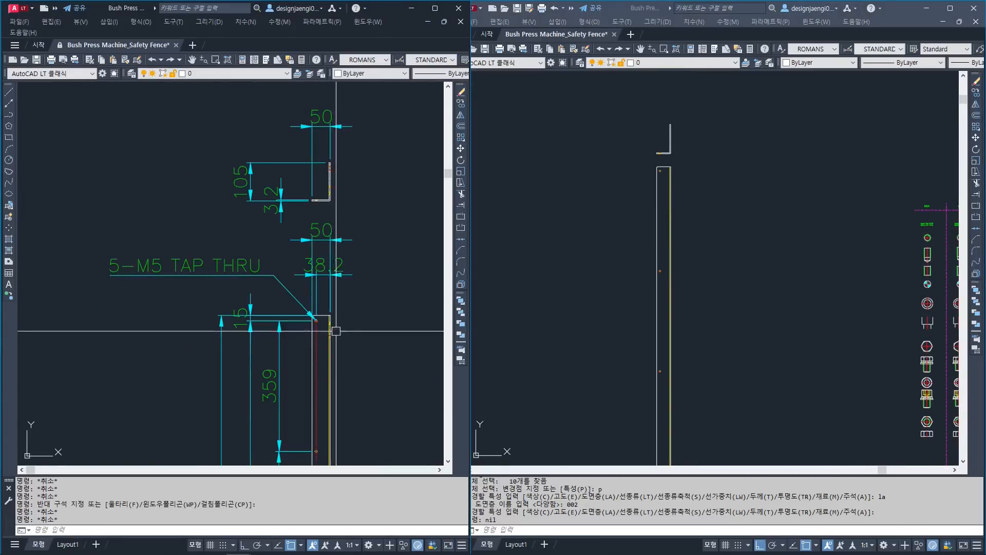
scroll(673, 127, up, 8)
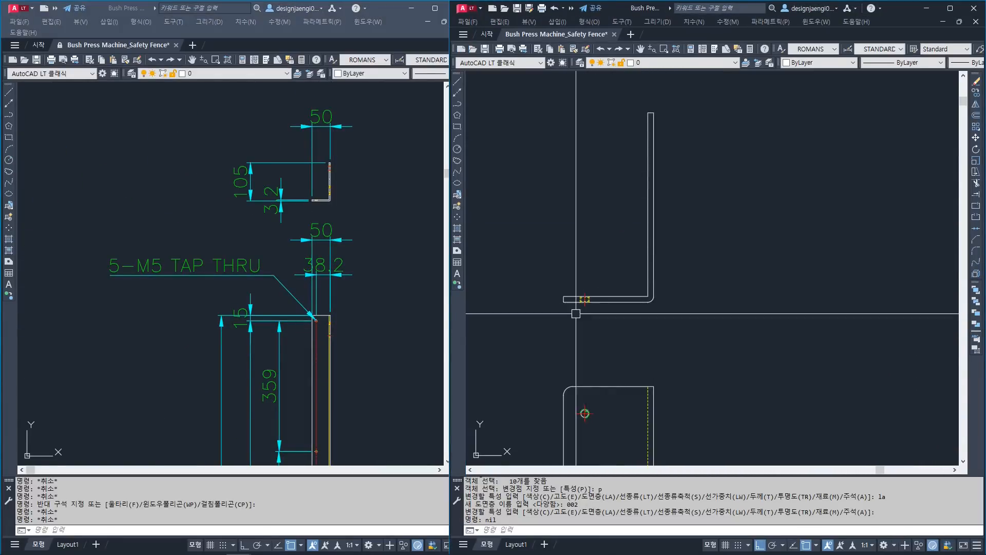
middle_drag(336, 375, 360, 238)
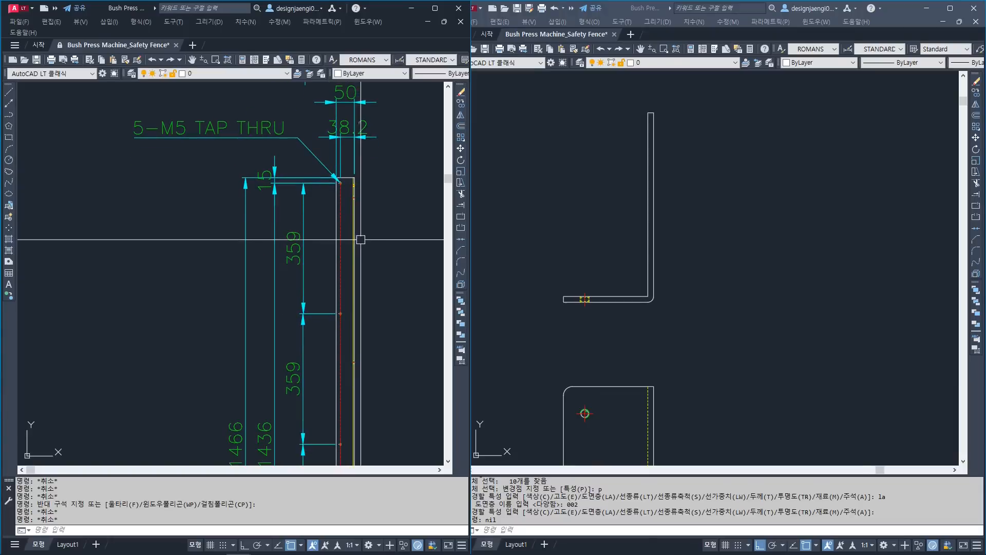
scroll(341, 191, up, 4)
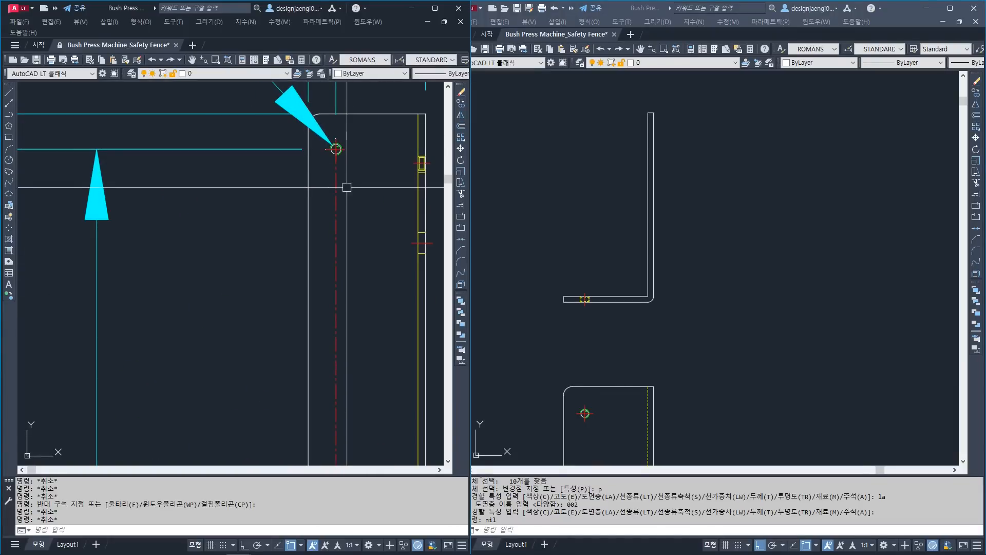
middle_drag(347, 187, 275, 194)
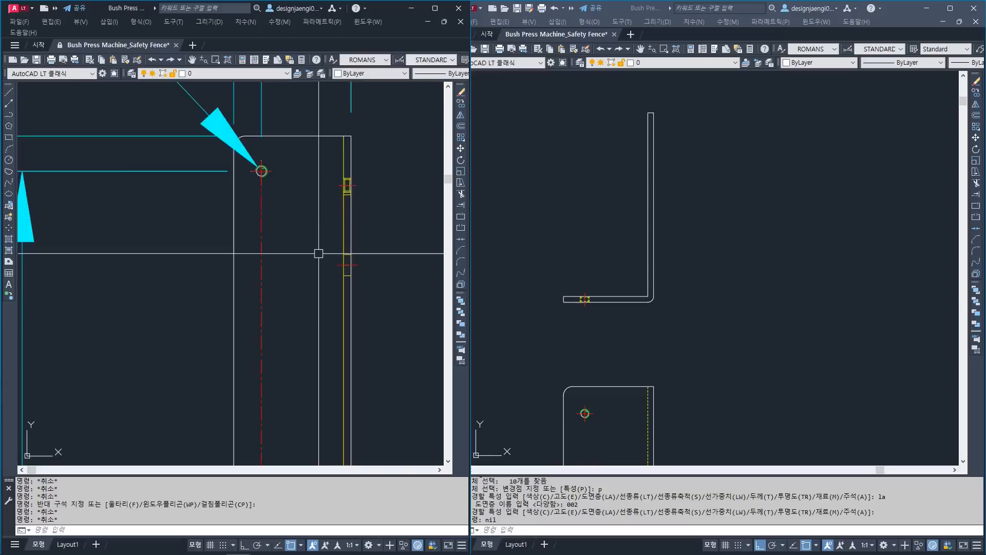
scroll(318, 255, down, 3)
scroll(366, 237, up, 2)
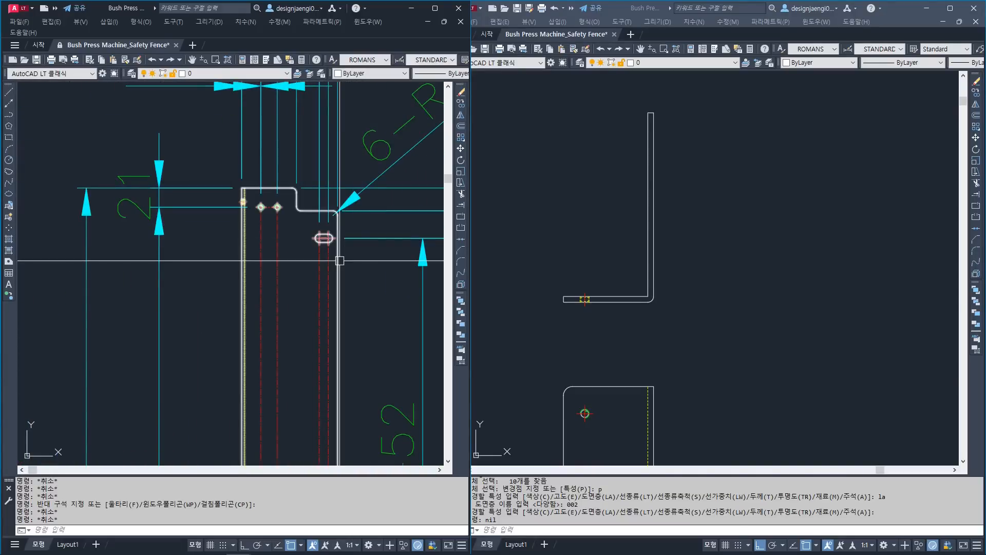
scroll(337, 257, down, 3)
scroll(250, 250, up, 3)
scroll(250, 250, down, 3)
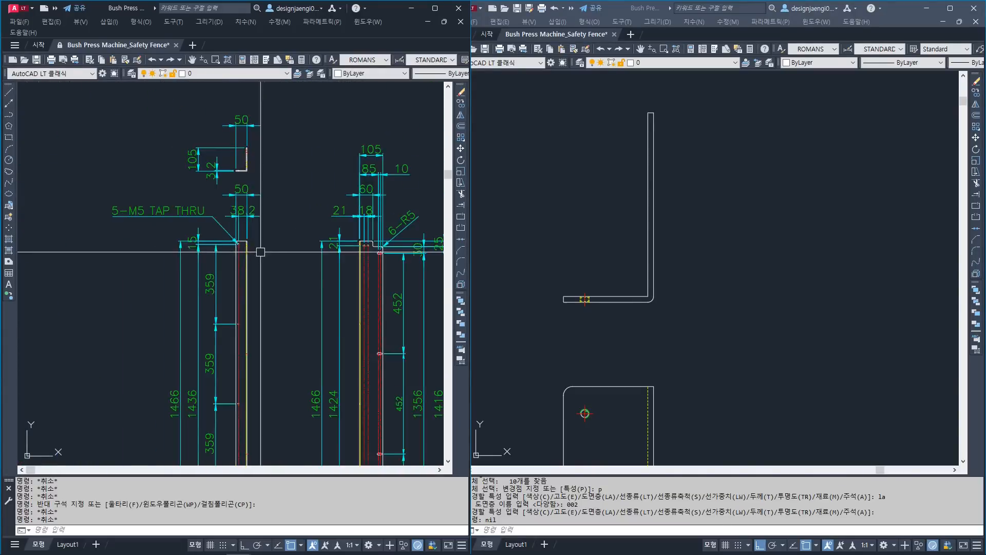
middle_drag(323, 253, 224, 233)
click(647, 247)
scroll(648, 248, down, 3)
middle_drag(668, 259, 612, 247)
scroll(585, 252, up, 3)
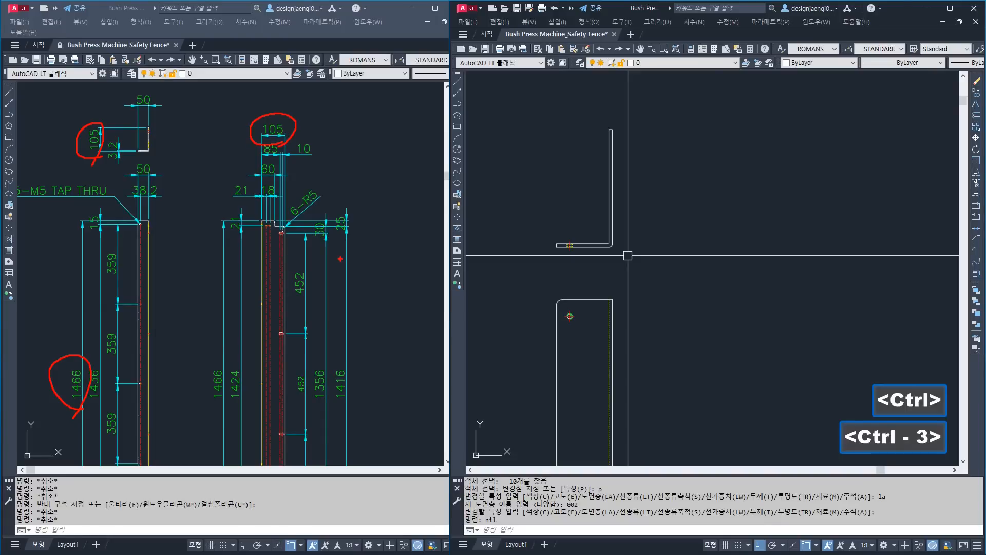
key(Escape)
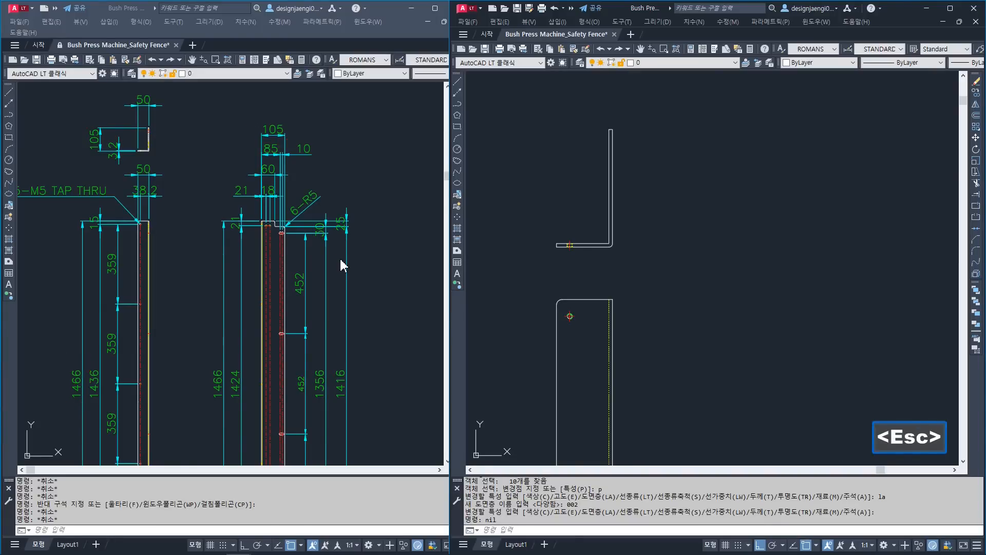
text(co)
key(space)
click(286, 208)
key(Escape)
click(656, 299)
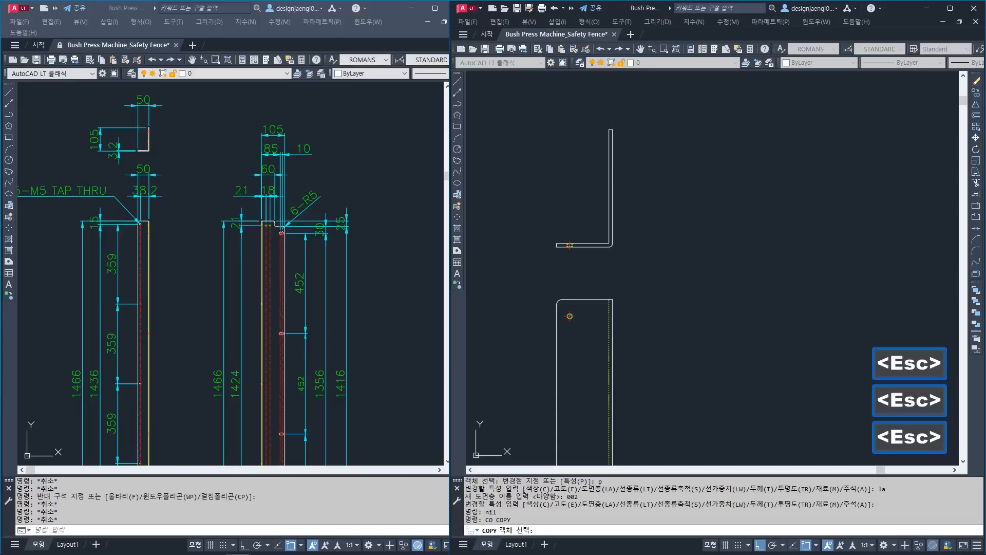
text(co)
key(space)
key(Escape)
key(Escape)
Copy the L-shaped plan view with its hole section horizontally to the empty area on its right.
text(co)
key(space)
click(696, 114)
click(535, 263)
key(space)
click(598, 213)
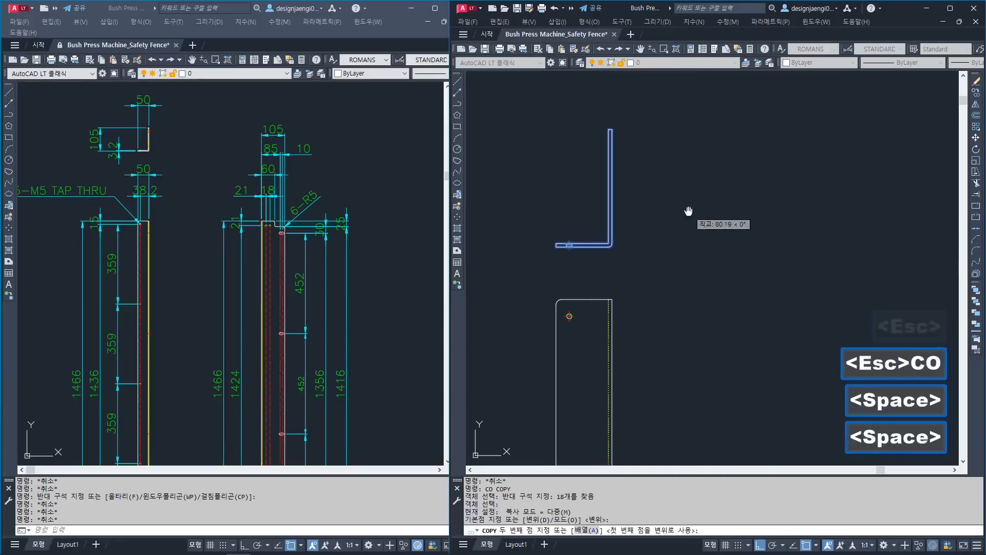
middle_drag(719, 209, 608, 222)
click(665, 222)
key(Escape)
Rotate the copied L-profile 90° clockwise so its longer leg runs horizontally.
middle_drag(655, 259, 684, 260)
text(ro)
key(space)
click(755, 249)
click(627, 125)
key(space)
click(704, 201)
key(Escape)
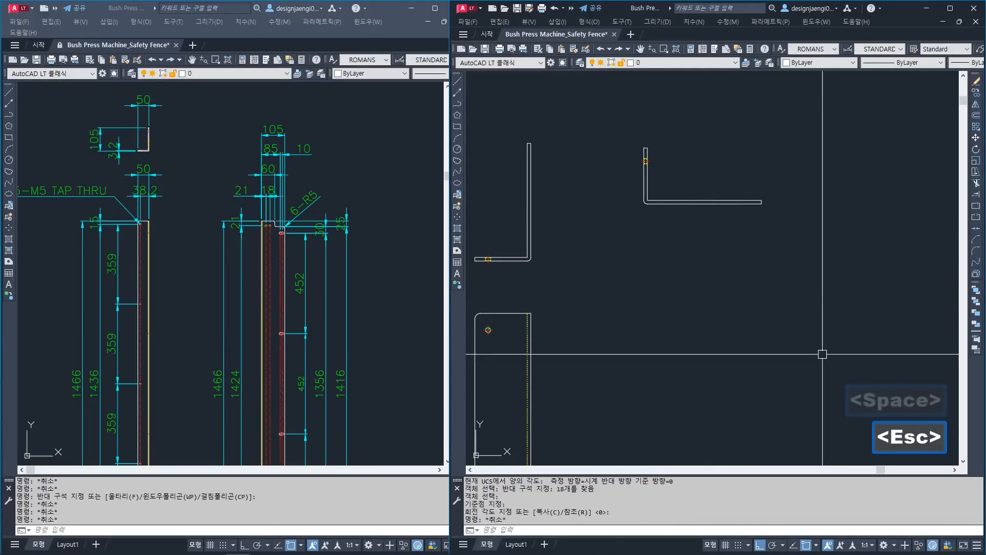
Move the rotated L-profile straight down, closer to the level of the front view's top edge.
key(Escape)
text(m)
key(space)
click(784, 240)
click(629, 134)
key(space)
click(744, 244)
click(742, 289)
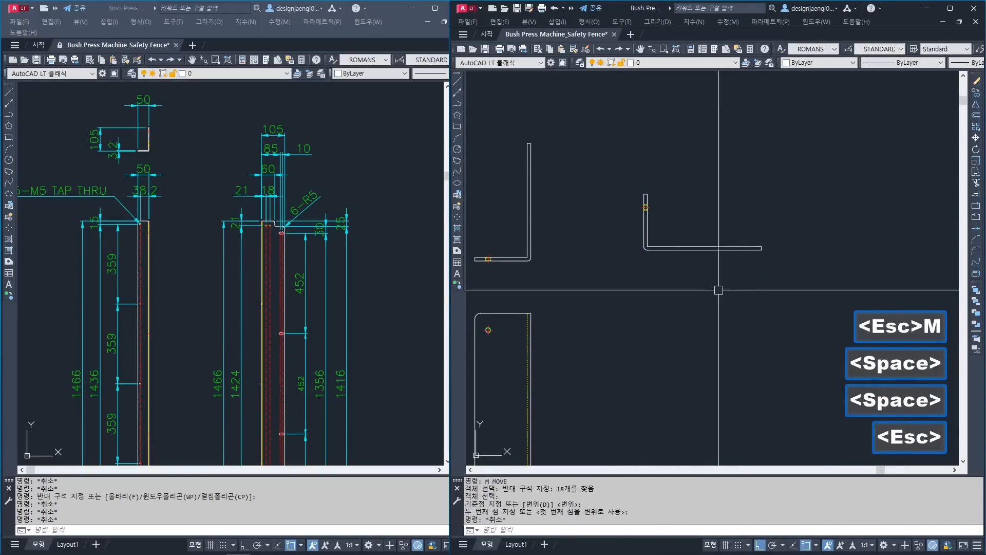
Draw a vertical projection line from the free end of the rotated profile's long leg down past the front view's bottom.
text(l)
key(space)
scroll(760, 279, up, 2)
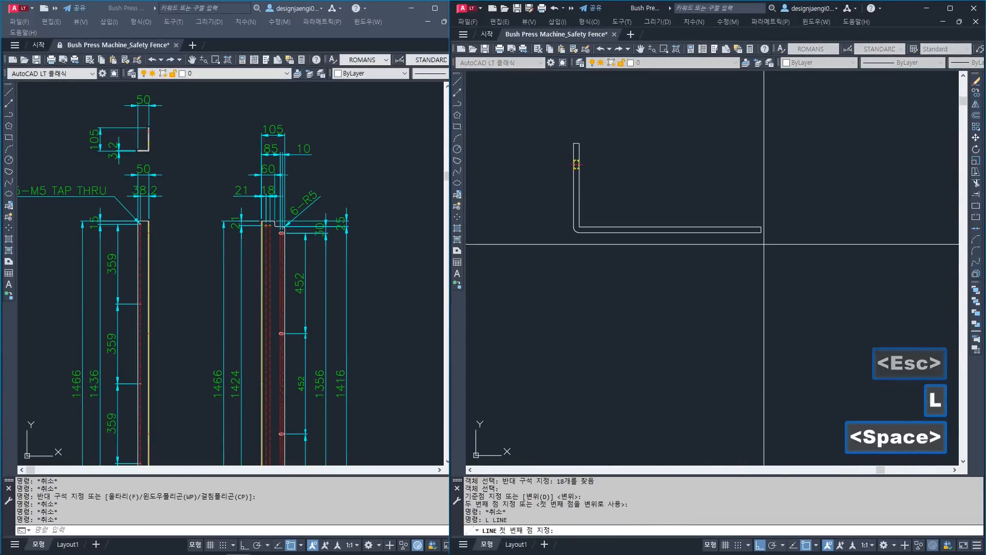
click(758, 227)
scroll(755, 226, down, 3)
key(Escape)
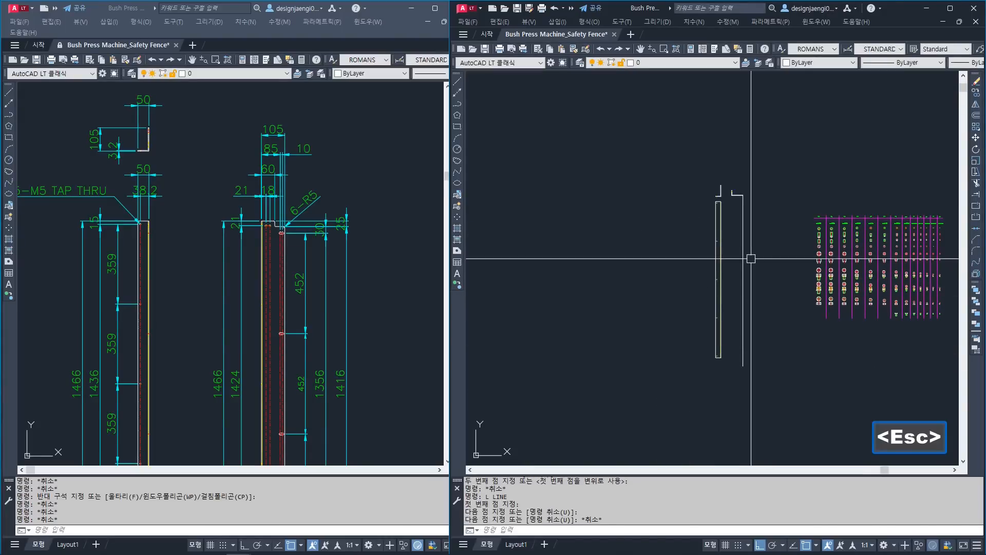
Copy the vertical projection line to the inner and outer faces of the rotated profile's short leg.
text(co)
key(space)
scroll(751, 198, up, 4)
click(724, 238)
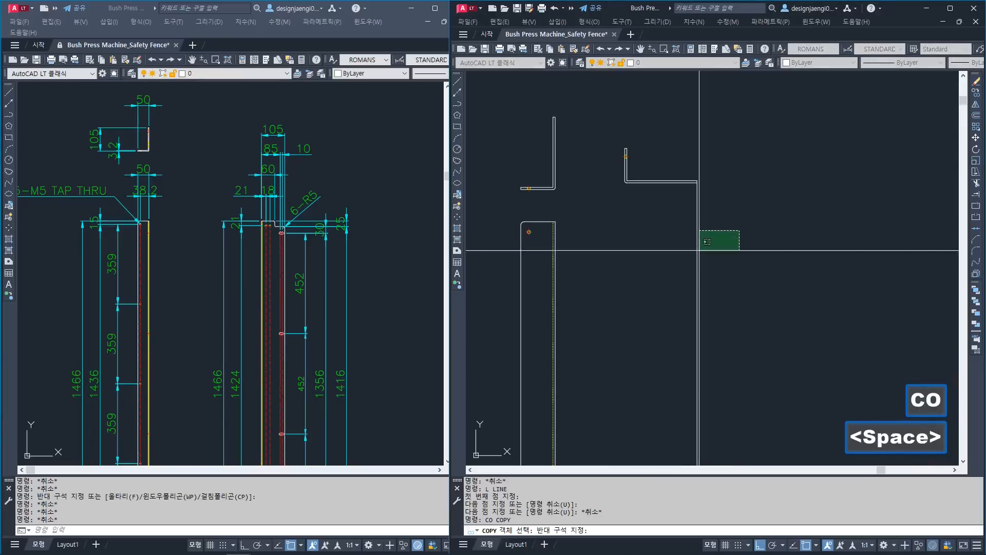
click(686, 196)
scroll(686, 196, up, 4)
middle_drag(742, 127, 790, 220)
key(space)
click(803, 188)
scroll(847, 230, down, 4)
scroll(652, 230, up, 4)
click(682, 178)
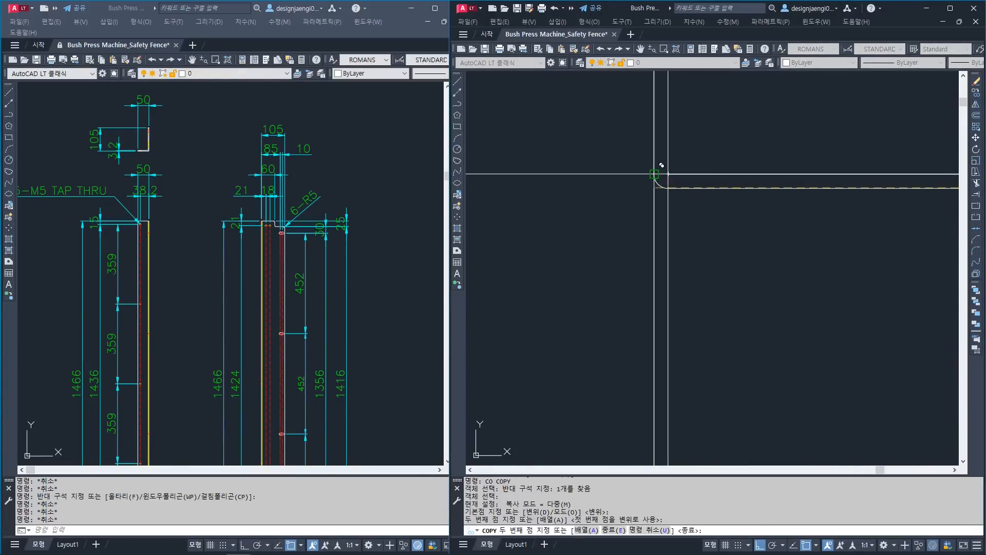
click(653, 173)
key(Escape)
Draw a horizontal line from the front view's top-right corner to the rightmost vertical projection line.
scroll(650, 171, down, 5)
scroll(596, 224, up, 4)
key(Escape)
text(1)
key(Escape)
key(Escape)
text(L)
key(space)
click(559, 201)
middle_drag(753, 223, 658, 231)
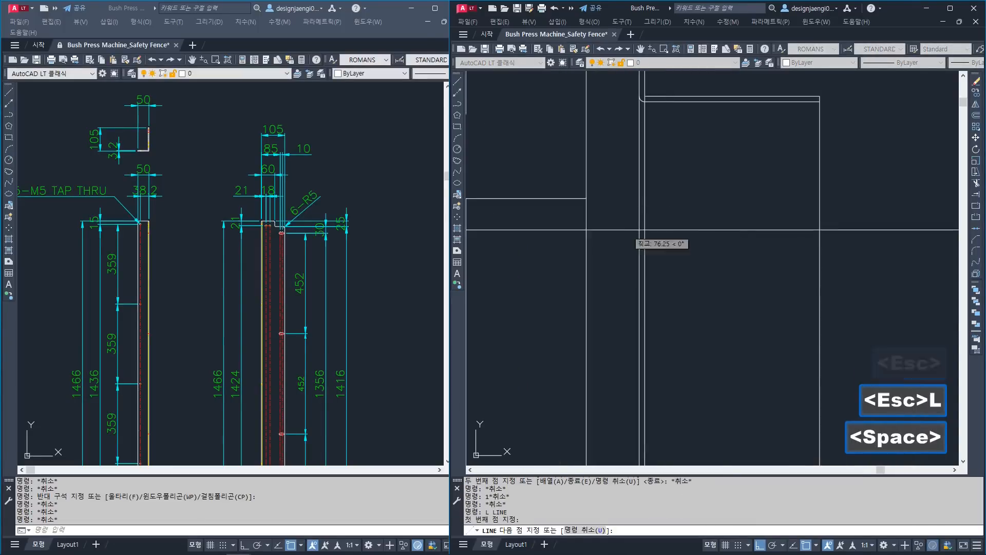
click(818, 200)
scroll(781, 229, down, 2)
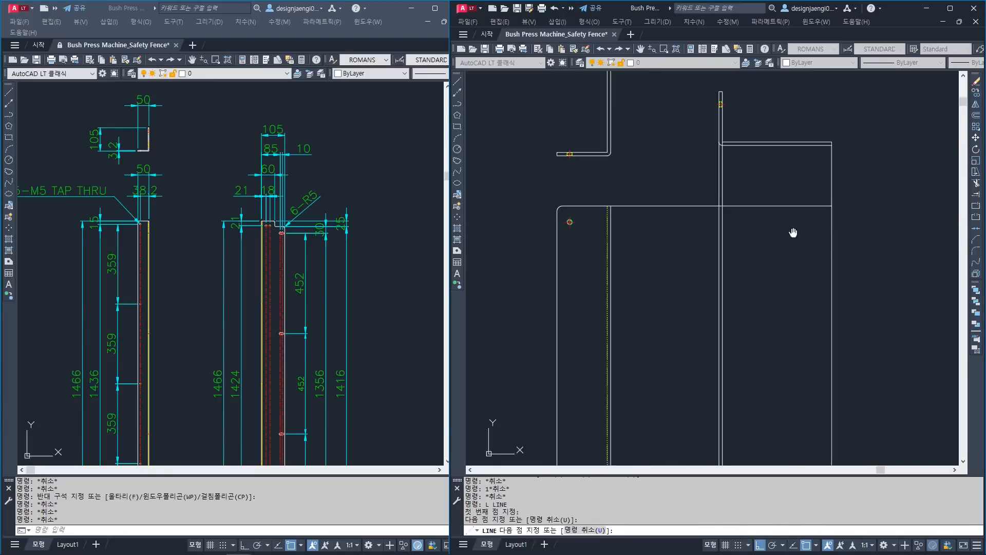
key(Escape)
key(Escape)
text(TR)
key(space)
key(space)
key(Escape)
key(Escape)
key(Escape)
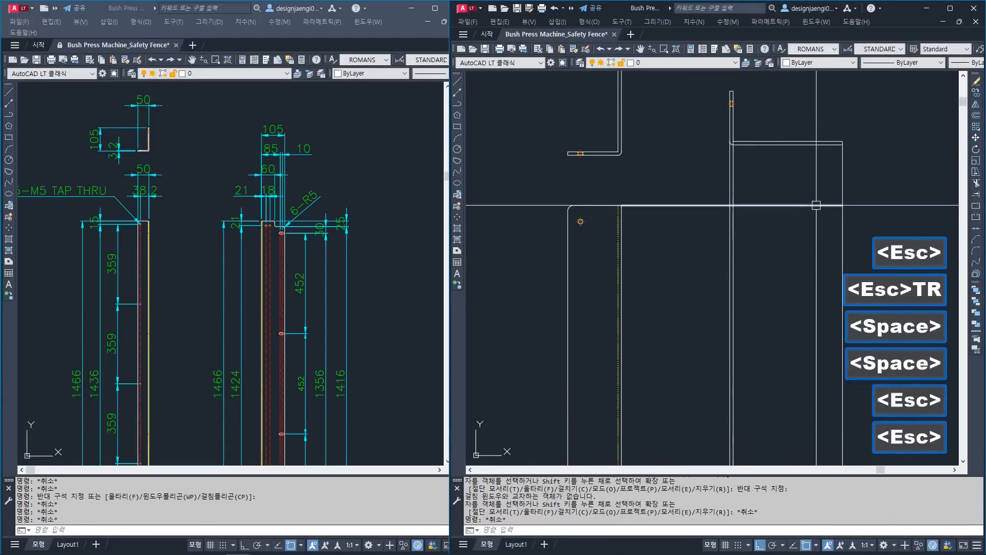
Trim the three vertical projection lines above the horizontal line, and the horizontal line between the front and side views.
text(TR)
click(799, 192)
click(785, 213)
key(space)
click(871, 169)
click(709, 187)
key(Escape)
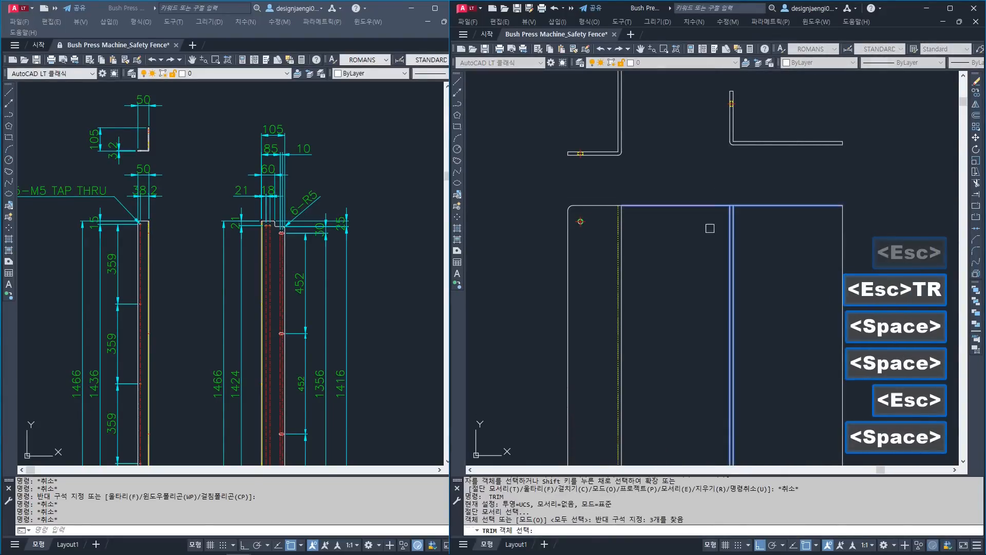
key(Escape)
Draw a horizontal line from the front view's bottom-right corner to the rightmost vertical projection line.
scroll(694, 236, up, 3)
middle_drag(689, 297, 704, 83)
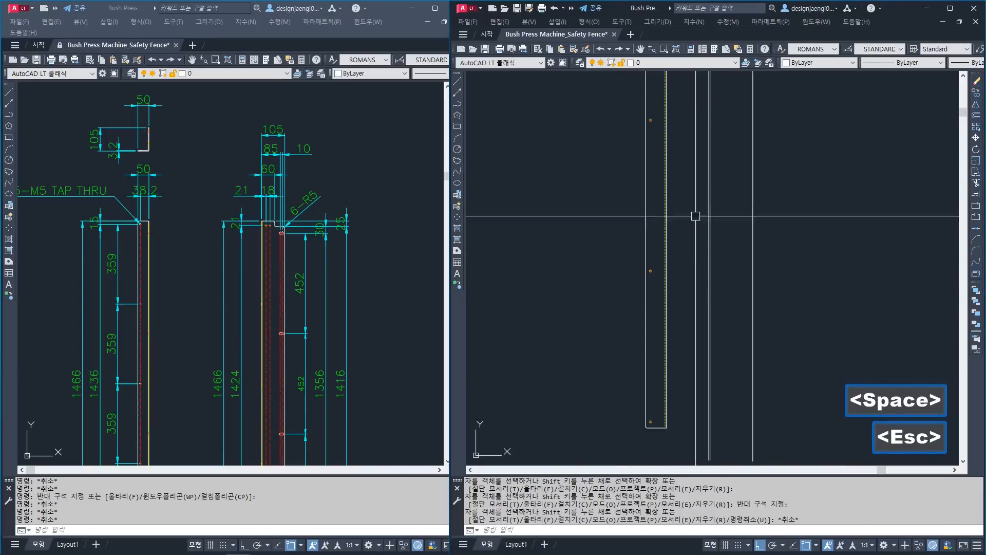
middle_drag(674, 435, 676, 339)
scroll(675, 340, up, 2)
text(L)
key(space)
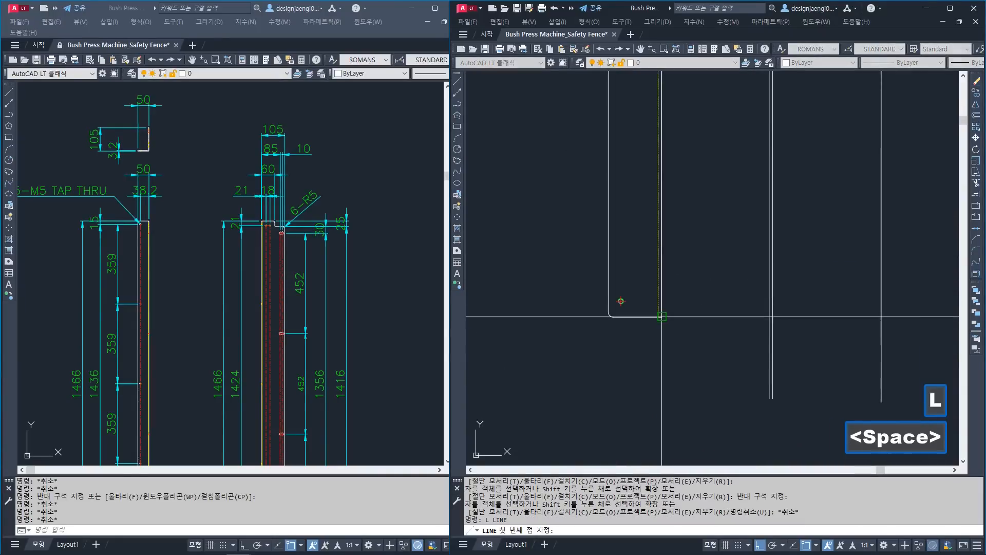
click(661, 316)
click(881, 317)
key(Escape)
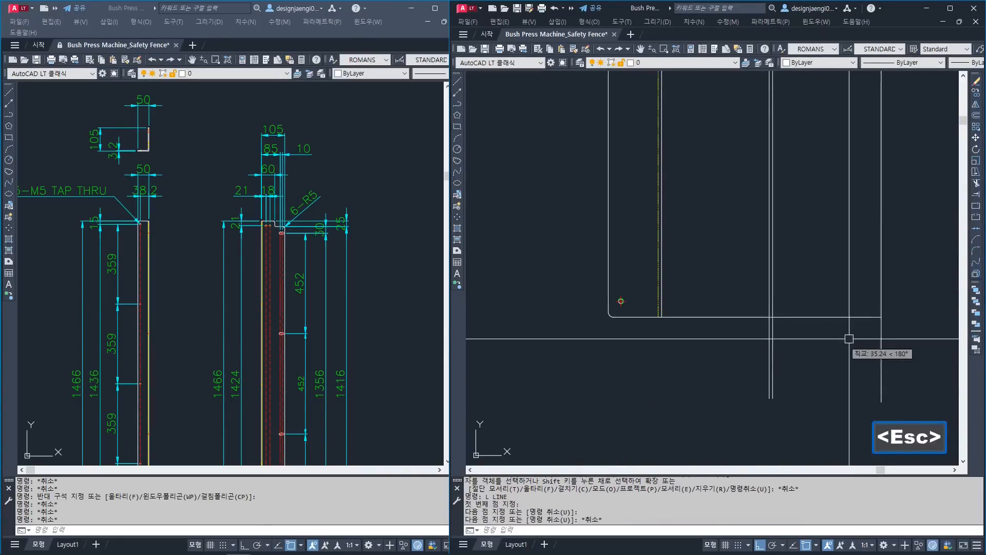
Trim the vertical projection lines below the bottom horizontal line, and that line's portion between the front and side views.
text(TR)
click(894, 295)
click(733, 341)
key(space)
click(839, 339)
click(742, 349)
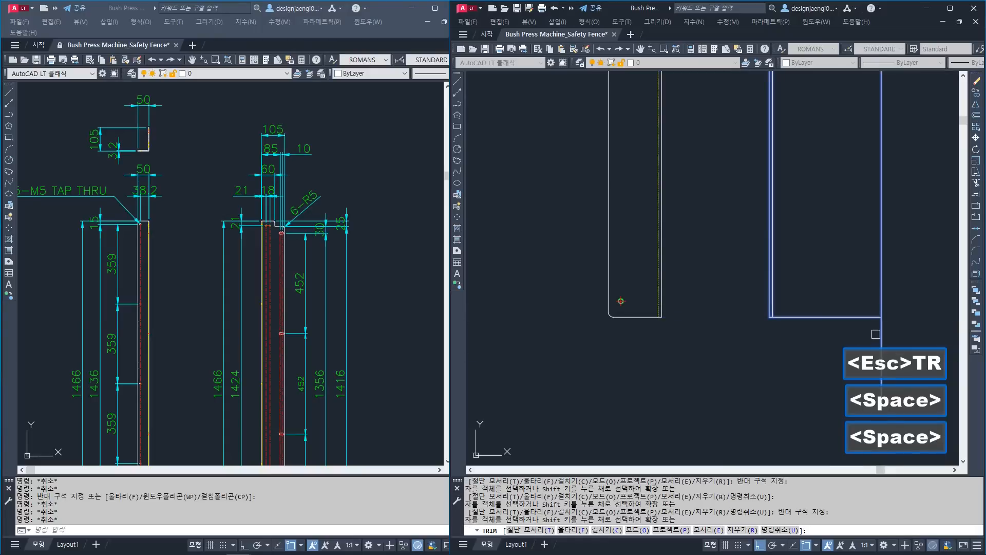
click(896, 335)
click(865, 339)
key(Escape)
Move the side view's inner thickness line to hidden-line layer 002.
scroll(738, 337, down, 3)
middle_drag(737, 337, 717, 465)
middle_drag(738, 237, 719, 432)
middle_drag(716, 254, 715, 448)
scroll(715, 238, up, 5)
mouse_move(715, 237)
middle_down()
mouse_move(703, 279)
mouse_move(708, 354)
mouse_move(688, 271)
middle_up()
click(682, 300)
scroll(709, 339, down, 4)
scroll(720, 291, up, 4)
key(Escape)
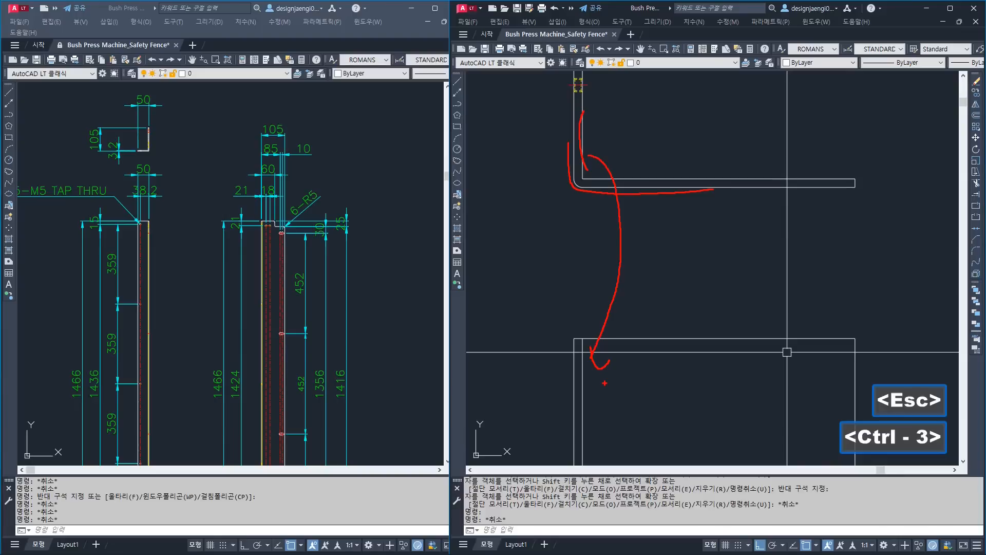
key(Escape)
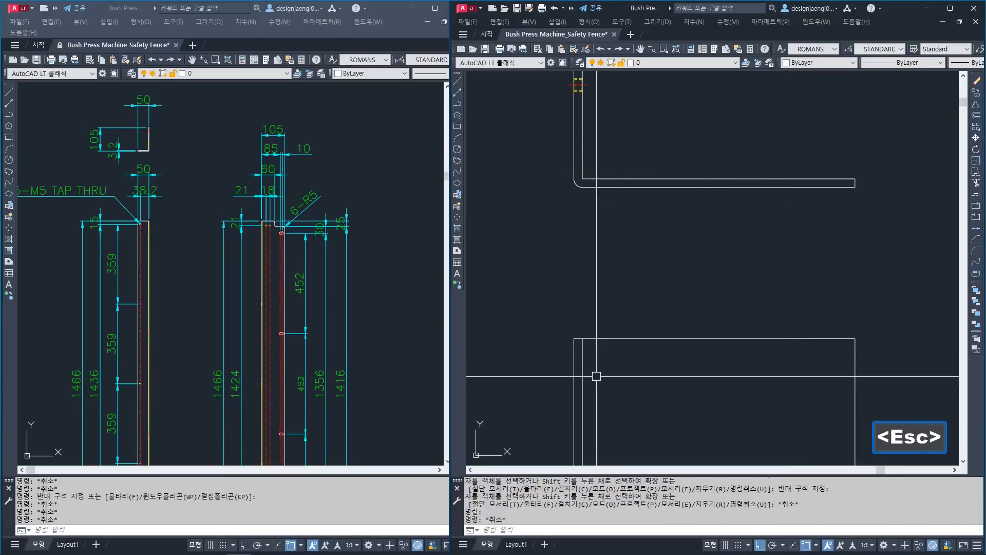
click(582, 365)
text(22)
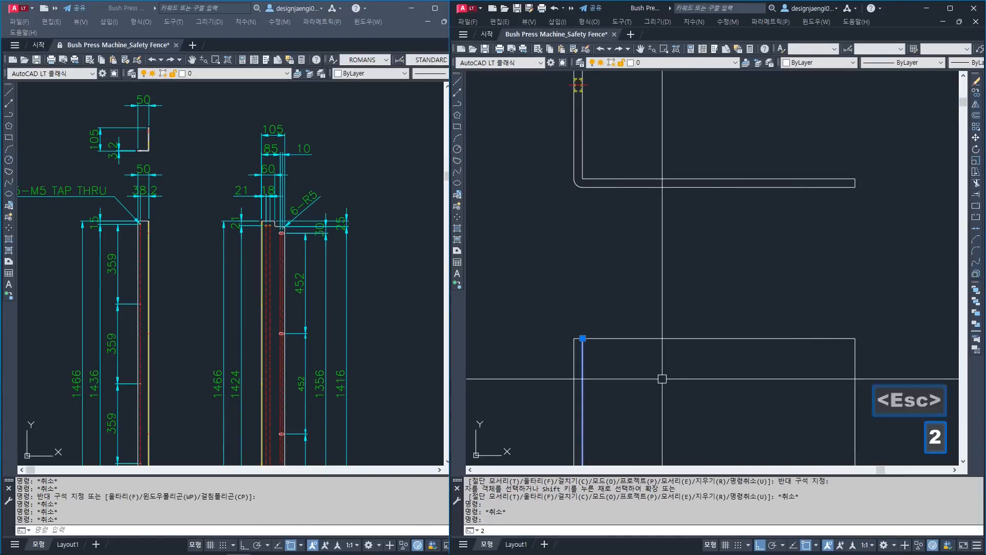
key(space)
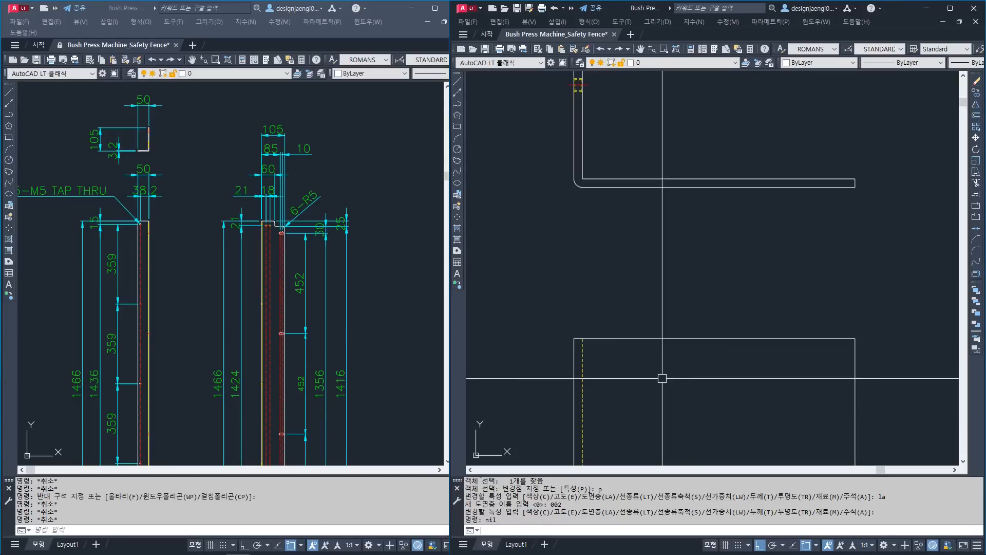
Examine the notch dimensions and corner radii at the upper and lower ends of the reference side view.
scroll(287, 285, up, 6)
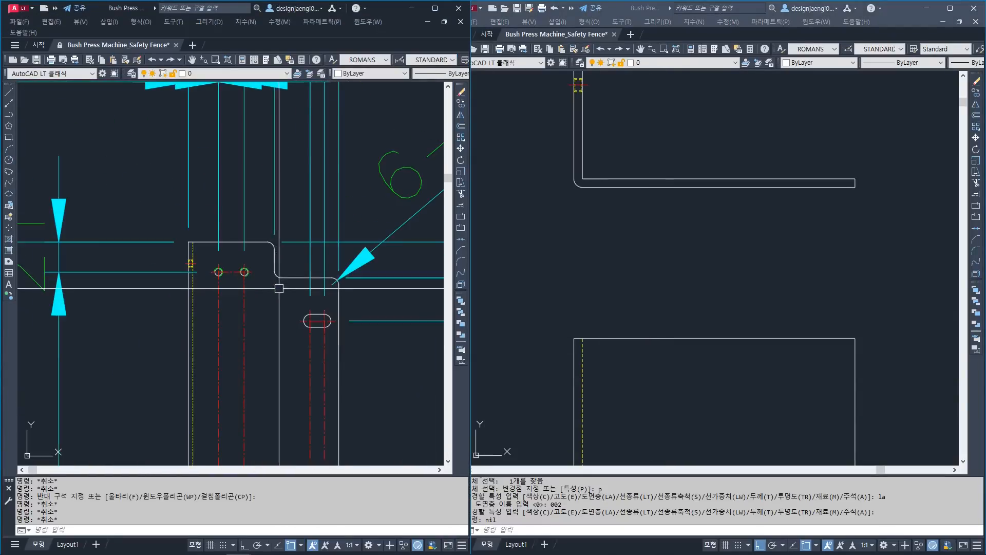
middle_drag(330, 240, 302, 285)
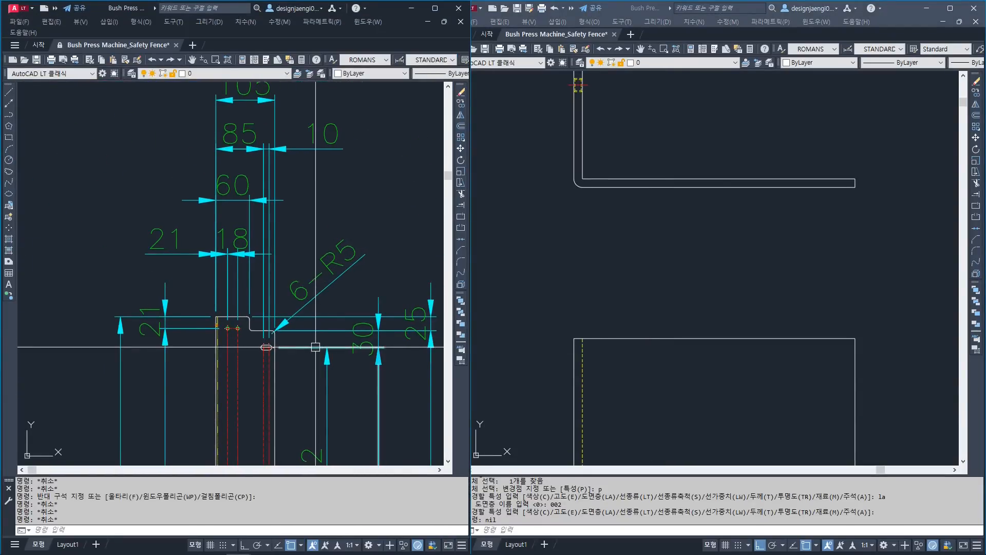
scroll(259, 308, up, 4)
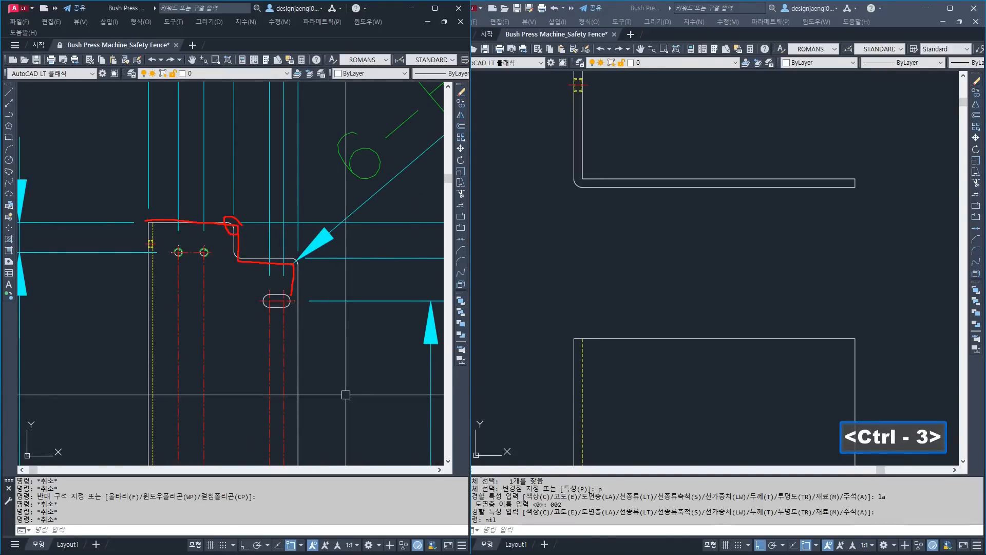
key(Escape)
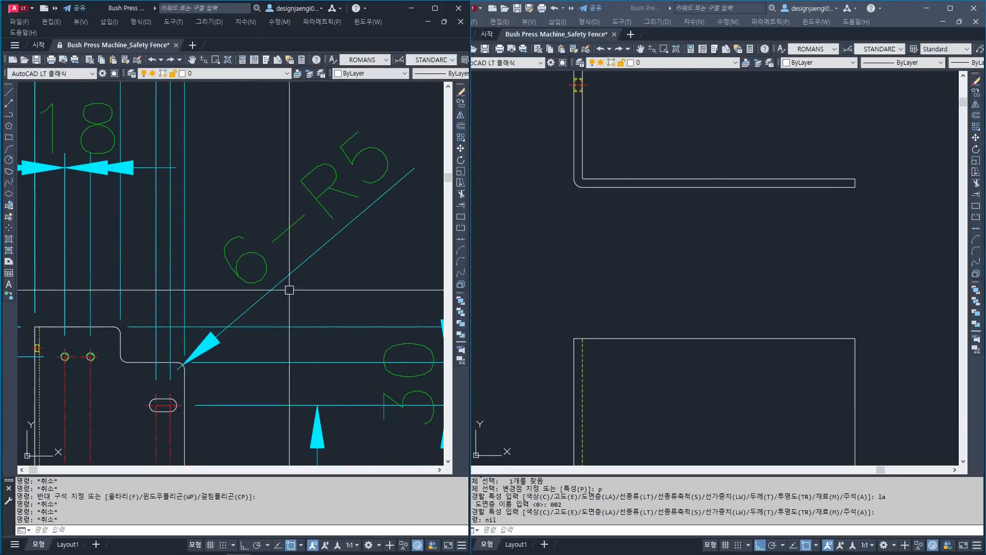
middle_drag(298, 314, 360, 289)
scroll(239, 290, down, 8)
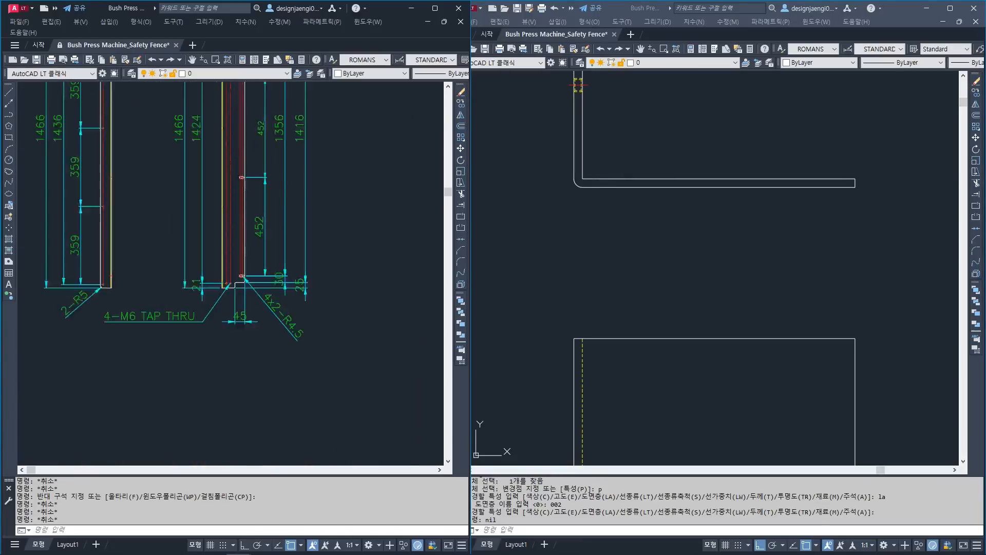
scroll(242, 294, up, 5)
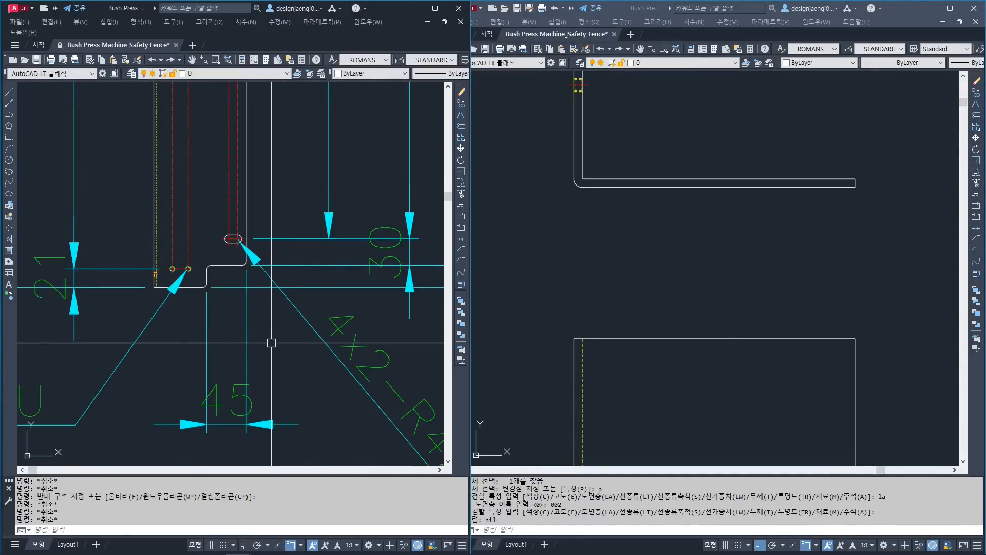
scroll(278, 349, down, 4)
scroll(256, 308, up, 6)
scroll(193, 276, down, 2)
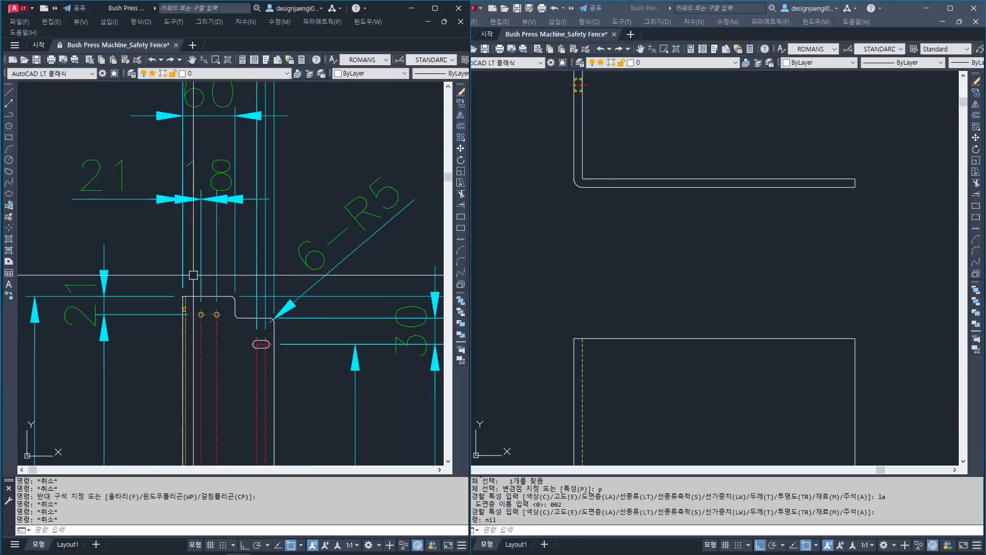
middle_drag(260, 268, 256, 307)
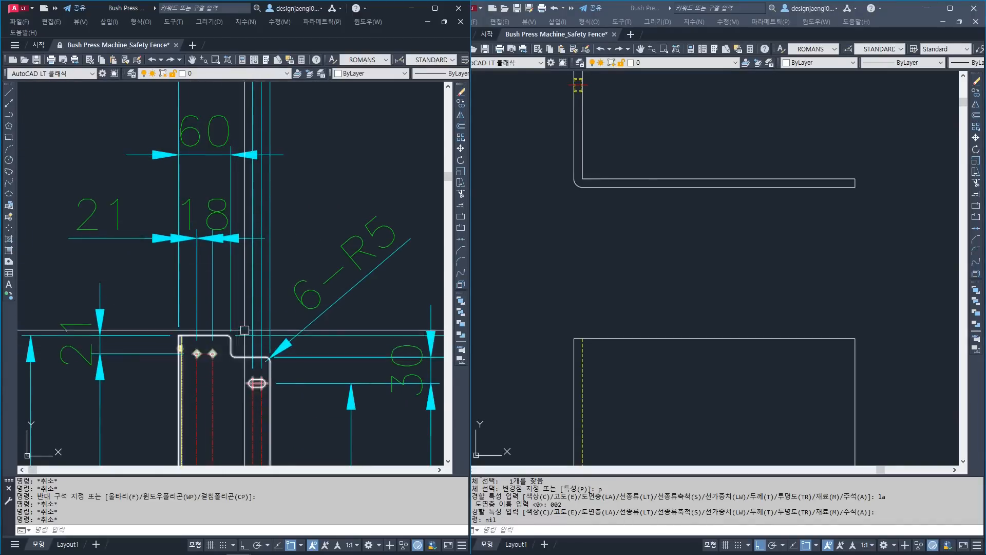
middle_drag(249, 364, 158, 333)
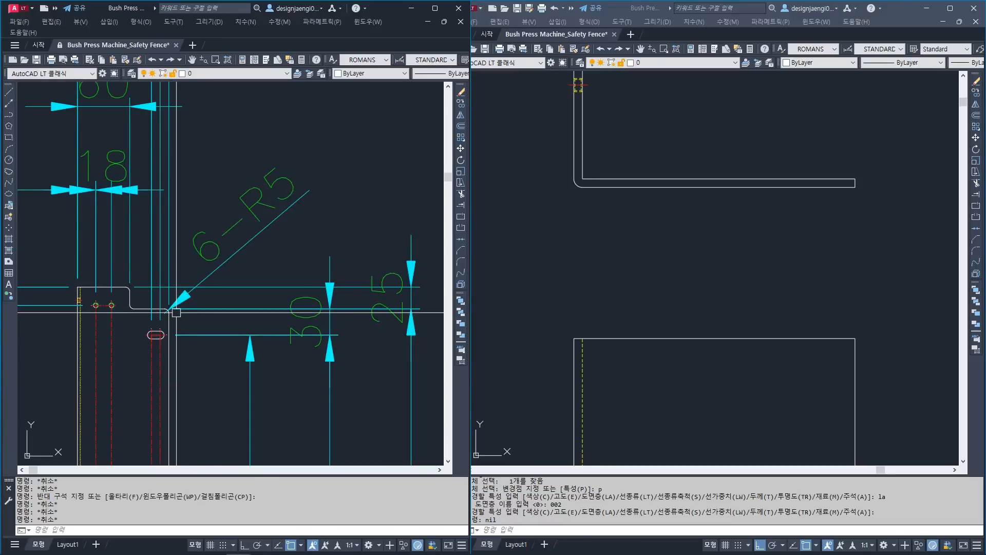
scroll(176, 312, down, 4)
scroll(236, 295, up, 3)
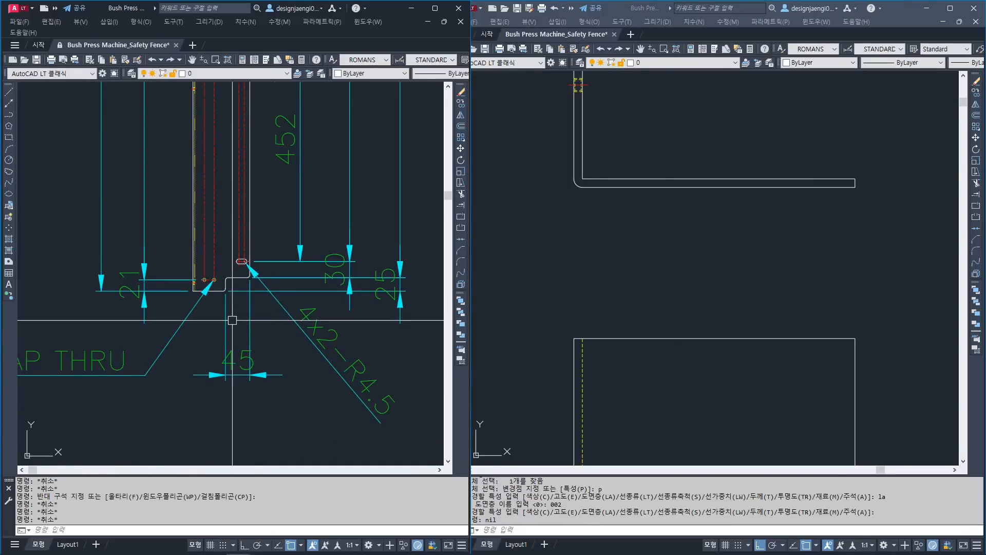
scroll(232, 320, down, 4)
scroll(221, 288, up, 5)
Offset the side view's left outer edge 60 mm inward to mark the notch width.
click(768, 290)
scroll(719, 334, down, 2)
key(Escape)
scroll(705, 329, up, 1)
text(o)
key(space)
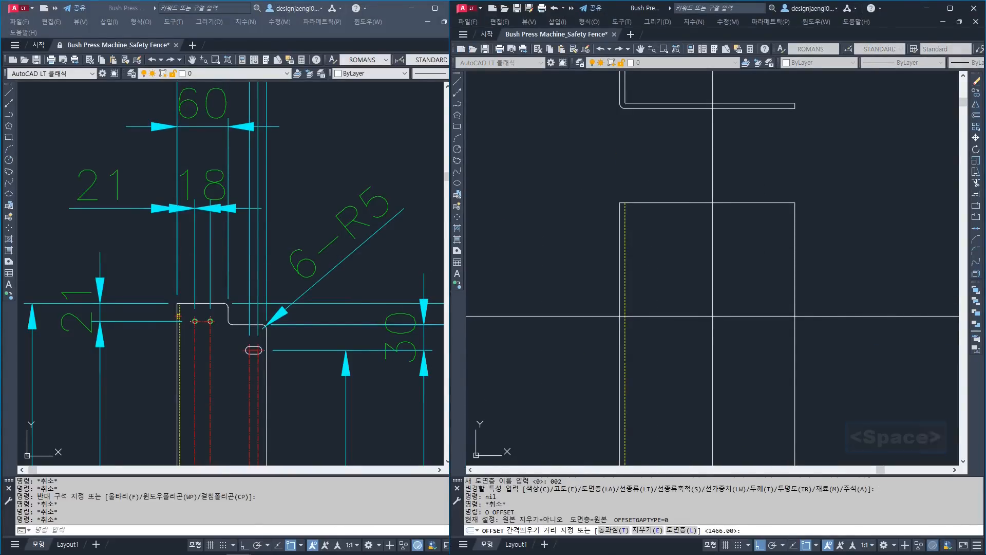
text(60)
key(Return)
click(616, 226)
click(690, 278)
key(Escape)
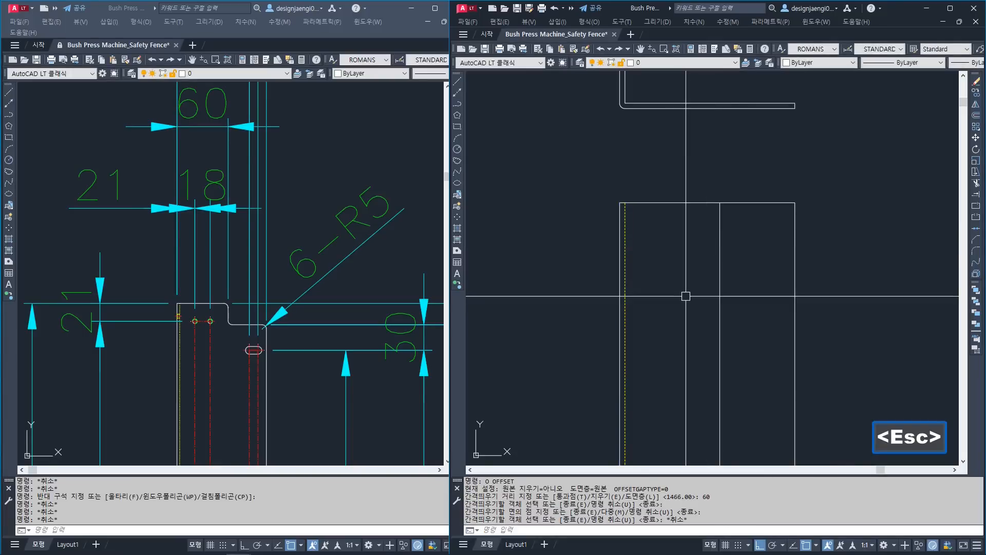
Offset the side view's top and bottom edges 25 mm inward to mark the notch depths.
key(o)
key(space)
text(5)
key(space)
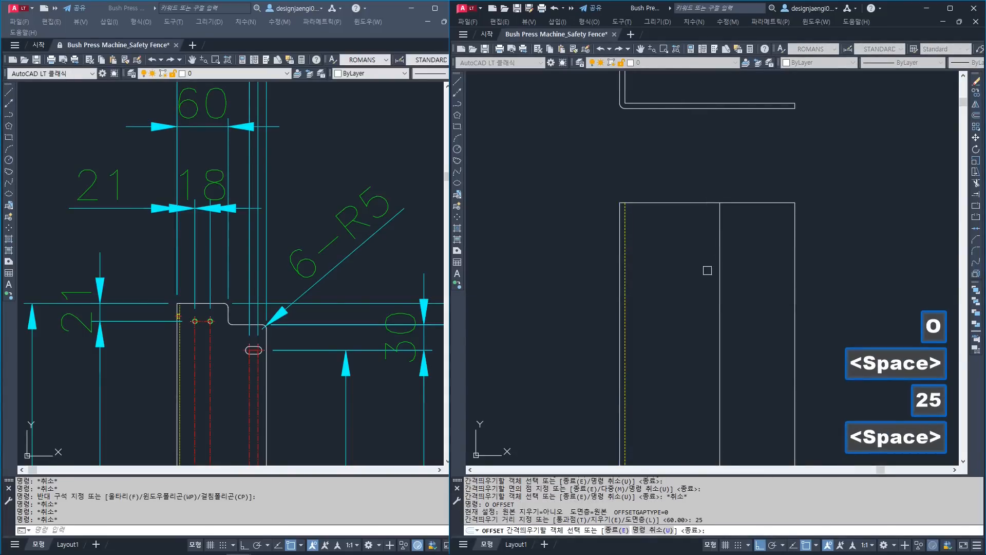
click(702, 203)
click(702, 295)
scroll(696, 216, down, 4)
middle_drag(693, 403, 700, 211)
scroll(708, 353, up, 3)
click(716, 375)
click(717, 366)
key(Escape)
Trim the notch-width line between the upper and lower notch-depth lines of the side view.
text(tr)
key(space)
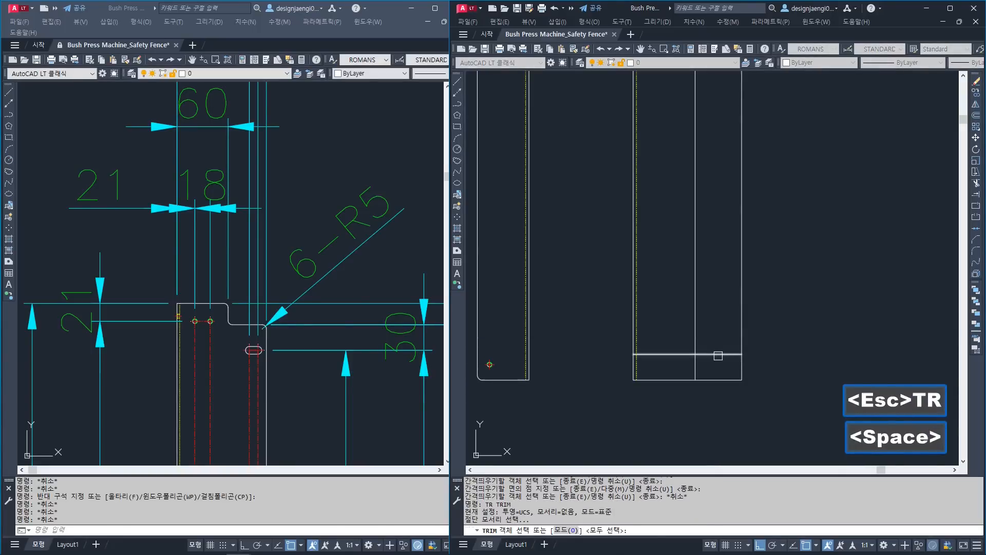
click(717, 354)
scroll(716, 380, down, 4)
middle_drag(713, 253, 690, 423)
scroll(694, 235, up, 4)
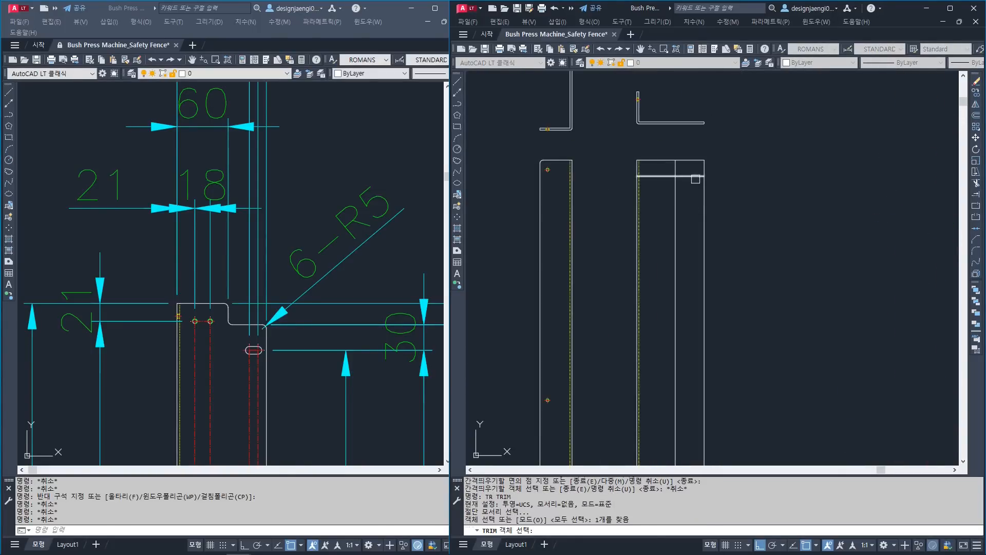
click(696, 176)
key(space)
key(Escape)
scroll(667, 288, up, 4)
Fillet the three corners of the side view's upper notch with a 5 mm radius.
text(f)
key(space)
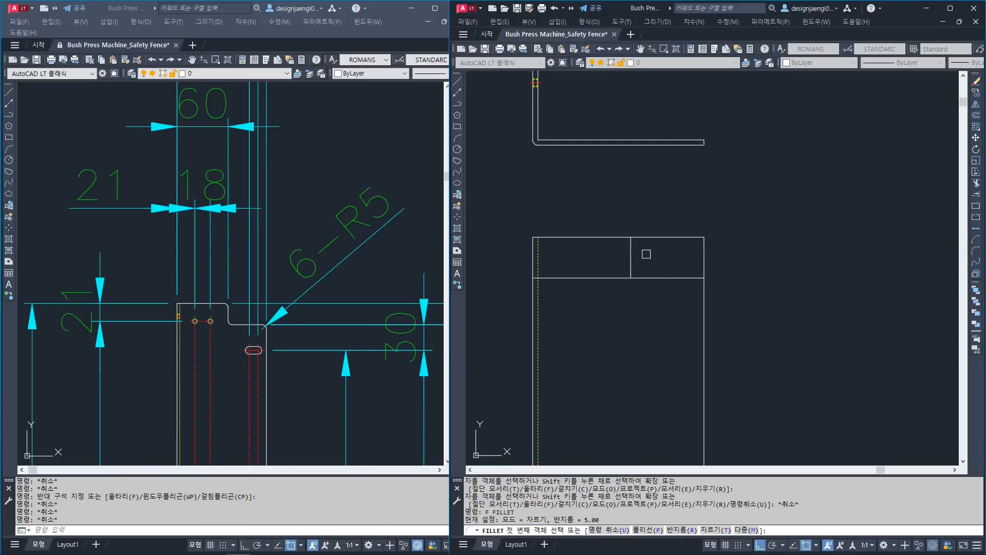
click(632, 249)
click(617, 239)
key(space)
click(630, 261)
click(643, 279)
key(space)
click(682, 279)
click(703, 306)
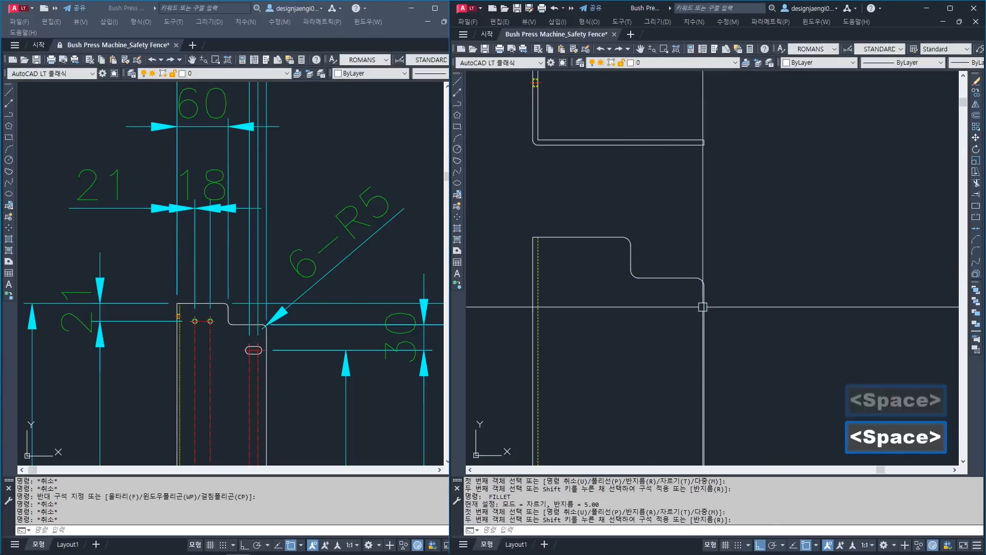
Fillet the three corners of the side view's lower notch with a 5 mm radius.
scroll(675, 241, down, 8)
middle_drag(675, 450, 690, 278)
scroll(690, 308, up, 10)
key(space)
click(693, 287)
click(680, 325)
key(space)
click(694, 279)
click(779, 262)
key(space)
click(779, 262)
click(808, 246)
scroll(784, 341, down, 10)
middle_drag(778, 187, 743, 318)
key(Escape)
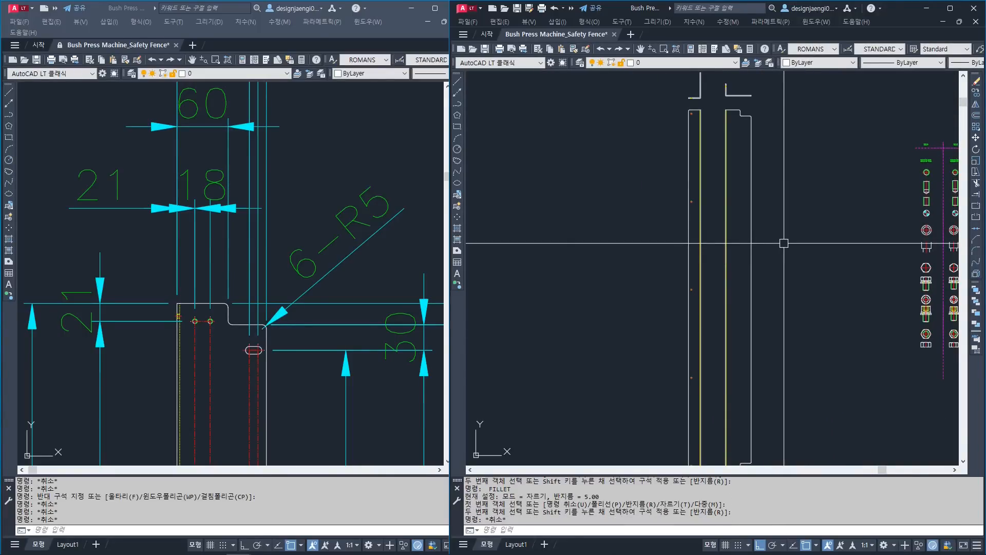
Examine the M6 tapped holes, slots and their spacing dimensions in the reference side view.
click(218, 242)
scroll(217, 242, down, 5)
middle_drag(235, 267, 262, 242)
scroll(261, 243, down, 5)
middle_drag(255, 298, 261, 195)
scroll(264, 350, up, 6)
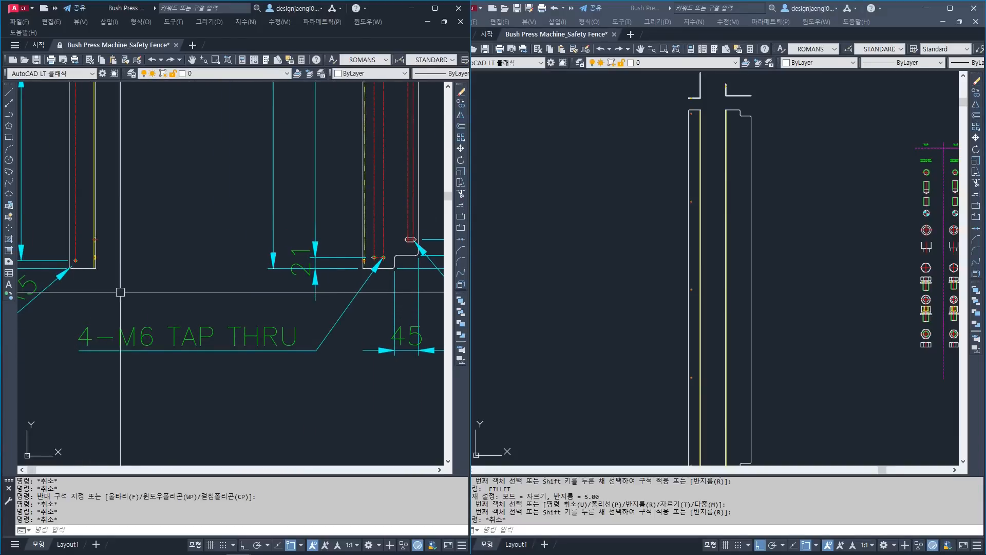
middle_drag(153, 347, 97, 374)
scroll(340, 285, up, 6)
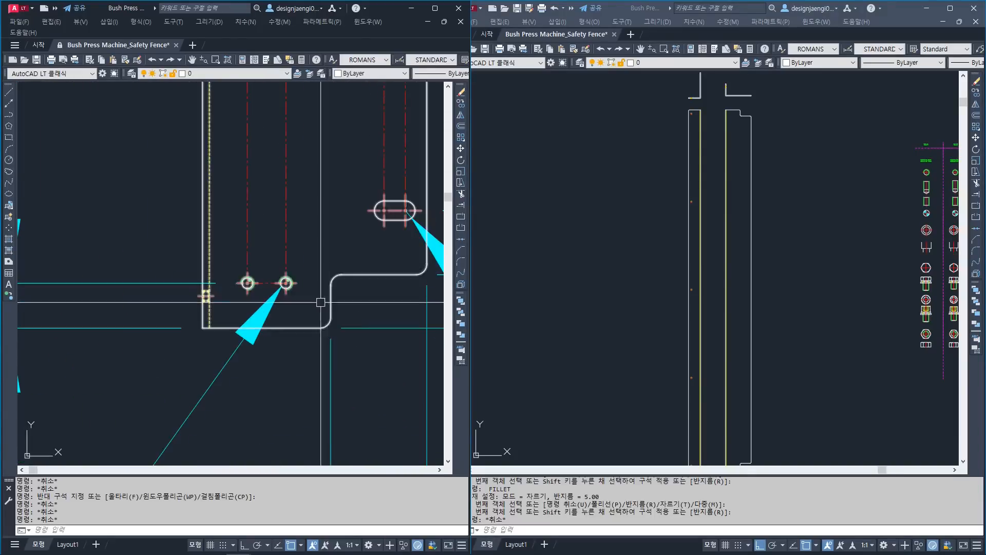
scroll(296, 323, down, 10)
middle_drag(279, 103, 266, 266)
scroll(257, 267, up, 8)
scroll(246, 322, up, 2)
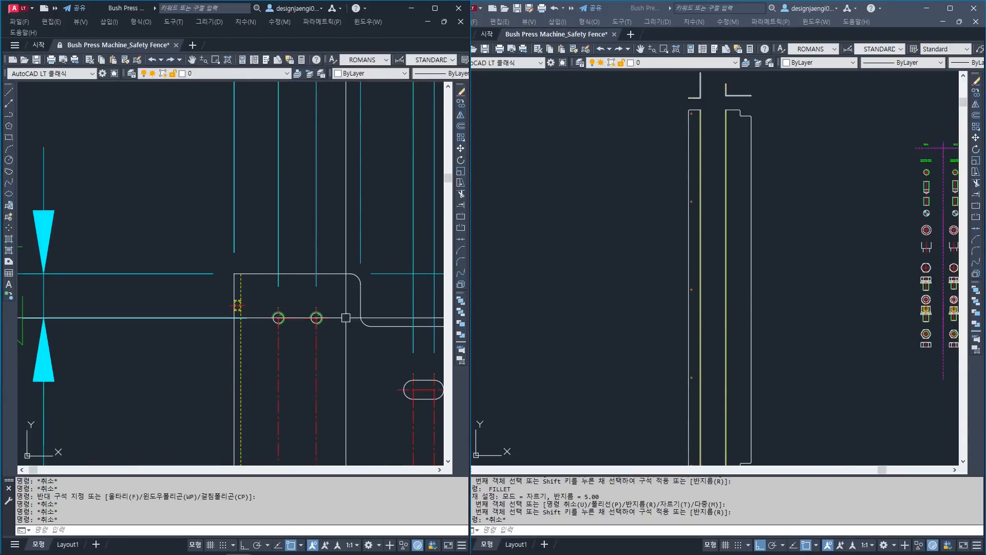
scroll(309, 300, down, 8)
middle_drag(309, 359, 301, 228)
middle_drag(304, 457, 311, 164)
scroll(308, 346, up, 2)
scroll(308, 346, down, 6)
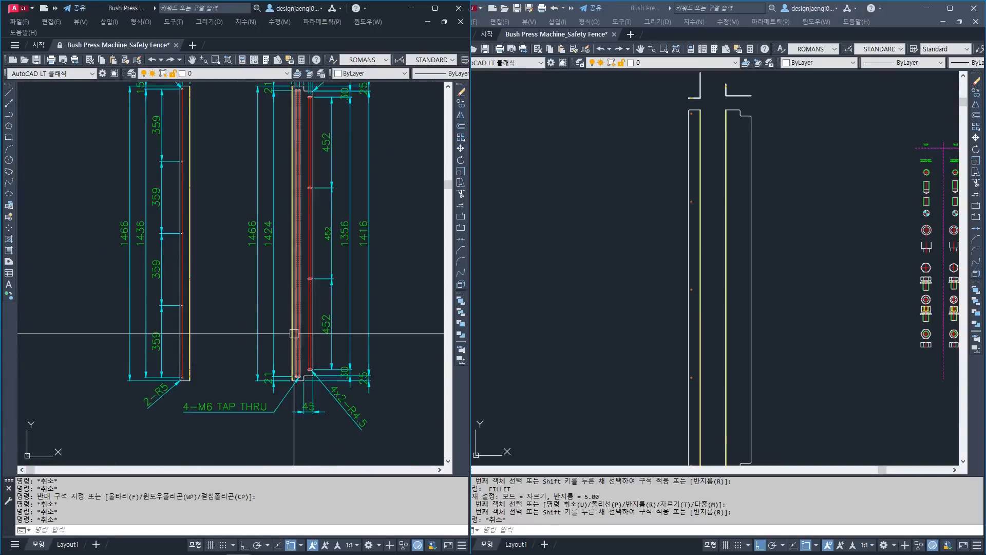
scroll(254, 312, up, 4)
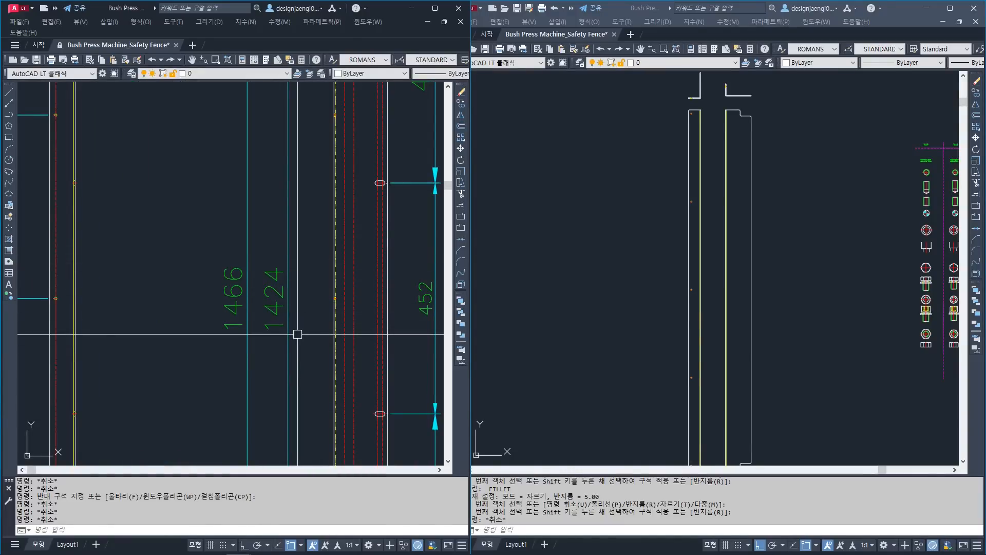
middle_drag(342, 178, 316, 327)
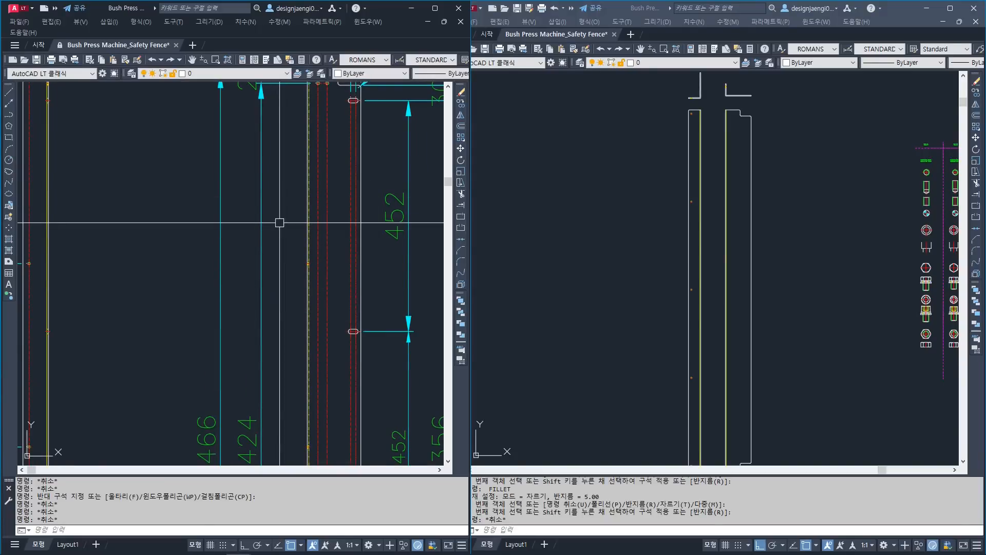
Examine the safety fence assembly's plan and elevation to see how the area sensor and bolts mount to the bracket.
click(633, 262)
scroll(633, 262, down, 6)
middle_drag(671, 311, 729, 69)
middle_drag(597, 446, 814, 152)
scroll(688, 318, up, 15)
scroll(677, 280, down, 8)
mouse_move(673, 185)
middle_down()
mouse_move(649, 205)
mouse_move(619, 302)
middle_up()
scroll(610, 201, up, 8)
scroll(624, 293, up, 4)
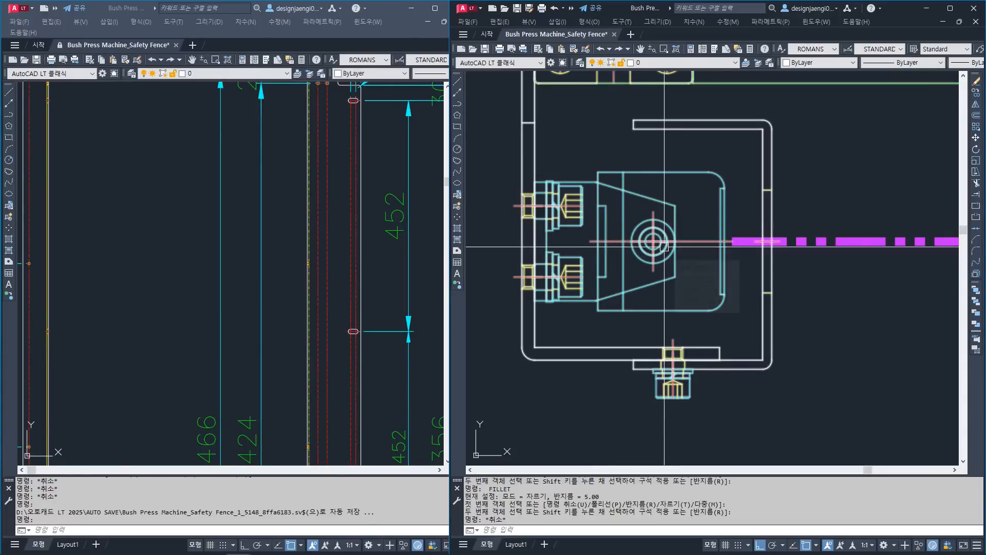
scroll(664, 246, down, 8)
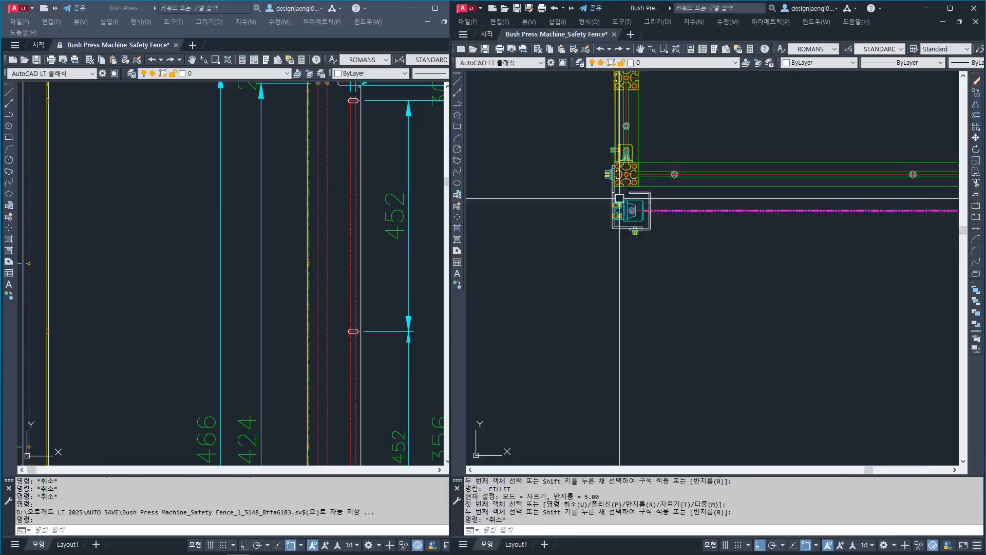
scroll(774, 270, up, 10)
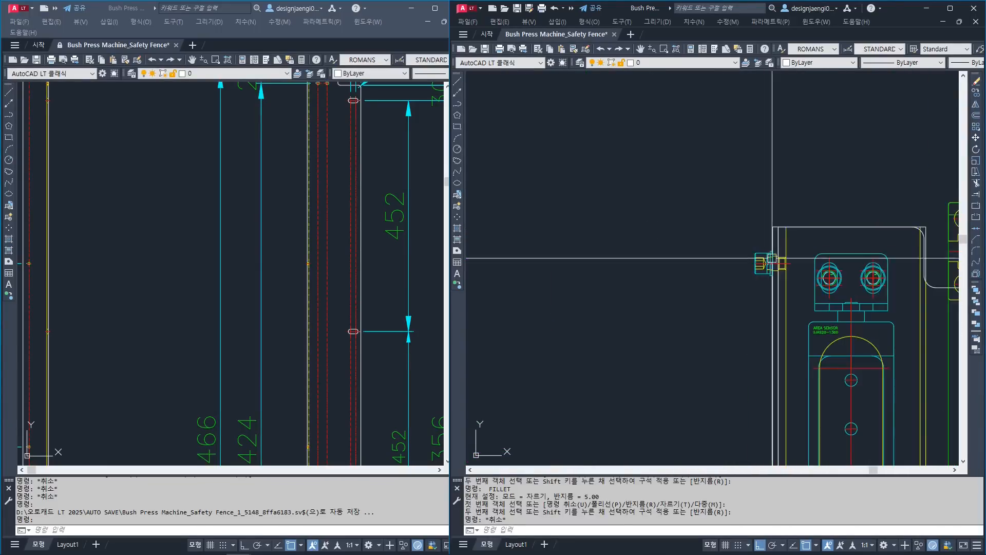
Examine the M5 tapped hole's placement in the reference front view and the slot at the side view's upper end.
scroll(731, 281, down, 5)
scroll(732, 281, down, 10)
middle_drag(674, 91, 687, 283)
middle_drag(673, 171, 689, 297)
middle_drag(863, 118, 793, 236)
scroll(775, 216, up, 8)
scroll(251, 267, up, 10)
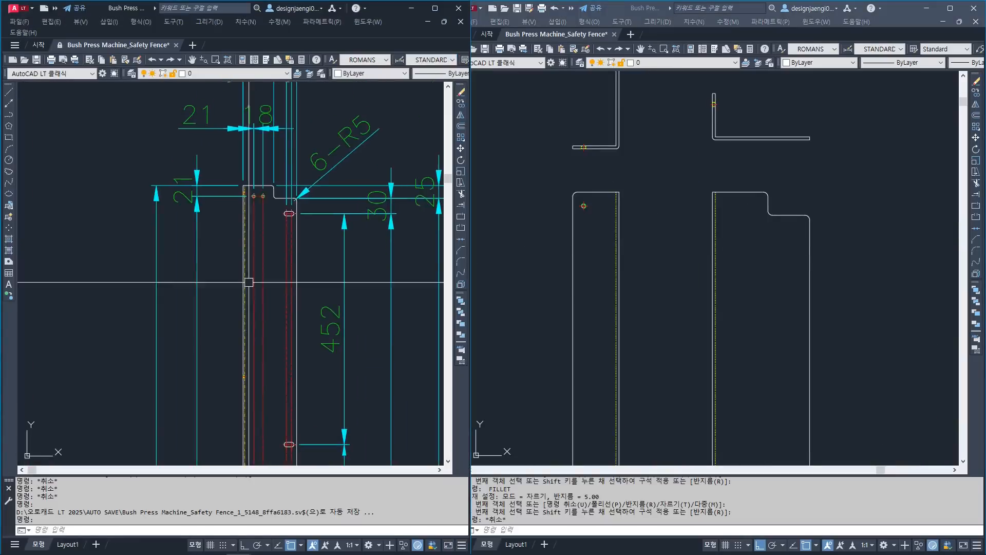
scroll(267, 204, down, 5)
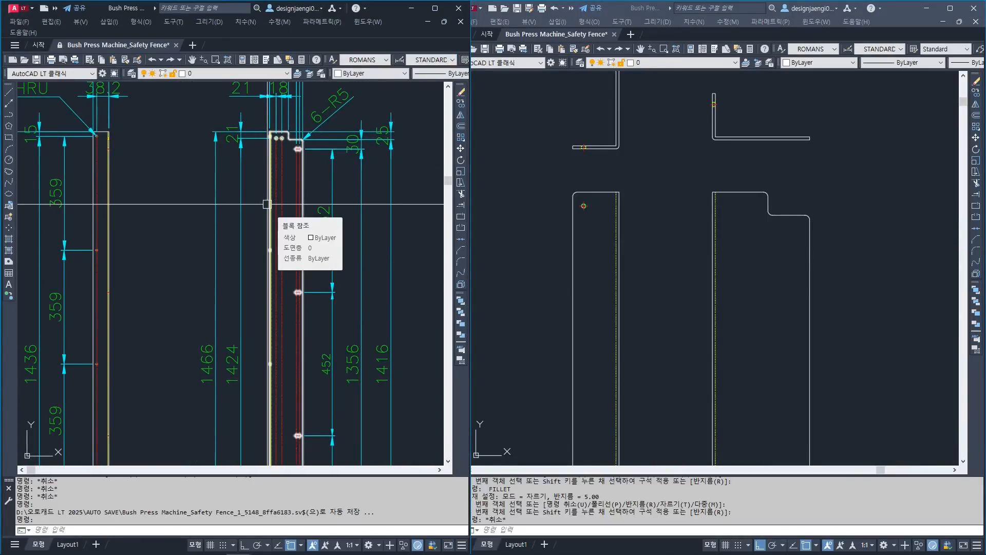
scroll(308, 149, up, 5)
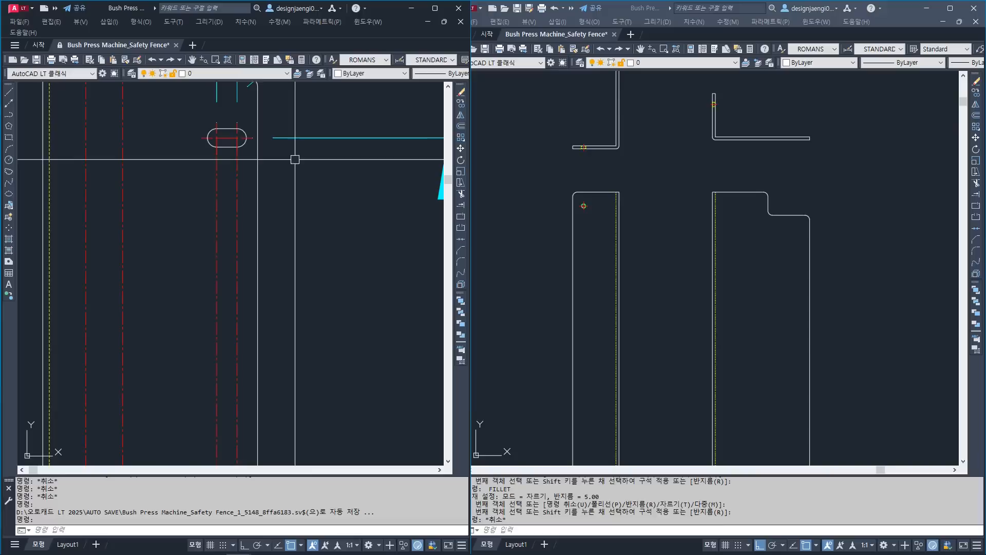
scroll(278, 282, down, 5)
scroll(292, 228, up, 2)
scroll(290, 273, down, 4)
middle_drag(159, 201, 276, 206)
scroll(276, 206, up, 3)
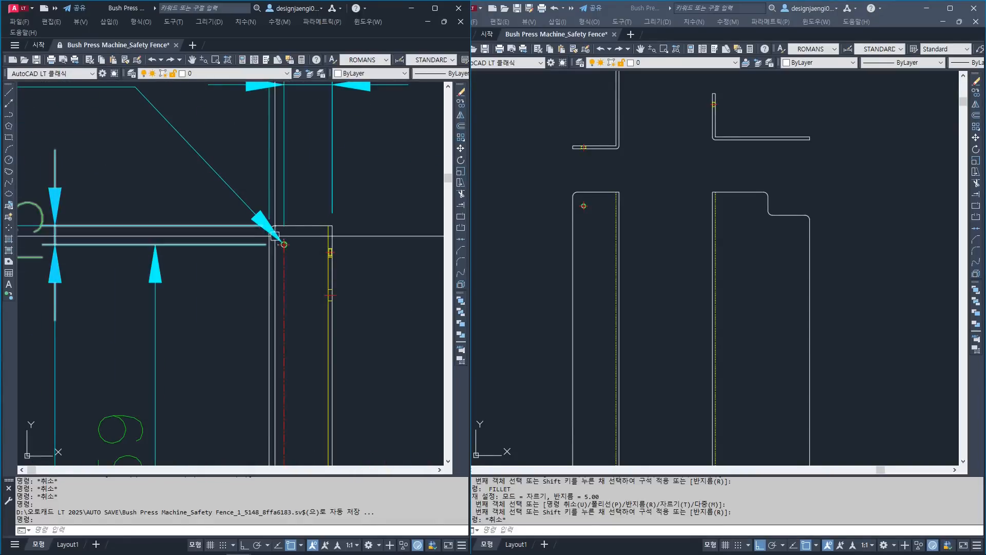
scroll(267, 249, down, 1)
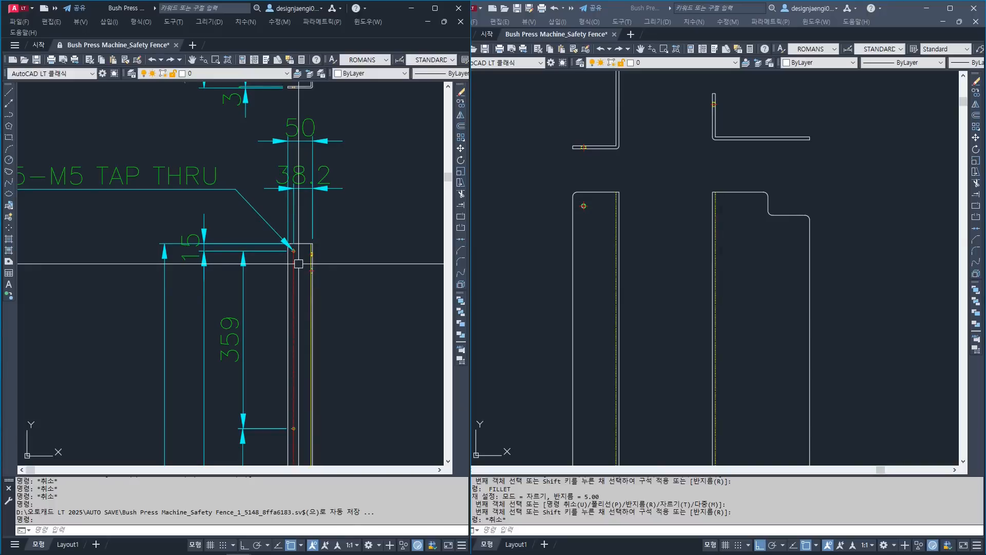
scroll(298, 263, up, 2)
scroll(303, 244, up, 3)
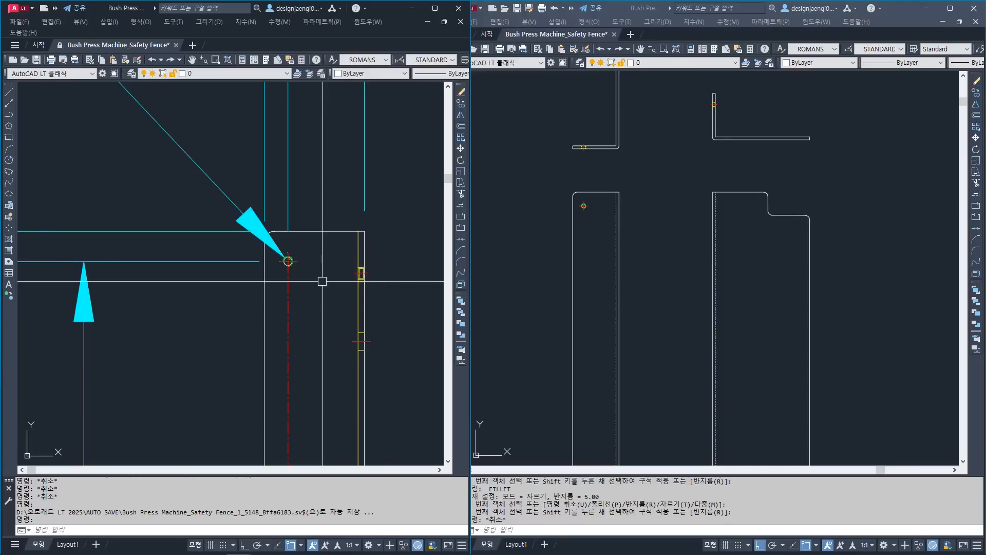
scroll(322, 281, down, 5)
Examine the spacing and edge-offset dimensions of the M6 hole pairs at both ends of the reference side view.
scroll(280, 250, up, 5)
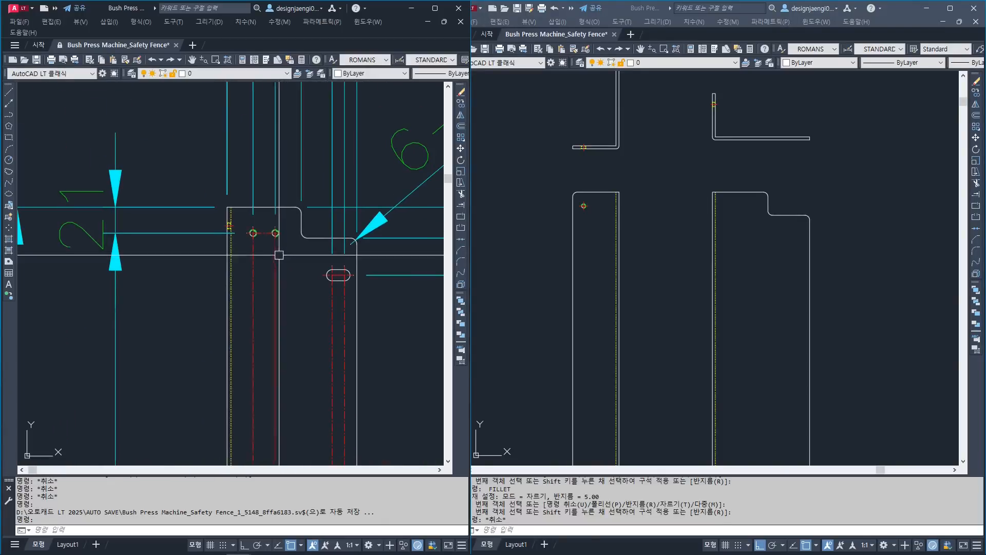
middle_drag(282, 221, 281, 285)
scroll(281, 257, down, 2)
middle_drag(281, 221, 278, 249)
scroll(277, 225, up, 2)
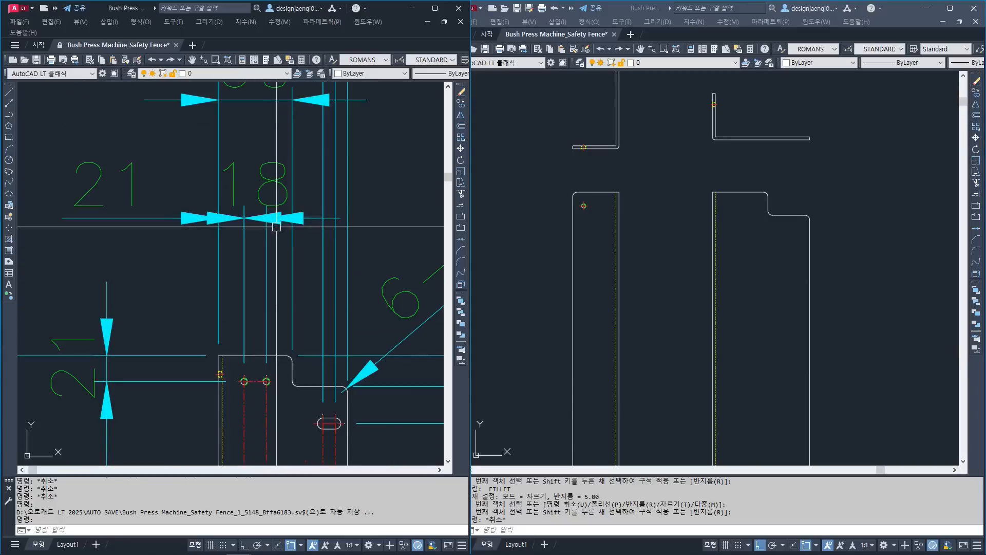
click(282, 184)
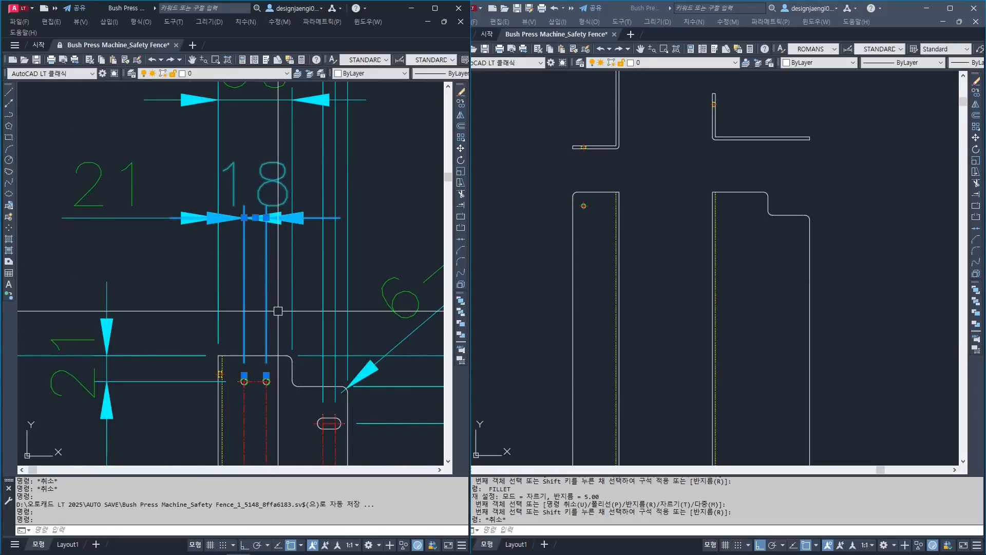
key(Escape)
click(143, 257)
key(Escape)
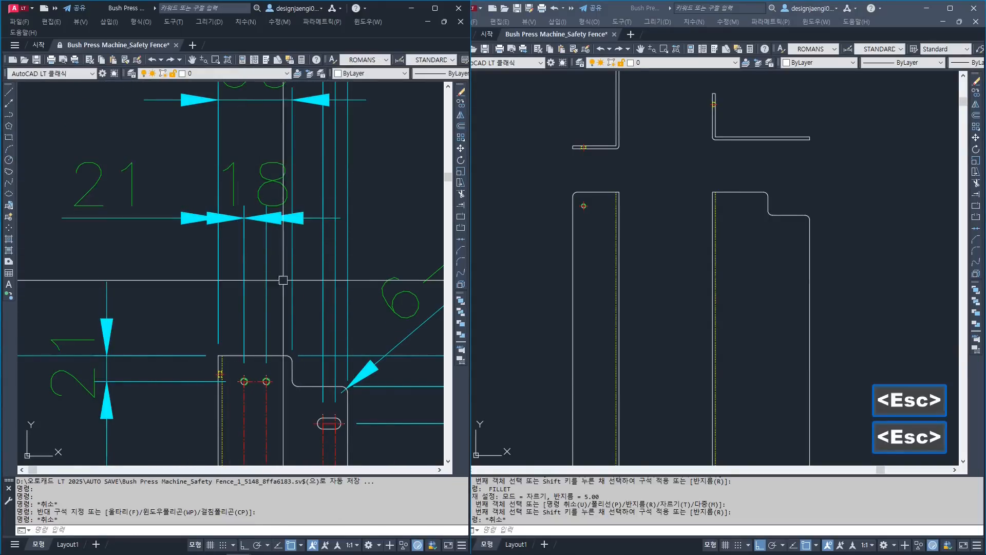
scroll(237, 390, up, 3)
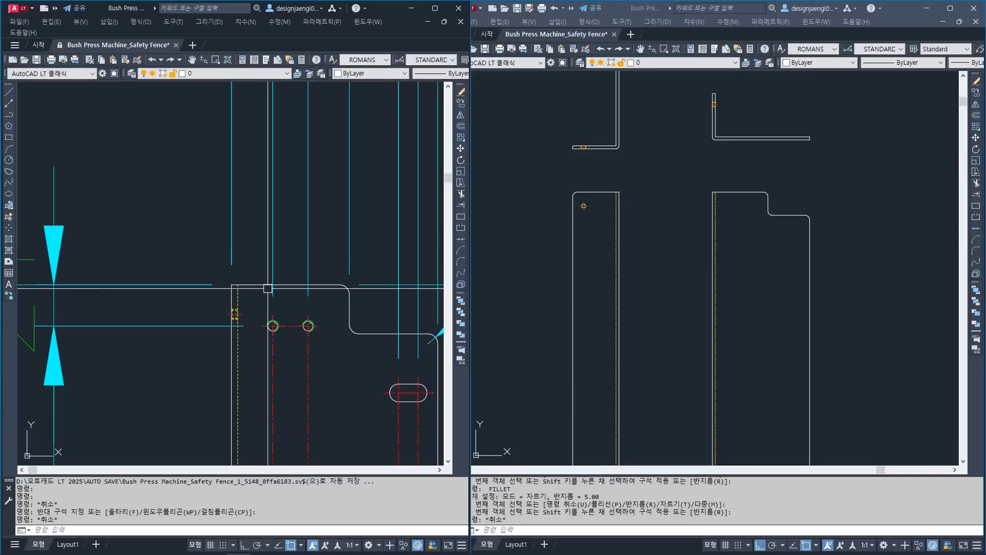
scroll(283, 317, down, 4)
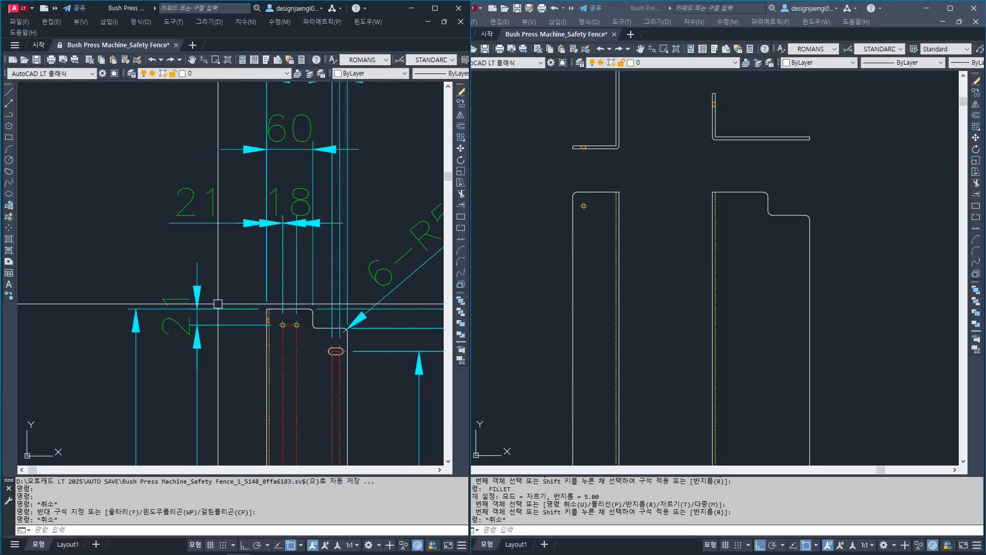
click(218, 323)
key(Escape)
scroll(246, 303, down, 3)
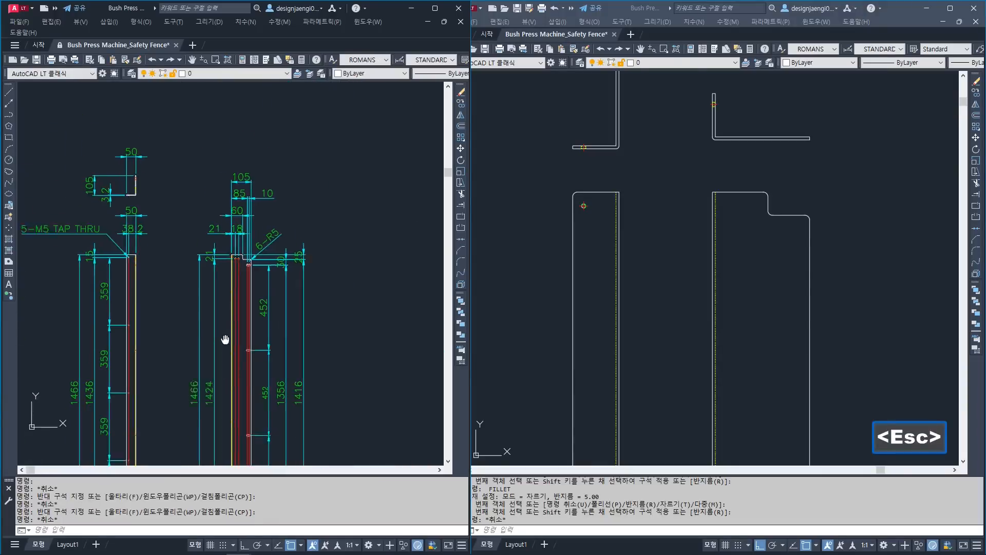
scroll(245, 303, up, 4)
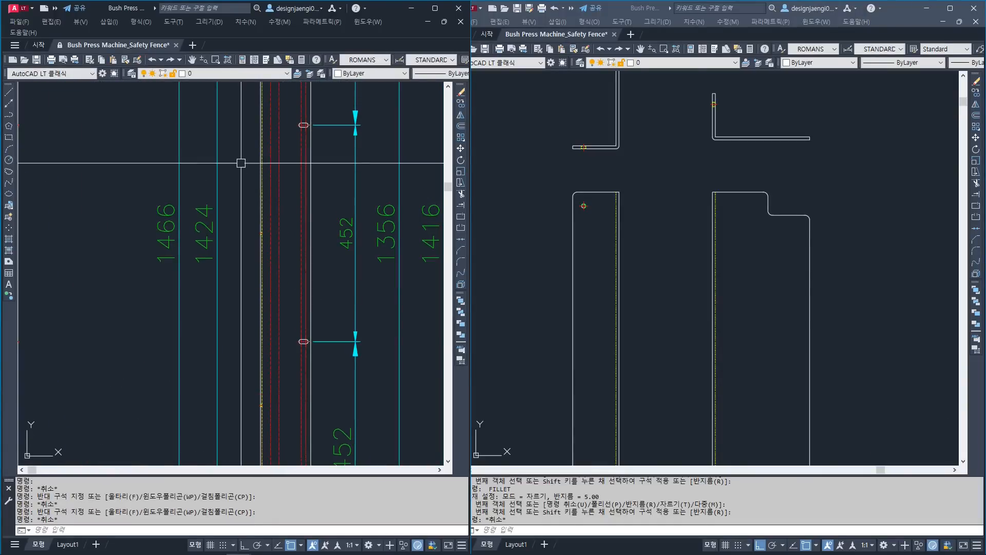
scroll(236, 363, down, 3)
scroll(238, 399, up, 3)
scroll(210, 373, up, 2)
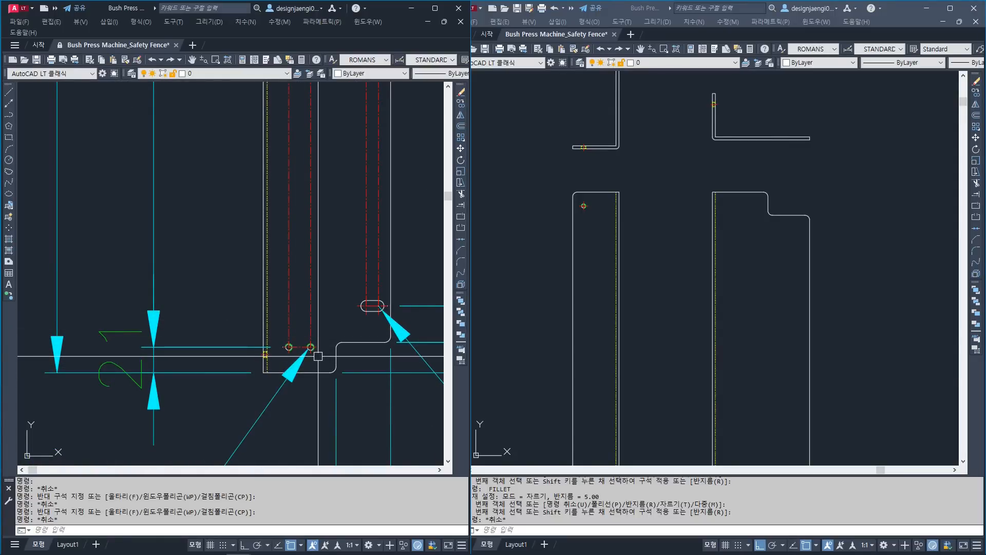
Copy the M6 tap's plan and section symbols from the tapped-hole library to the empty space beside the bracket views.
click(668, 280)
scroll(688, 284, down, 6)
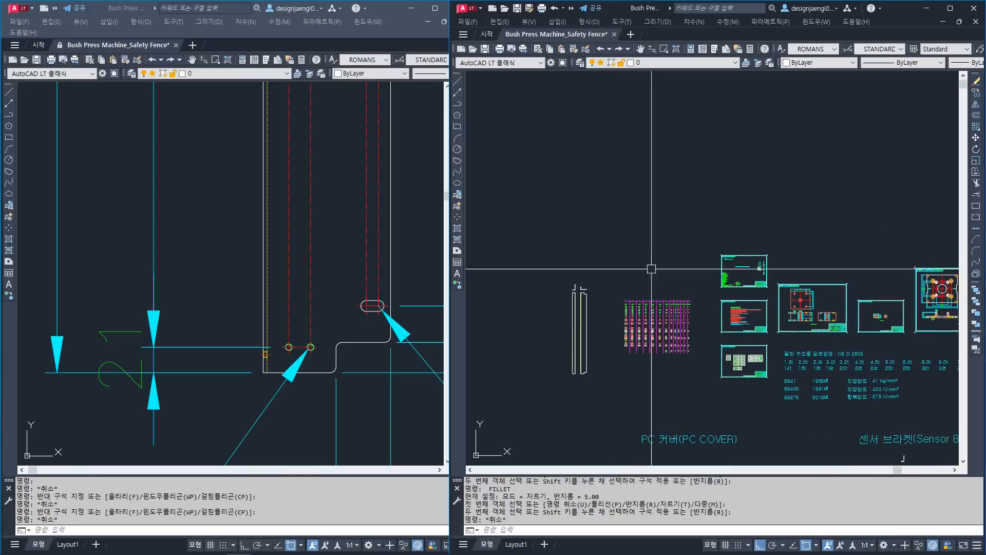
scroll(687, 284, up, 6)
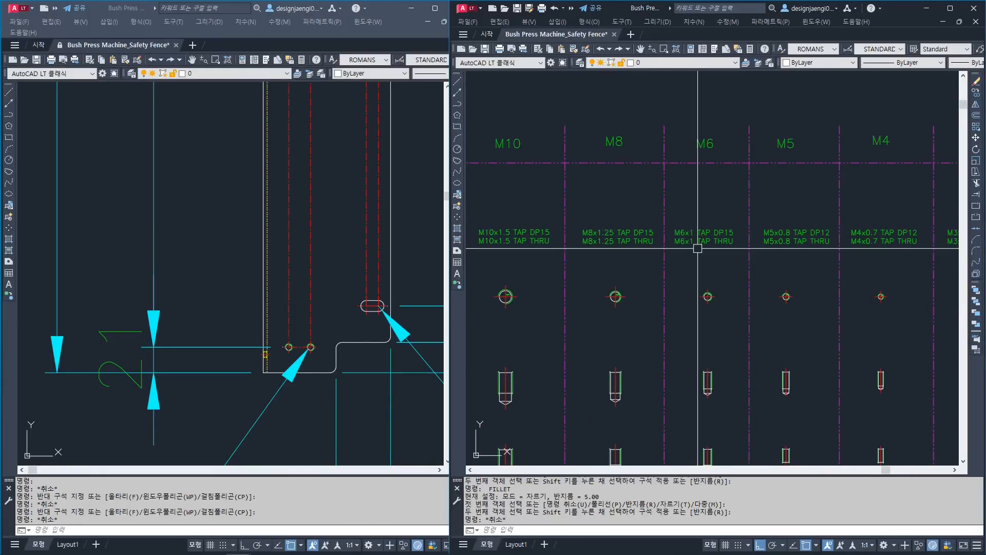
text(CO)
key(space)
click(727, 272)
click(688, 317)
middle_drag(704, 365, 704, 290)
click(689, 354)
click(728, 409)
key(space)
click(721, 348)
scroll(783, 332, down, 5)
middle_drag(555, 348, 891, 338)
middle_drag(604, 330, 810, 326)
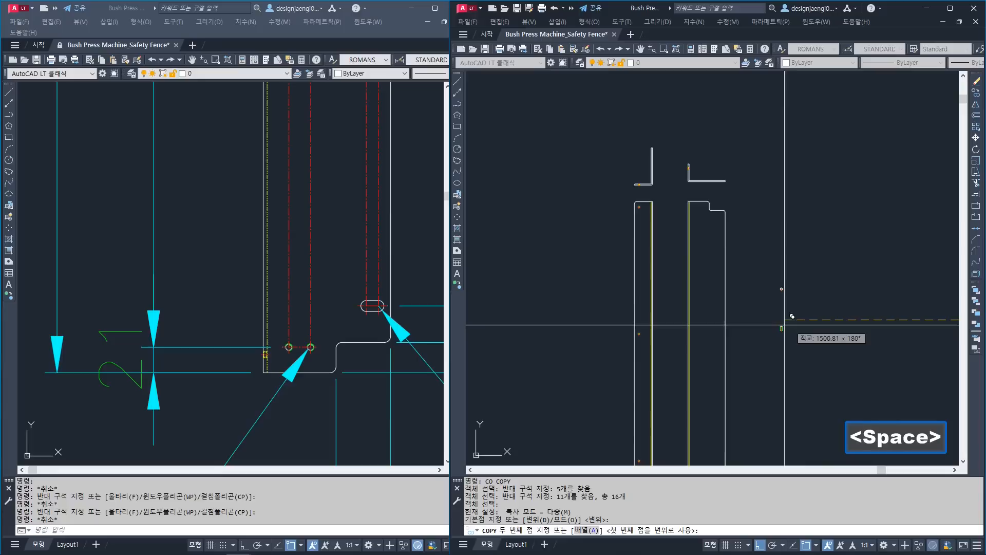
key(F8)
click(748, 242)
key(Escape)
Move the copied M6 plan symbol by its centre onto the upper-left corner of the bracket's side view.
text(M)
key(space)
scroll(747, 215, up, 6)
scroll(788, 179, up, 3)
click(789, 173)
click(690, 266)
scroll(718, 209, up, 6)
key(space)
click(682, 339)
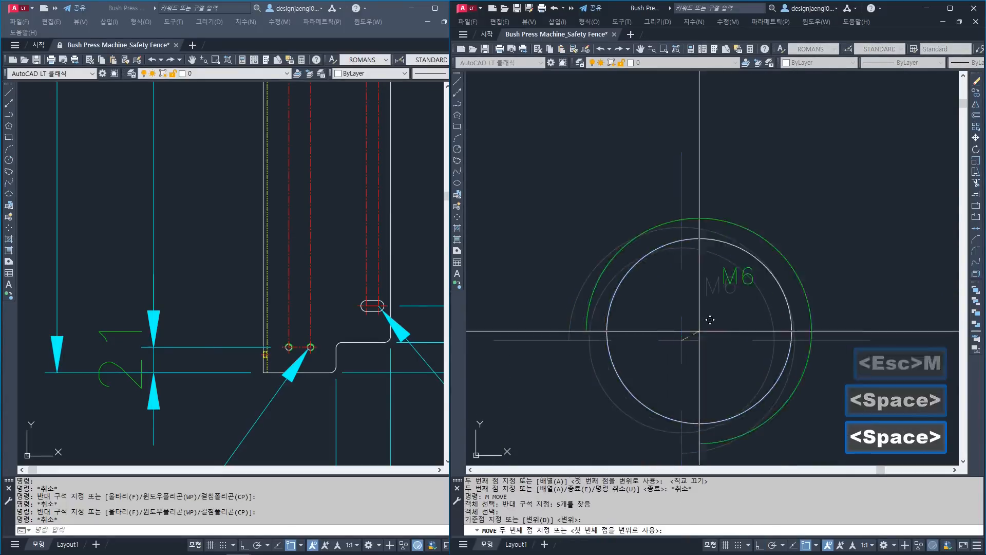
scroll(747, 329, down, 8)
scroll(664, 313, down, 2)
middle_drag(534, 289, 728, 314)
scroll(610, 313, up, 6)
click(826, 288)
scroll(826, 288, down, 4)
middle_drag(856, 327, 652, 307)
key(Escape)
scroll(260, 349, down, 3)
scroll(259, 339, up, 6)
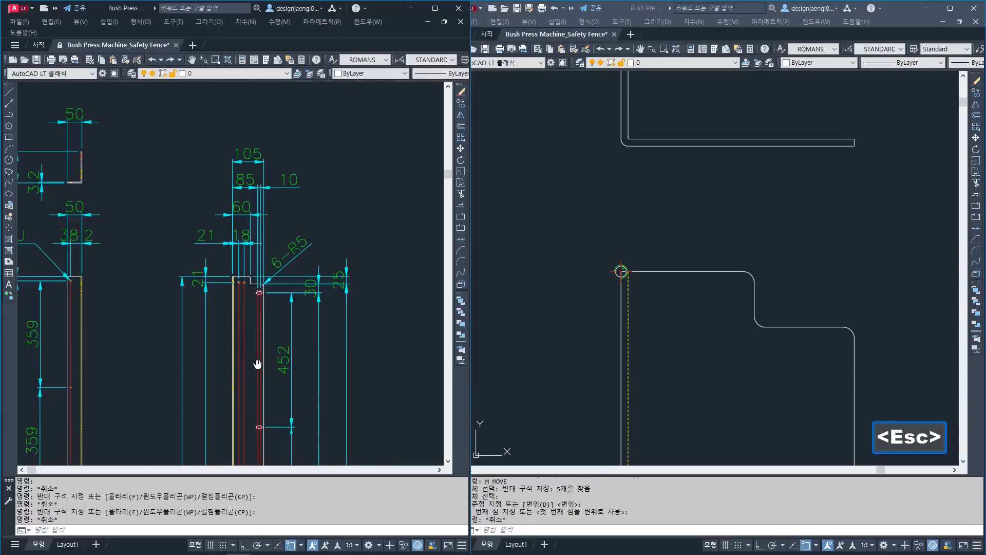
Move the M6 hole 21 mm horizontally inward from the side view's upper-left corner.
middle_drag(259, 314, 248, 357)
click(625, 279)
key(Escape)
key(Escape)
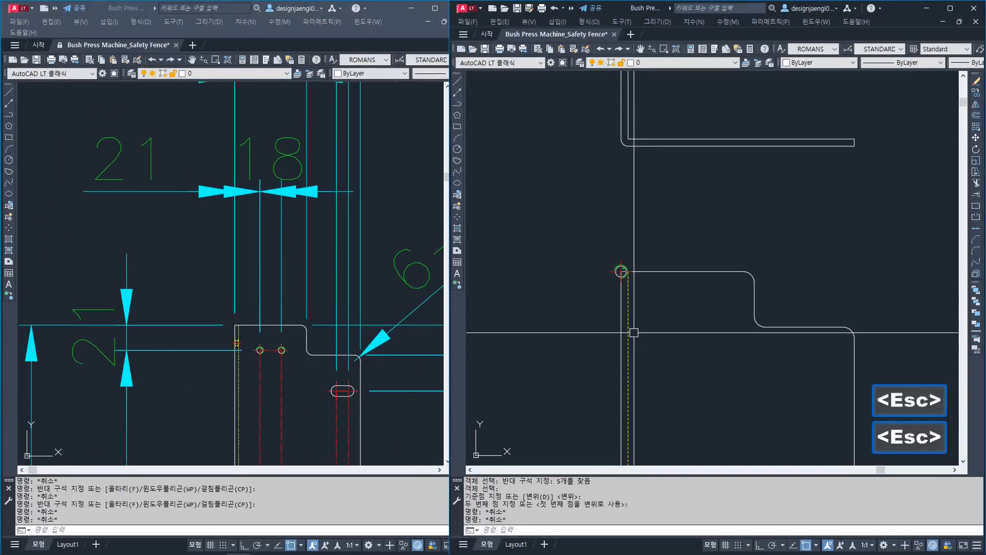
text(m)
key(space)
scroll(626, 279, up, 2)
click(592, 240)
click(665, 333)
key(space)
click(674, 319)
key(F8)
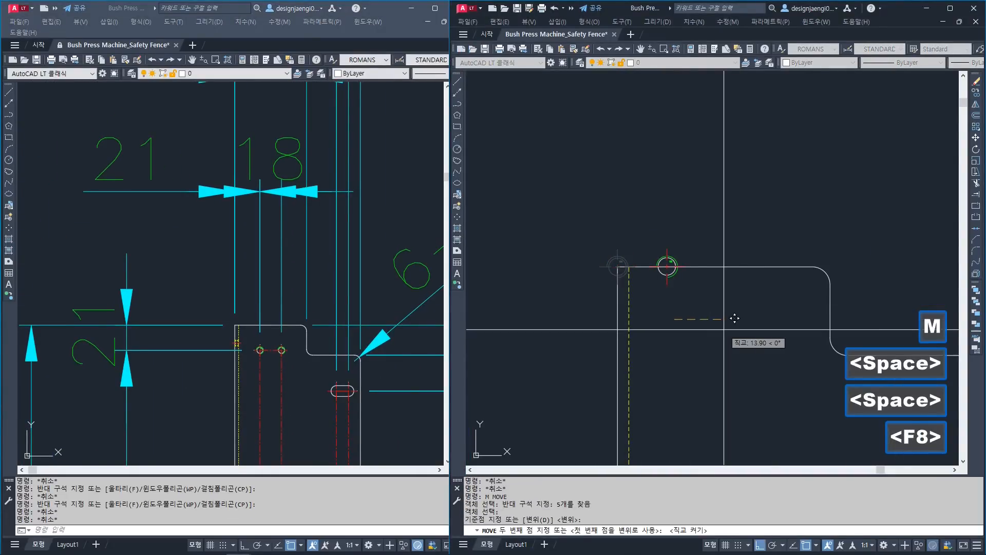
text(21)
key(Return)
key(Escape)
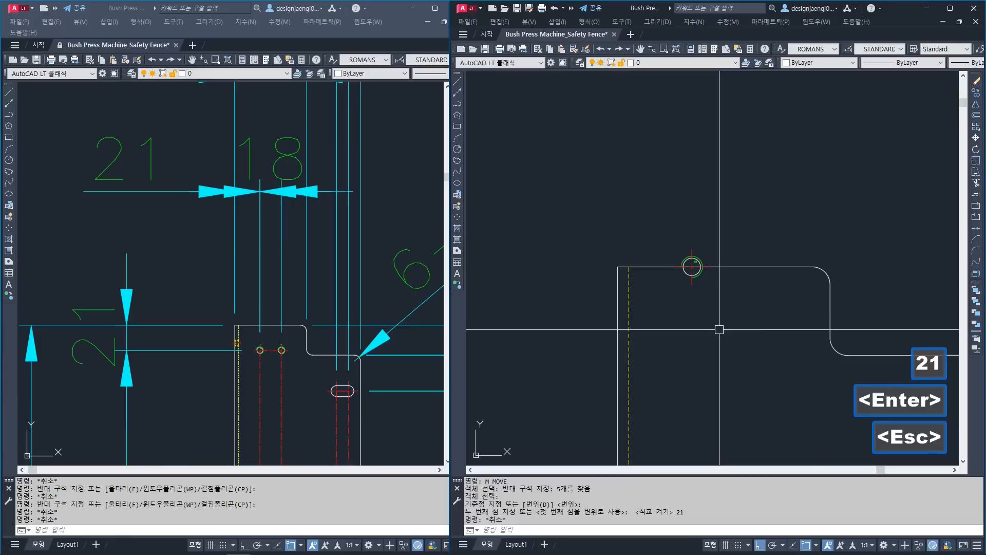
Copy the M6 hole 18 mm to the right along the side view's upper edge.
text(co)
key(space)
click(662, 192)
click(737, 348)
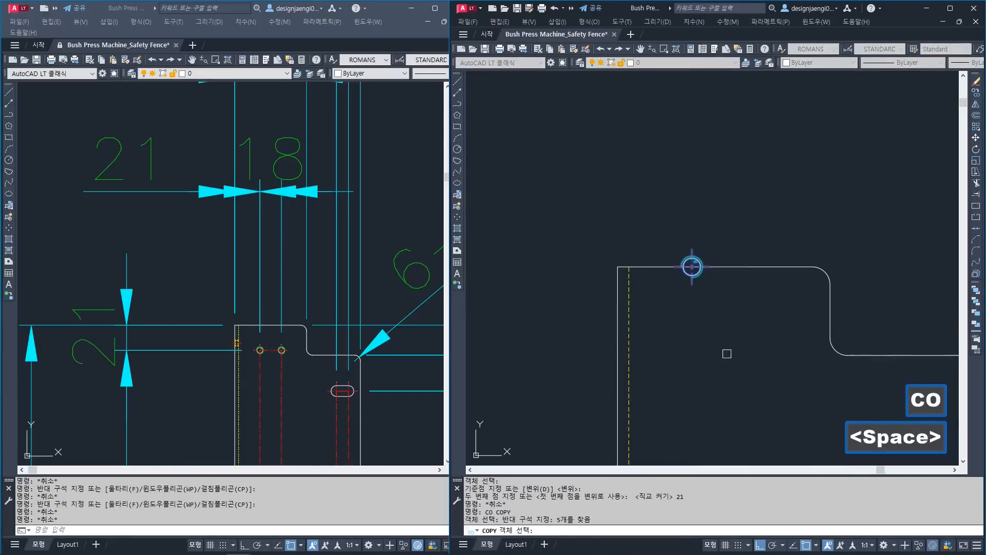
key(space)
click(720, 349)
text(18)
key(Return)
text(3)
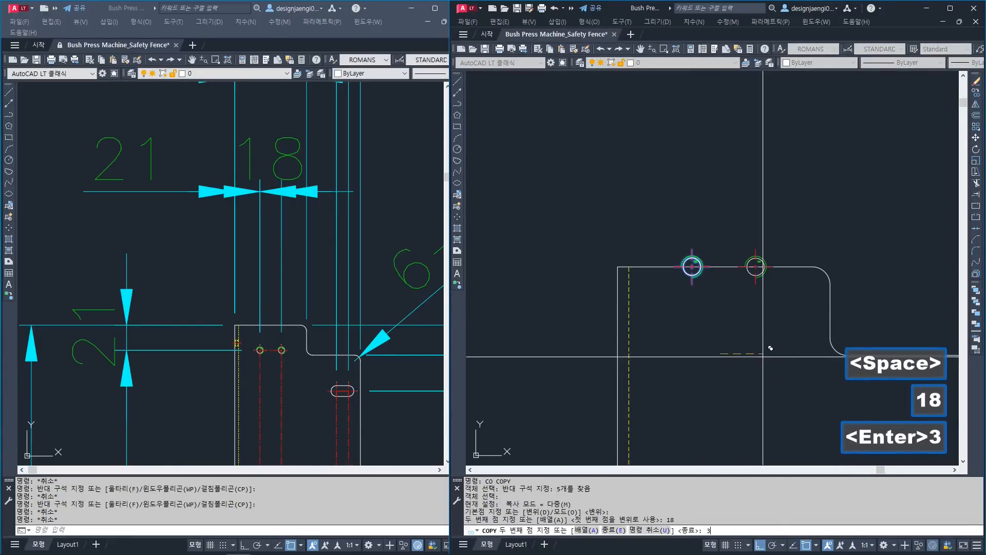
key(Escape)
middle_drag(750, 376, 727, 346)
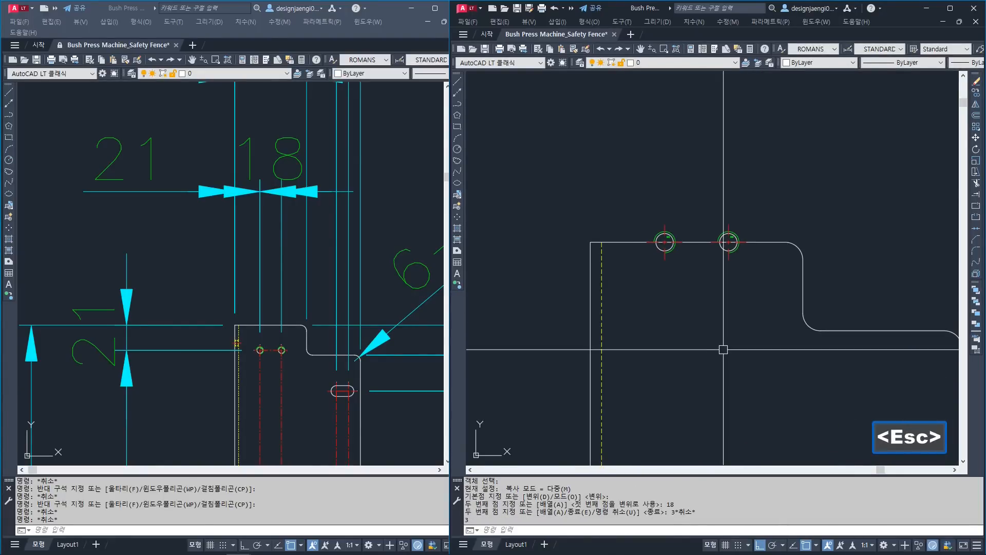
Move both M6 holes 21 mm down from the side view's upper edge.
text(m)
key(space)
click(643, 191)
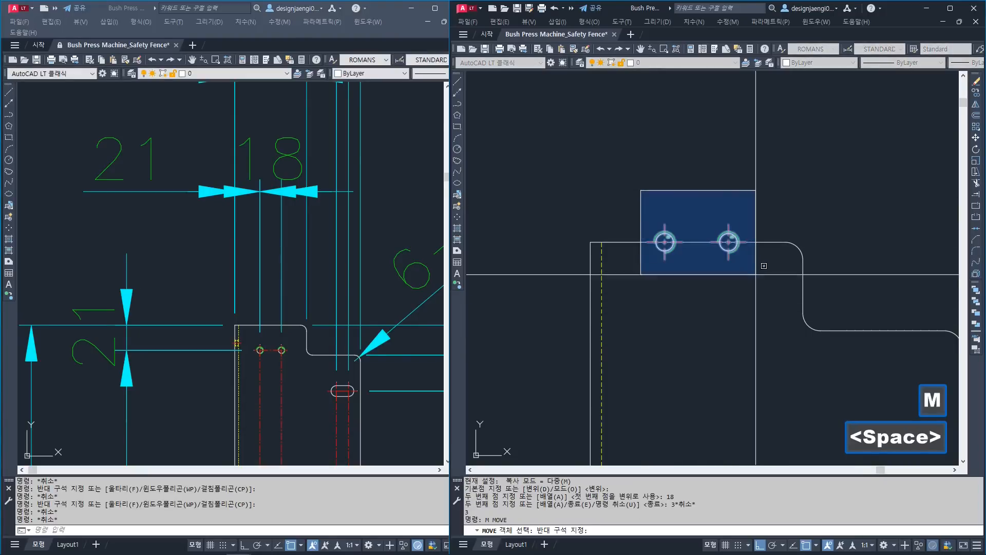
click(755, 263)
key(space)
click(735, 325)
text(21)
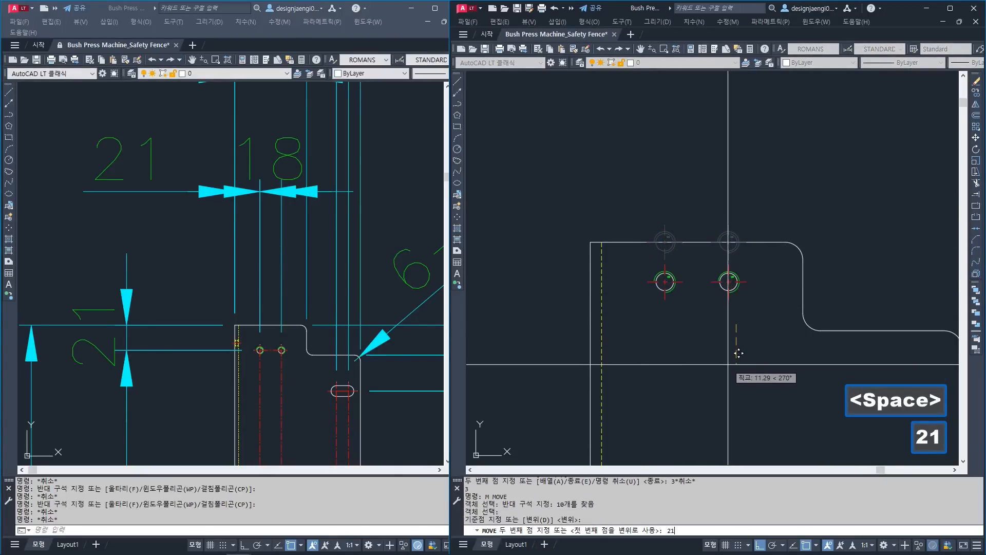
key(Return)
key(Escape)
middle_drag(714, 376, 713, 341)
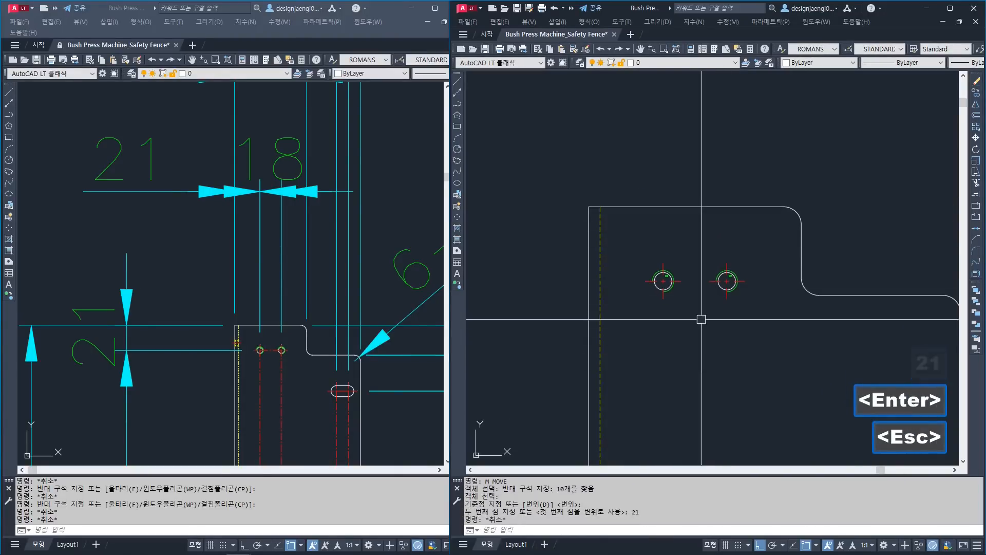
Examine the vertical distance between the upper and lower M6 hole pairs in the reference side view.
click(277, 262)
scroll(287, 267, down, 5)
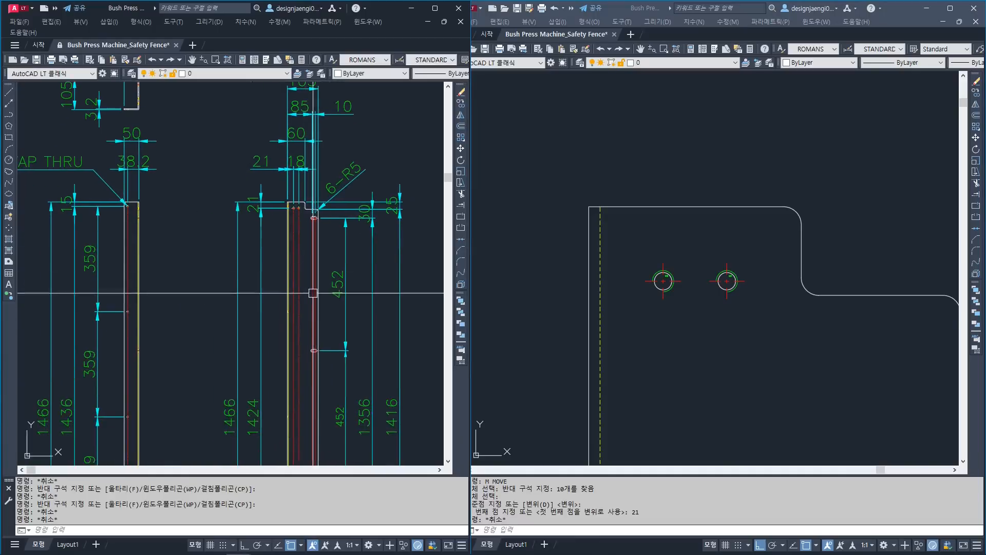
scroll(303, 336, up, 2)
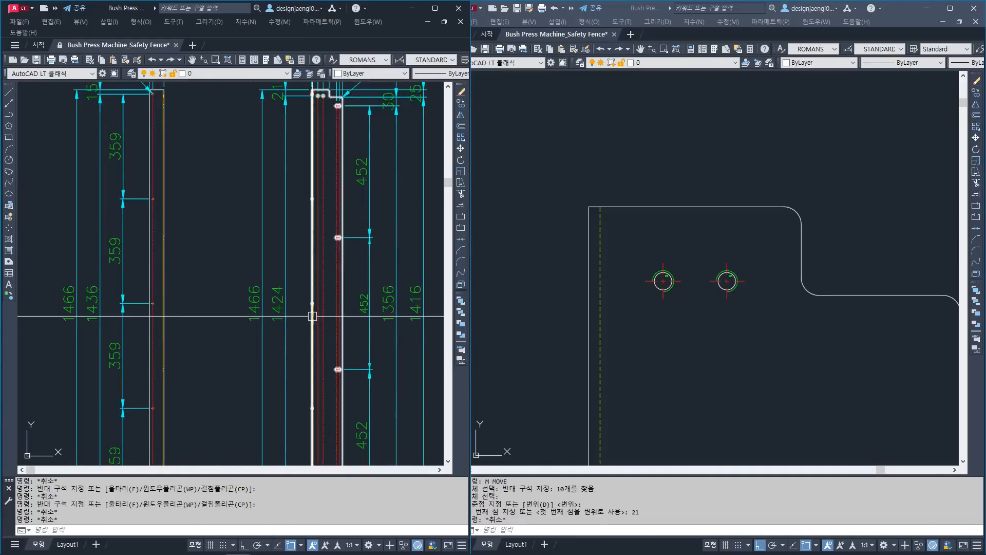
middle_drag(307, 382, 307, 263)
scroll(325, 397, up, 4)
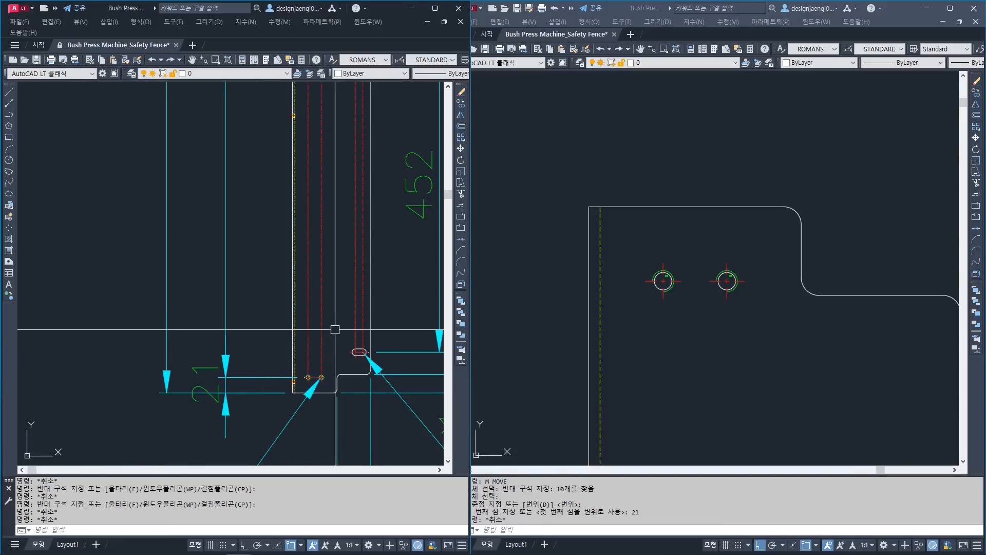
scroll(324, 372, up, 3)
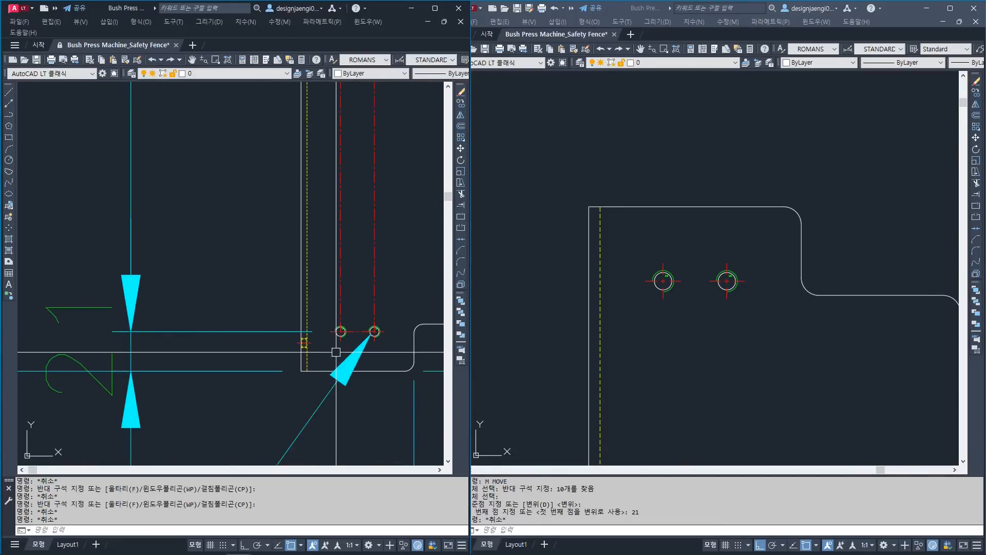
scroll(342, 371, down, 5)
middle_drag(314, 287, 271, 457)
scroll(263, 215, up, 3)
scroll(277, 310, up, 3)
scroll(284, 265, down, 5)
middle_drag(272, 348, 255, 328)
click(814, 345)
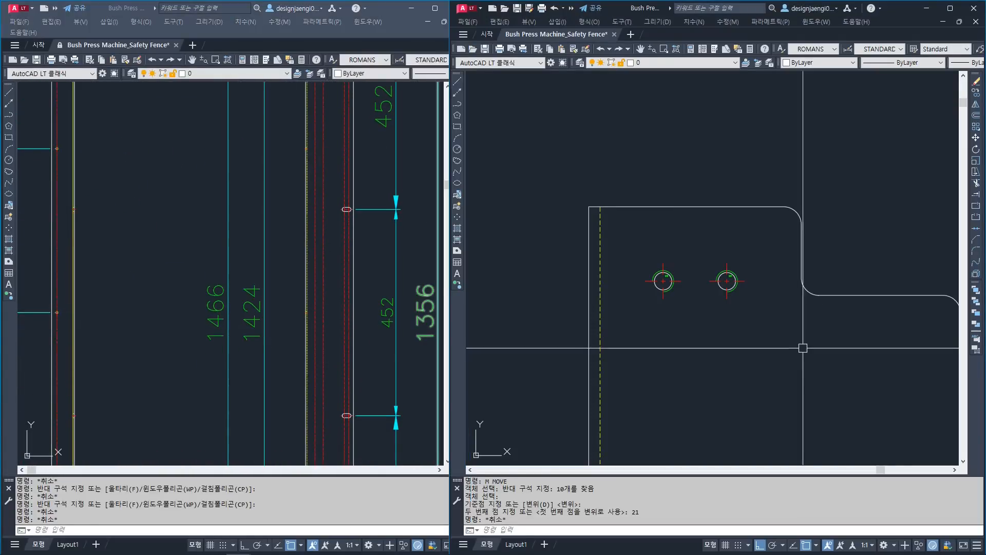
Copy the side view's upper pair of M6 holes 1424 mm straight down toward the lower edge.
key(Escape)
text(co)
key(space)
click(766, 245)
click(643, 340)
key(space)
click(712, 327)
text(1)
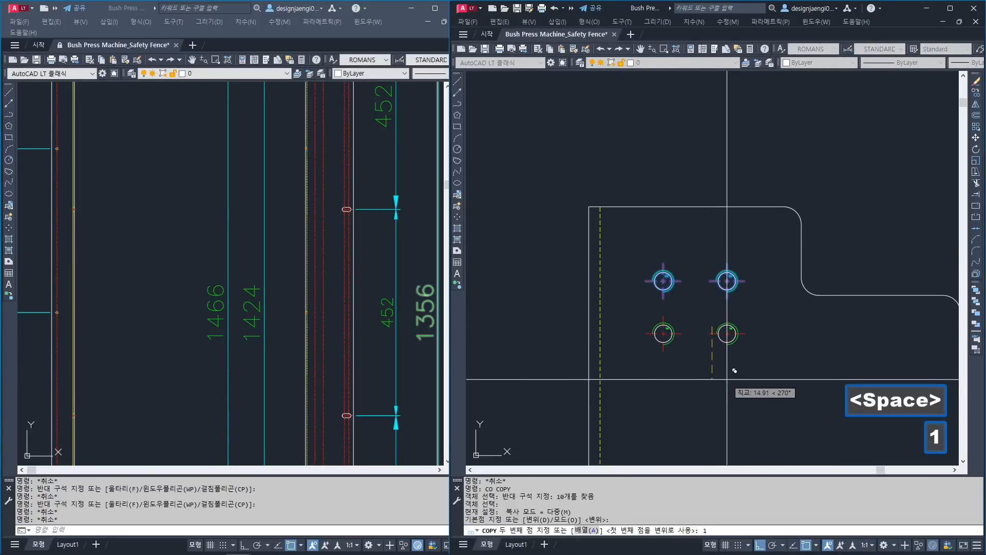
text(424)
key(Return)
key(Escape)
Check the vertical distance between the side view's upper and lower M6 holes with a linear dimension, and delete it.
text(AA)
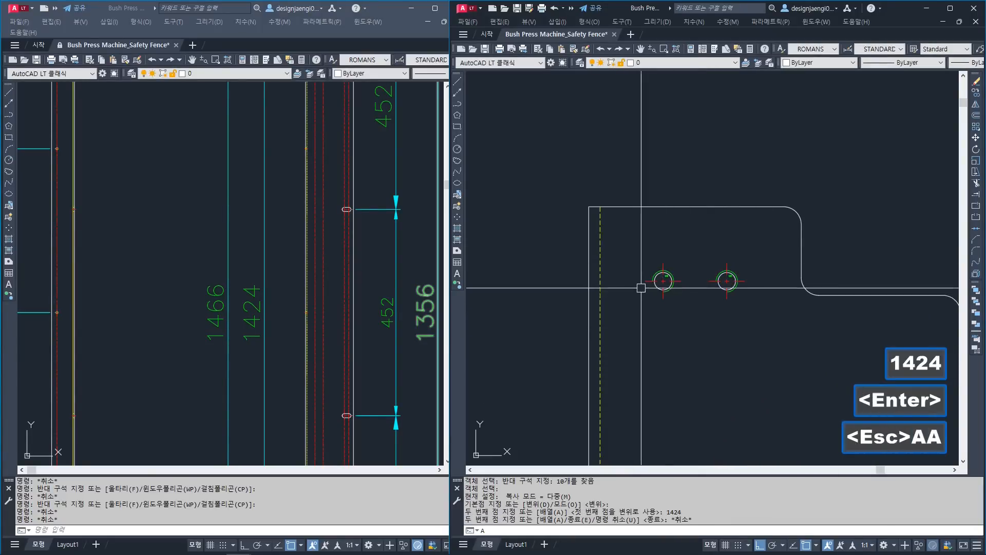
key(space)
click(663, 281)
scroll(666, 281, down, 8)
mouse_move(673, 363)
middle_down()
mouse_move(672, 85)
mouse_move(686, 151)
middle_up()
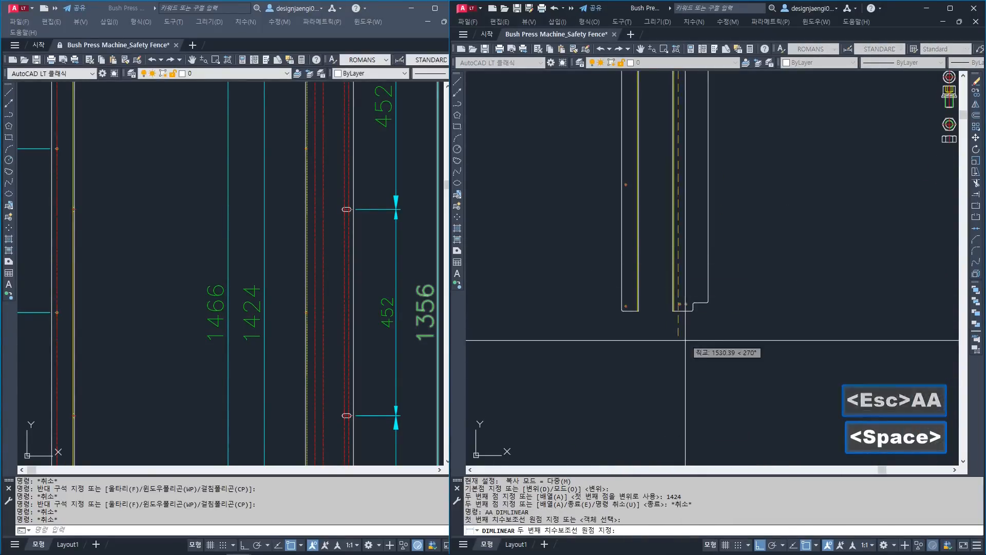
scroll(676, 305, up, 8)
click(695, 288)
scroll(695, 288, down, 6)
middle_drag(672, 243, 625, 463)
click(626, 169)
key(Escape)
scroll(621, 149, up, 6)
click(645, 248)
click(617, 281)
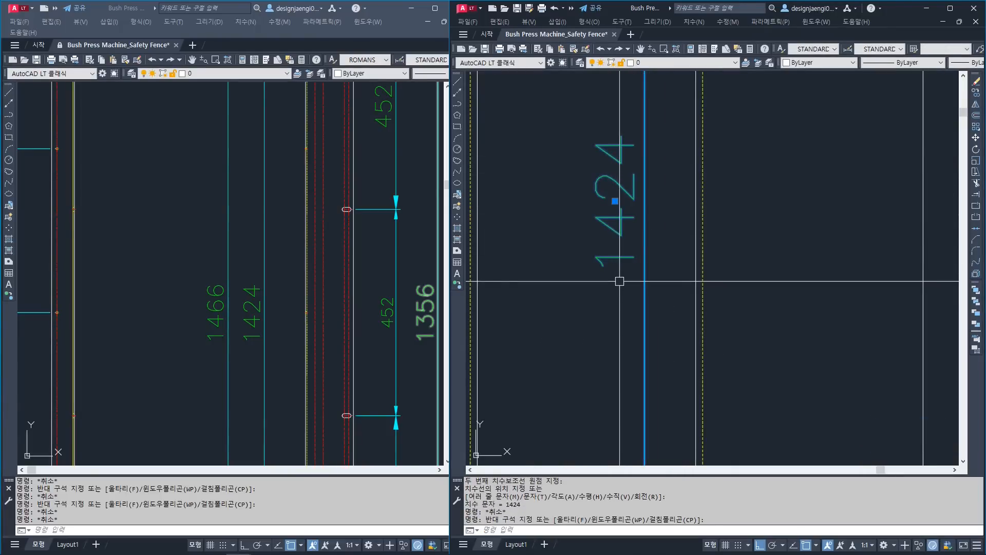
key(Delete)
Examine how the reference's plain view shows the M6 tapped hole through the sheet thickness at its right edge.
scroll(655, 236, down, 5)
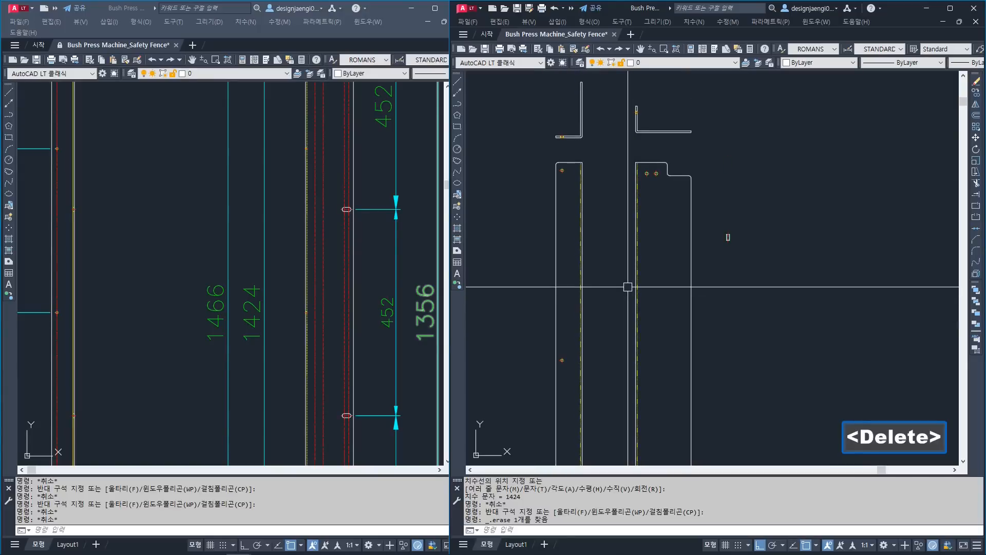
scroll(623, 251, up, 4)
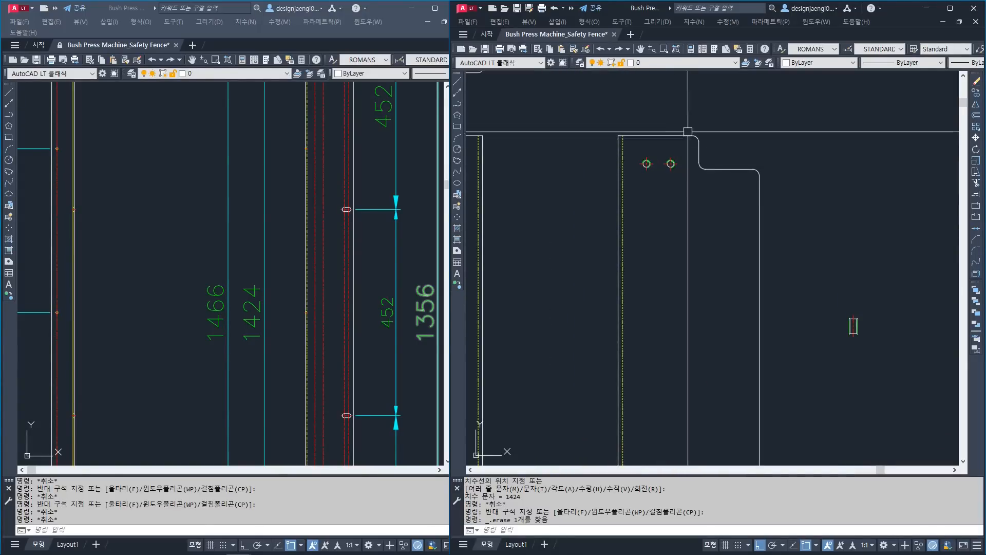
scroll(343, 214, down, 4)
scroll(343, 240, up, 6)
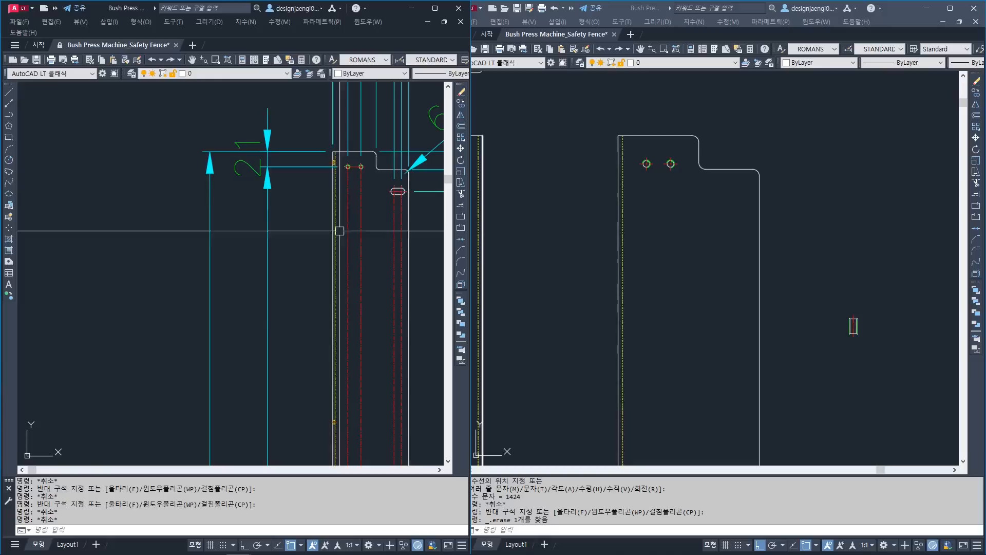
middle_drag(181, 224, 417, 264)
scroll(188, 217, up, 4)
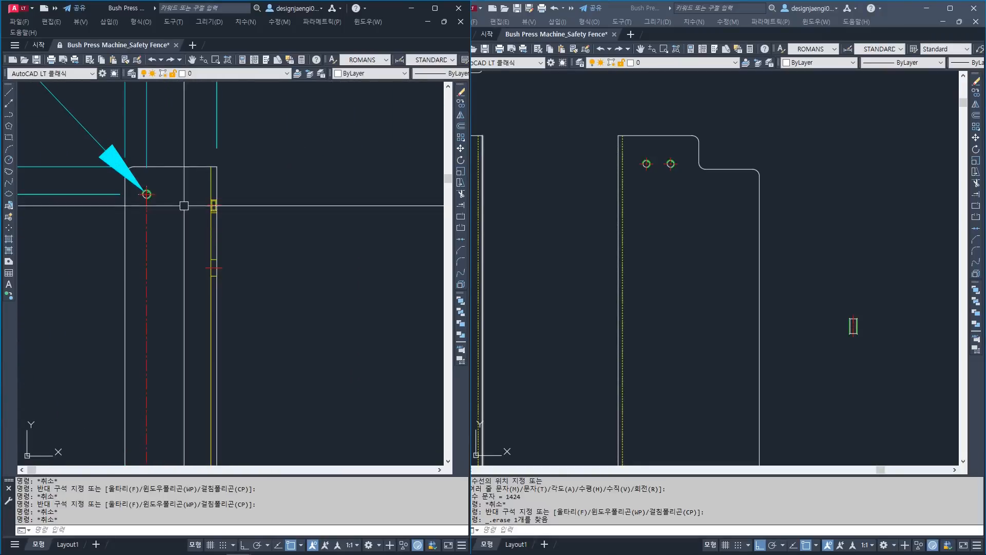
click(679, 240)
key(Escape)
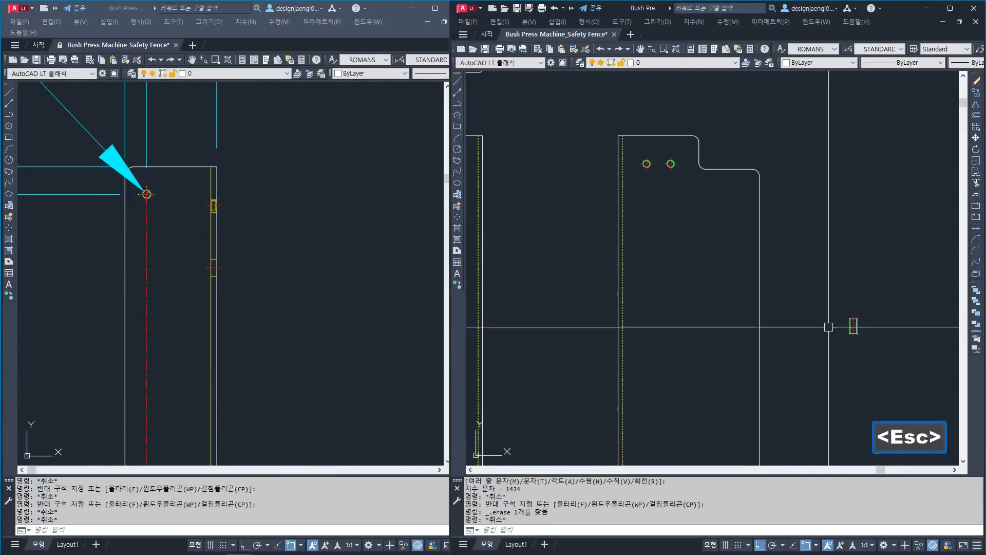
text(m)
click(877, 302)
click(835, 357)
click(850, 339)
key(space)
scroll(848, 338, down, 3)
key(Escape)
key(Escape)
key(Escape)
key(Escape)
Move the separate M6 tapped-hole section next to the left edge of the notched side view.
middle_drag(757, 318, 517, 273)
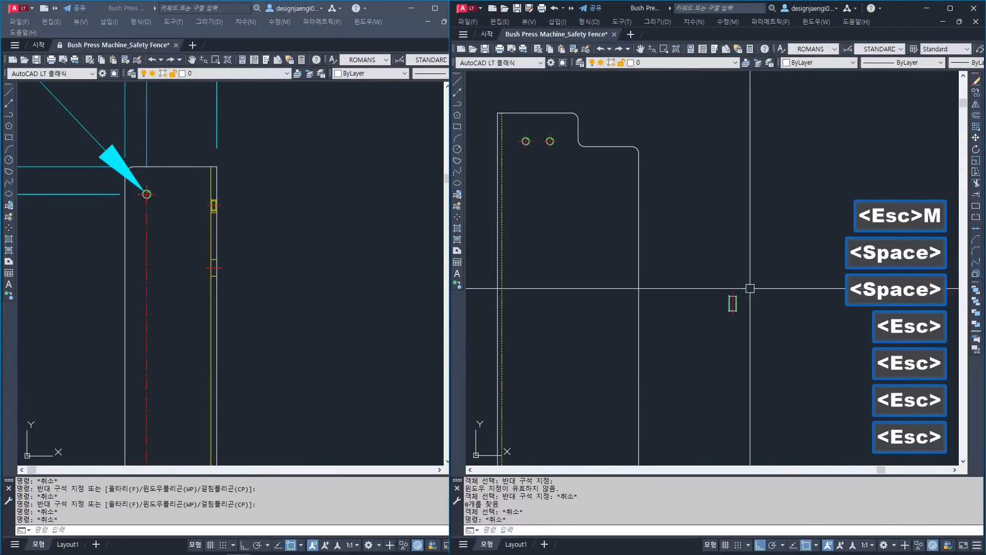
text(m)
drag(748, 288, 719, 319)
key(space)
click(744, 318)
middle_drag(478, 307, 628, 317)
click(610, 318)
Rotate the M6 tapped-hole section from vertical to horizontal.
key(Escape)
key(4)
key(space)
drag(612, 293, 587, 334)
key(space)
click(595, 276)
click(601, 324)
key(Escape)
Move the horizontal tapped-hole section into the side view, level with the centres of the upper M6 holes.
key(m)
key(space)
drag(537, 263, 573, 294)
scroll(573, 283, up, 2)
click(550, 277)
scroll(578, 267, down, 4)
middle_drag(605, 224, 596, 281)
scroll(652, 216, up, 6)
scroll(645, 210, down, 2)
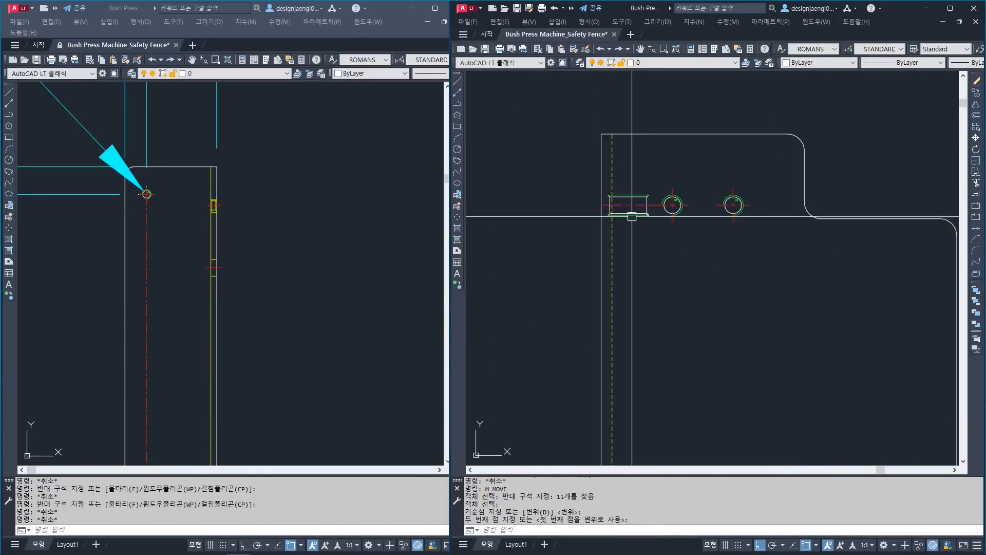
Move the tapped-hole section horizontally from the side view to the right edge of the plain view.
key(Escape)
key(m)
key(space)
click(568, 170)
click(656, 238)
scroll(651, 229, up, 2)
key(space)
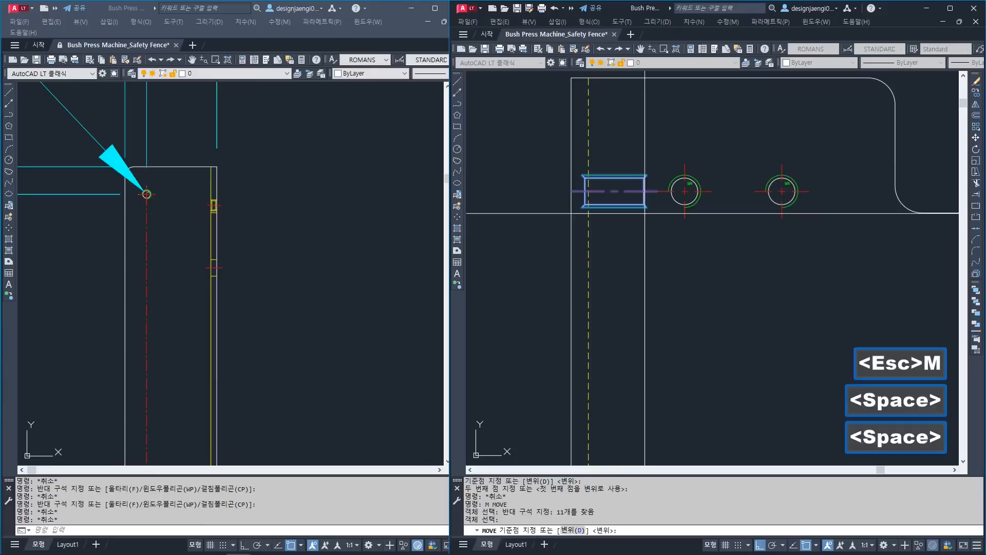
click(645, 207)
scroll(635, 212, down, 4)
middle_drag(567, 222, 791, 236)
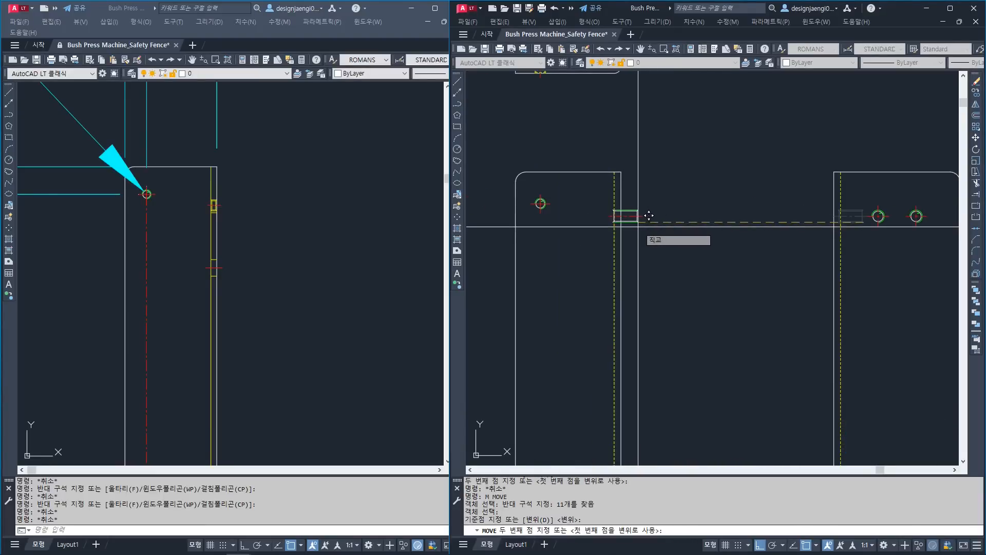
key(Escape)
Stretch the left end of the tapped-hole section to match the sheet thickness at the plain view's right edge.
key(s)
scroll(617, 221, up, 4)
key(space)
click(594, 187)
click(550, 265)
key(space)
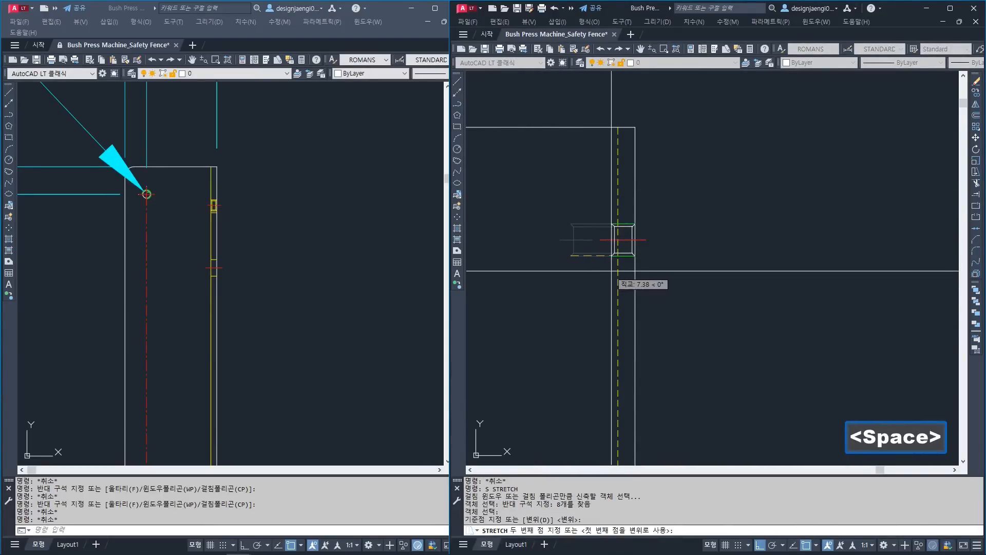
key(Escape)
Change the tapped-hole section at the plain view's right edge to layer 002 so it uses hidden lines.
scroll(588, 294, up, 1)
click(568, 178)
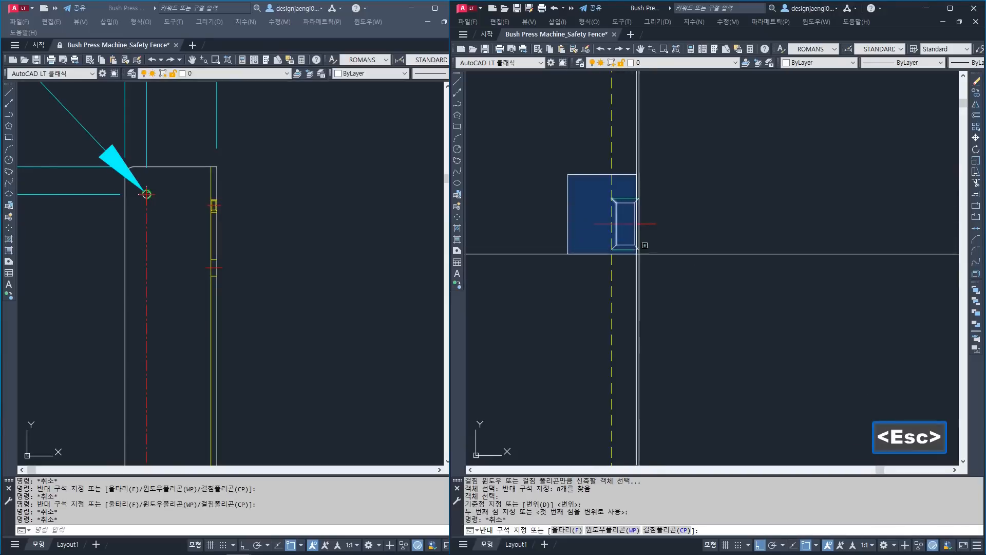
click(634, 249)
text(22)
key(space)
key(Escape)
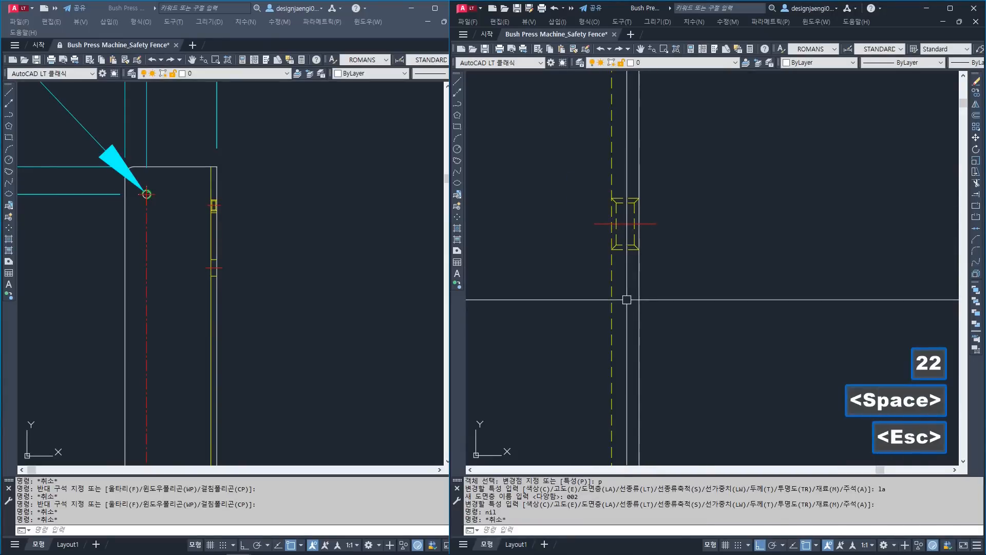
Copy the hidden tapped-hole section straight down the plain view's right edge to the level of the lower M6 holes.
text(co)
key(space)
click(548, 152)
click(675, 280)
scroll(602, 245, down, 2)
middle_drag(776, 245, 684, 242)
scroll(685, 241, up, 2)
key(space)
click(619, 222)
scroll(689, 167, down, 3)
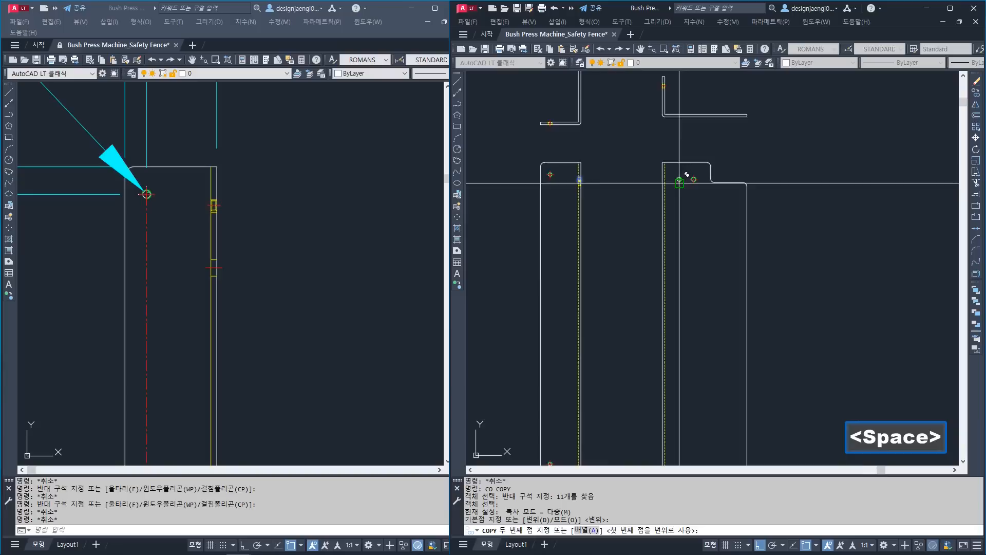
scroll(692, 334, up, 3)
scroll(693, 339, up, 3)
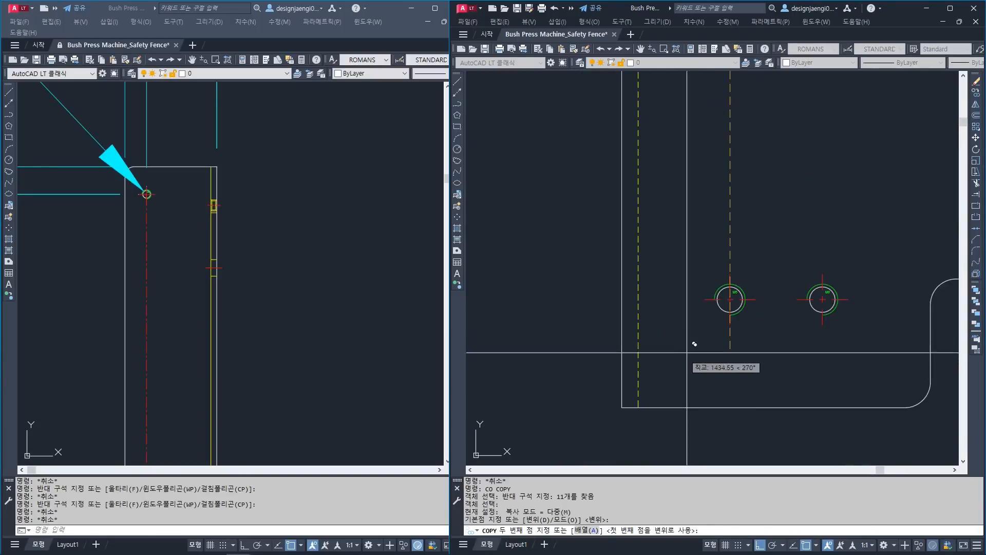
click(735, 303)
key(Escape)
Draw a temporary line from the side view's lower M6 hole toward the plain view to check alignment, and erase it.
scroll(744, 323, down, 3)
scroll(706, 324, up, 3)
key(Escape)
key(Escape)
scroll(707, 324, down, 3)
text(1)
key(space)
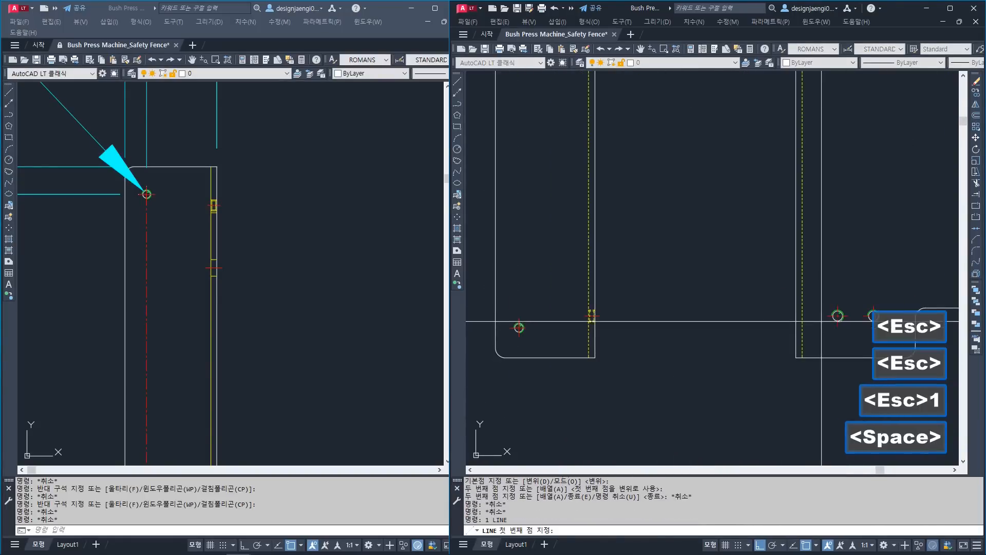
click(837, 315)
click(566, 328)
key(Escape)
text(e)
key(space)
click(672, 307)
click(662, 357)
key(space)
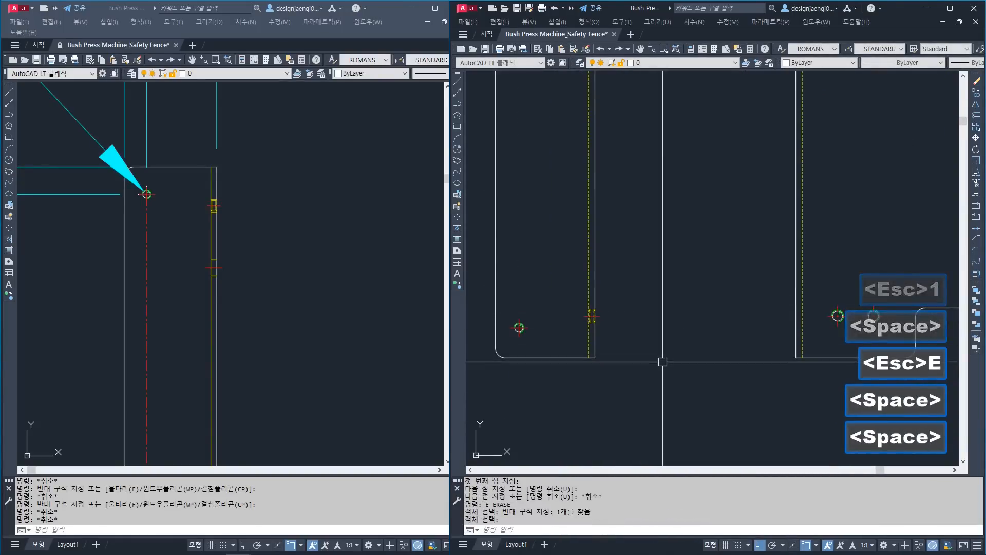
Examine the M6 hole positions at both ends of the redrawn plain and notched views.
scroll(629, 359, down, 2)
scroll(582, 350, up, 4)
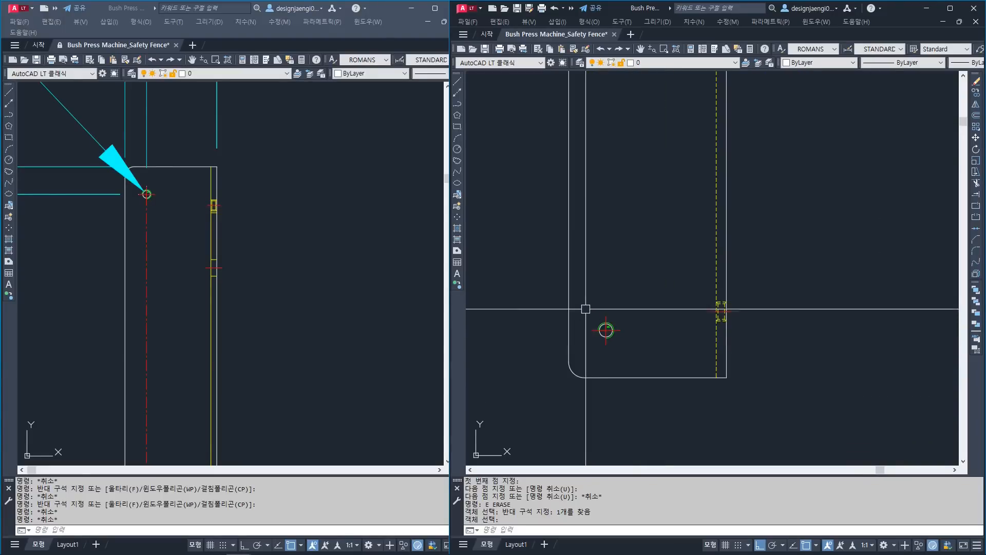
scroll(626, 327, down, 5)
scroll(675, 206, up, 5)
scroll(662, 303, down, 5)
scroll(678, 385, up, 6)
scroll(678, 385, down, 4)
scroll(655, 206, up, 4)
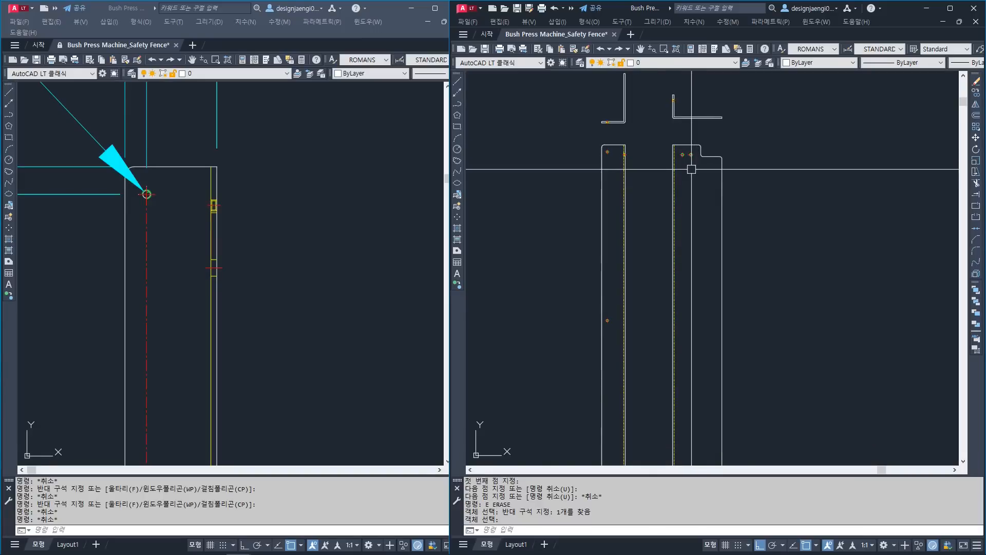
Examine the tapped-hole and slot positions across the reference bracket's views.
click(235, 203)
scroll(234, 218, down, 5)
middle_drag(231, 230, 139, 222)
middle_drag(432, 229, 239, 236)
scroll(279, 214, up, 8)
scroll(290, 218, down, 8)
mouse_move(304, 343)
middle_down()
mouse_move(292, 286)
mouse_move(299, 208)
middle_up()
scroll(297, 347, up, 4)
scroll(279, 321, down, 4)
middle_drag(221, 289, 286, 360)
Copy the hidden tapped-hole section from the plain side's L-shaped section view to the free space beside the plain view.
click(645, 216)
middle_drag(601, 99, 596, 176)
scroll(596, 176, up, 4)
scroll(626, 251, up, 4)
key(Escape)
text(c)
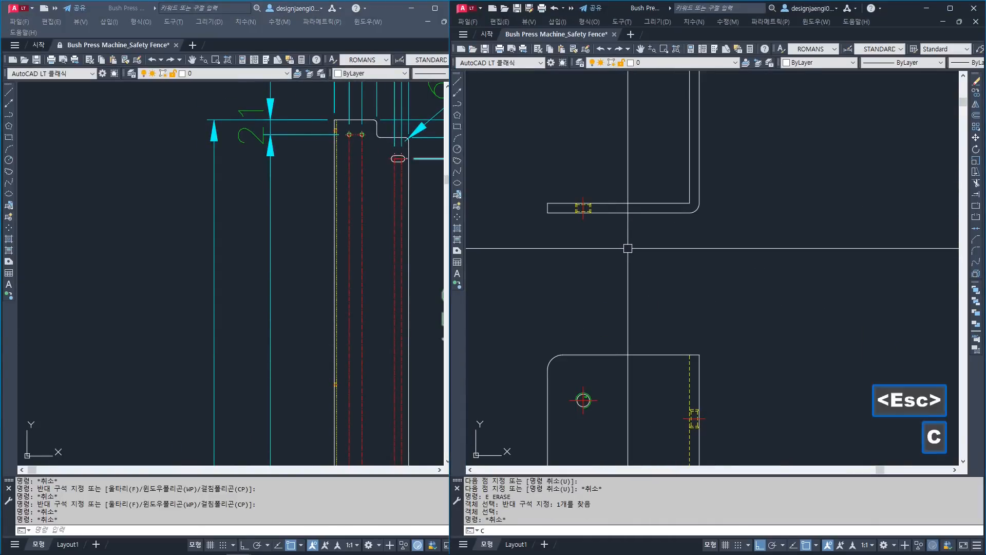
text(o)
key(space)
click(561, 172)
click(595, 224)
key(space)
click(595, 223)
middle_drag(657, 308, 573, 236)
key(F8)
click(682, 315)
key(Escape)
Rotate the copied hidden tapped-hole section by 90 degrees.
key(4)
key(space)
drag(649, 278, 690, 314)
key(space)
click(690, 315)
key(F8)
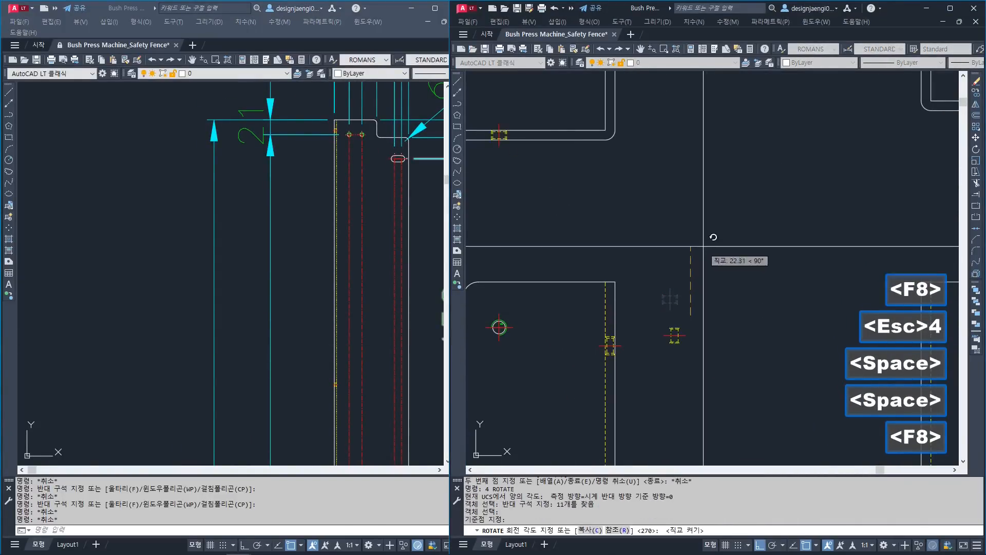
click(704, 249)
key(Escape)
Move the rotated section by its centerline end into line with the plain view's uppermost tapped hole.
text(m)
key(space)
click(706, 304)
click(657, 354)
scroll(656, 337, up, 4)
key(space)
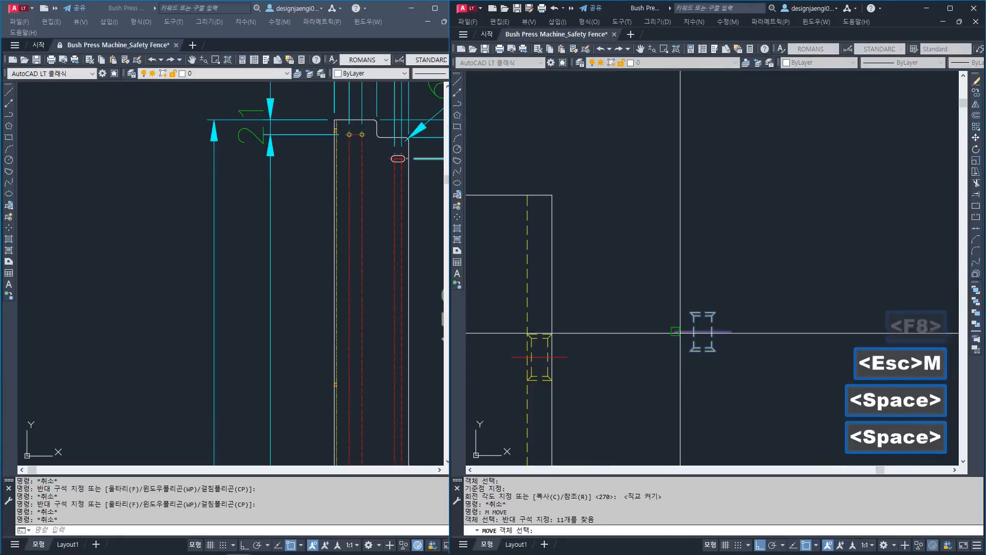
click(679, 333)
middle_drag(506, 354, 801, 350)
click(586, 307)
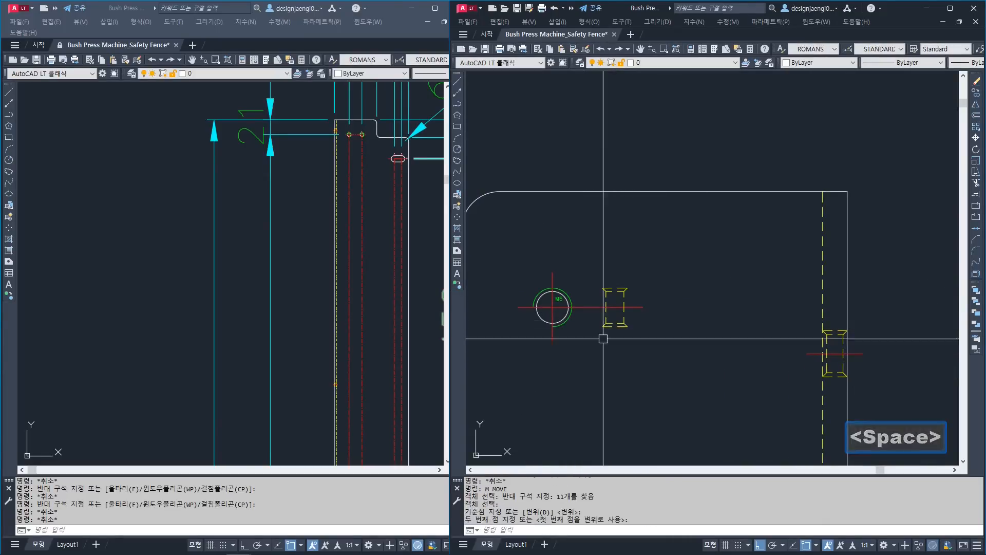
key(Escape)
Move the hidden tapped-hole section straight across onto the notched view's folded edge.
text(m)
click(637, 269)
click(603, 344)
key(space)
click(603, 327)
scroll(599, 332, down, 2)
middle_drag(599, 334, 610, 323)
scroll(600, 334, down, 2)
middle_drag(894, 329, 649, 328)
scroll(689, 335, up, 2)
click(719, 330)
scroll(706, 297, down, 2)
scroll(704, 300, down, 2)
key(Escape)
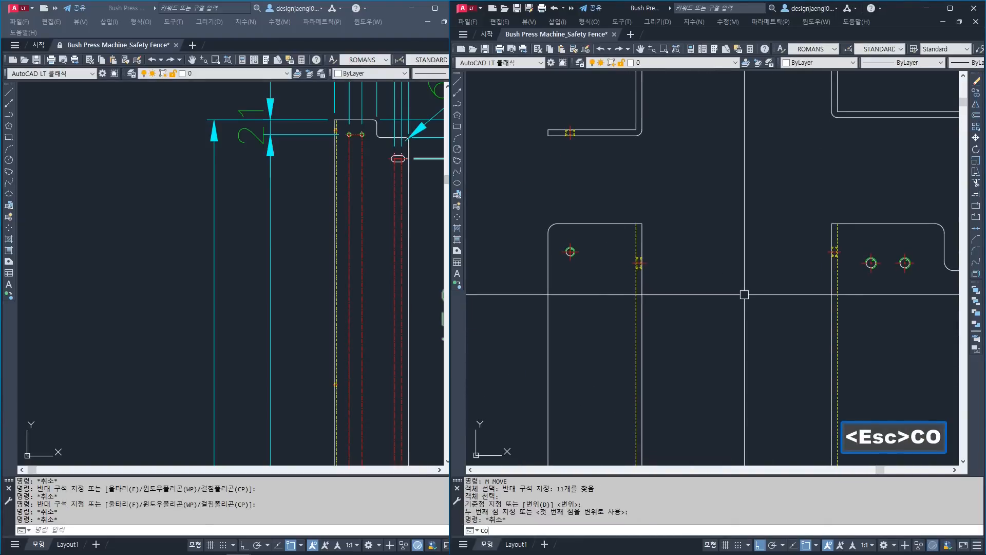
Copy the hidden section down the notched view's folded edge to the plain view's second and third tapped-hole levels.
text(co)
key(space)
click(772, 231)
click(845, 281)
key(space)
scroll(569, 264, up, 6)
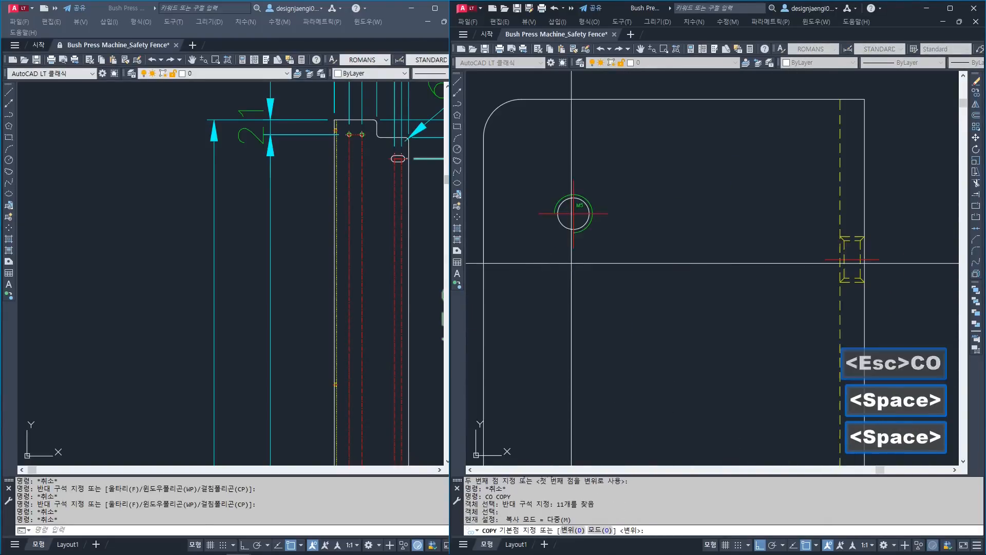
click(574, 213)
scroll(574, 211, down, 6)
middle_drag(588, 329, 598, 252)
middle_drag(598, 359, 610, 222)
middle_drag(606, 346, 610, 263)
scroll(609, 262, down, 2)
scroll(611, 329, up, 6)
click(583, 333)
scroll(583, 333, down, 3)
scroll(629, 334, up, 5)
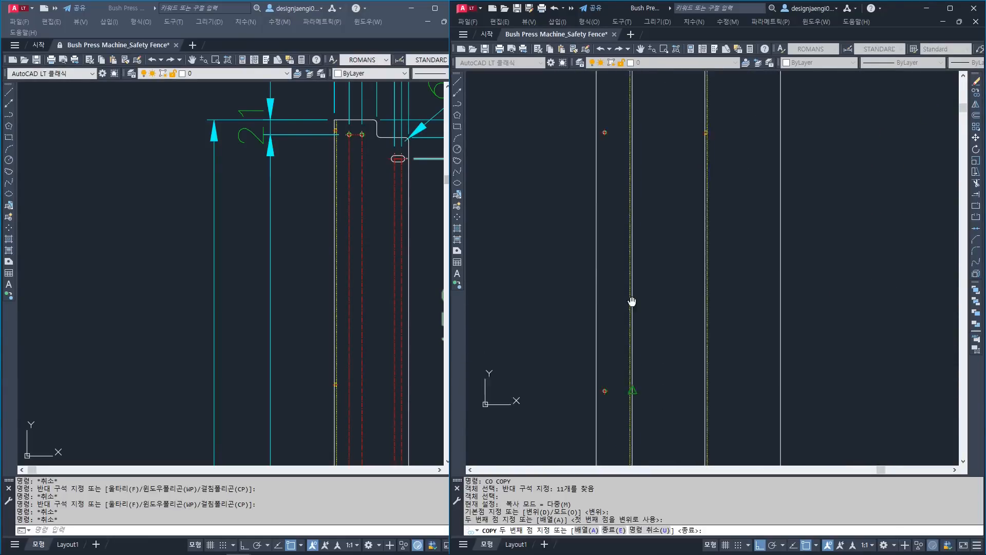
click(623, 327)
Copy the same hidden section down to the plain view's fourth and lowest tapped-hole levels.
scroll(607, 332, down, 6)
middle_drag(609, 337, 617, 200)
middle_drag(618, 354, 618, 252)
scroll(611, 325, up, 6)
click(536, 386)
scroll(579, 342, down, 7)
middle_drag(581, 341, 589, 172)
middle_drag(596, 428, 599, 379)
scroll(598, 378, up, 6)
click(537, 317)
key(Escape)
Compare the reference's tapped-hole spacing with the hidden sections in the redrawn plain and notched views.
click(294, 308)
scroll(308, 249, down, 4)
scroll(189, 245, up, 5)
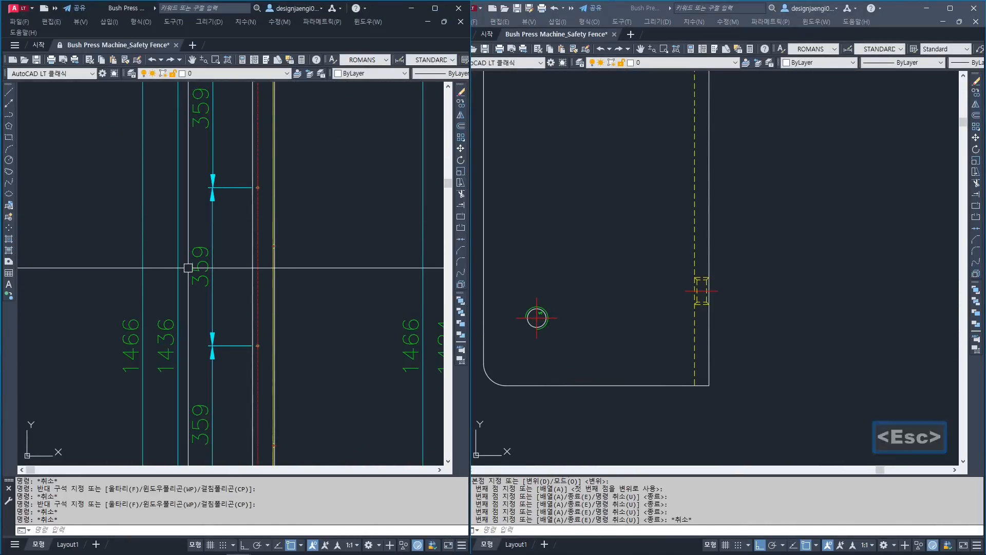
key(Escape)
click(645, 255)
scroll(593, 355, down, 3)
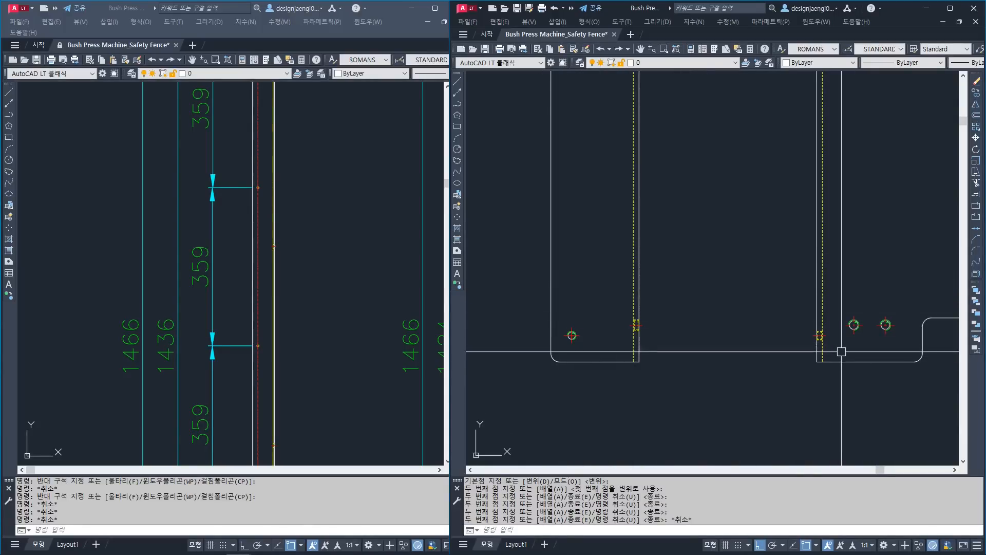
scroll(841, 352, up, 4)
scroll(815, 360, up, 8)
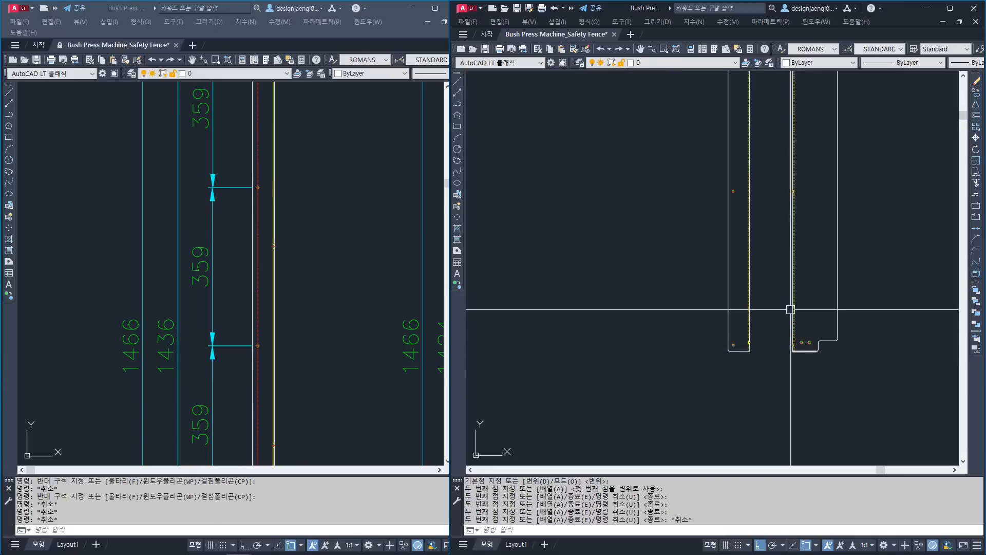
scroll(754, 248, down, 6)
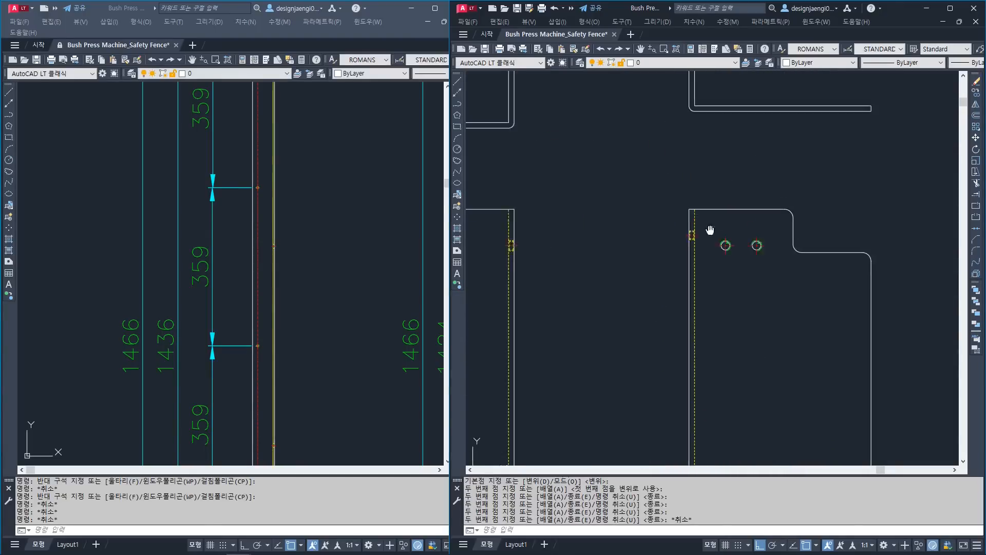
Examine the horizontal location dimensions of the upper slot in the reference's notched view.
click(280, 261)
scroll(280, 261, down, 6)
scroll(336, 211, up, 12)
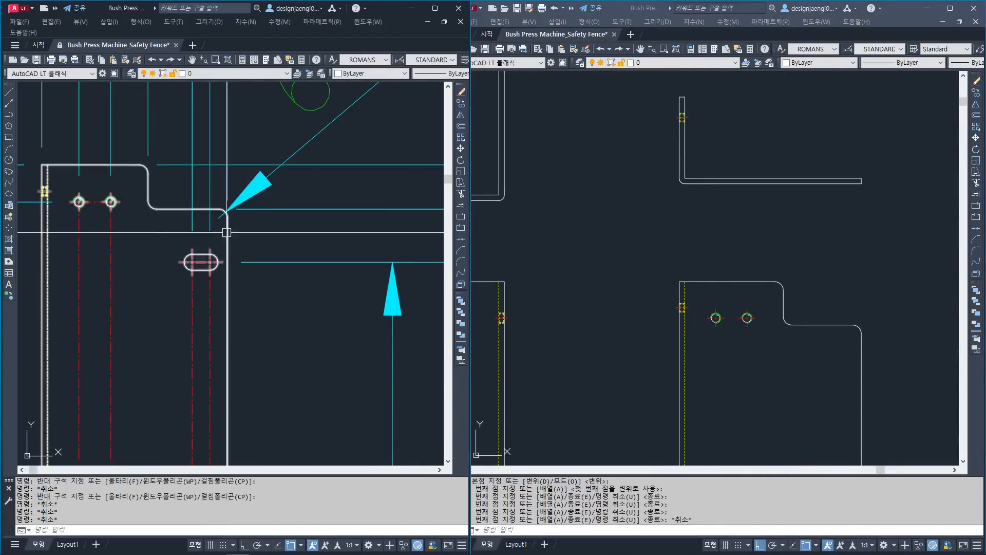
scroll(232, 286, down, 4)
middle_drag(243, 240, 252, 284)
middle_drag(246, 154, 246, 197)
click(277, 121)
click(263, 202)
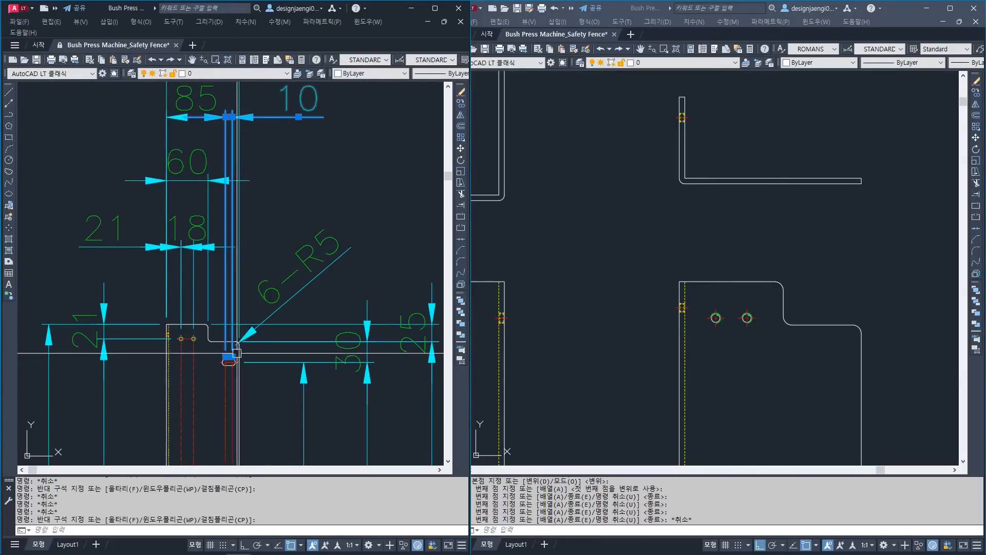
key(Escape)
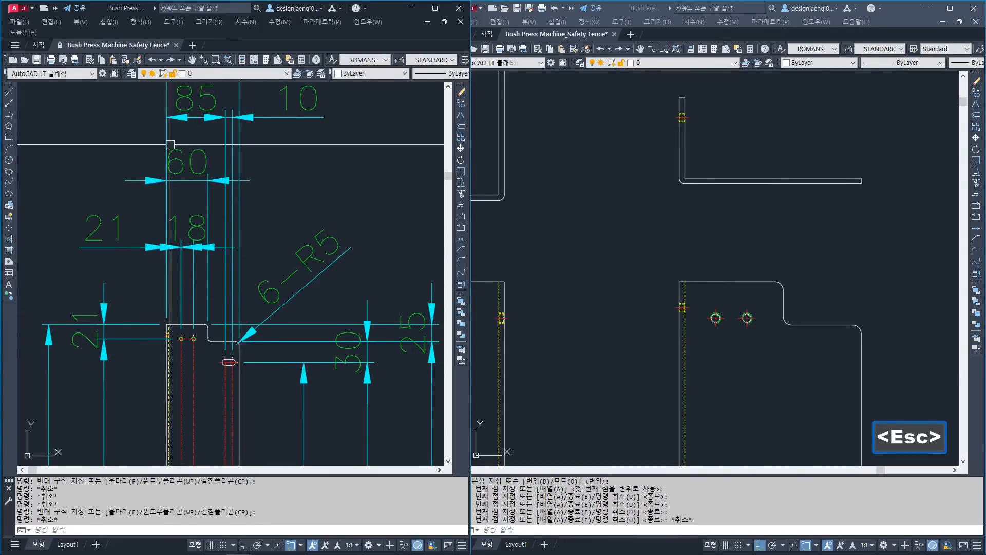
middle_drag(167, 168, 163, 228)
scroll(237, 493, up, 1)
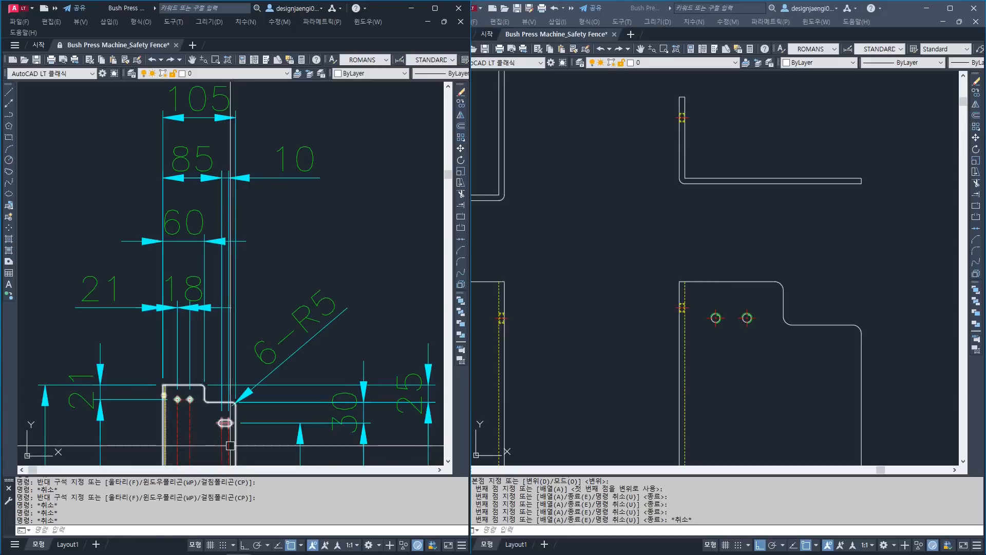
scroll(226, 428, up, 5)
key(Escape)
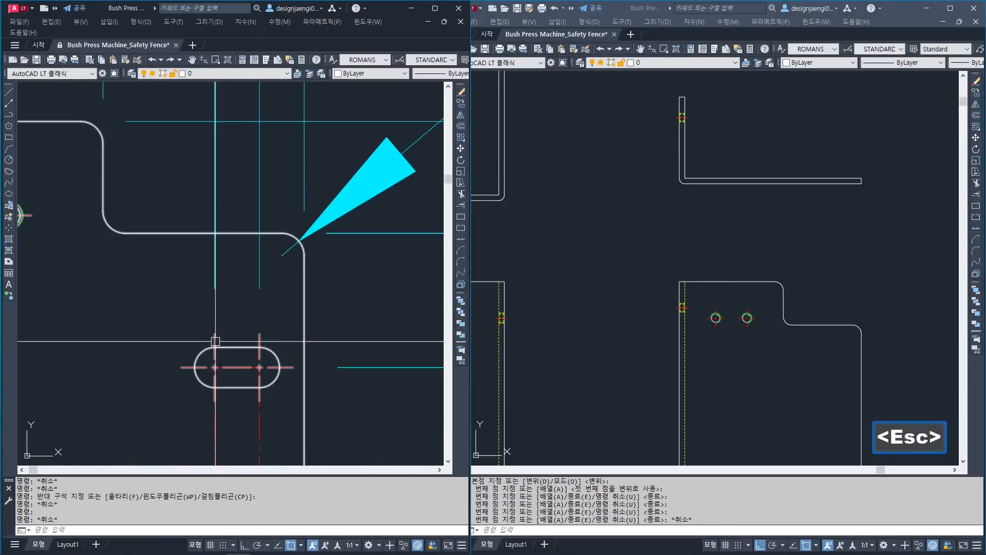
key(Escape)
scroll(260, 404, down, 5)
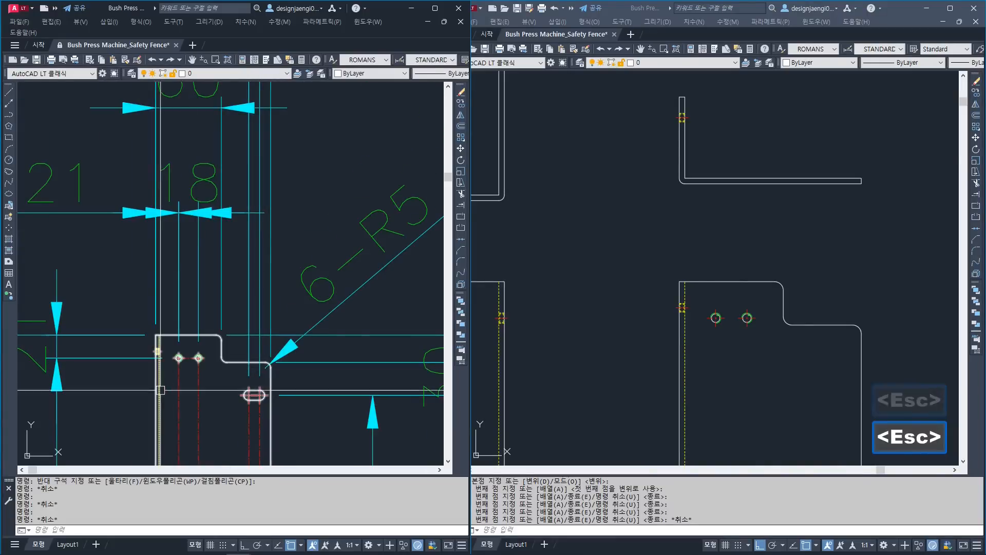
middle_drag(226, 237, 232, 352)
scroll(185, 167, down, 4)
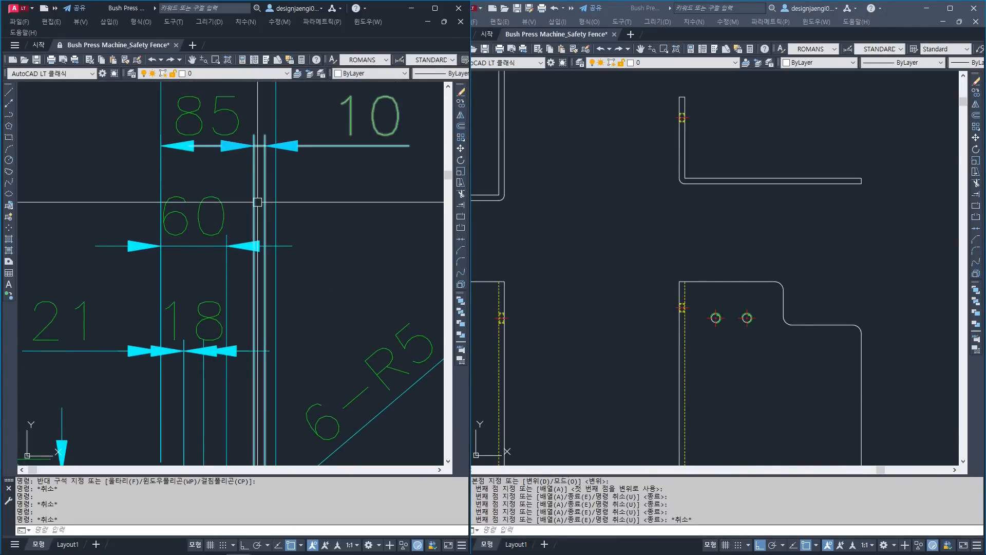
Examine the slot radius callout and edge-distance dimensions at the lower end of the reference's notched view.
middle_drag(294, 325, 321, 259)
middle_drag(302, 411, 315, 156)
scroll(308, 224, down, 4)
middle_drag(330, 335, 330, 276)
scroll(323, 307, up, 7)
middle_drag(357, 390, 213, 300)
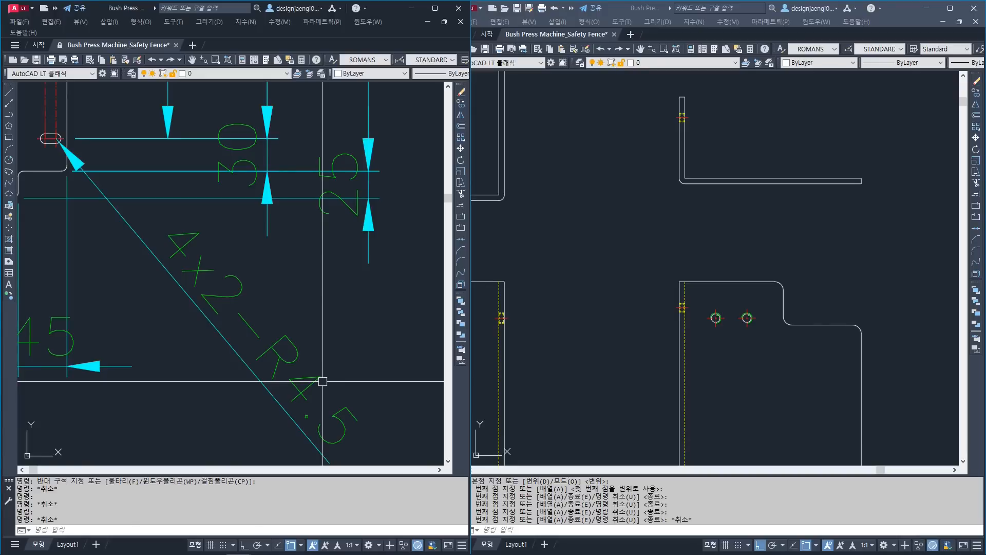
scroll(322, 381, down, 4)
middle_drag(199, 165, 190, 281)
middle_drag(215, 107, 219, 324)
middle_drag(204, 162, 204, 345)
scroll(212, 238, down, 4)
middle_drag(209, 416, 216, 281)
scroll(225, 339, up, 6)
scroll(205, 268, up, 2)
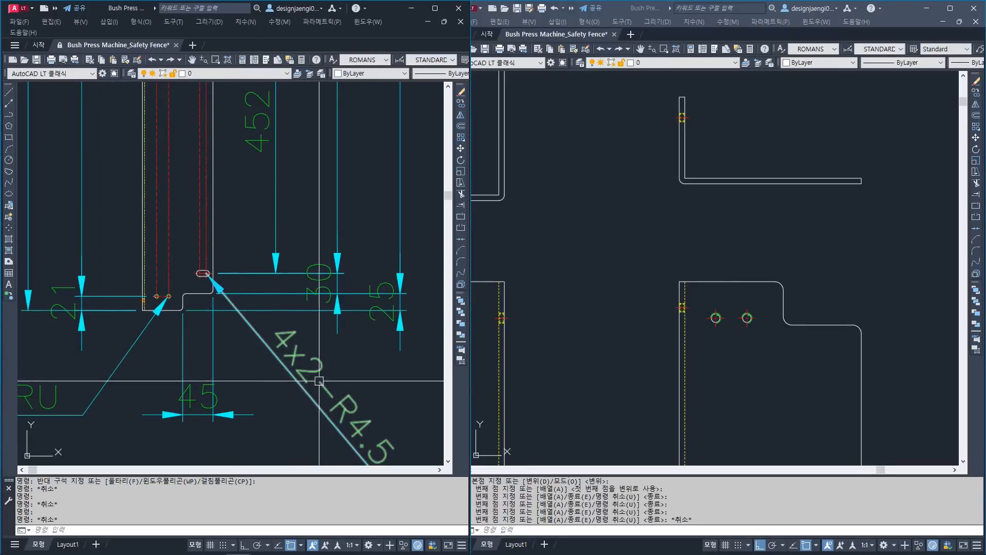
scroll(206, 268, up, 2)
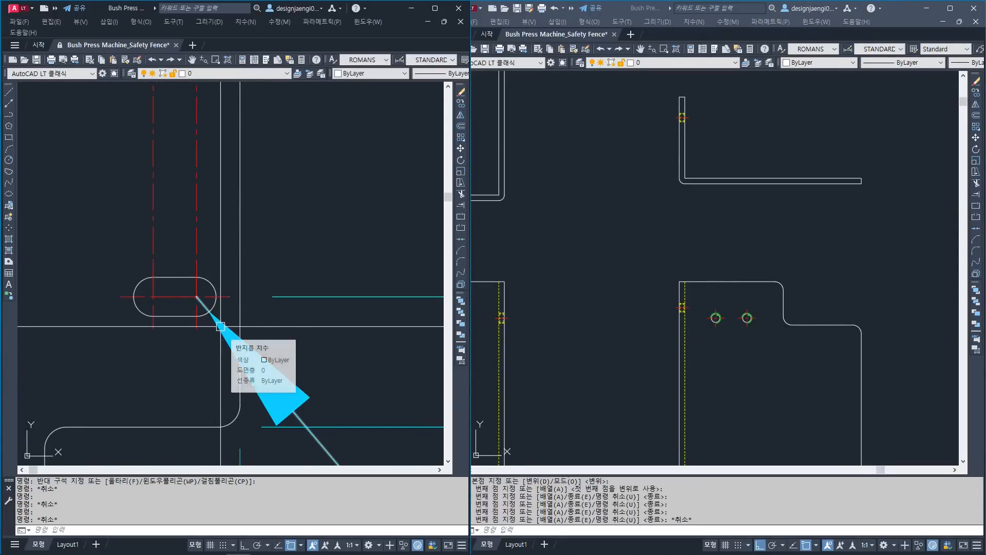
scroll(220, 326, down, 8)
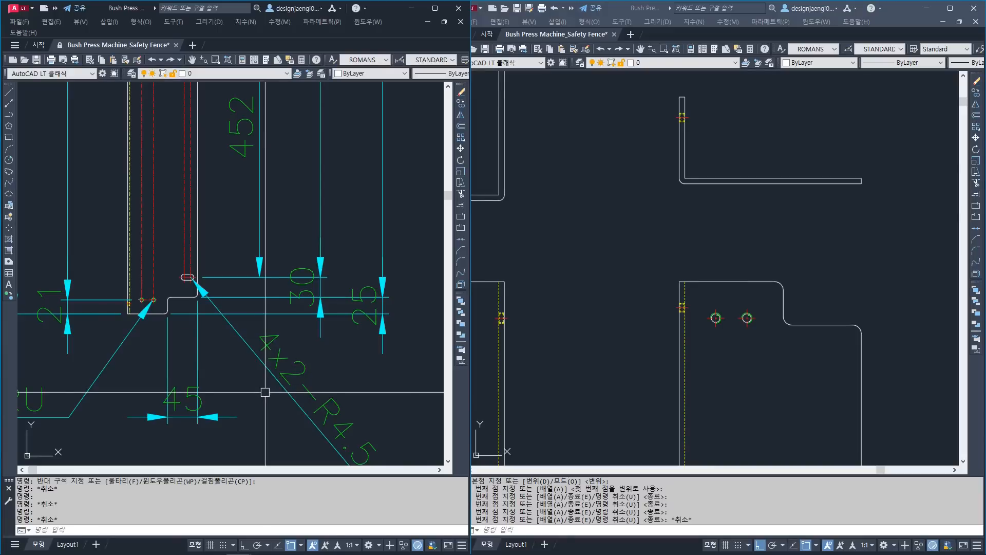
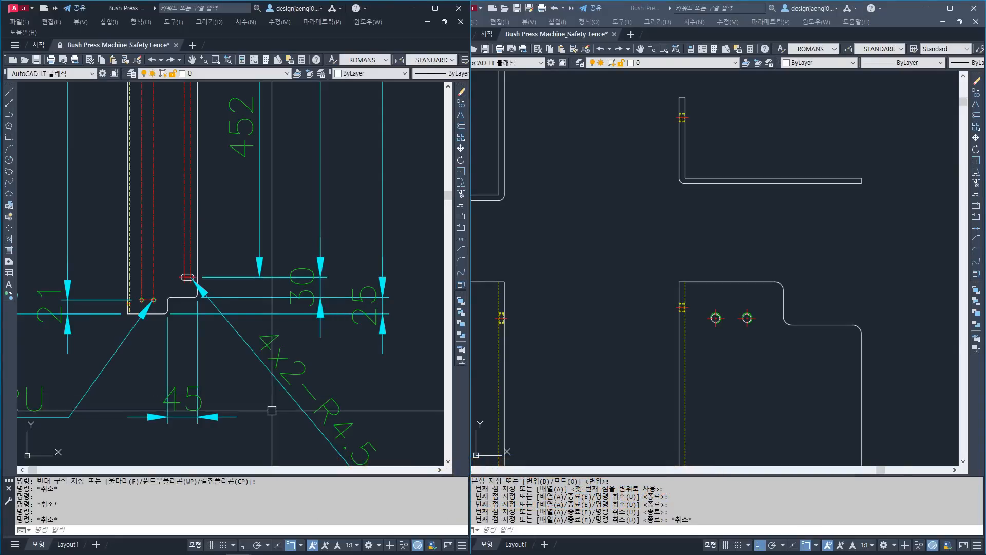
Examine the vertical slot spacing and the upper slot's shape in the reference's notched view.
middle_drag(237, 386, 241, 414)
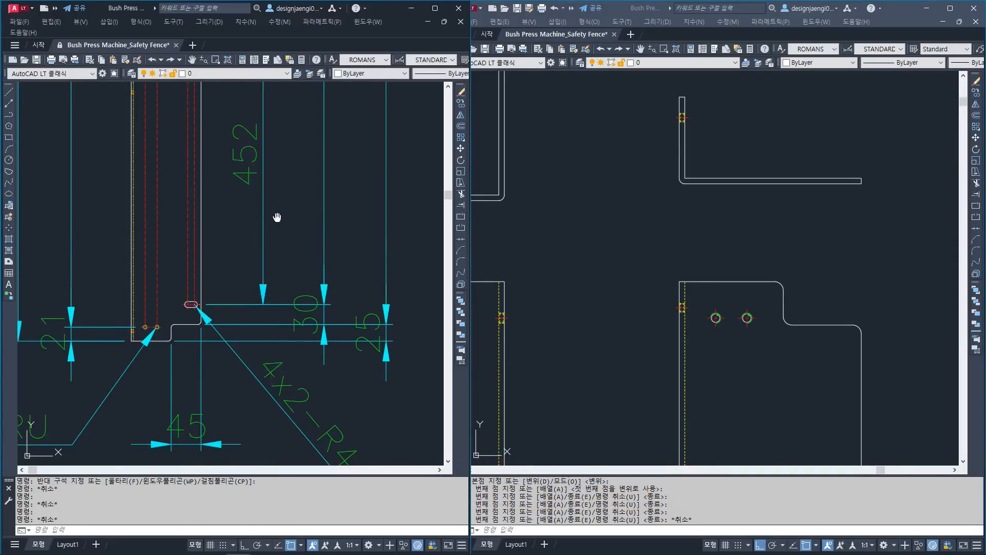
middle_drag(179, 131, 185, 229)
middle_drag(276, 143, 284, 329)
middle_drag(280, 137, 286, 266)
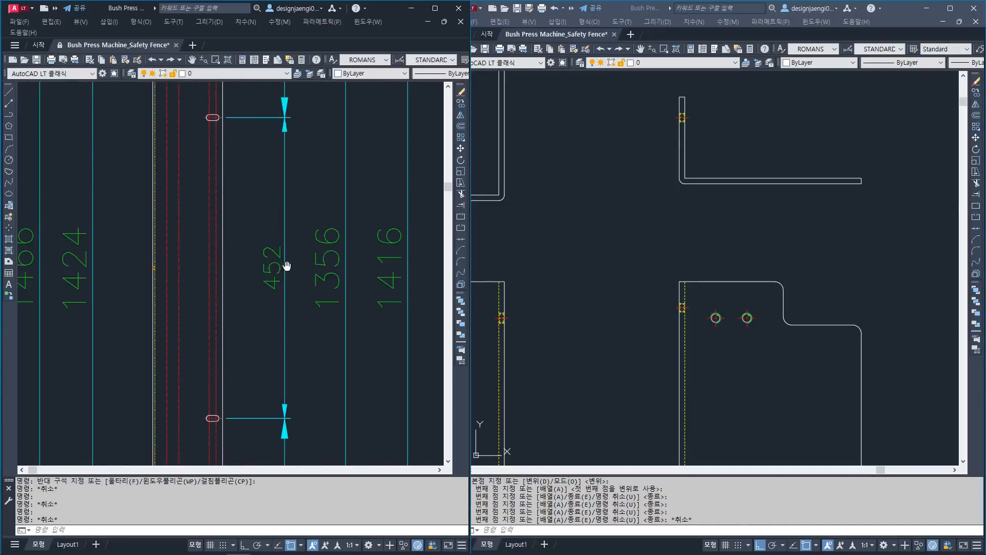
middle_drag(266, 102, 263, 315)
mouse_move(270, 149)
middle_down()
mouse_move(268, 289)
mouse_move(254, 237)
middle_up()
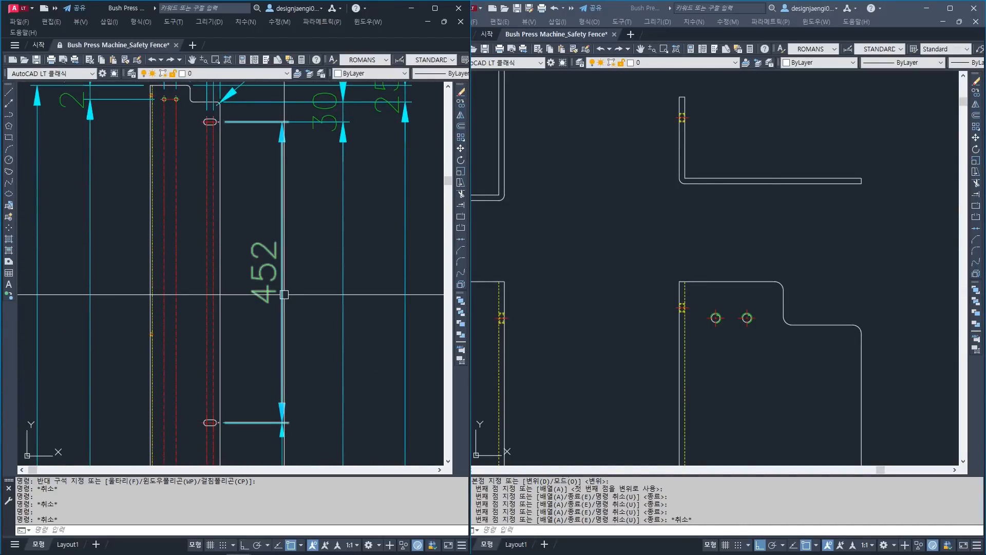
scroll(260, 226, down, 4)
scroll(247, 165, up, 6)
scroll(252, 357, up, 5)
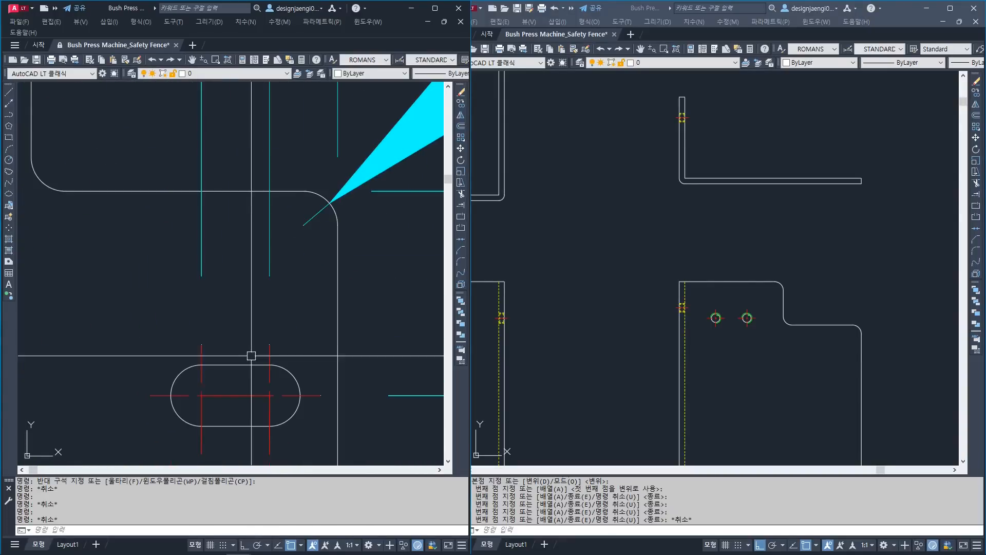
scroll(230, 360, down, 4)
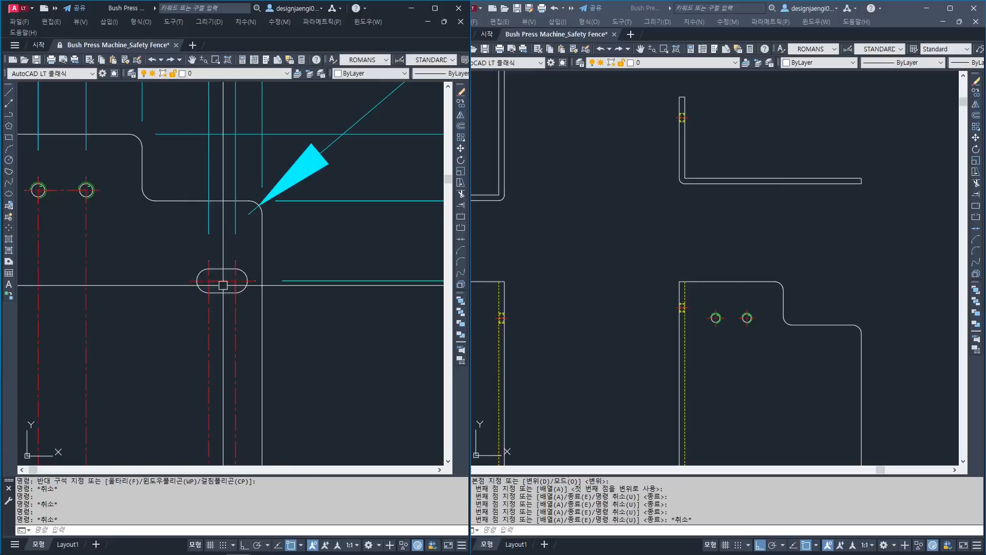
scroll(220, 297, up, 2)
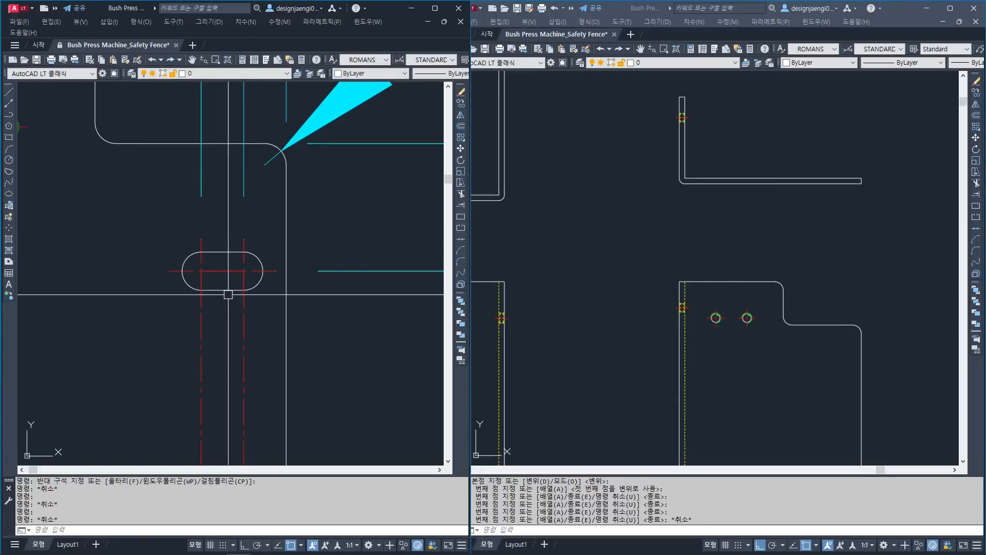
scroll(241, 334, up, 10)
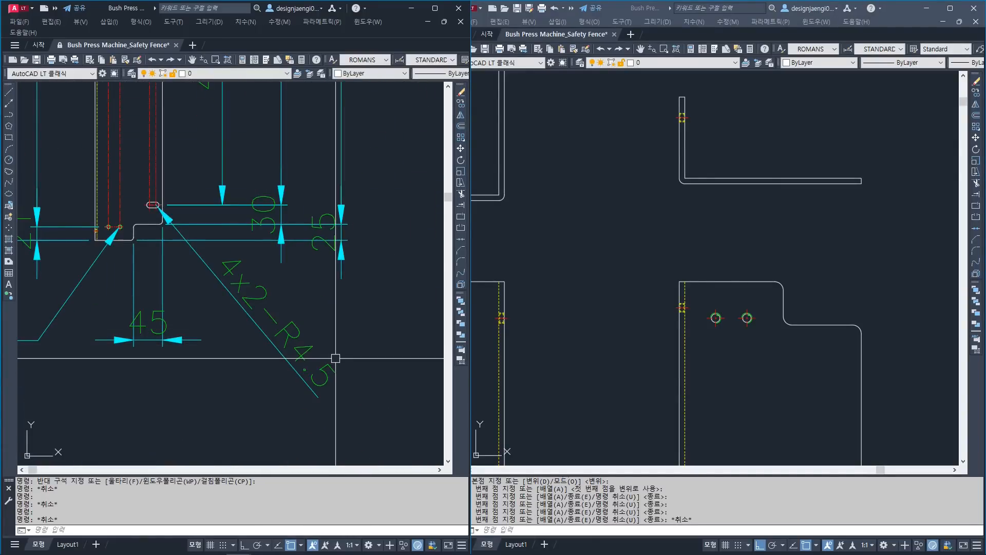
scroll(315, 361, down, 7)
middle_drag(297, 114, 293, 249)
scroll(293, 249, up, 7)
Draw a horizontal line 10 units long in the free space beside the redrawn notched view.
middle_drag(885, 309, 663, 282)
key(l)
key(space)
click(730, 247)
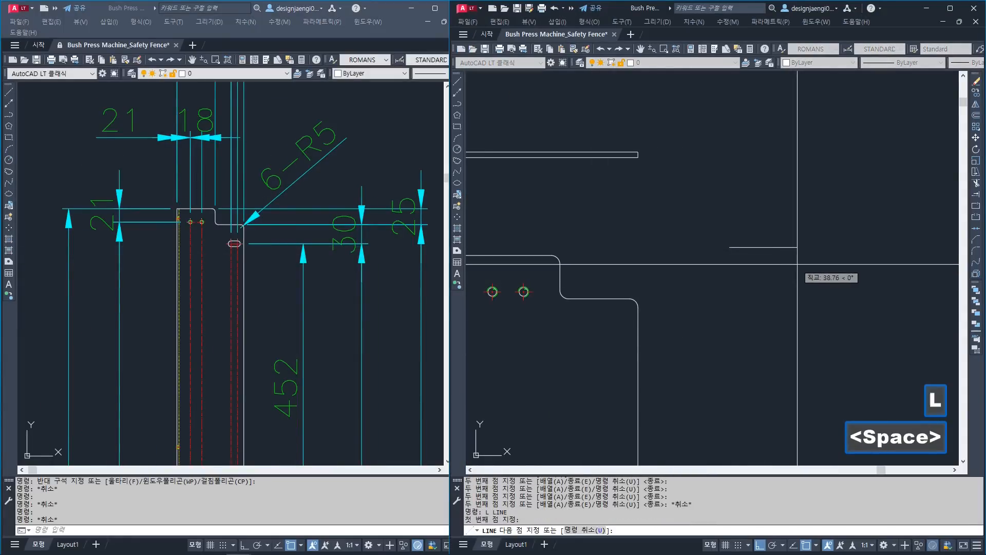
text(10)
key(Return)
key(Escape)
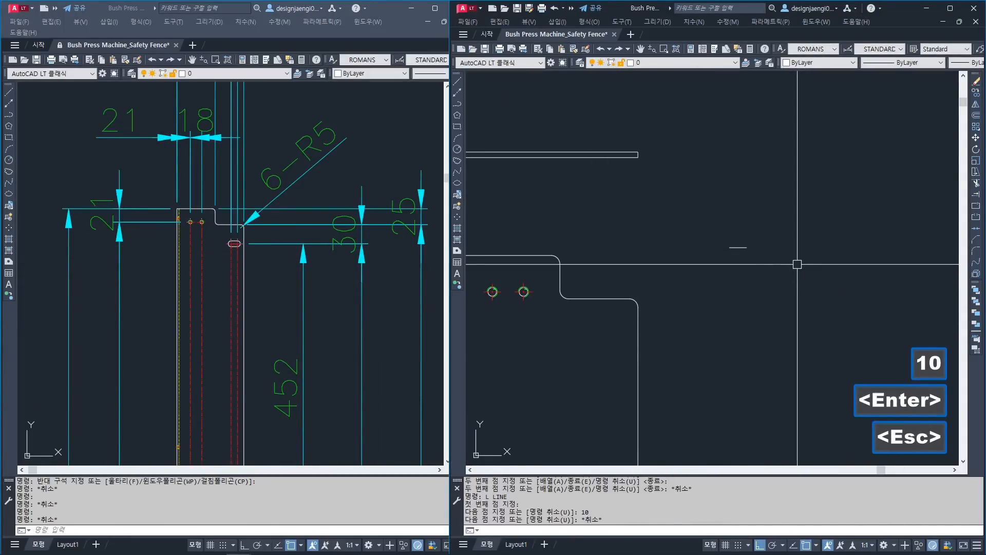
Copy the short horizontal line straight down by 9 units to form the slot's opposite side.
text(co)
key(space)
click(731, 198)
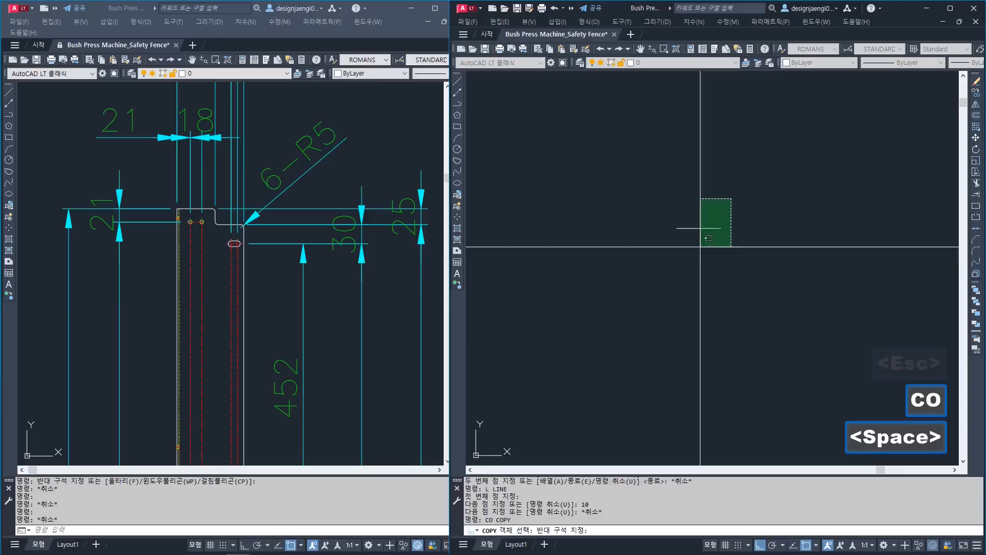
click(711, 234)
key(space)
click(762, 249)
text(9)
key(Return)
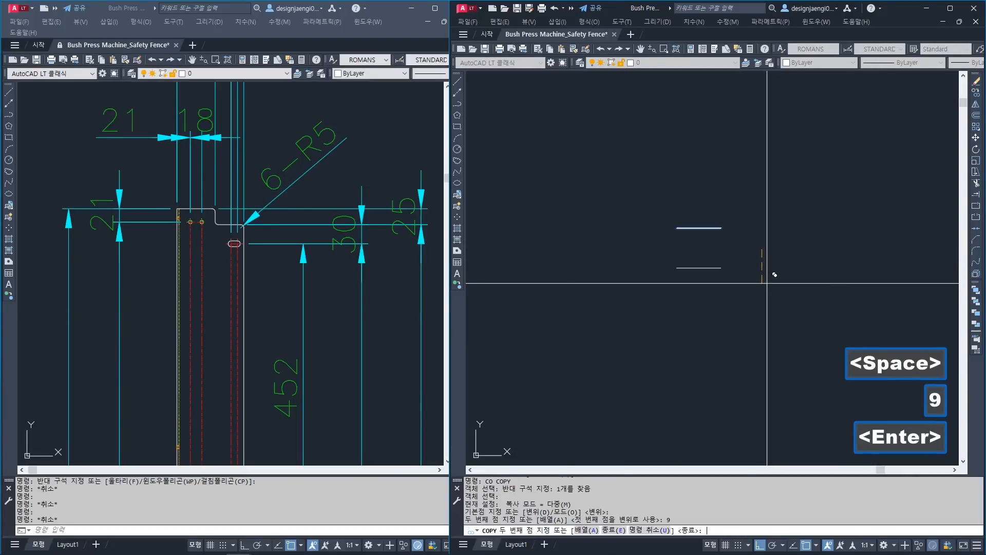
Measure the vertical spacing between the two short horizontal lines with a linear dimension preview.
key(Escape)
text(aa)
key(space)
click(722, 267)
click(722, 228)
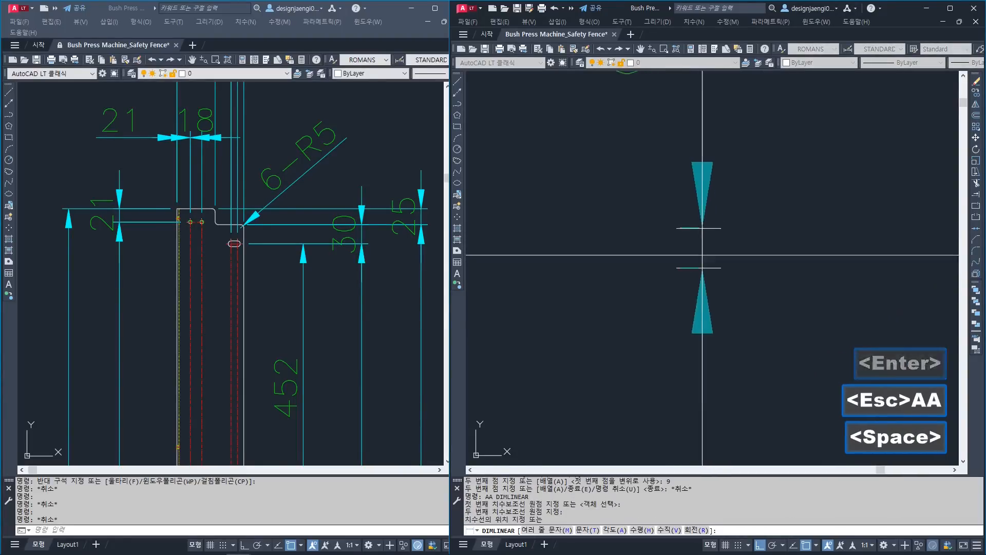
scroll(744, 260, down, 2)
key(Escape)
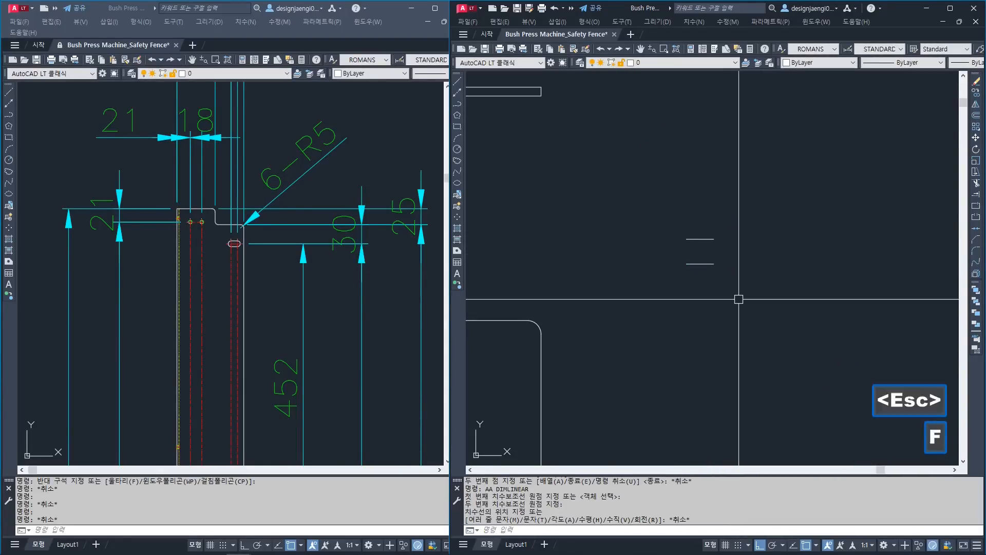
Close both ends of the two parallel lines with semicircular arcs using Fillet with radius 0.
key(space)
text(r)
key(space)
text(0)
key(space)
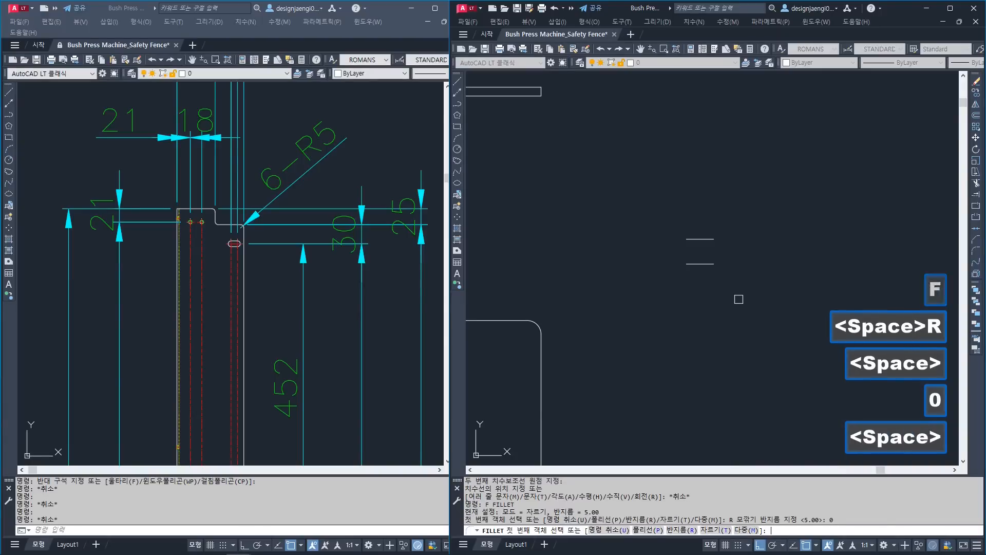
click(696, 260)
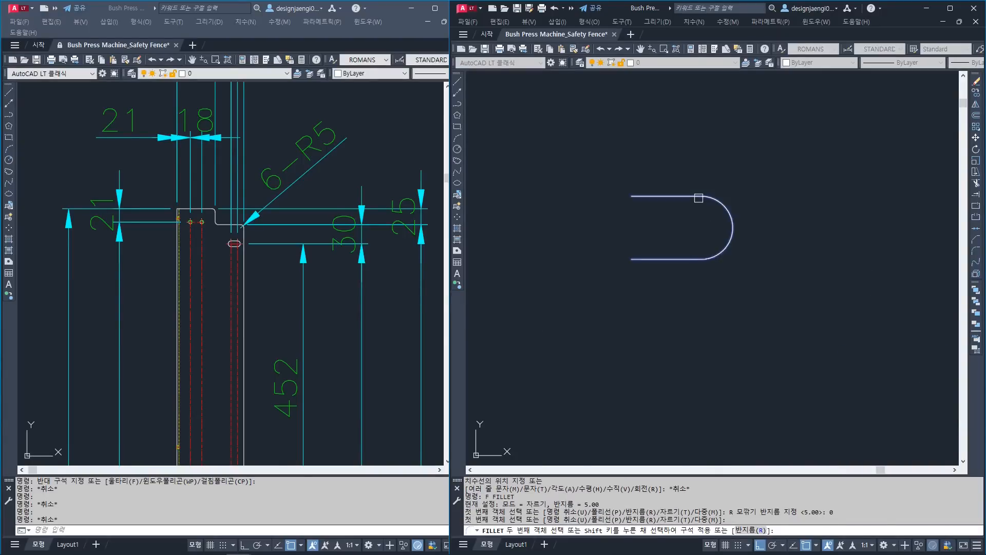
click(699, 197)
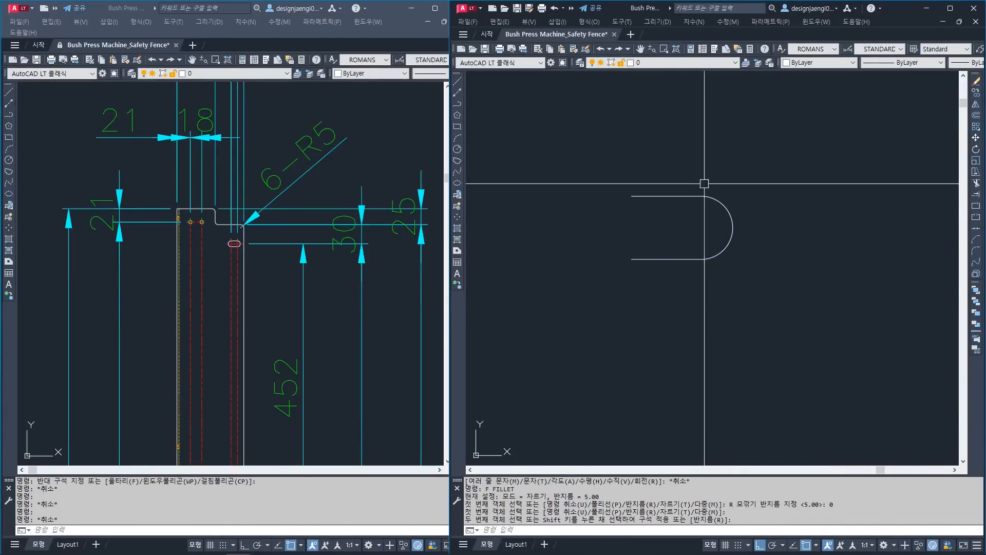
key(space)
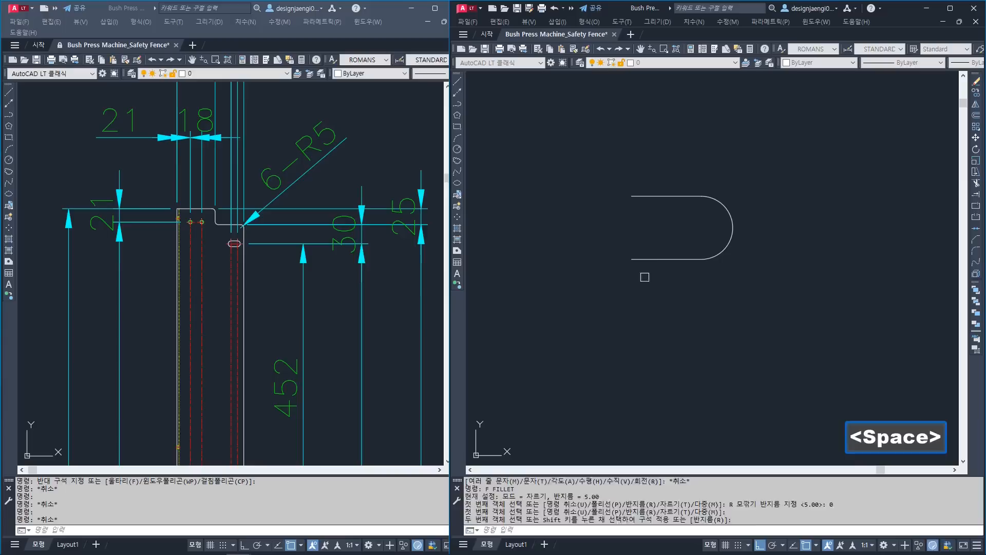
click(637, 258)
click(639, 197)
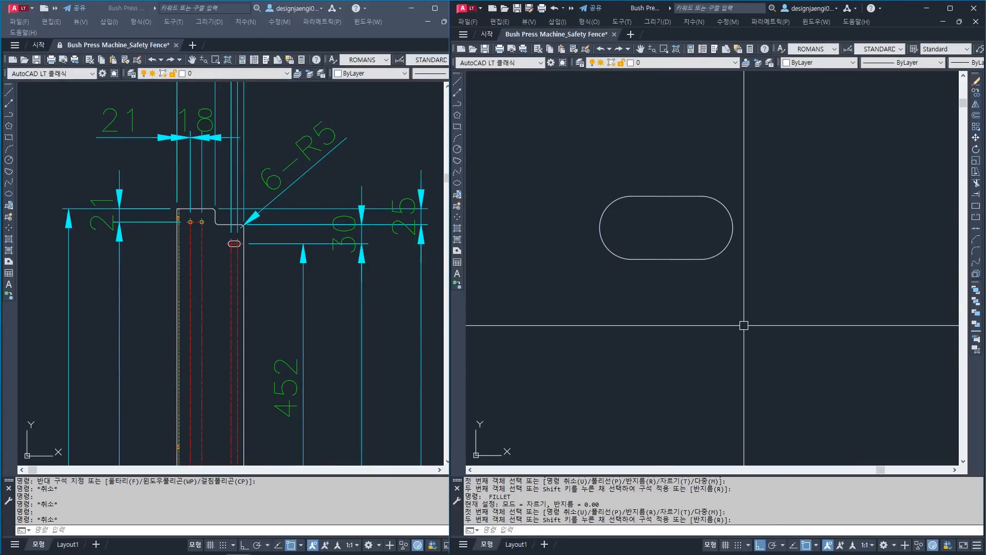
Draw a vertical line across each arc's endpoints and a horizontal line through the slot's middle from end to end.
key(l)
key(space)
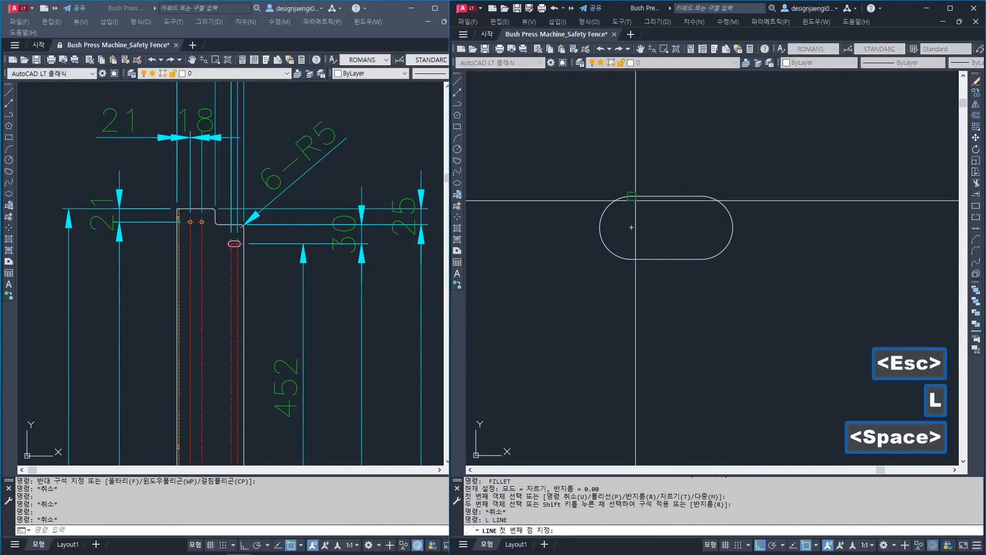
click(631, 196)
click(631, 259)
key(Escape)
key(space)
click(696, 191)
key(Escape)
key(space)
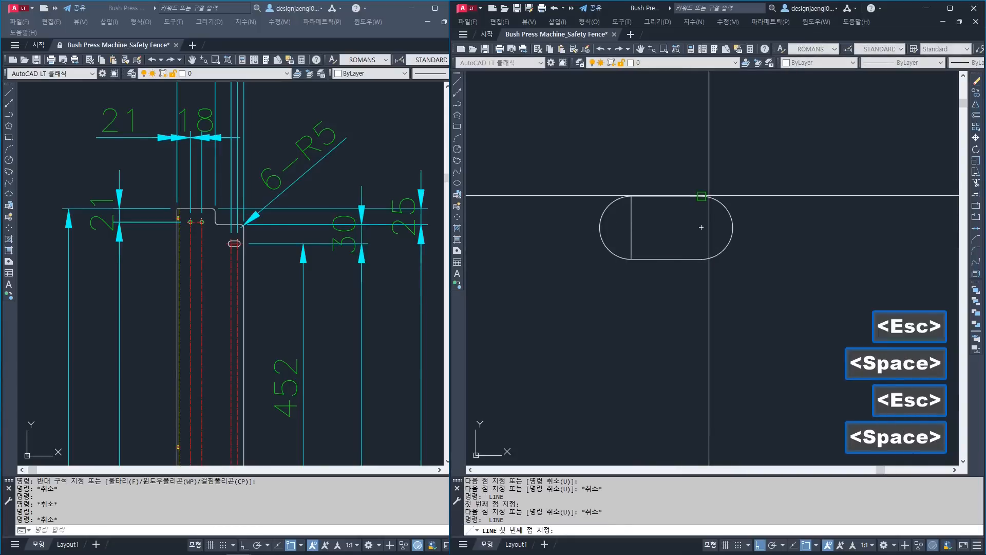
click(703, 196)
click(703, 254)
key(Escape)
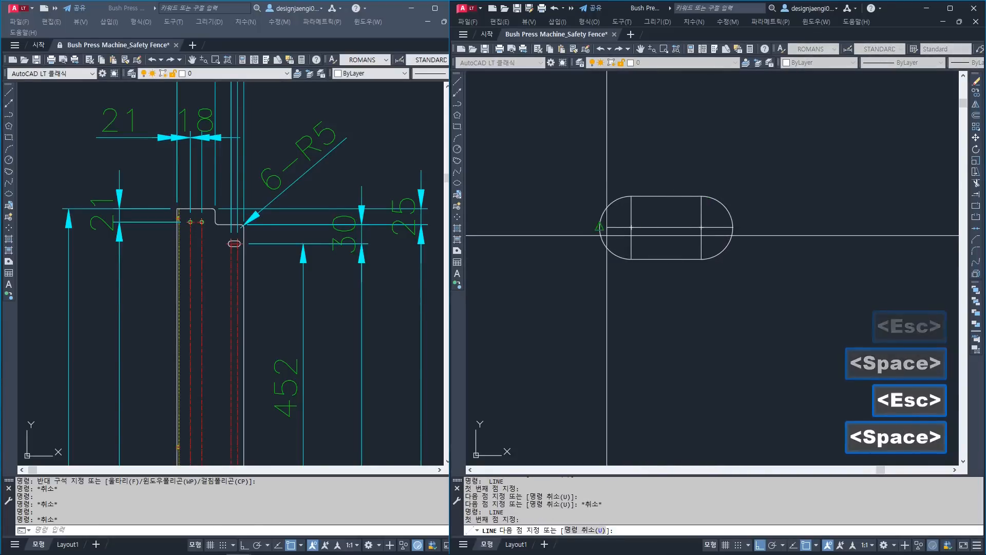
Put the slot's two vertical lines and its horizontal middle line on layer 001.
click(718, 214)
click(621, 233)
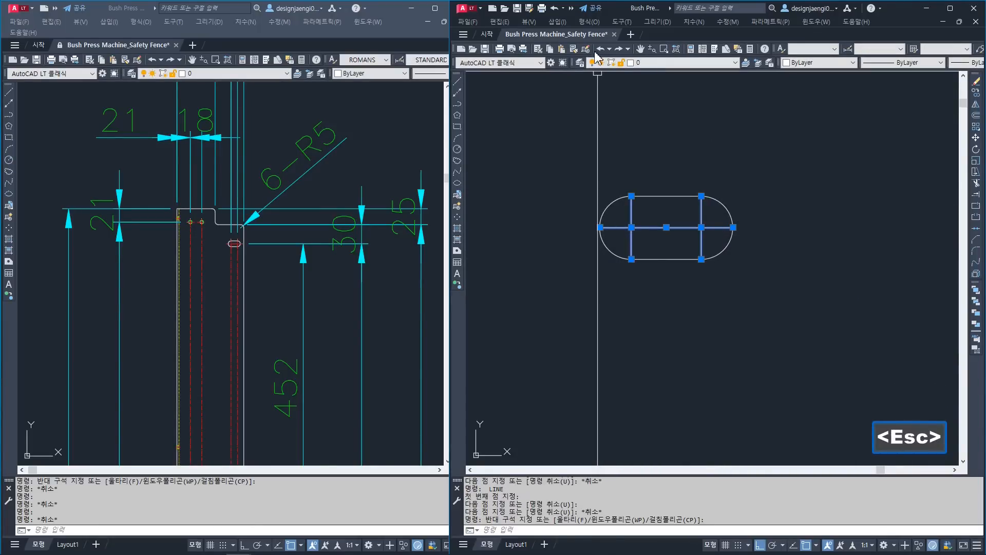
click(622, 65)
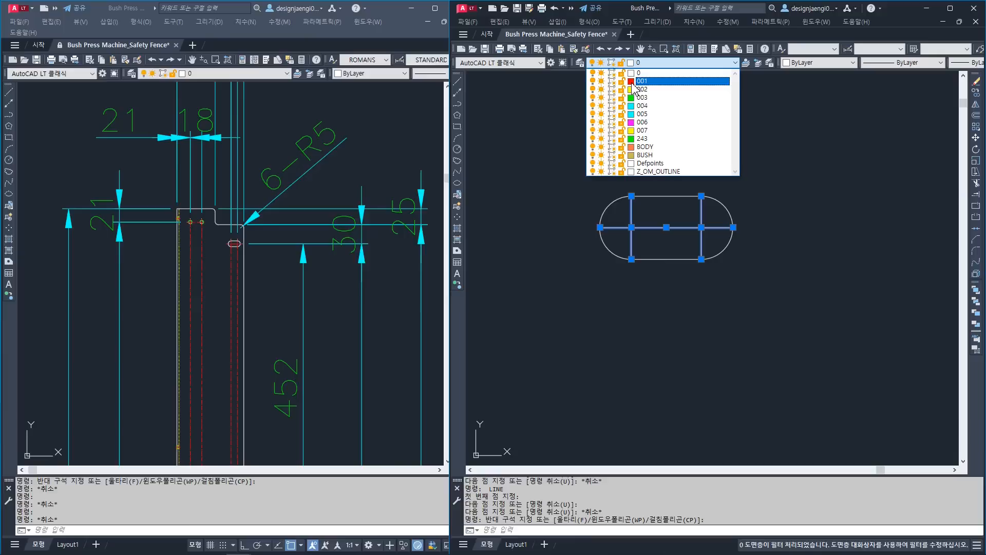
key(Escape)
key(Escape)
click(616, 237)
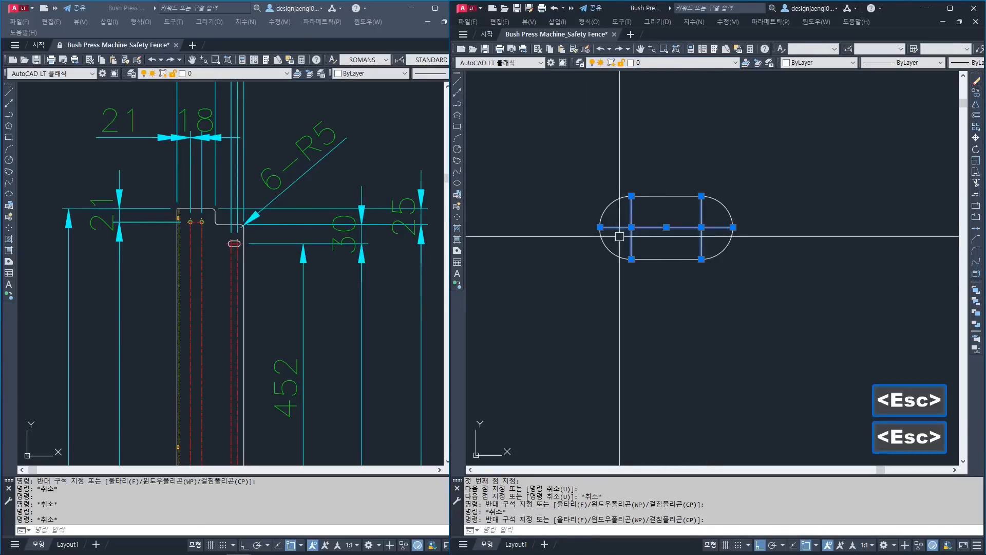
click(645, 62)
click(644, 81)
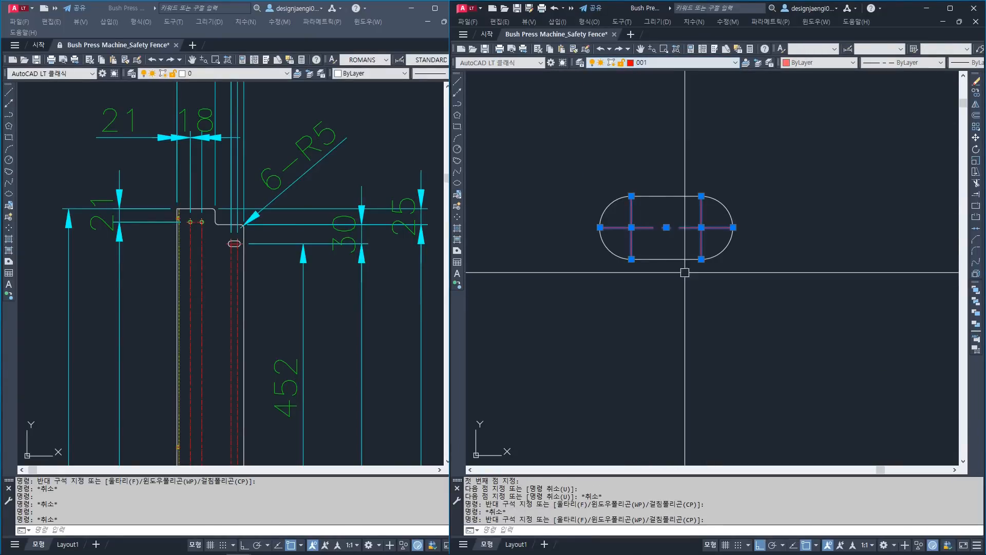
key(Escape)
Offset the slot's two end arcs outward by 3.
text(o)
key(space)
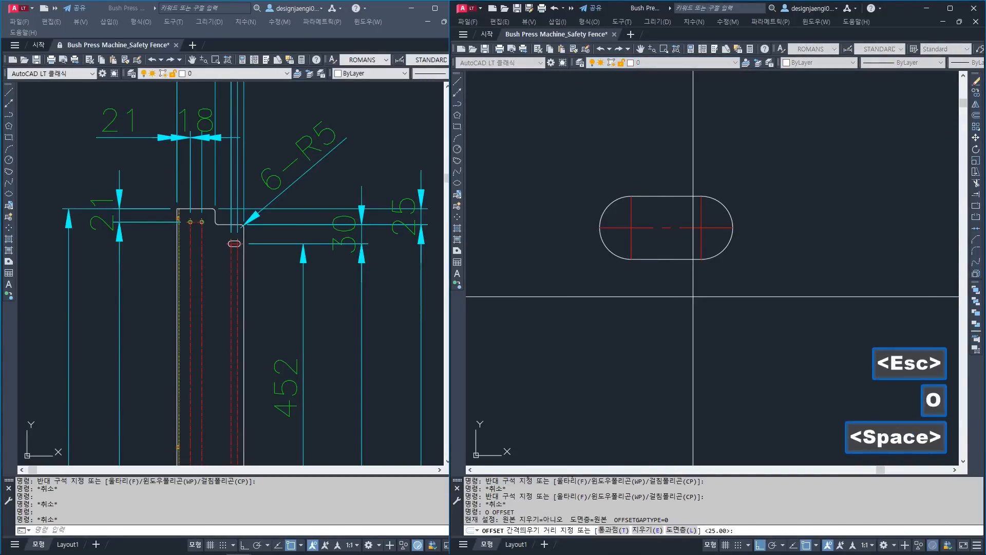
text(3)
key(space)
click(614, 209)
click(711, 205)
click(738, 198)
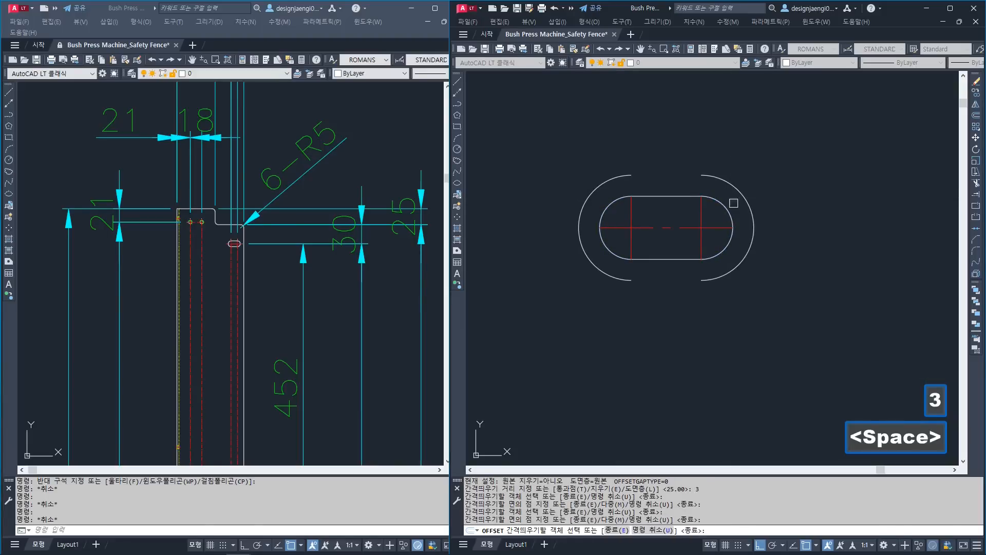
key(space)
key(Escape)
Extend the slot's red centre lines at both ends out to the offset arcs.
text(ex)
key(space)
click(738, 196)
click(612, 181)
key(space)
click(643, 209)
click(619, 218)
click(617, 222)
click(614, 231)
click(625, 238)
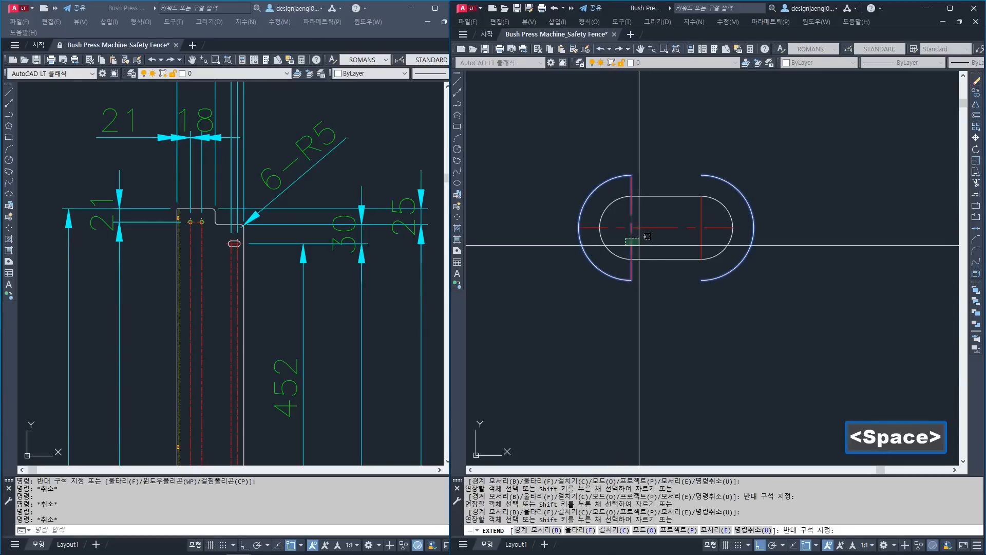
click(711, 220)
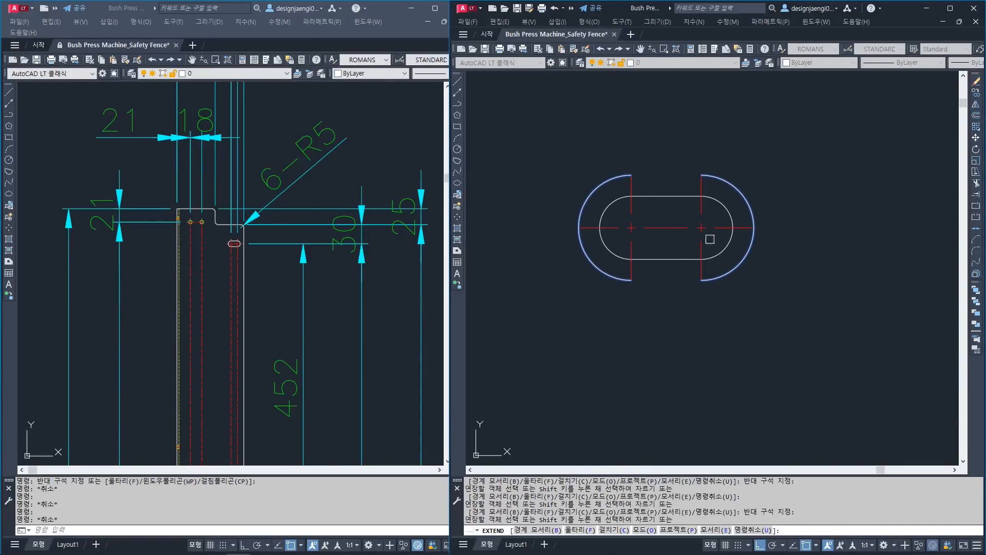
key(Escape)
Erase the two offset helper arcs around the slot.
text(e)
key(space)
click(735, 196)
click(727, 177)
key(space)
click(608, 183)
key(space)
key(Escape)
text(m)
key(space)
click(749, 176)
click(606, 293)
key(space)
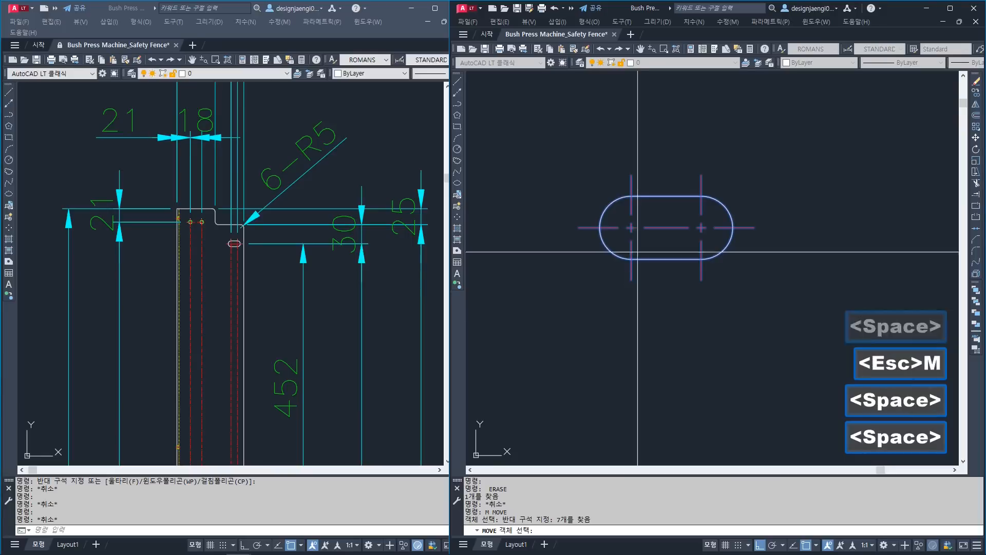
key(Escape)
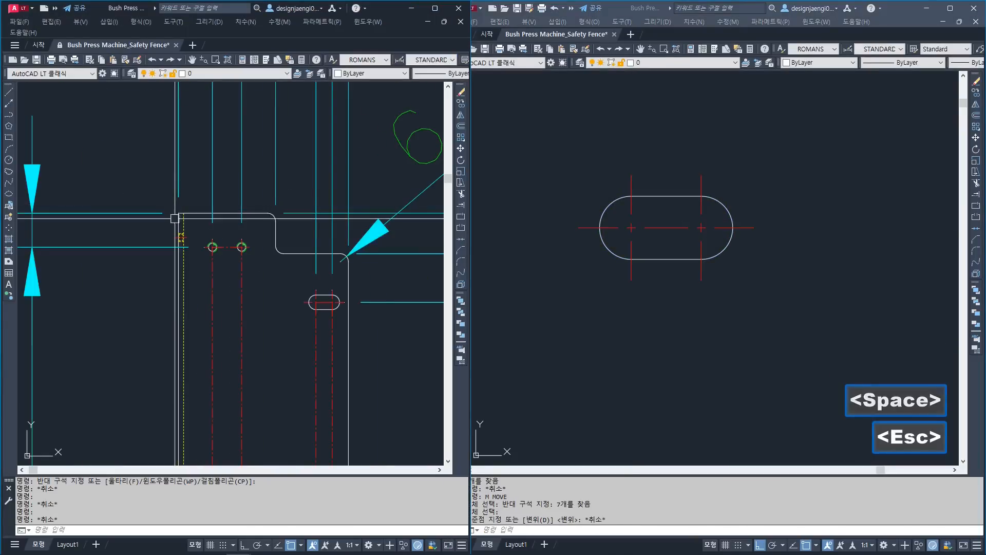
scroll(308, 231, down, 5)
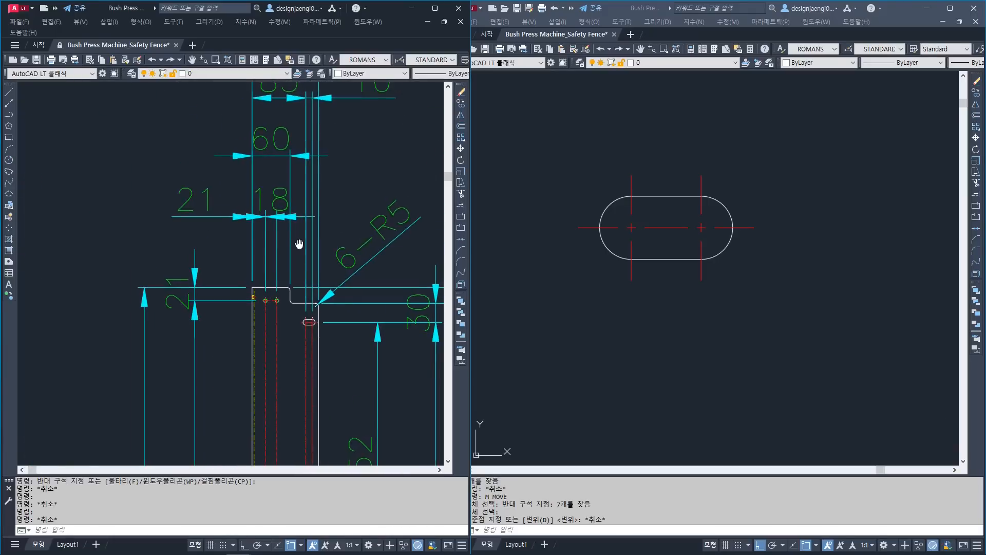
Try to move the slot by its left arc centre onto the notched view's upper-left corner.
click(489, 238)
key(Escape)
text(m)
key(space)
click(761, 272)
click(618, 147)
key(space)
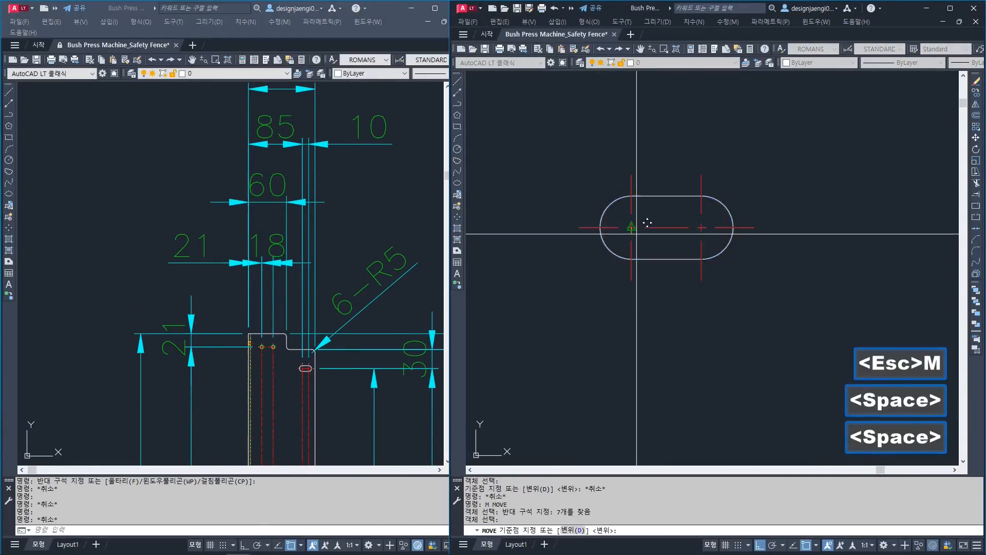
click(637, 233)
scroll(647, 267, down, 8)
scroll(586, 299, up, 6)
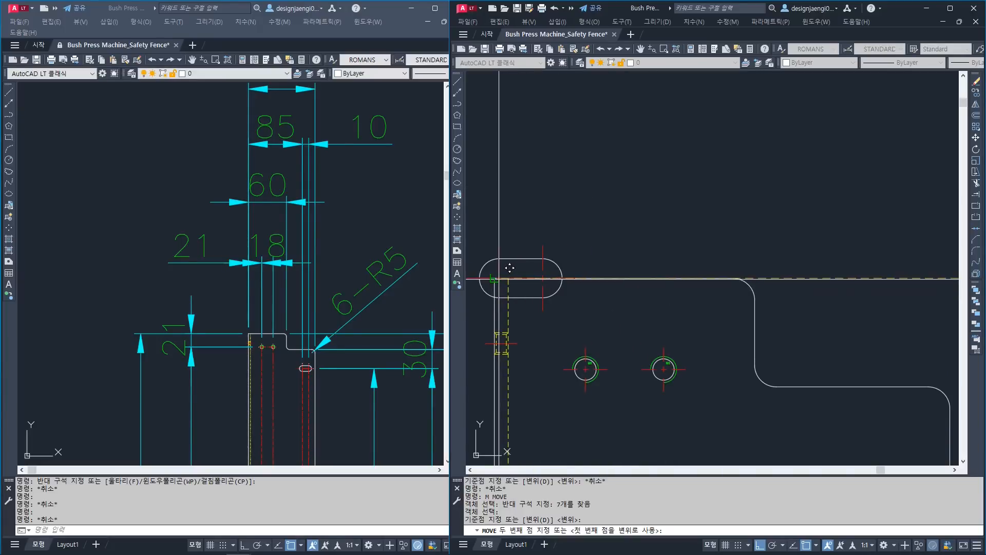
key(Escape)
scroll(620, 221, up, 8)
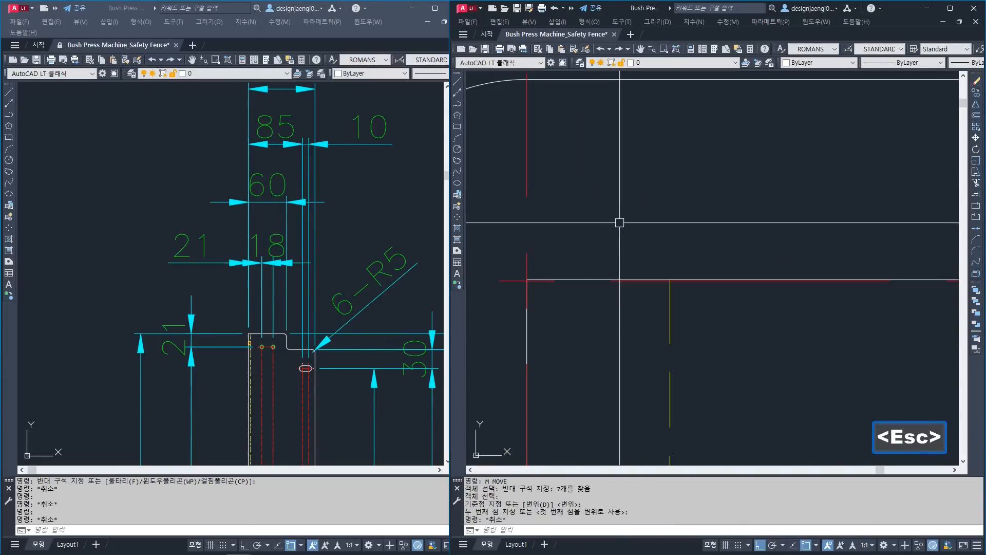
Move the slot with its centre lines straight up, clear of the notched view's upper edge.
scroll(619, 222, down, 8)
key(Escape)
text(m)
click(519, 158)
click(733, 306)
key(space)
click(701, 208)
middle_drag(705, 161, 699, 252)
click(701, 206)
key(Escape)
key(space)
click(744, 156)
click(560, 284)
key(space)
click(596, 240)
scroll(633, 316, up, 4)
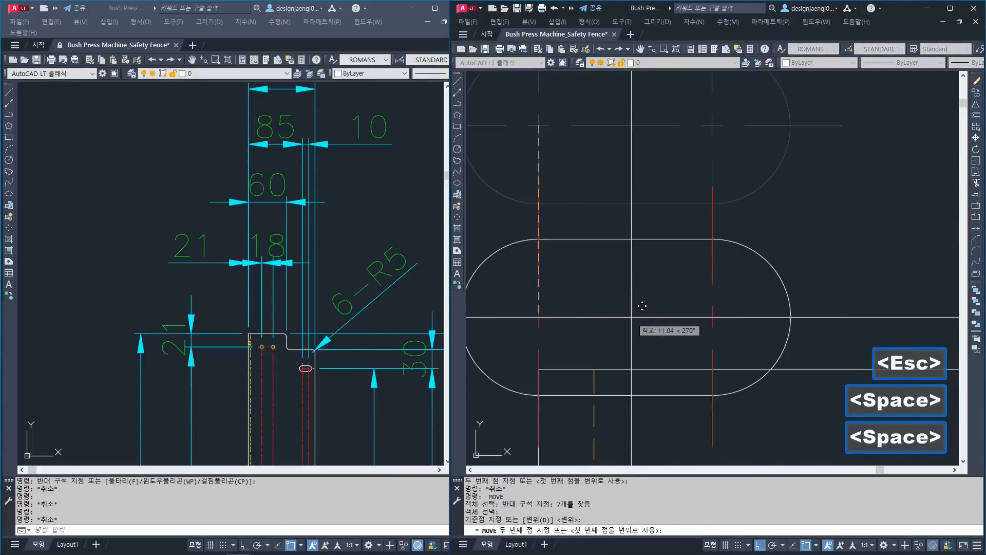
scroll(631, 321, down, 4)
key(Escape)
key(Escape)
Move the slot by its left arc centre onto the notched view's upper-left corner, with ortho off and endpoint snap.
key(space)
click(740, 178)
click(554, 299)
key(space)
click(595, 245)
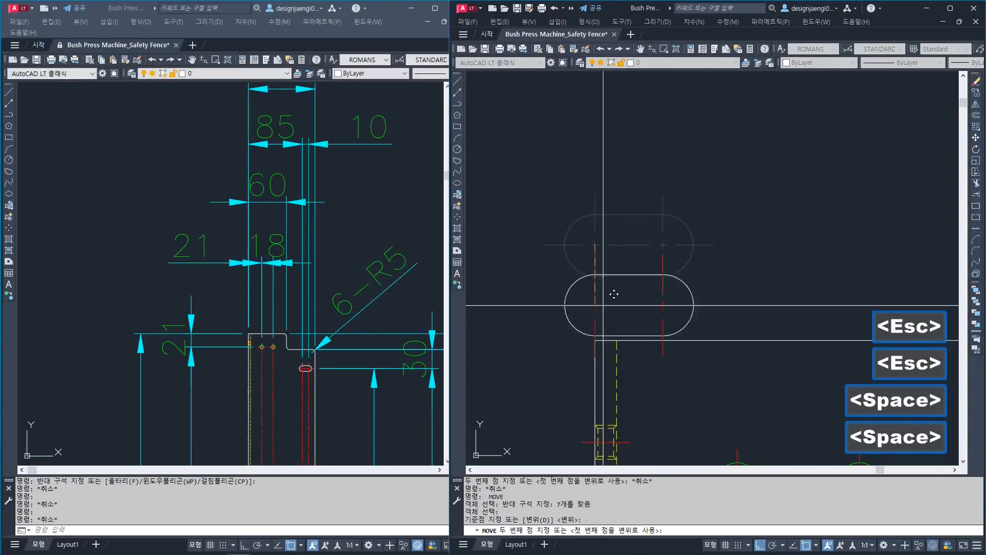
scroll(610, 277, up, 6)
key(F8)
scroll(603, 336, down, 2)
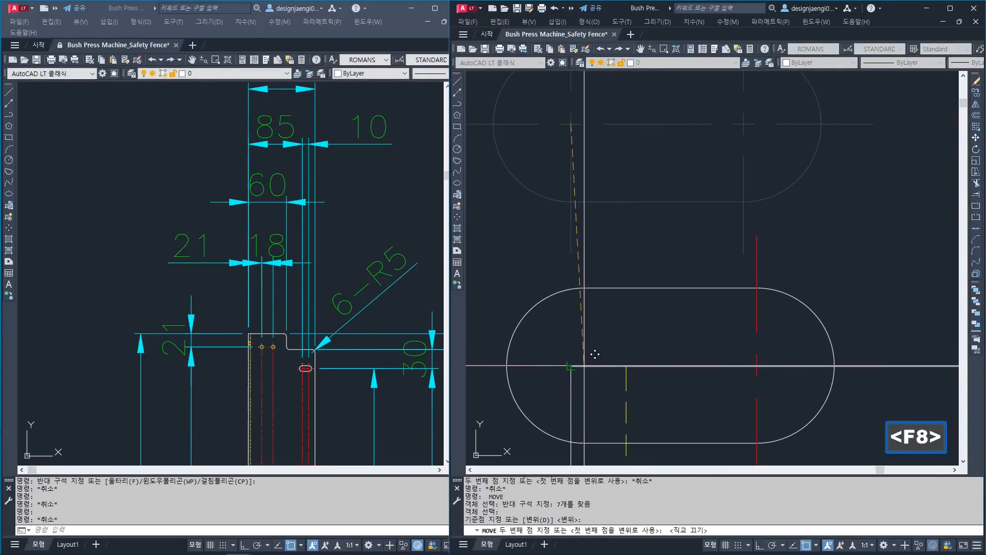
shift+right_click(568, 378)
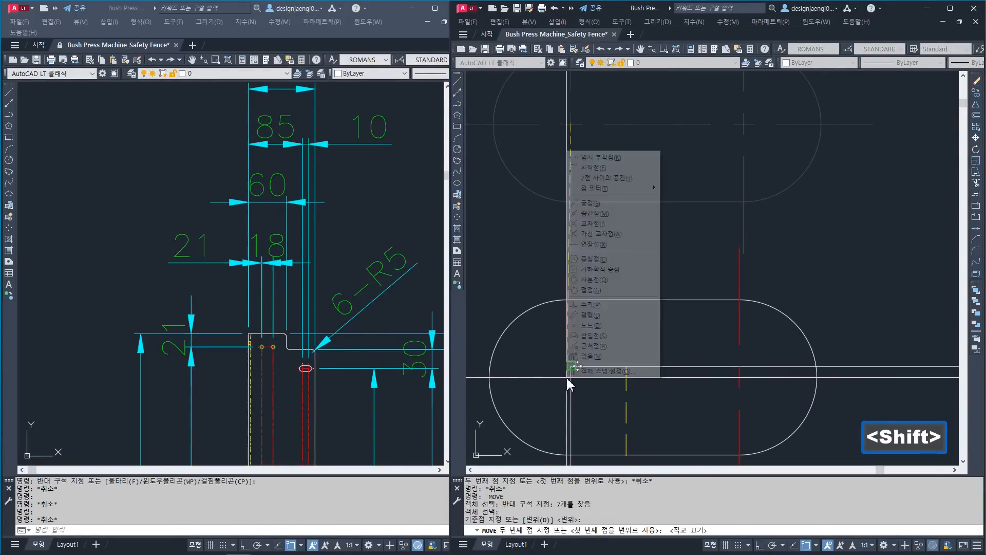
key(e)
key(Escape)
scroll(602, 308, down, 8)
key(Escape)
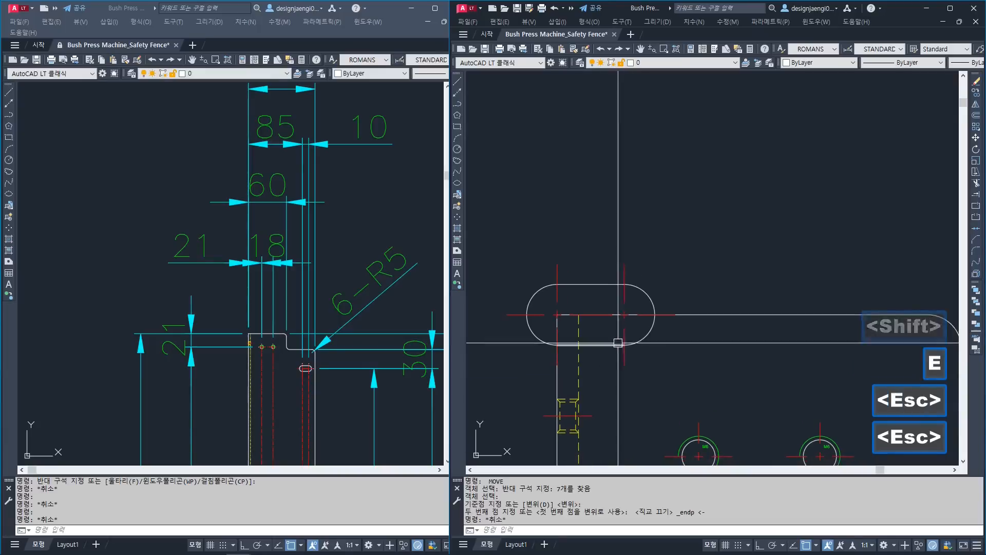
Move the slot and its centre lines 85 units horizontally to the right with ortho on.
text(m)
key(space)
click(561, 272)
click(654, 341)
key(space)
click(657, 270)
middle_drag(693, 278, 610, 279)
key(F8)
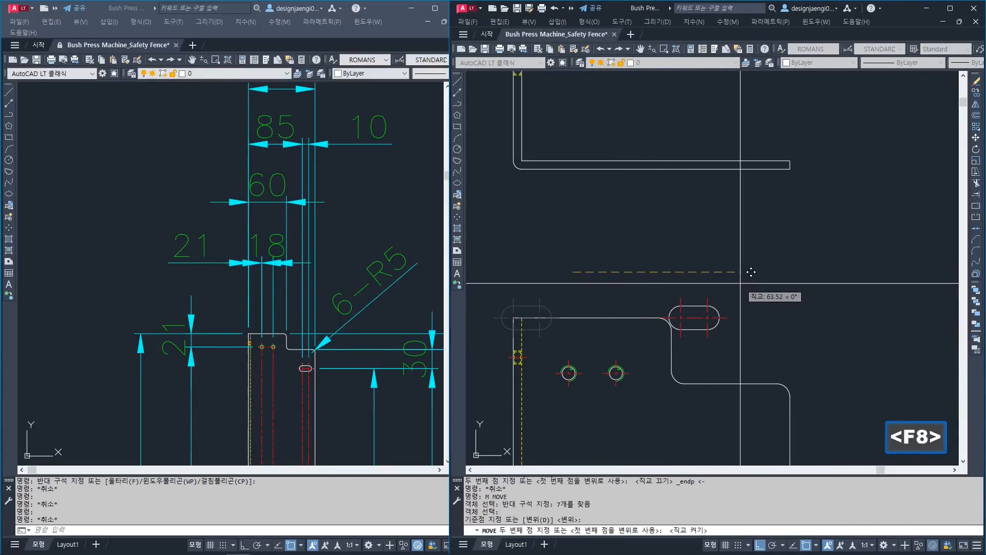
key(Return)
middle_drag(740, 317, 688, 281)
key(Escape)
Move the slot with its centre lines straight down so it is centred on the notched view's lower shoulder edge.
middle_drag(314, 381, 221, 346)
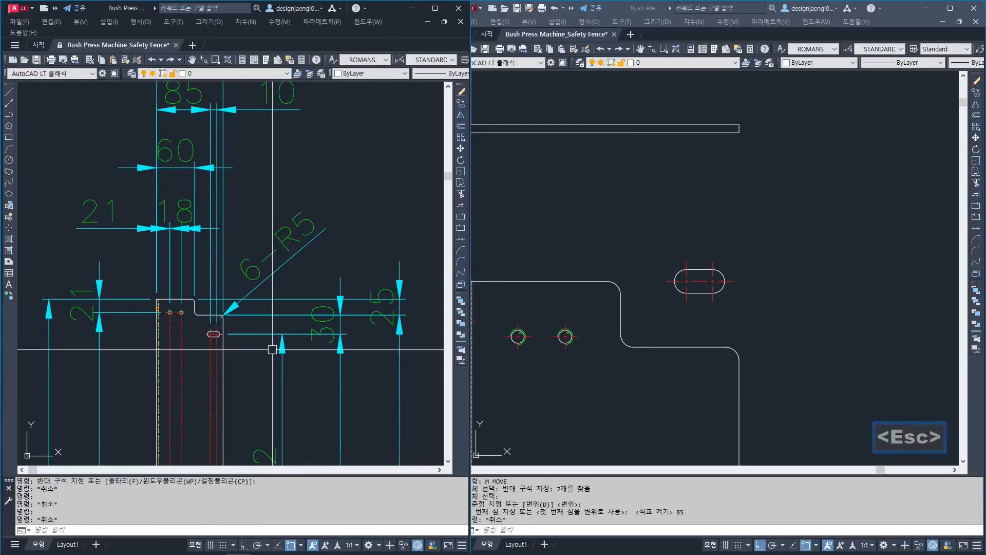
scroll(229, 329, up, 4)
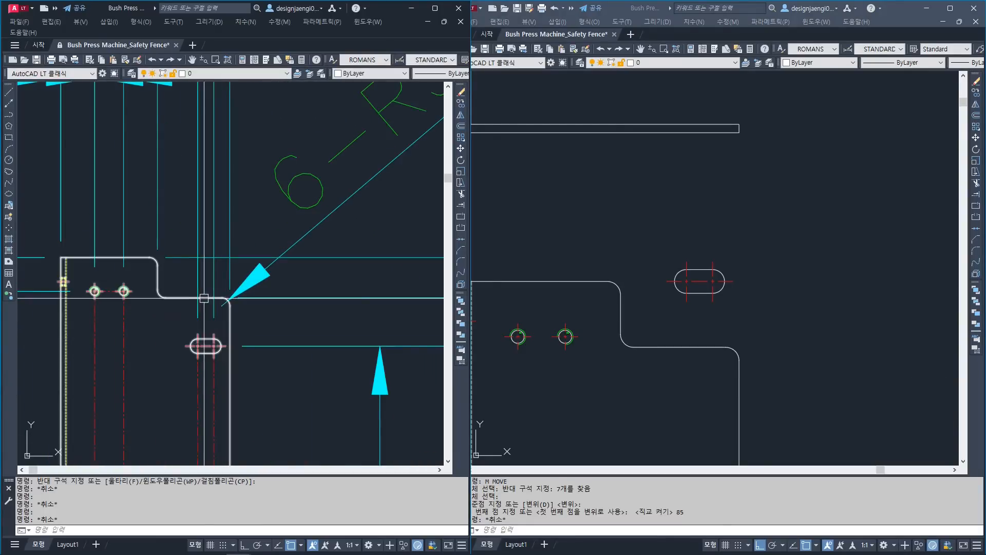
scroll(222, 298, down, 4)
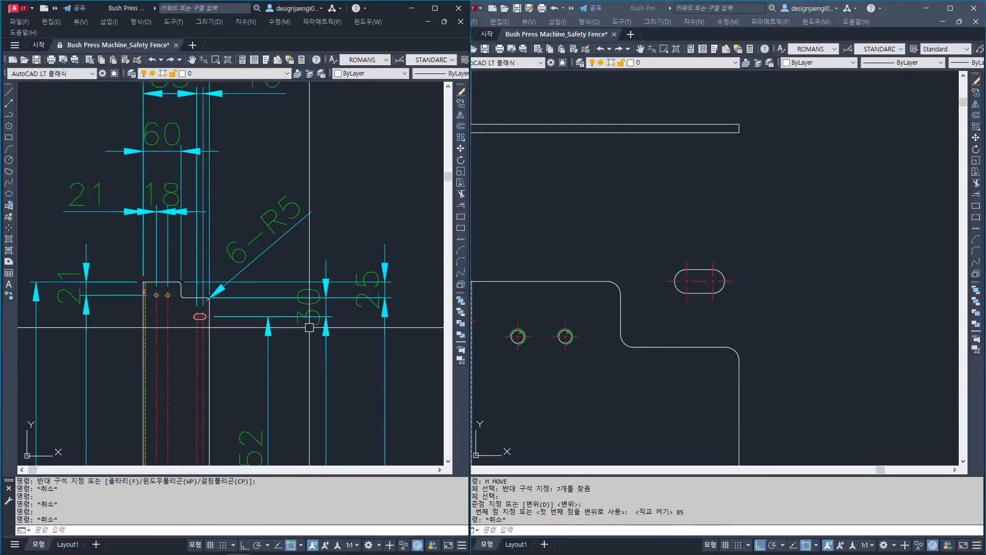
click(737, 304)
key(Escape)
text(m)
key(space)
click(742, 250)
click(672, 313)
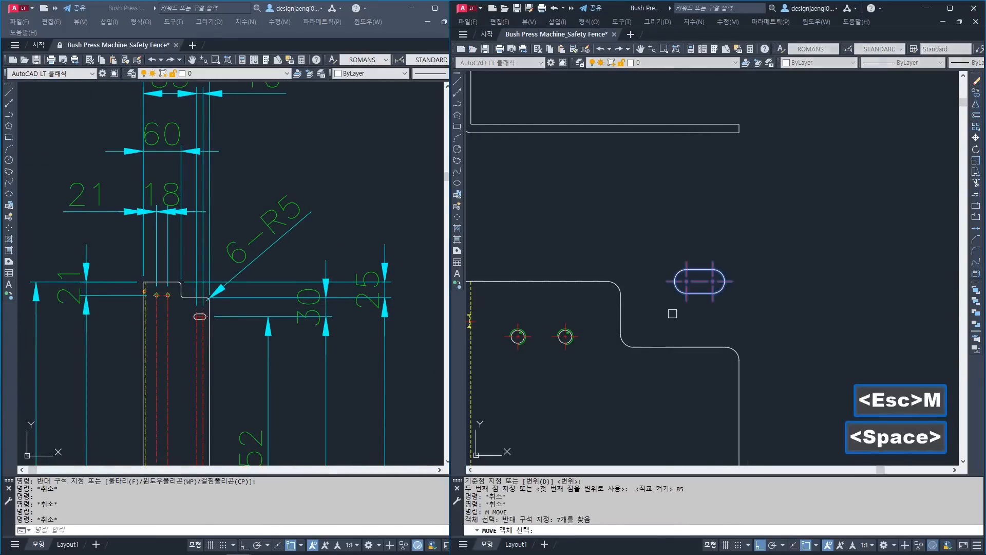
click(700, 281)
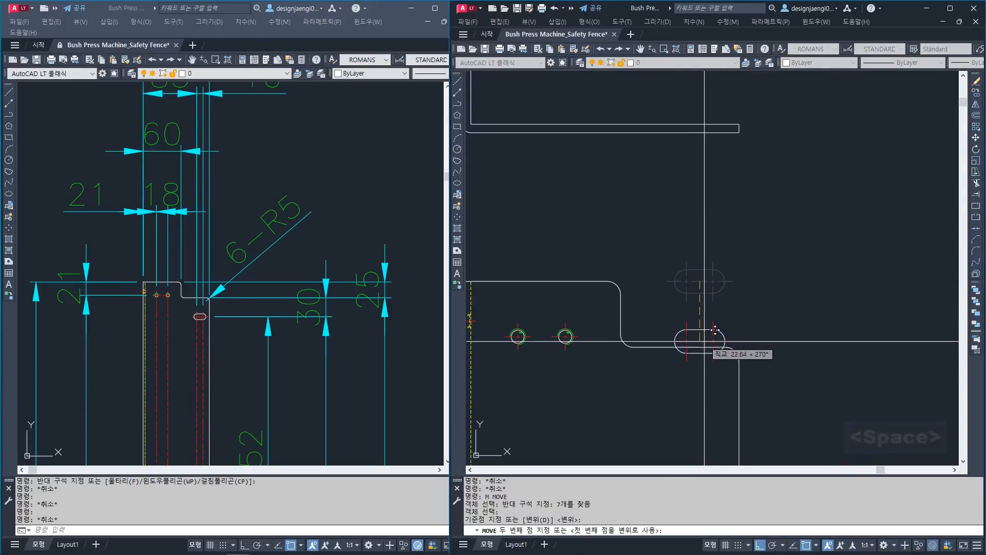
key(Escape)
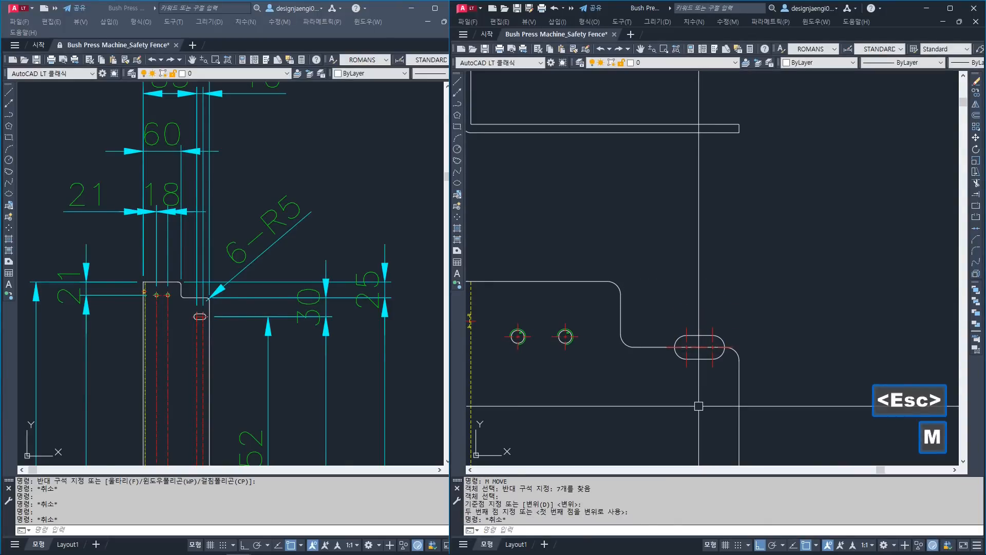
Move the slot with its centre lines 30 units straight down from the shoulder edge.
text(m)
key(space)
scroll(698, 405, up, 2)
click(627, 243)
click(755, 356)
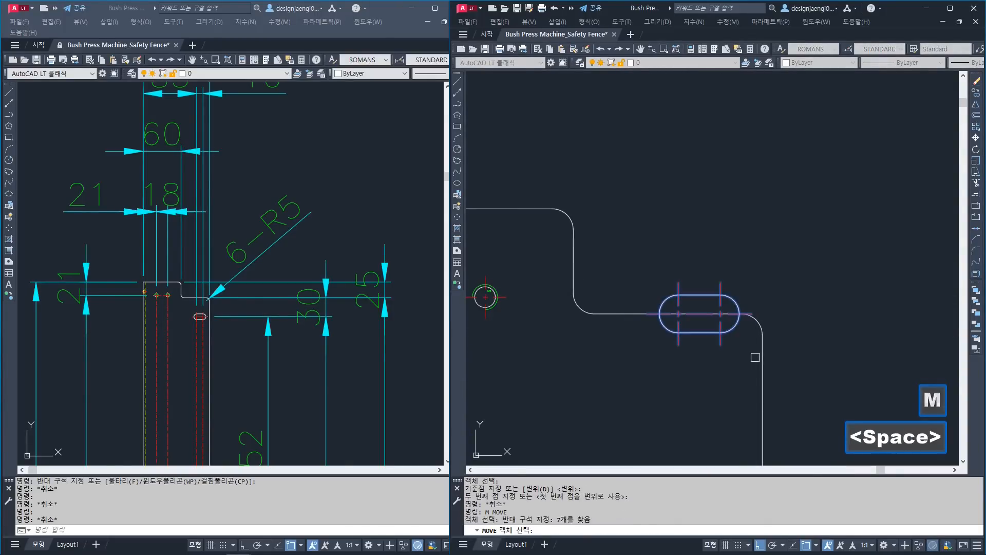
key(space)
click(840, 226)
text(30)
key(Return)
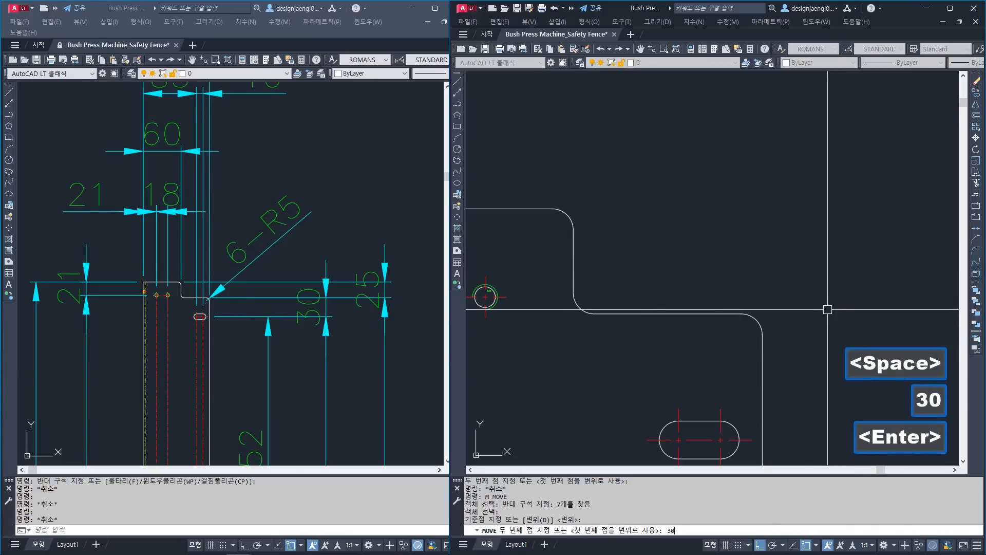
Copy the slot with its centre lines 452 units straight down, following the slot spacing in the reference.
scroll(721, 325, down, 3)
click(273, 334)
scroll(273, 339, down, 6)
scroll(278, 359, up, 4)
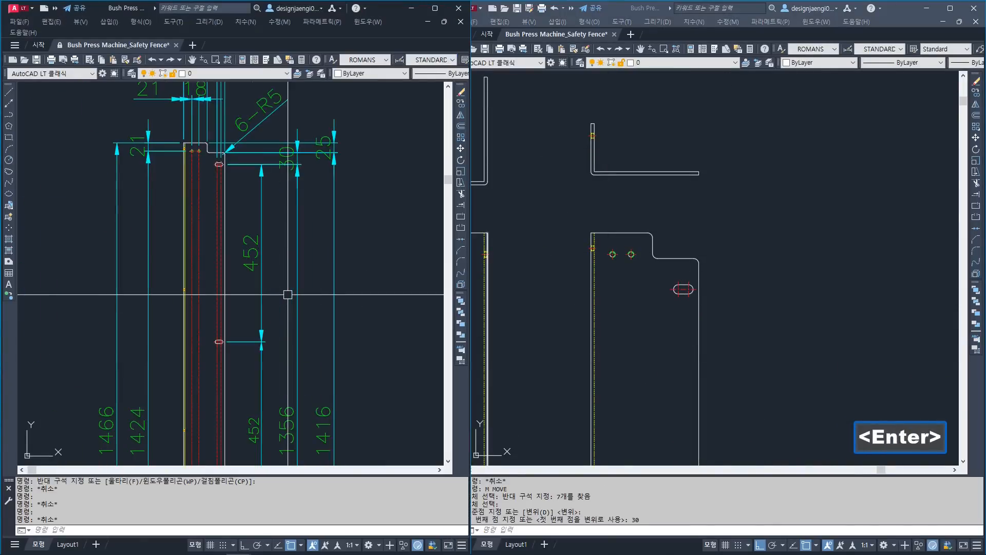
click(698, 304)
key(Escape)
text(CO)
key(space)
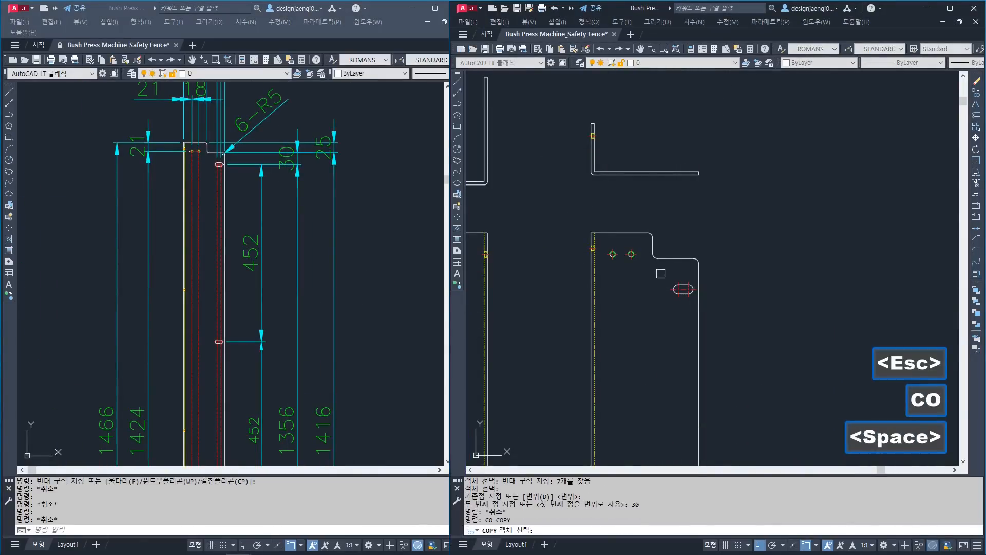
click(661, 277)
click(708, 306)
key(space)
click(767, 297)
text(452)
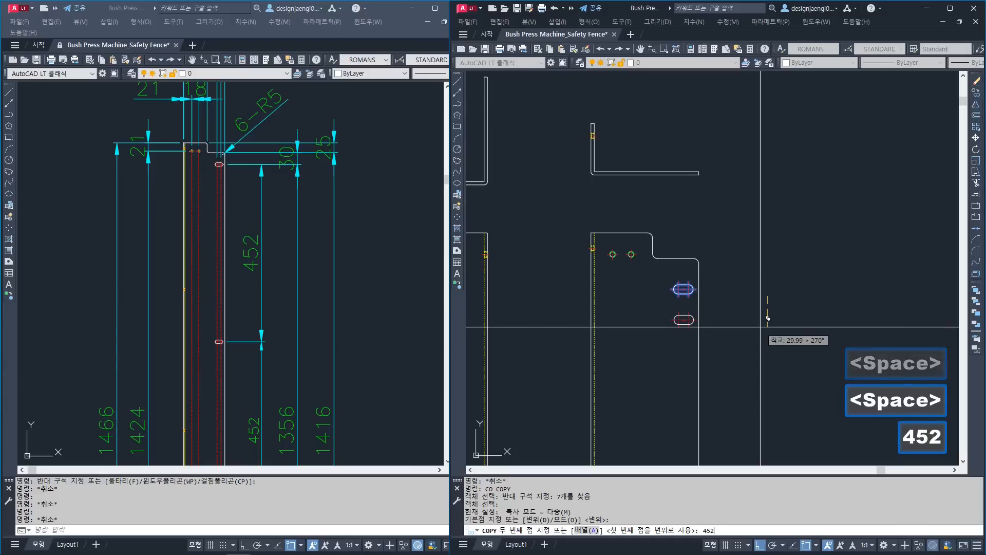
key(Return)
key(Escape)
Copy the second slot with its centre lines straight down twice more along the notched view, keeping the same slot spacing.
scroll(747, 285, down, 3)
key(Escape)
text(CO)
key(space)
middle_drag(719, 377, 722, 324)
click(691, 341)
click(725, 377)
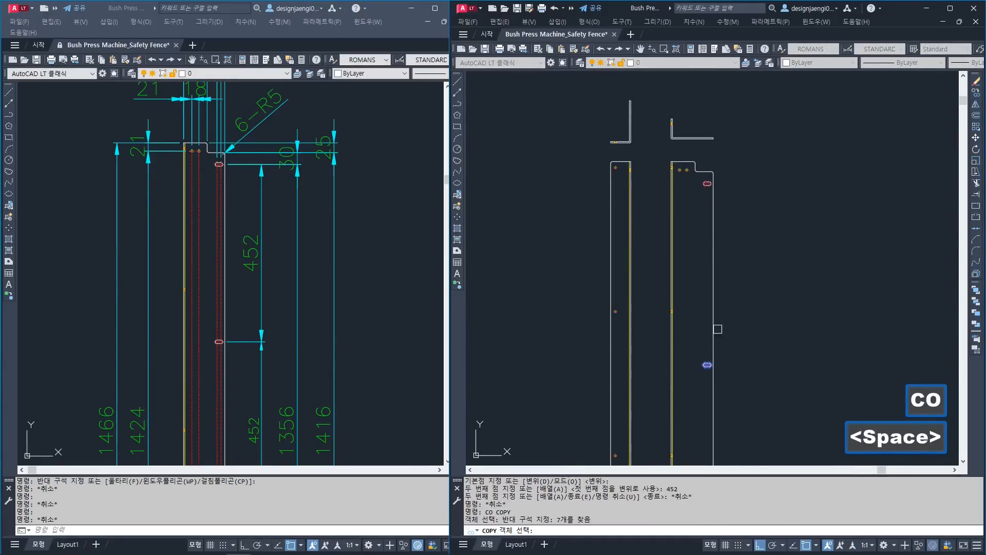
scroll(726, 367, up, 5)
key(space)
click(808, 248)
scroll(733, 87, down, 8)
scroll(746, 402, up, 2)
middle_drag(746, 402, 742, 339)
scroll(742, 339, up, 4)
click(729, 308)
scroll(702, 130, down, 7)
scroll(708, 336, up, 7)
click(705, 364)
scroll(705, 363, down, 5)
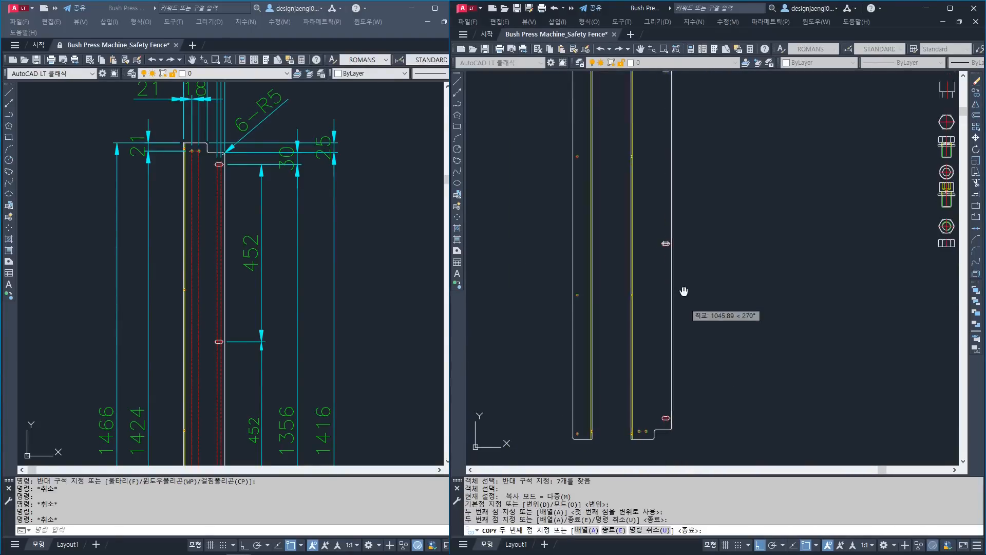
key(Escape)
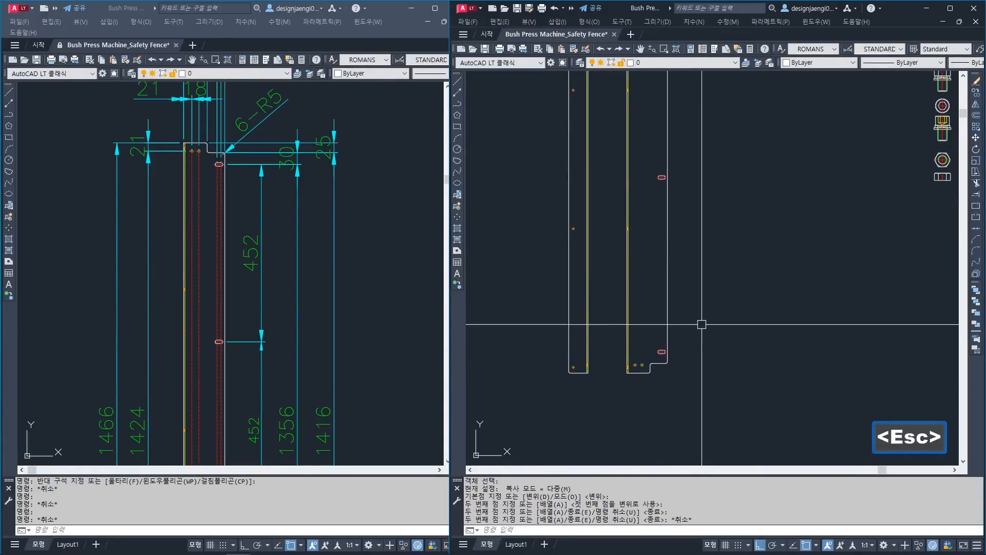
Match the smaller-text 452 slot dimension in the reference drawing to the properties of the 1356 dimension.
click(241, 336)
scroll(244, 328, down, 4)
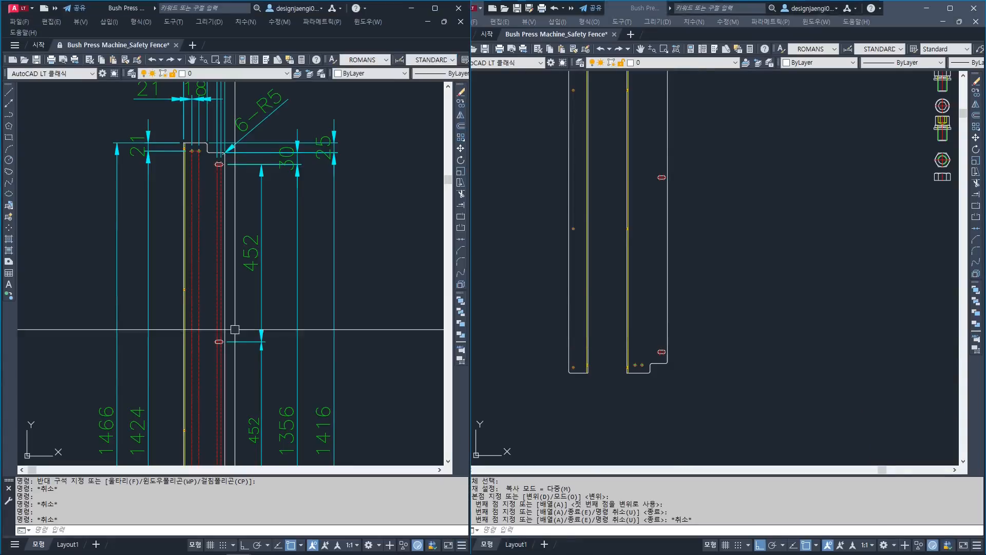
scroll(208, 268, up, 6)
key(Escape)
text(mm)
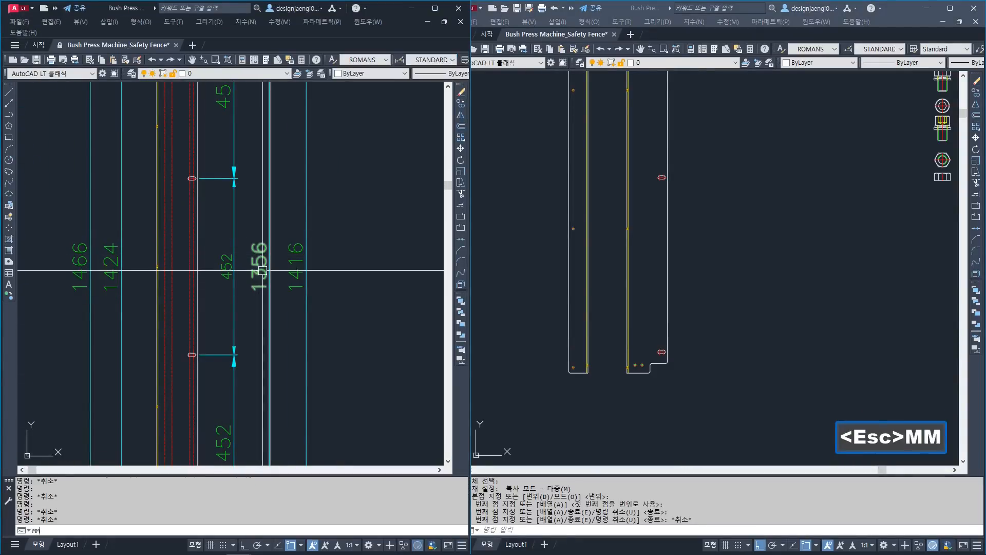
key(space)
click(260, 269)
click(241, 274)
click(227, 285)
key(Escape)
middle_drag(250, 354, 270, 272)
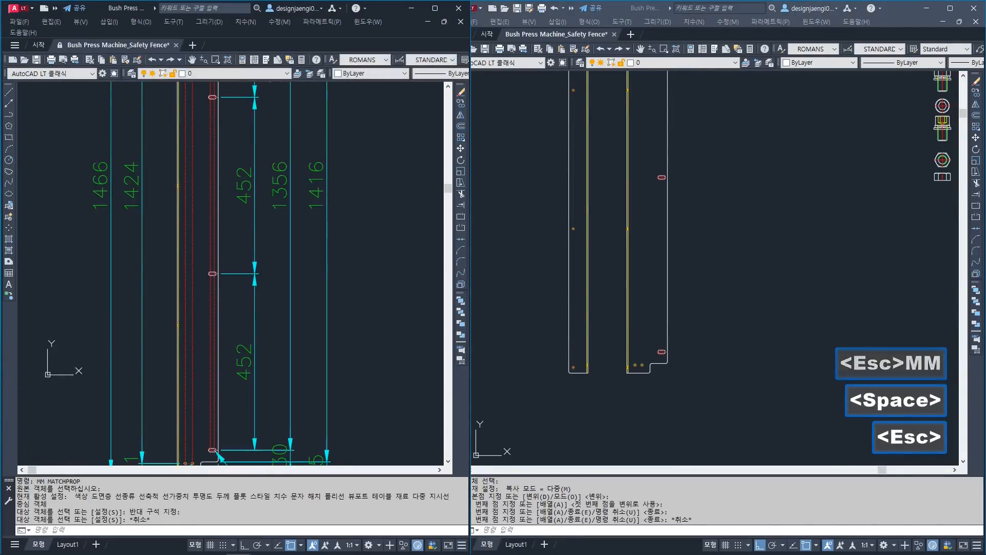
Compare the slot column of the redrawn notched view with the reference and examine the neighbouring flange view.
scroll(266, 350, down, 2)
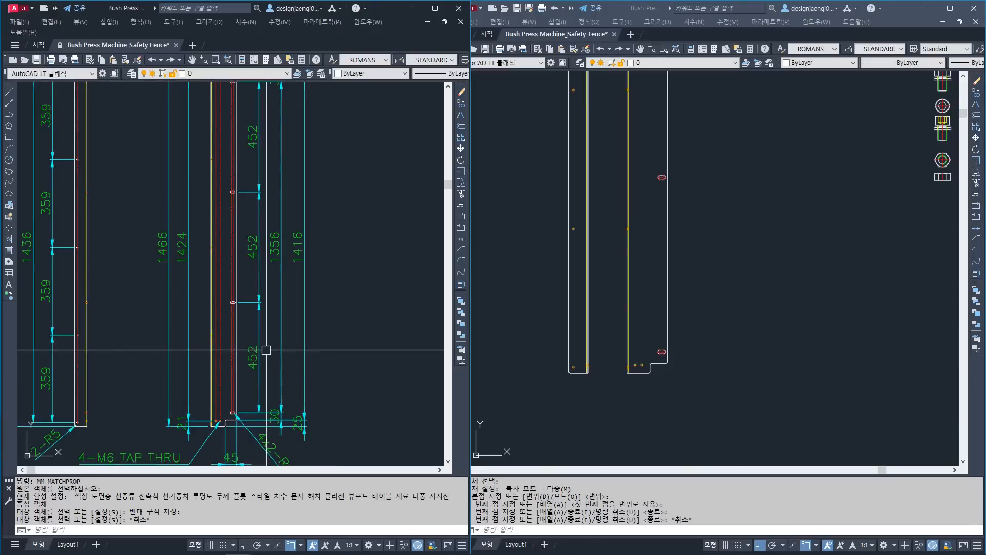
click(689, 339)
scroll(679, 328, down, 2)
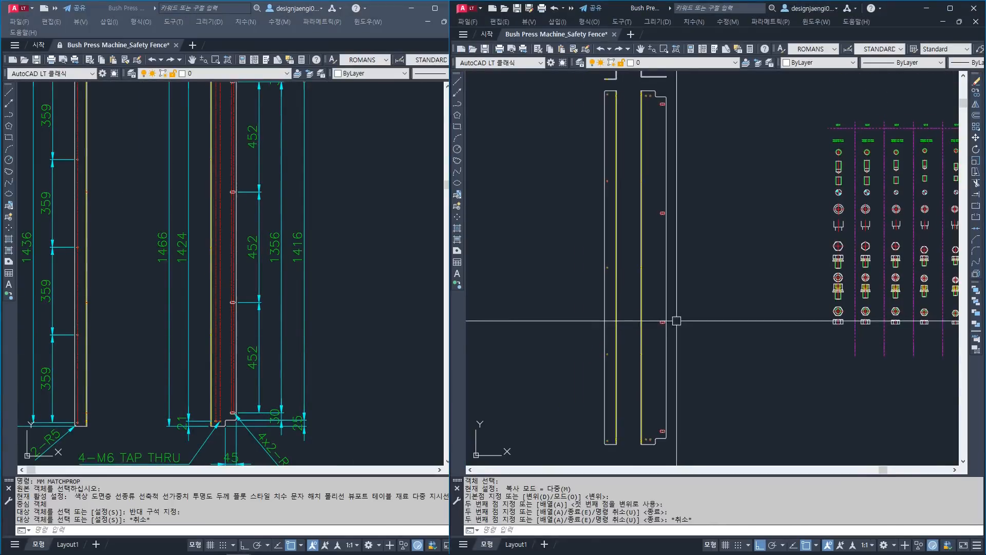
scroll(662, 161, up, 5)
scroll(653, 207, down, 1)
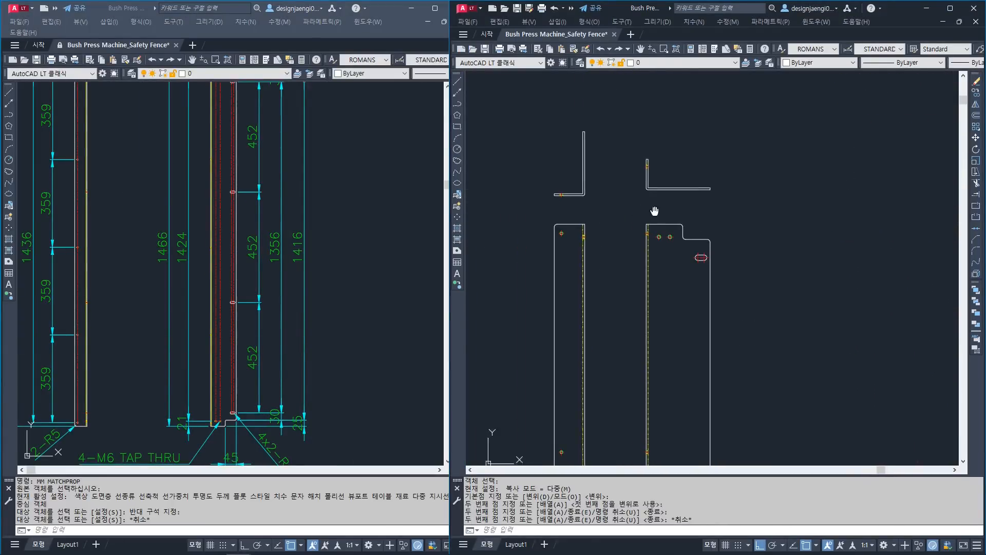
scroll(658, 204, down, 4)
scroll(646, 191, up, 4)
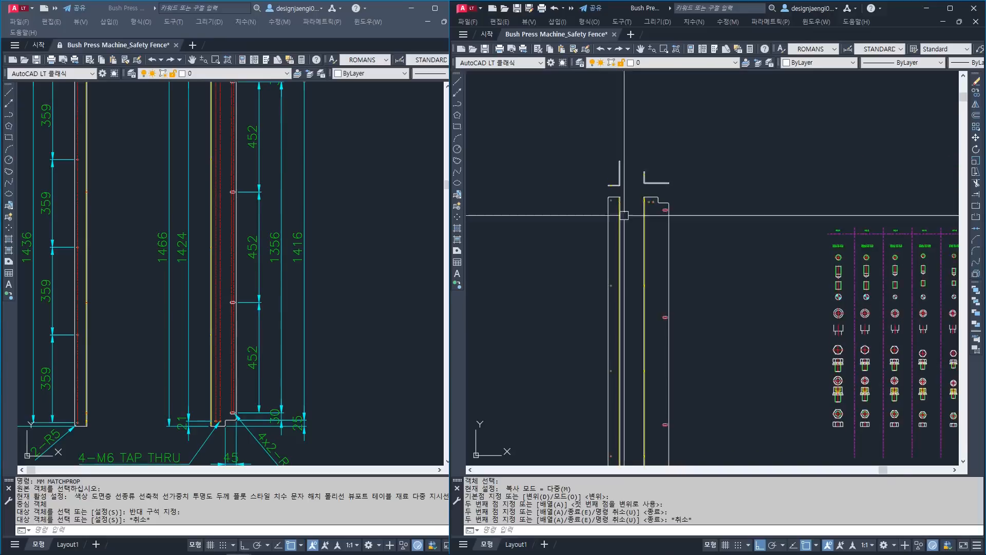
scroll(748, 275, up, 2)
middle_drag(662, 266, 758, 260)
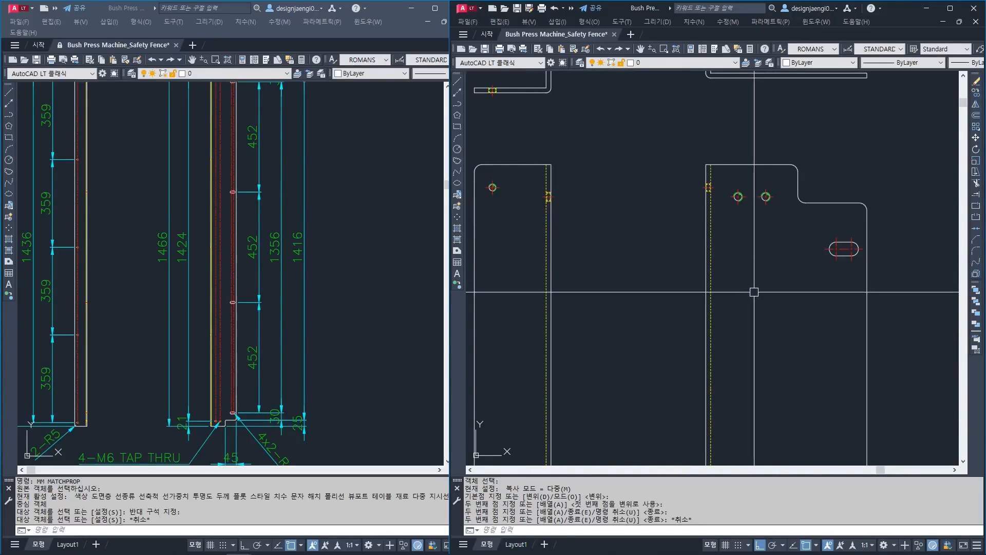
Examine how the slot's hidden section and centre line are drawn in the reference's left-hand flange view.
key(Escape)
key(space)
click(242, 264)
key(Escape)
middle_drag(242, 264, 327, 436)
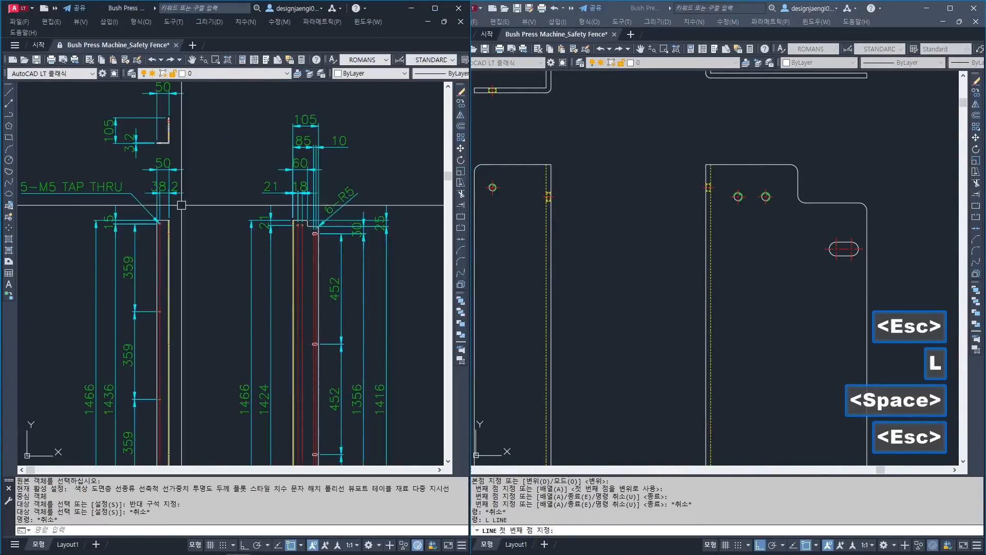
scroll(175, 210, up, 6)
middle_drag(149, 229, 161, 246)
scroll(149, 280, up, 4)
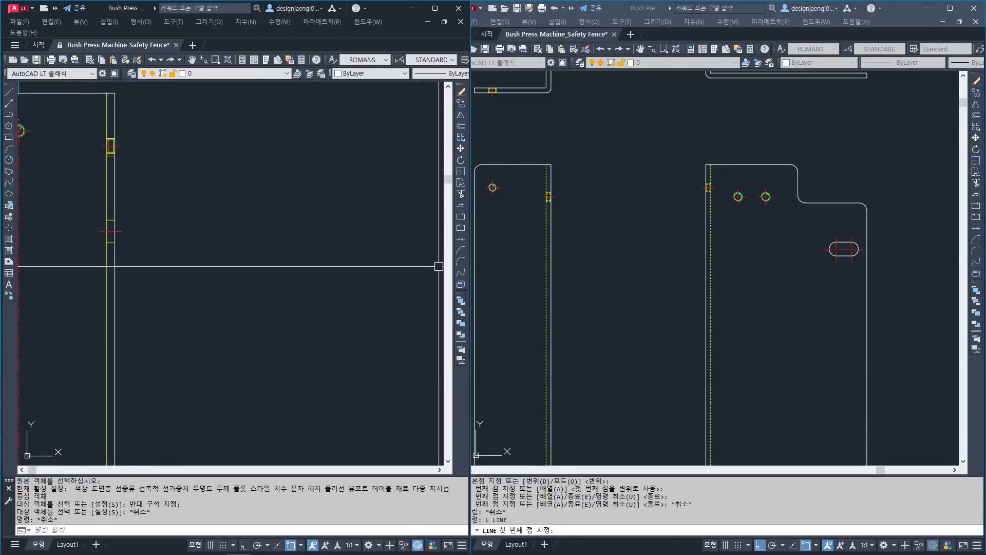
click(739, 277)
key(Escape)
key(l)
key(space)
click(822, 254)
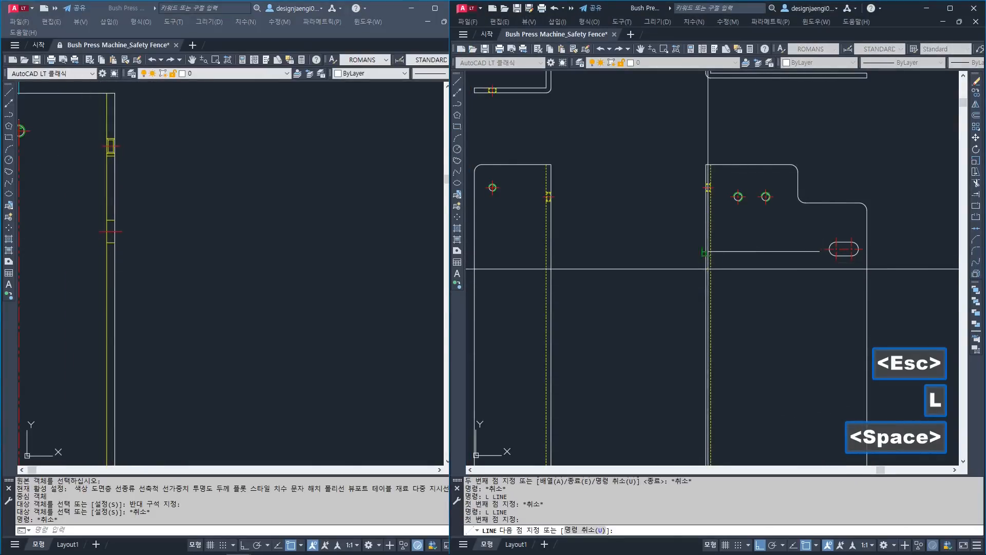
key(Escape)
Draw horizontal projection lines from the first slot's centre, upper edge and lower edge across to the adjacent flange view.
key(space)
click(828, 249)
click(535, 255)
key(Escape)
key(space)
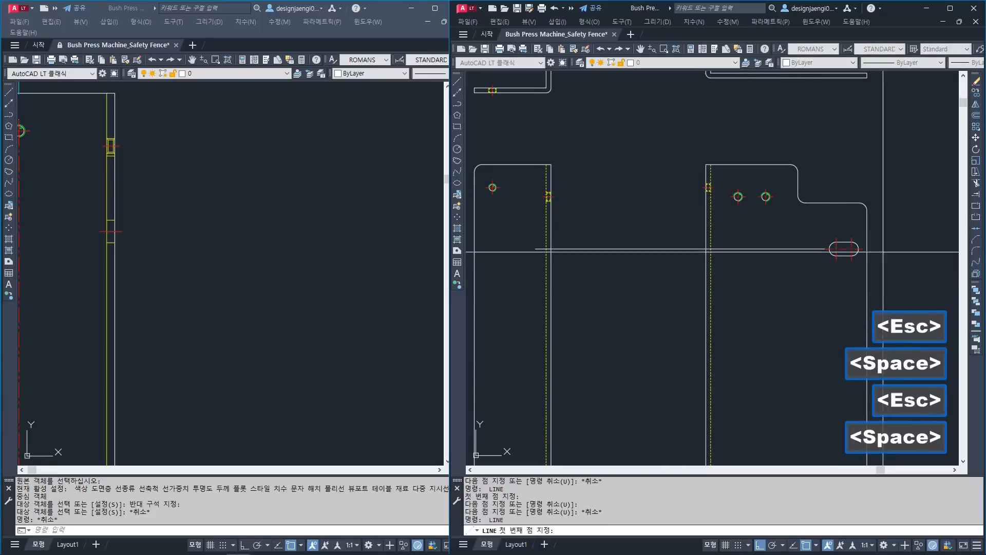
click(851, 241)
click(517, 241)
key(Escape)
key(space)
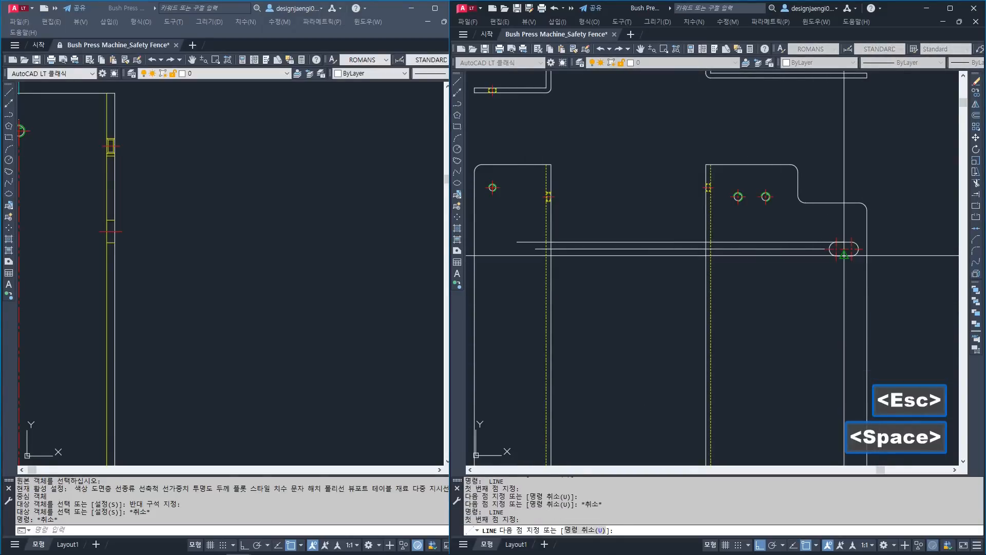
key(Escape)
Change the middle projection line to the red centre line style and the two outer ones to the yellow hidden style.
scroll(529, 248, up, 4)
key(Escape)
click(548, 248)
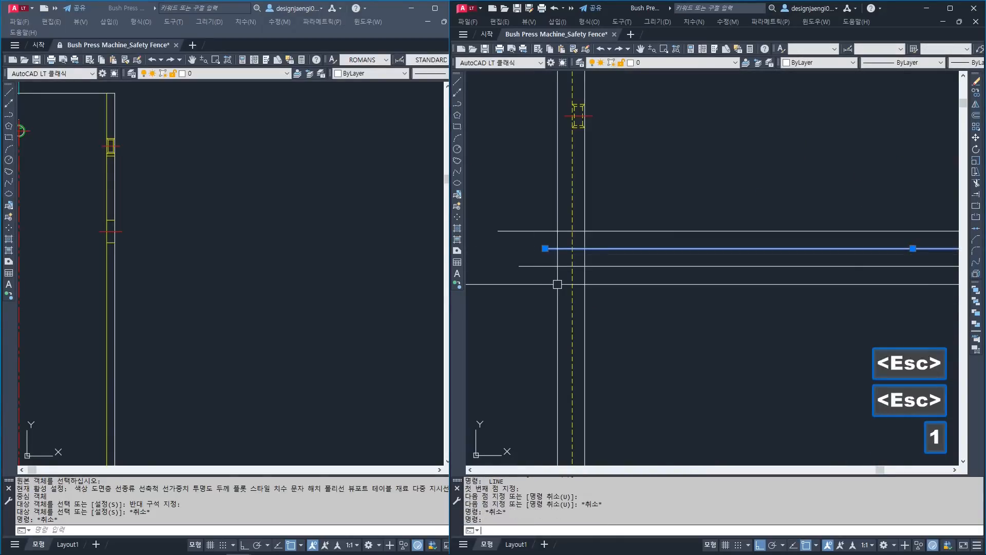
text(11)
key(space)
key(Escape)
click(559, 231)
click(555, 266)
text(22)
key(Escape)
Trim the three projection lines to the sheet thickness of the left-hand view's flange.
text(tr)
click(602, 218)
click(562, 198)
key(space)
click(614, 209)
click(599, 281)
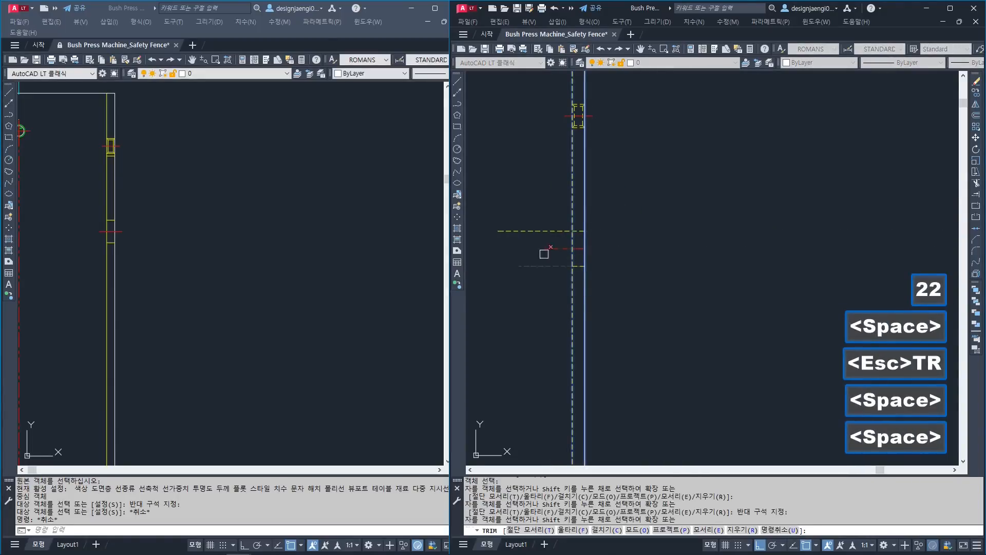
click(551, 280)
key(Escape)
Stretch both ends of the slot section's centre line 2 units outward past the flange faces.
scroll(592, 250, up, 4)
text(s)
click(598, 232)
click(564, 261)
key(space)
click(627, 264)
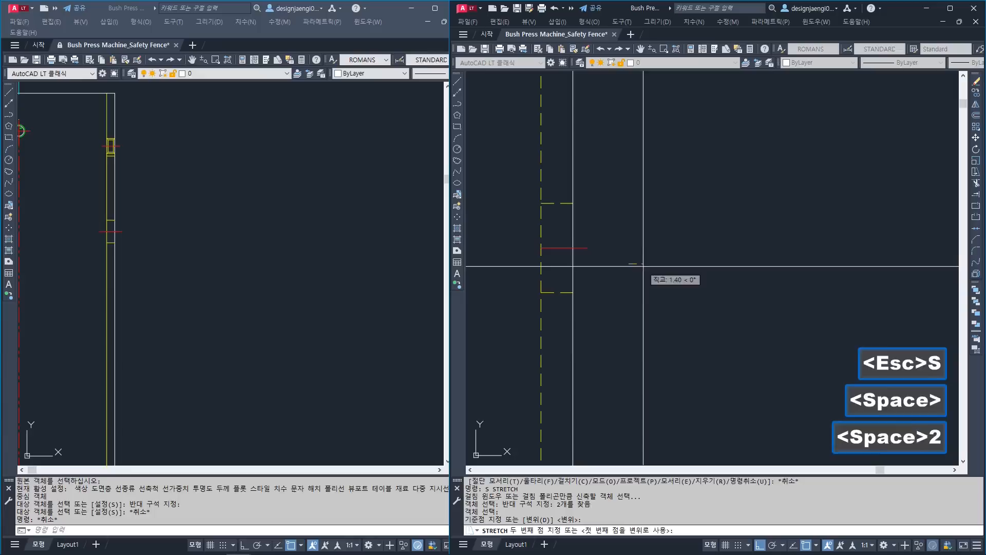
click(554, 230)
click(532, 261)
key(space)
click(529, 276)
text(2)
key(space)
key(Escape)
scroll(645, 260, down, 5)
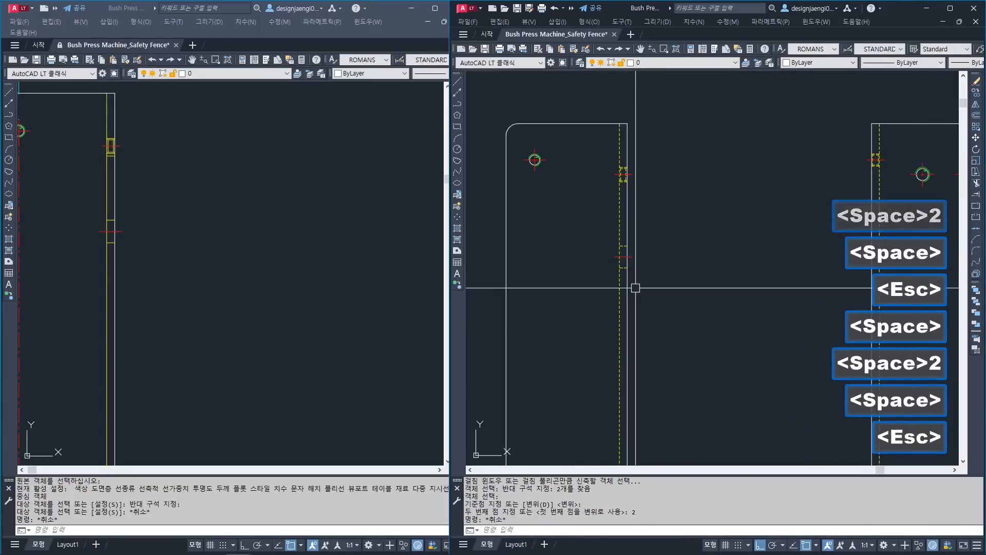
Copy the slot section with its centre line from the first slot's centre to the centres of the remaining slots down the flange.
text(co)
key(space)
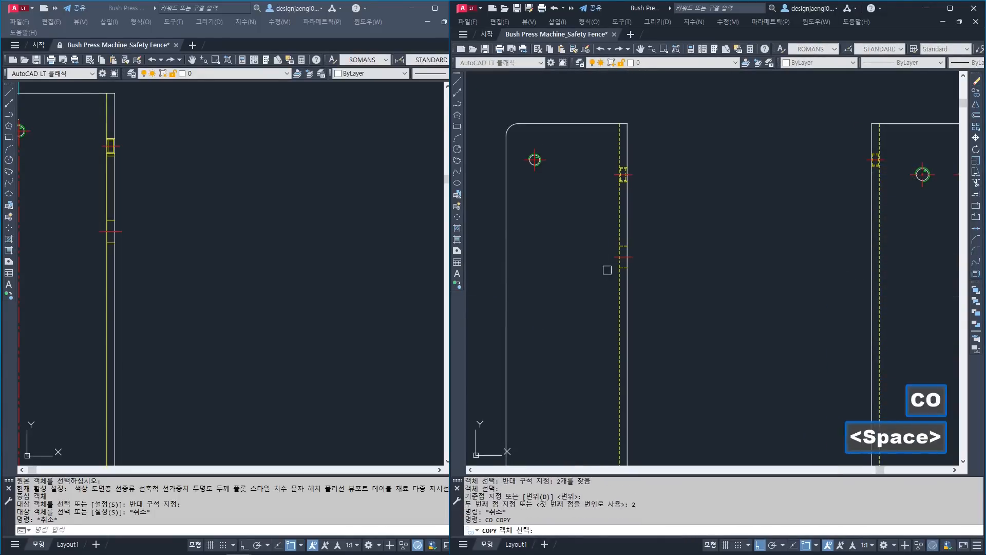
click(593, 230)
key(space)
scroll(668, 287, down, 3)
scroll(654, 267, up, 4)
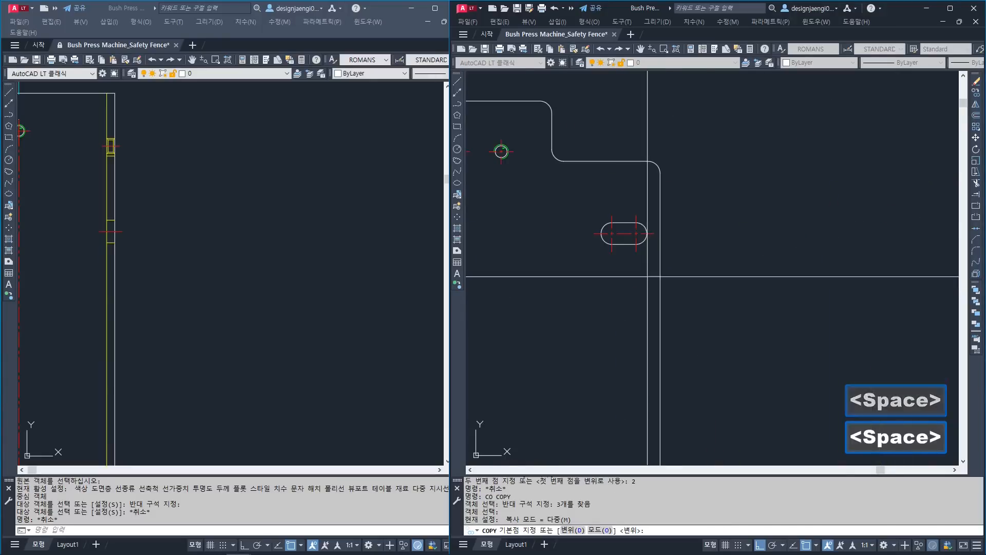
click(622, 234)
scroll(621, 234, down, 1)
scroll(627, 293, up, 3)
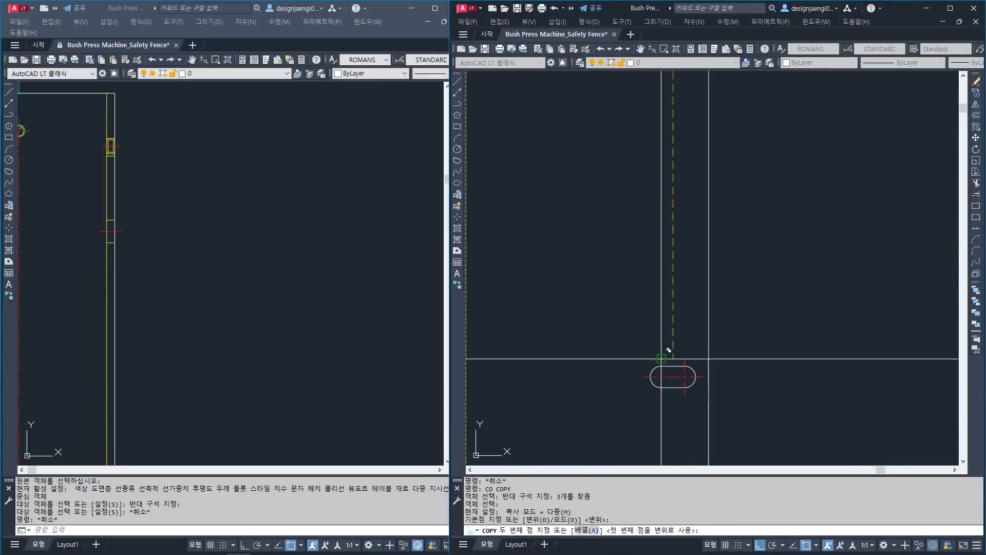
click(687, 378)
scroll(667, 285, down, 3)
scroll(686, 226, down, 3)
middle_drag(684, 385, 684, 299)
scroll(684, 347, up, 3)
middle_drag(684, 434, 721, 128)
scroll(709, 352, up, 1)
click(721, 339)
scroll(700, 283, down, 3)
scroll(703, 385, up, 1)
middle_drag(714, 402, 718, 365)
scroll(718, 365, up, 4)
click(738, 350)
key(Escape)
Examine the copied slot sections along the full length of the left-hand view's flange.
middle_drag(596, 355, 951, 345)
middle_drag(688, 339, 751, 340)
key(Escape)
scroll(721, 350, up, 2)
click(676, 308)
click(739, 383)
scroll(729, 349, down, 4)
middle_drag(709, 221, 627, 406)
mouse_move(644, 269)
middle_down()
mouse_move(631, 343)
mouse_move(643, 243)
middle_up()
scroll(636, 288, down, 2)
middle_drag(636, 288, 634, 427)
scroll(622, 182, up, 4)
click(586, 190)
click(655, 274)
scroll(645, 282, down, 4)
key(Escape)
middle_drag(742, 112, 645, 328)
mouse_move(687, 124)
middle_down()
mouse_move(658, 361)
mouse_move(671, 534)
middle_up()
middle_drag(688, 105, 705, 343)
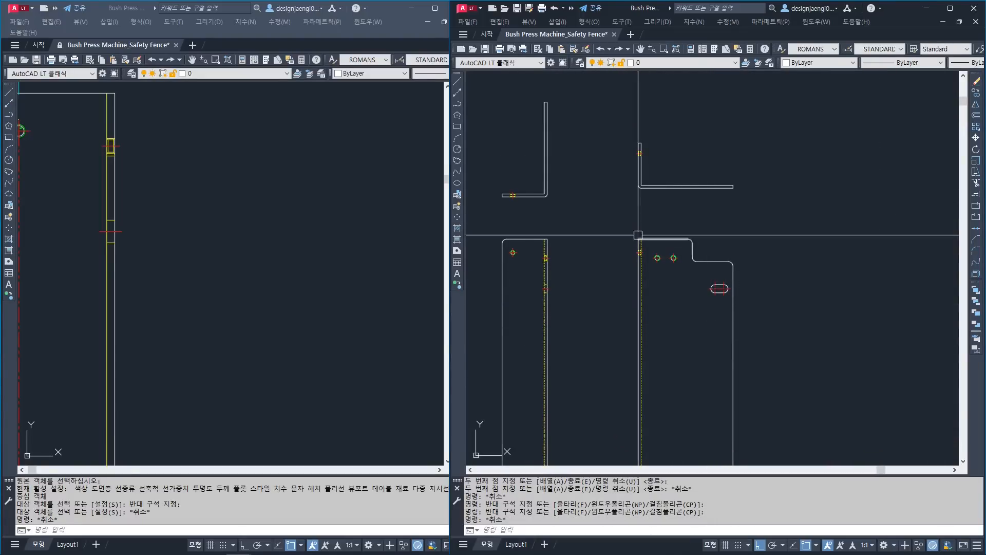
Examine the two L-shaped top views above the front views for missing hole and edge lines.
middle_drag(528, 206, 573, 238)
click(542, 108)
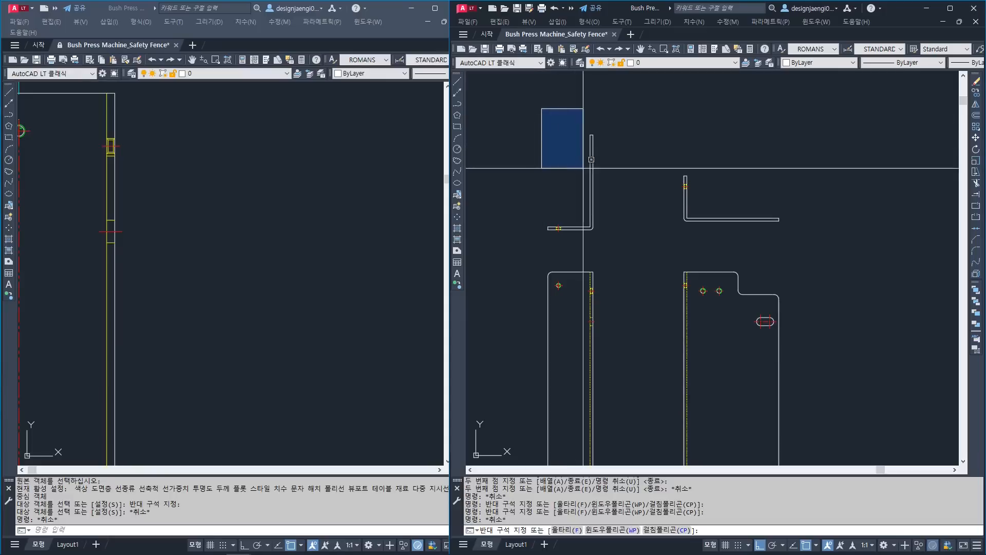
click(607, 230)
key(Escape)
key(Escape)
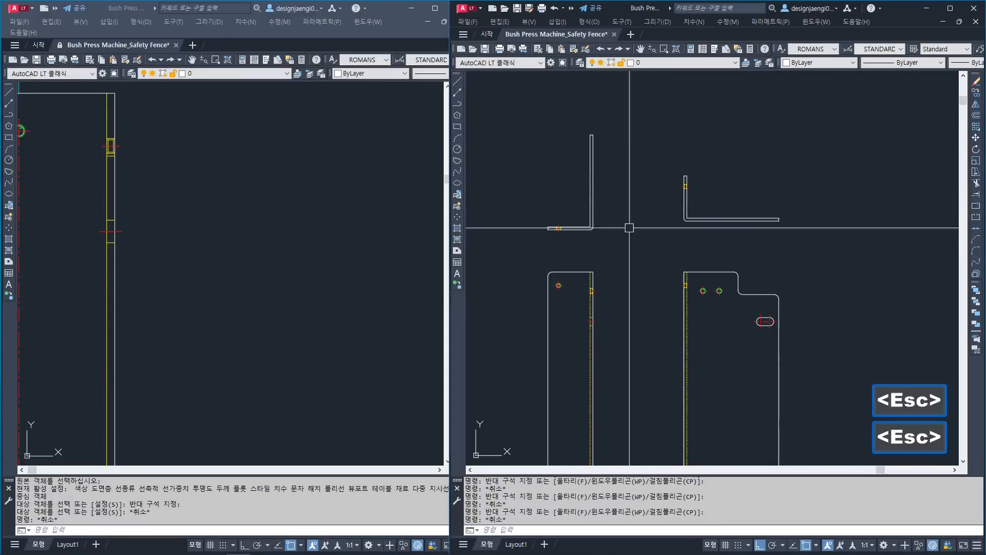
click(546, 241)
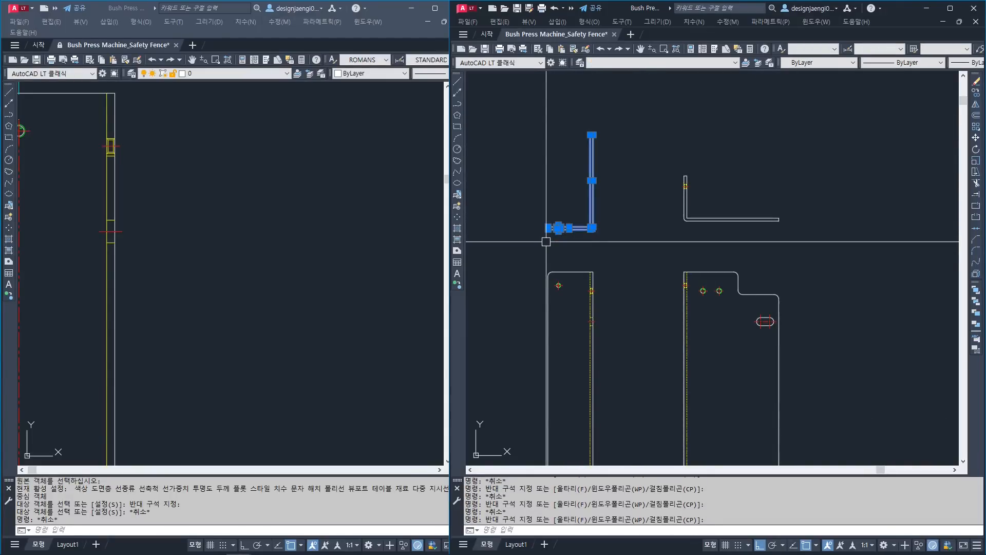
key(Escape)
click(661, 169)
click(801, 235)
key(Escape)
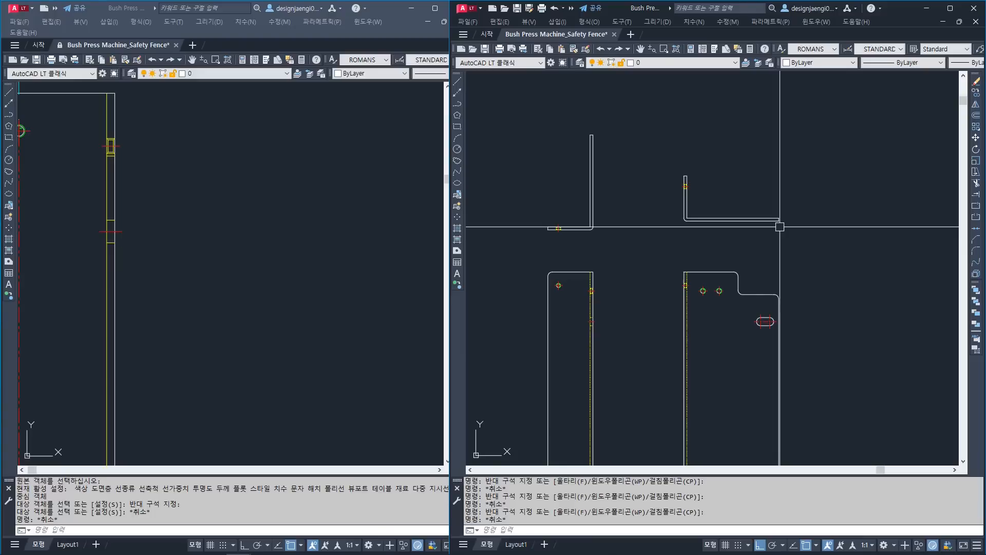
Project the notch's vertical edge up into the right-hand top view and trim the line to the sheet thickness.
scroll(780, 226, up, 2)
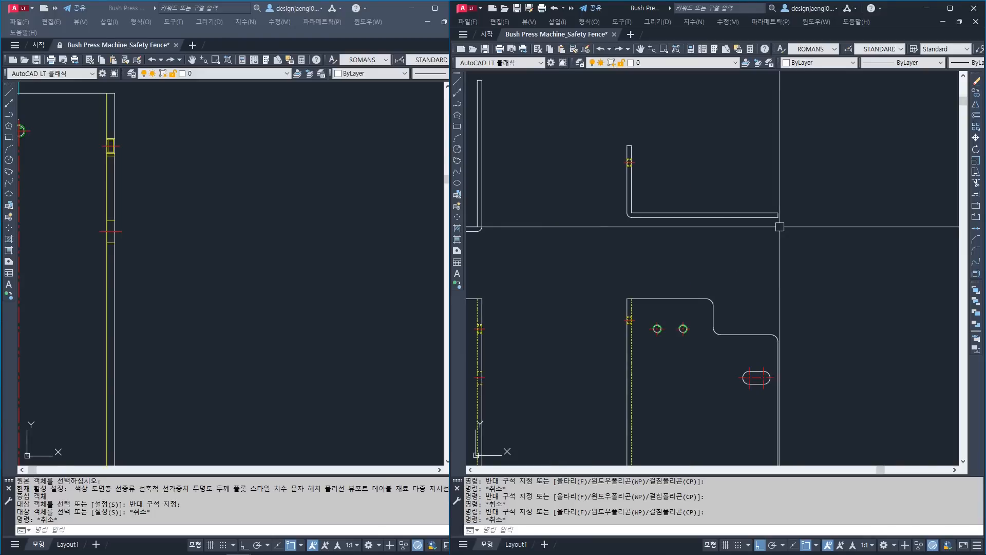
text(l)
key(space)
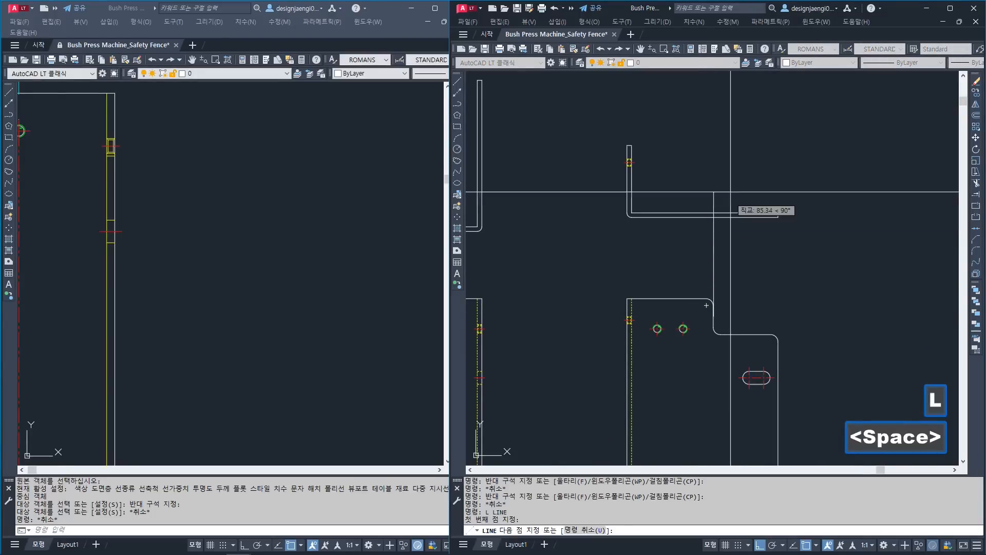
key(Escape)
text(TR)
key(space)
key(space)
click(744, 237)
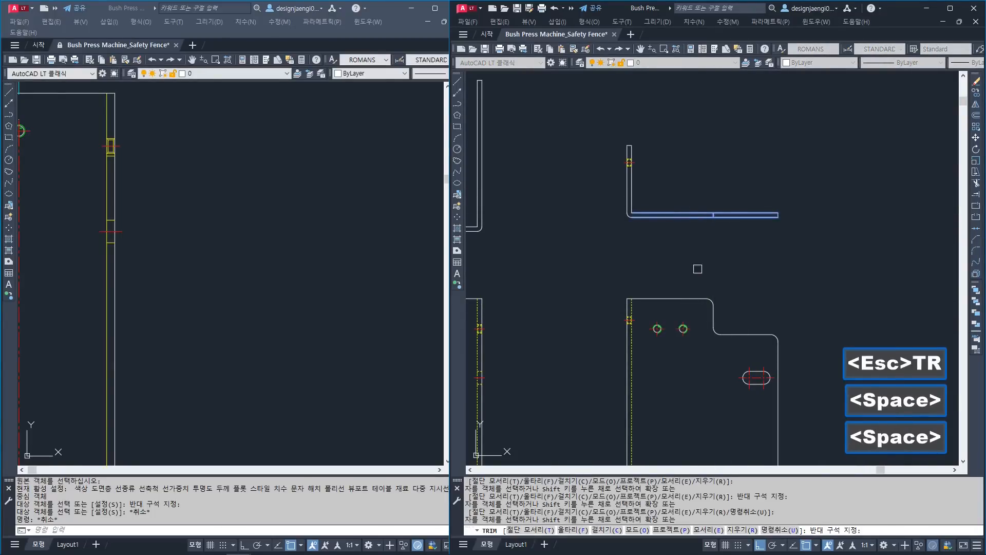
key(Escape)
Copy the tapped hole section from the left-hand view's flange to the free space below the right-hand top view.
middle_drag(639, 333, 707, 307)
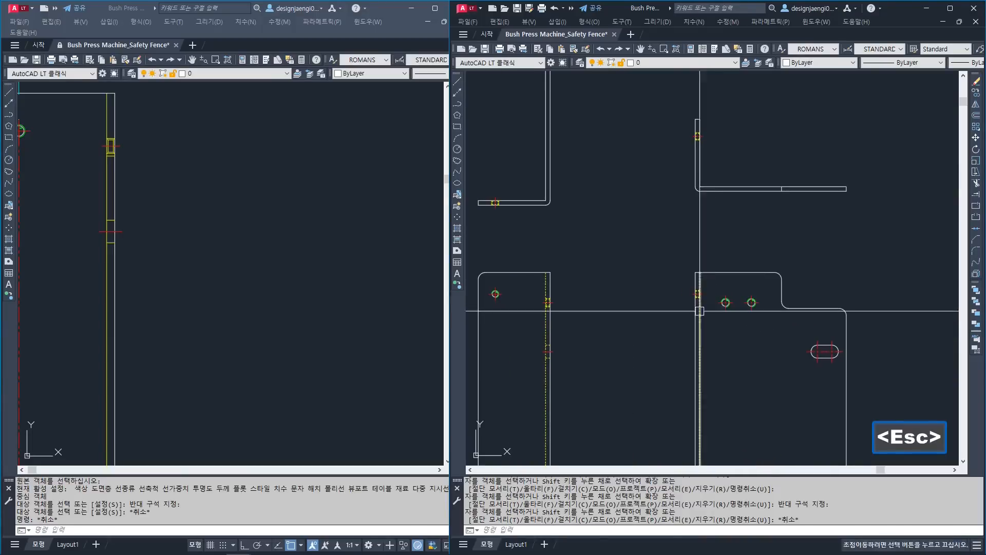
key(Escape)
text(co)
key(space)
click(523, 285)
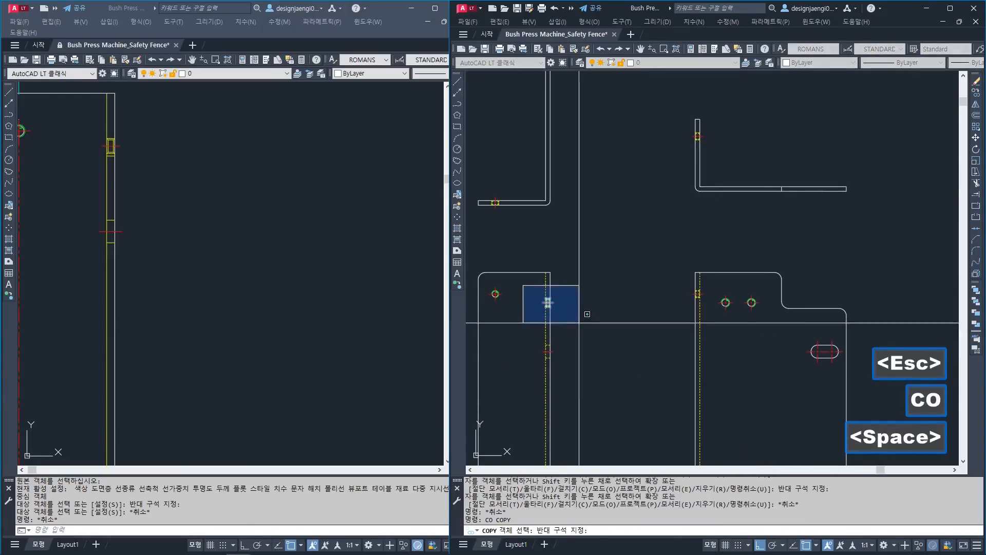
click(579, 322)
key(space)
click(568, 298)
key(F8)
click(746, 223)
key(Escape)
scroll(748, 228, up, 3)
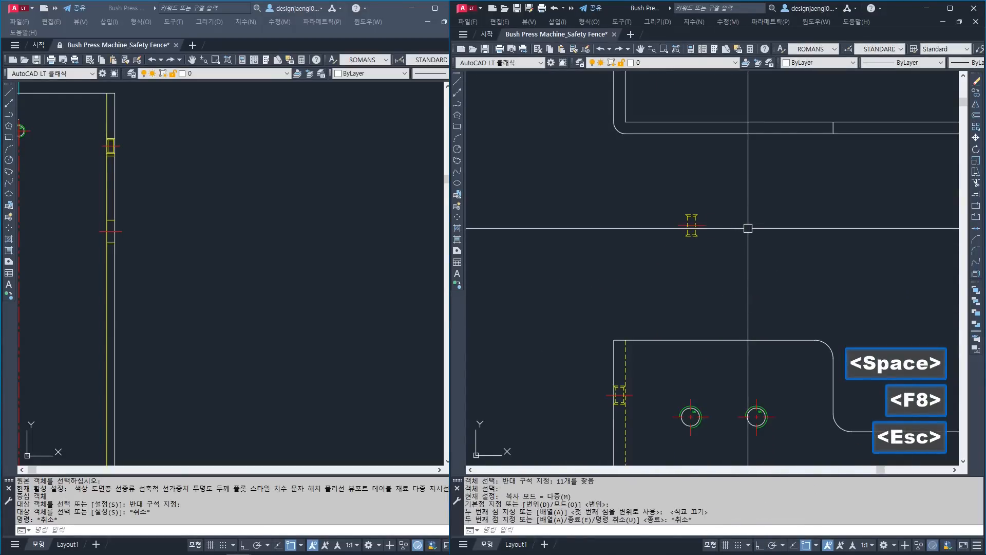
Rotate the copied tapped hole section a quarter turn so its centre line stands vertical.
text(ro)
key(space)
click(730, 201)
click(667, 247)
key(space)
click(688, 217)
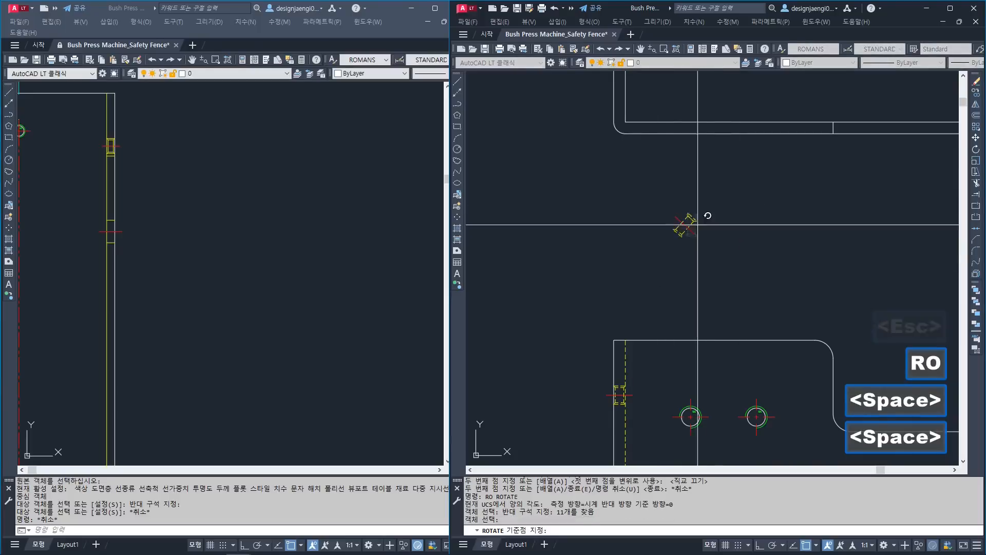
key(F8)
key(Escape)
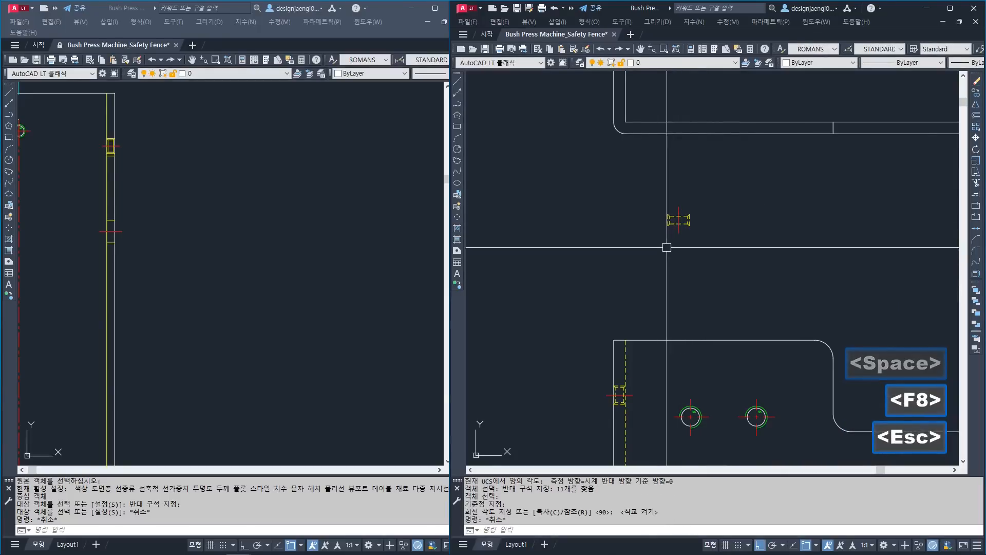
Move the rotated section directly above the first of the two tapped holes, aligned with its vertical centre line.
text(m)
key(space)
click(639, 183)
click(728, 256)
key(space)
click(678, 233)
middle_drag(696, 342, 678, 275)
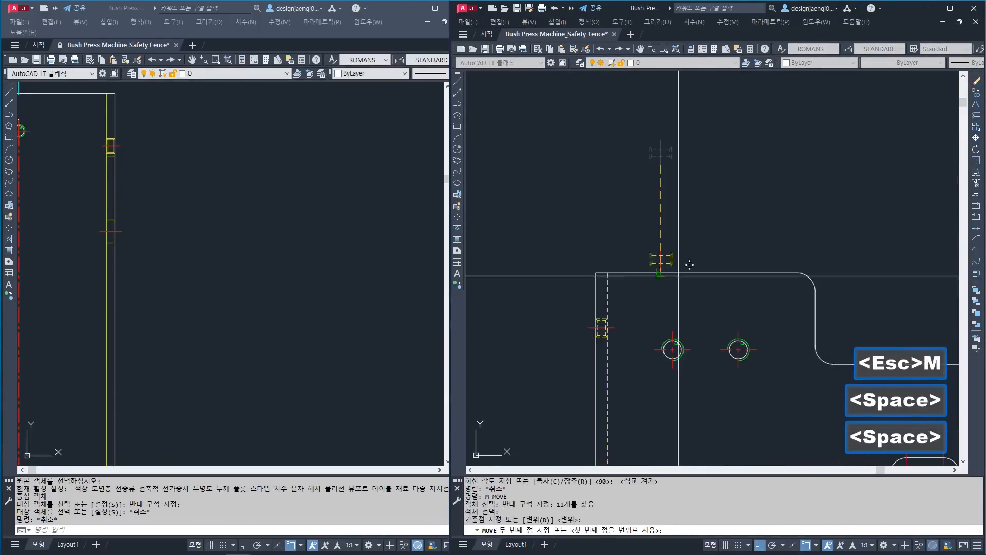
click(687, 318)
Copy the aligned tapped hole section across to the vertical centre line of the second tapped hole.
scroll(700, 377, up, 2)
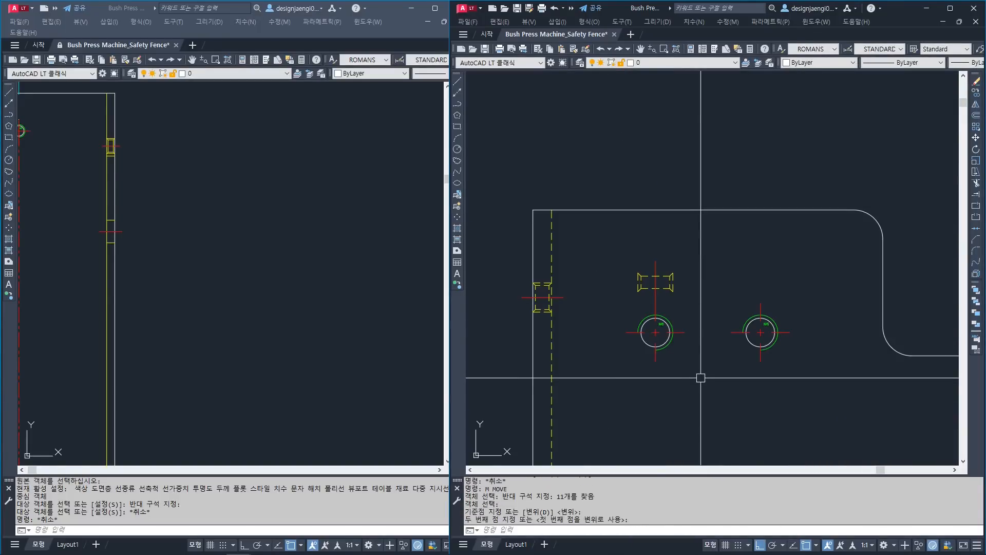
text(co)
key(space)
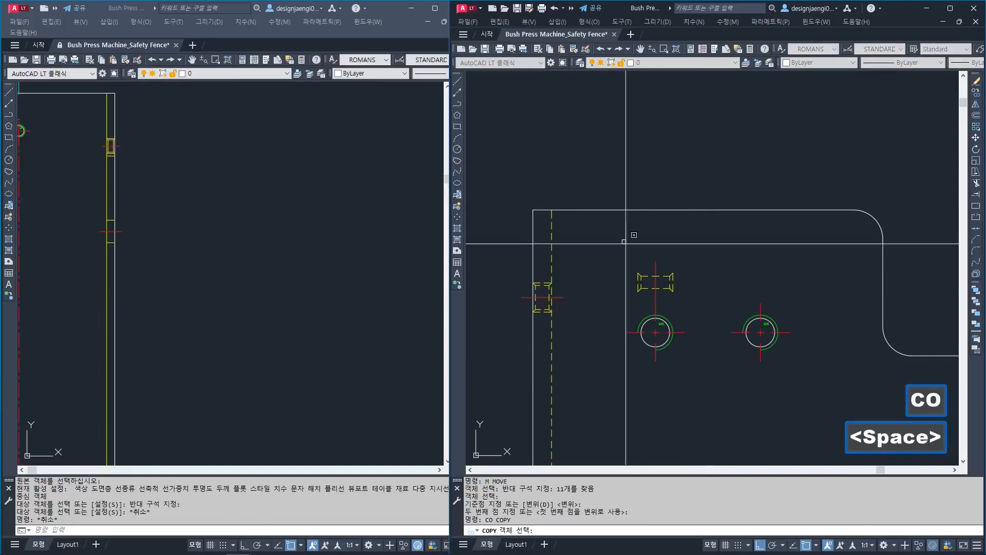
click(630, 263)
click(690, 300)
click(624, 252)
click(700, 306)
key(space)
click(655, 301)
click(760, 291)
key(Escape)
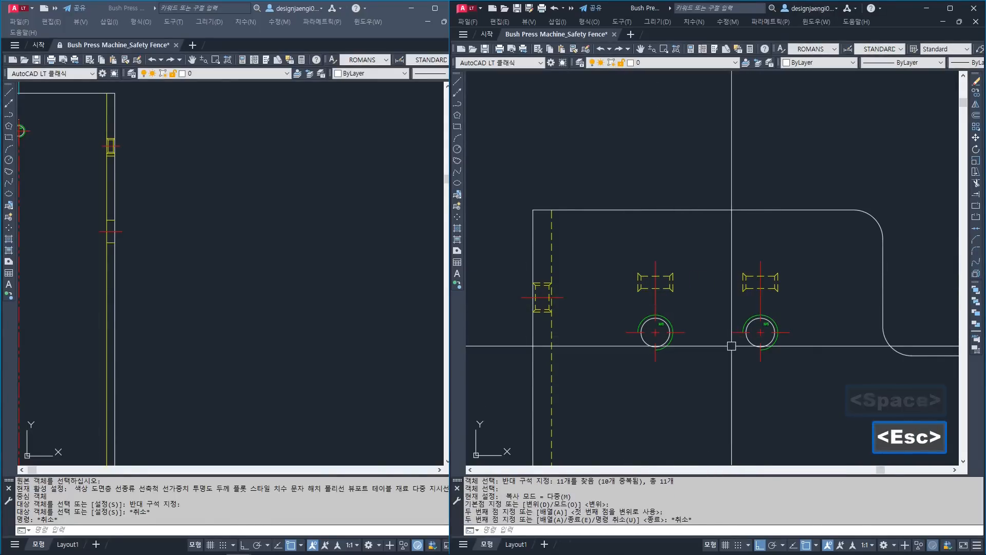
Move both tapped hole sections straight up into the horizontal leg of the right-hand top view.
text(m)
key(space)
click(623, 238)
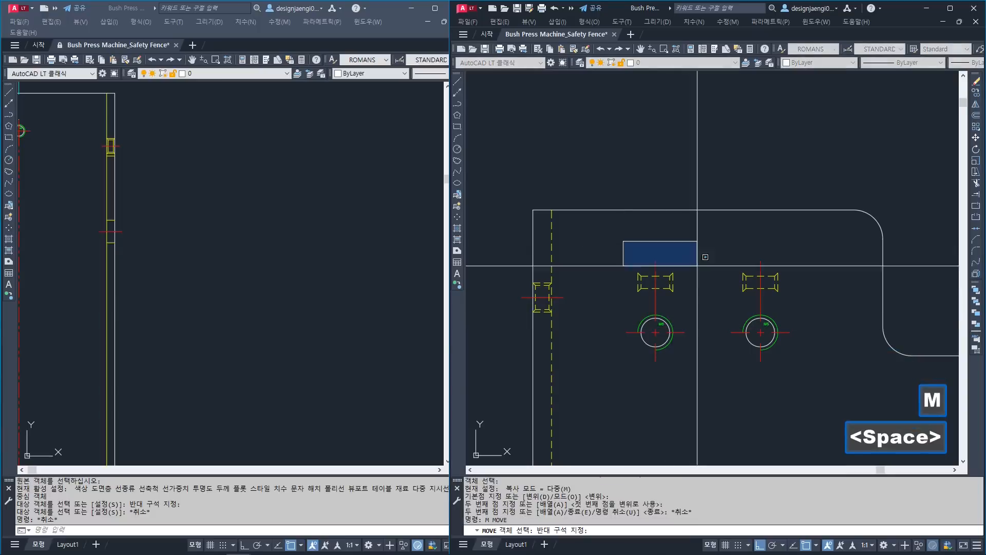
click(789, 303)
key(space)
click(778, 292)
scroll(755, 187, down, 4)
middle_drag(755, 187, 729, 318)
click(751, 208)
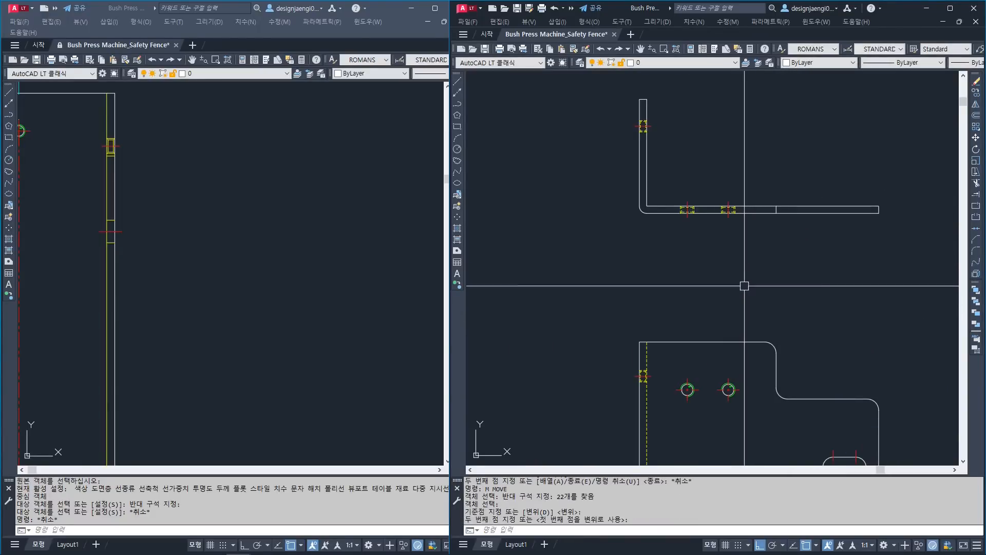
key(Escape)
Draw two vertical projection lines from the upper slot's two arc centres up past the right-hand top view.
scroll(736, 307, down, 2)
mouse_move(736, 308)
middle_down()
mouse_move(728, 275)
mouse_move(649, 229)
mouse_move(668, 261)
middle_up()
key(l)
key(space)
click(689, 333)
key(Escape)
key(space)
click(703, 323)
click(711, 143)
key(Escape)
Change the slot's two vertical projection lines to the red centre line style.
click(717, 213)
click(664, 234)
key(1)
key(1)
key(space)
key(Escape)
key(1)
key(space)
key(Escape)
scroll(683, 340, up, 4)
key(Escape)
key(Escape)
text(kl)
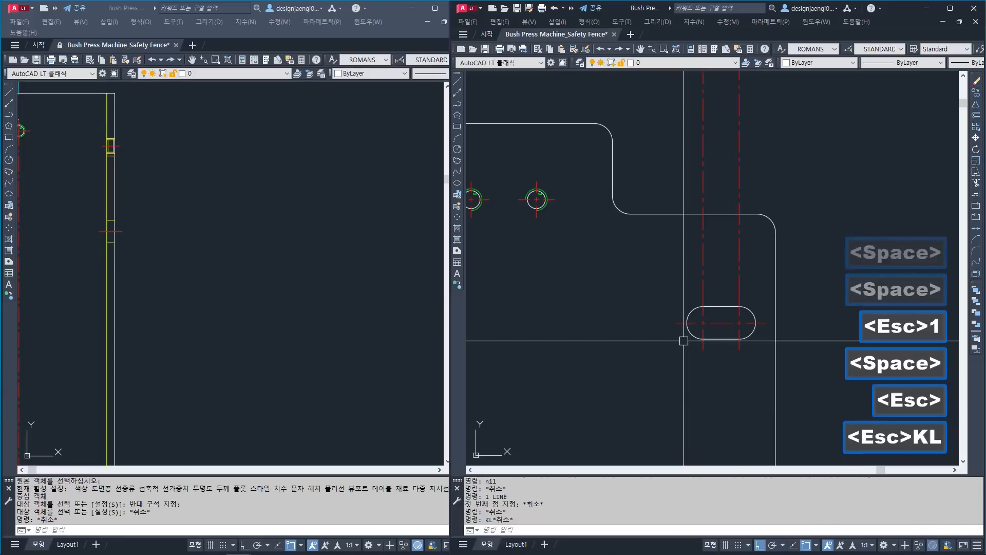
key(Escape)
Draw vertical projection lines from both rounded ends of the upper slot up to the top view's horizontal leg.
key(l)
key(space)
click(686, 323)
scroll(685, 342, down, 3)
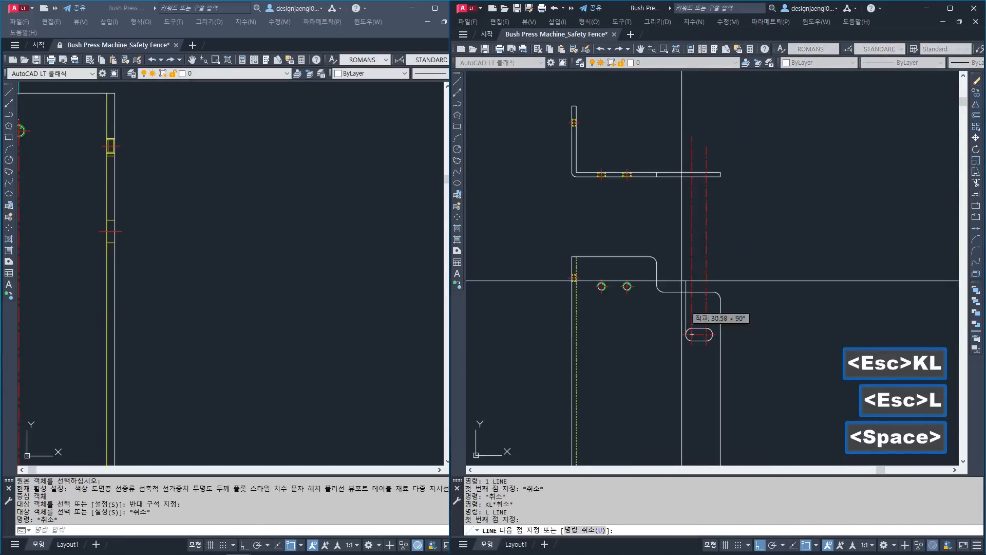
click(684, 168)
key(Escape)
key(space)
scroll(712, 330, up, 4)
click(713, 340)
scroll(715, 296, down, 4)
scroll(716, 154, up, 4)
click(697, 202)
key(Escape)
Trim the upper slot's projection lines to the thickness of the top view's horizontal leg.
text(tr)
key(space)
click(707, 213)
key(space)
click(722, 248)
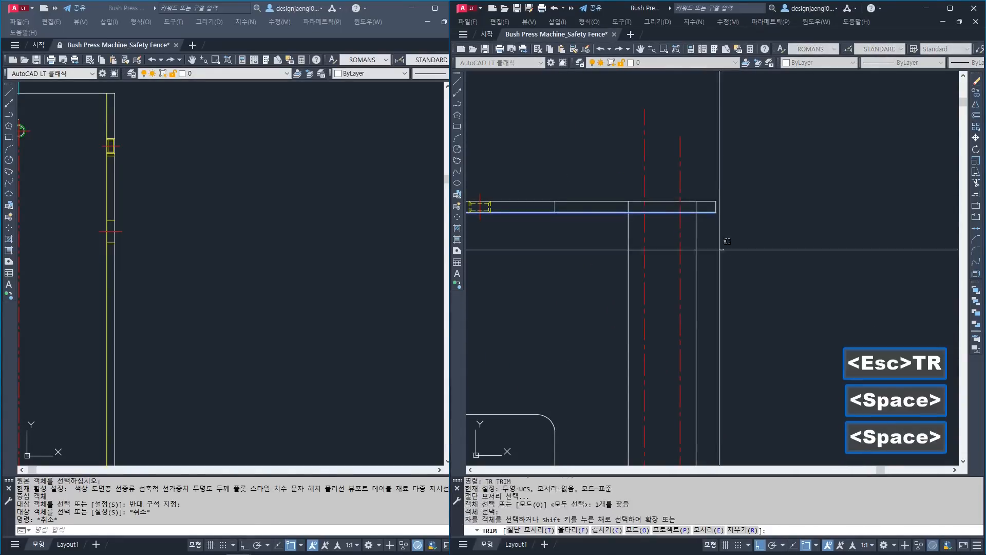
click(612, 248)
key(Escape)
key(space)
key(Escape)
key(space)
click(691, 198)
key(Escape)
key(Escape)
scroll(648, 196, up, 4)
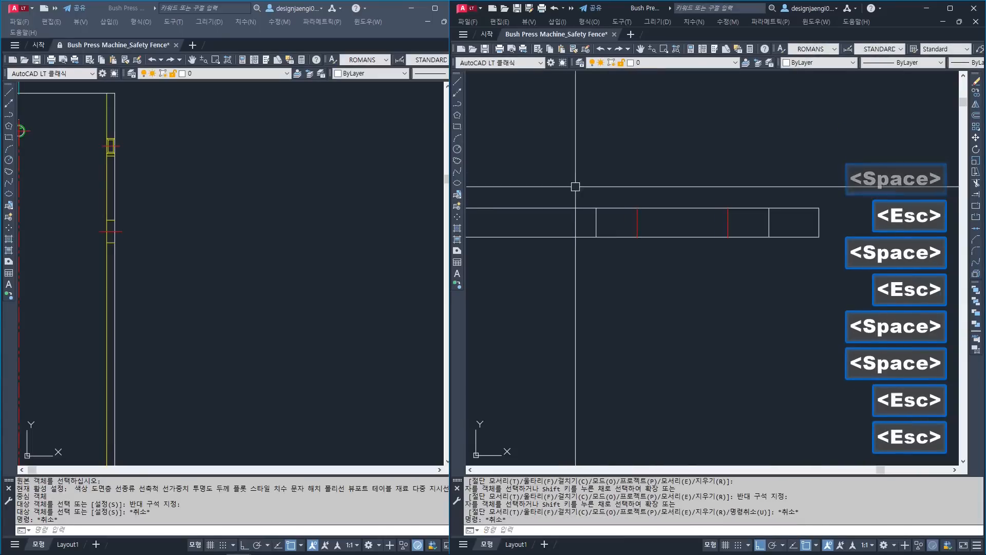
Change the slot's two outer edge lines in the top view to the yellow hidden line style 22.
click(585, 191)
click(612, 252)
click(753, 195)
click(775, 263)
text(22)
key(space)
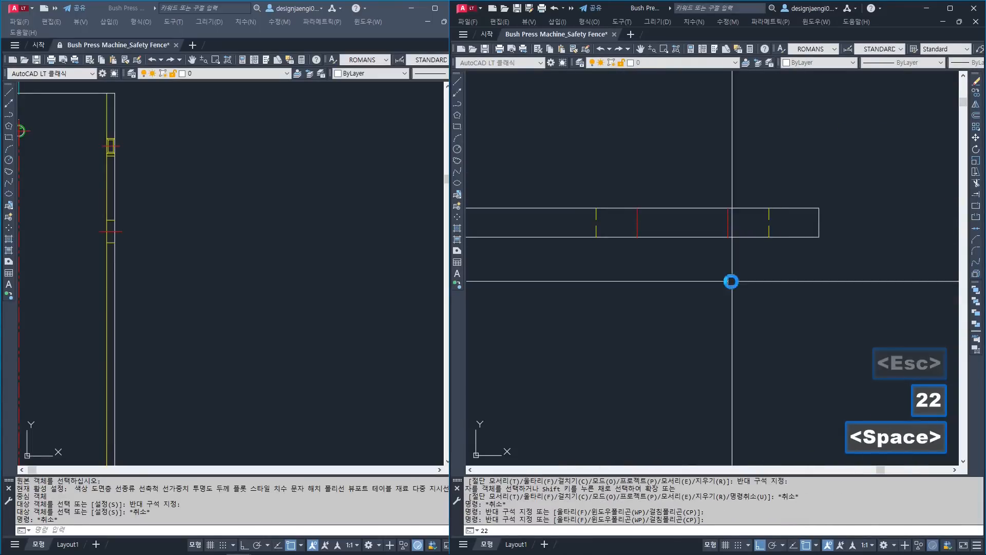
key(Escape)
Stretch the upper ends of the slot's two centre lines 2 mm beyond the top view's horizontal leg.
text(s)
key(space)
drag(741, 184, 611, 218)
key(space)
click(704, 189)
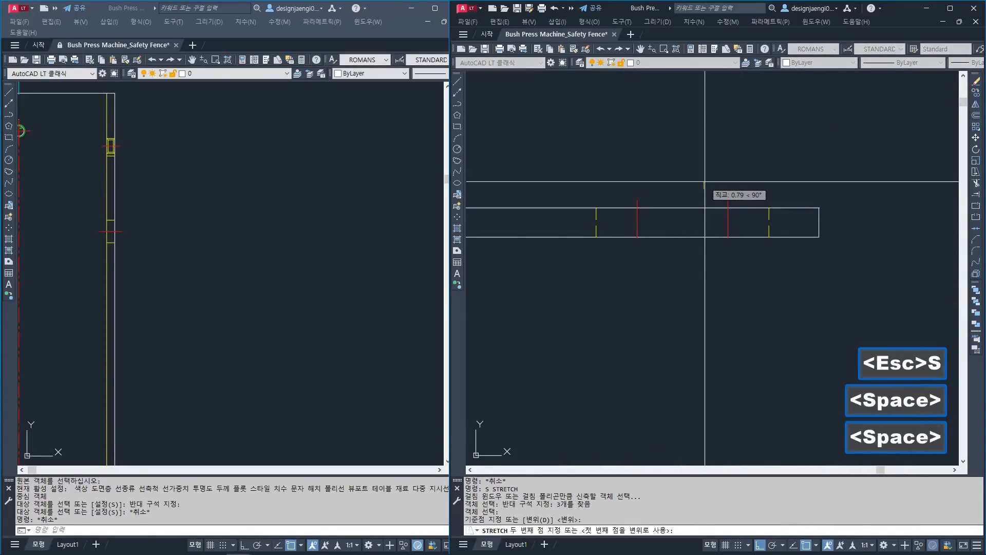
text(2)
key(space)
Stretch the lower ends of the slot's two centre lines 2 mm below the top view's horizontal leg.
key(Escape)
key(space)
click(736, 226)
click(618, 259)
key(space)
click(685, 280)
text(2)
key(space)
key(Escape)
scroll(685, 298, down, 3)
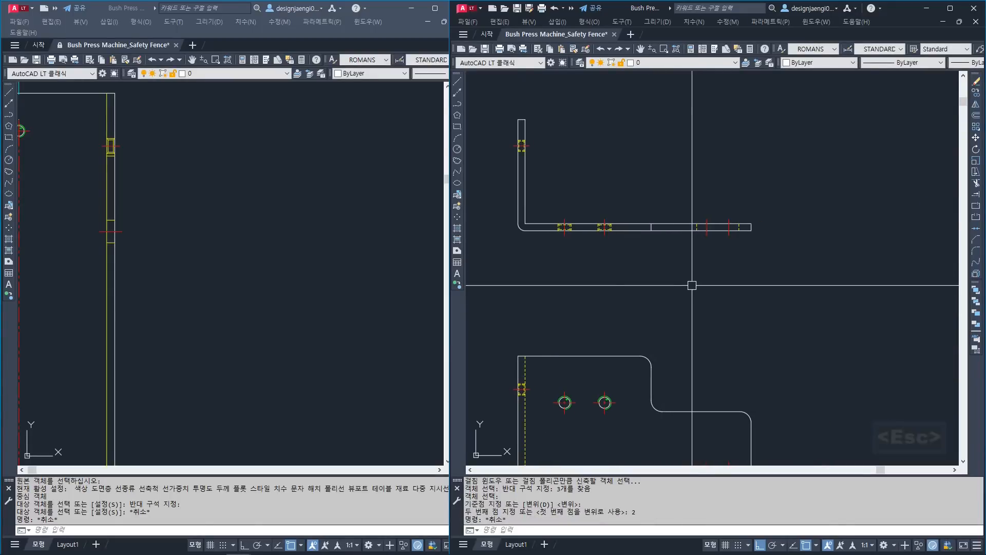
Erase the old L-shaped top view above the left-hand flange view.
scroll(683, 274, down, 3)
scroll(665, 265, up, 3)
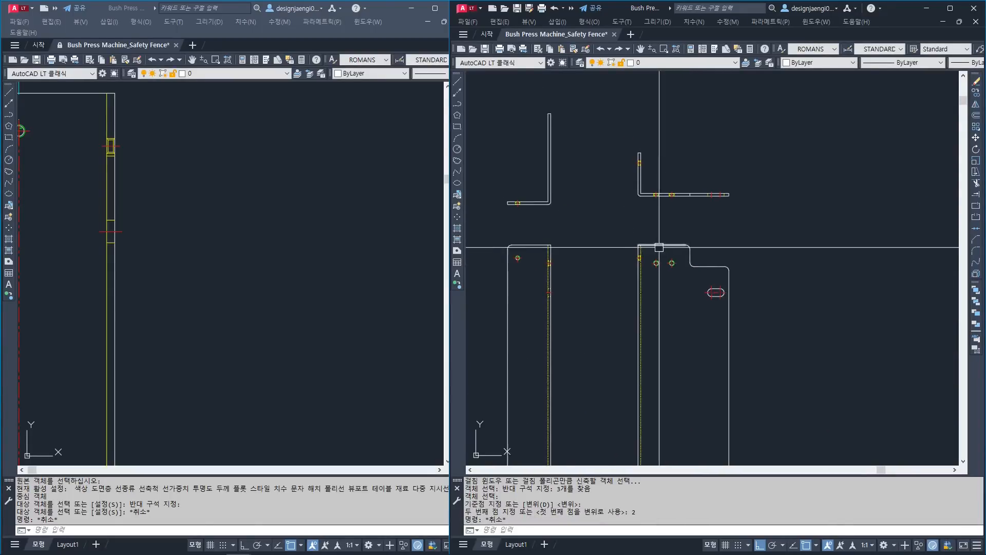
middle_drag(655, 211, 685, 223)
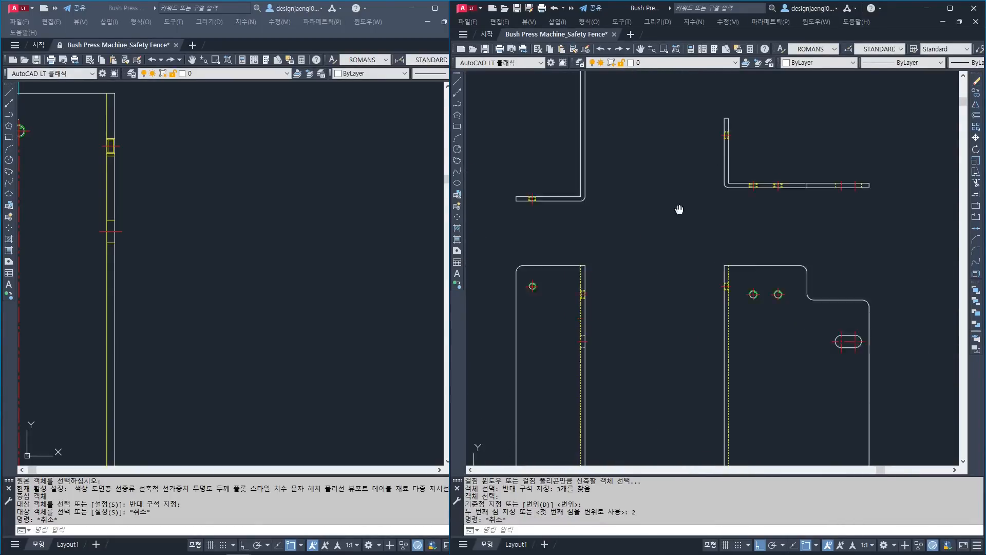
middle_drag(680, 185, 676, 237)
key(Escape)
text(e)
middle_drag(626, 125, 631, 183)
key(Escape)
key(Escape)
text(e)
click(627, 133)
click(529, 286)
key(space)
middle_drag(685, 305, 660, 295)
Rotate the remaining L-shaped top view 90 degrees counterclockwise so its long leg points up.
key(Escape)
text(RO)
key(space)
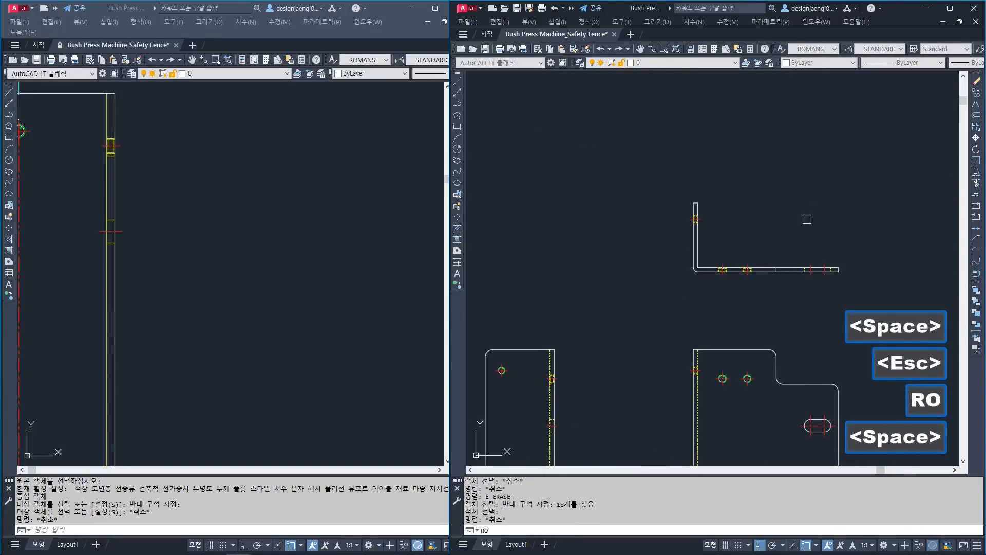
click(924, 246)
click(701, 175)
key(space)
click(685, 246)
key(Escape)
Move the rotated top view by its short leg's outer corner onto the upper end of the left-hand flange view.
text(M)
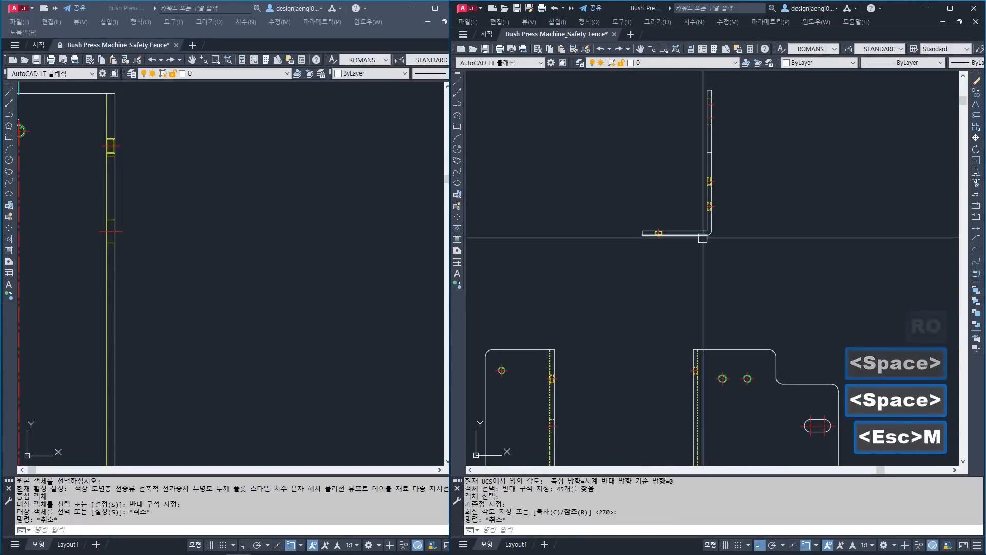
key(space)
click(733, 241)
click(619, 65)
key(space)
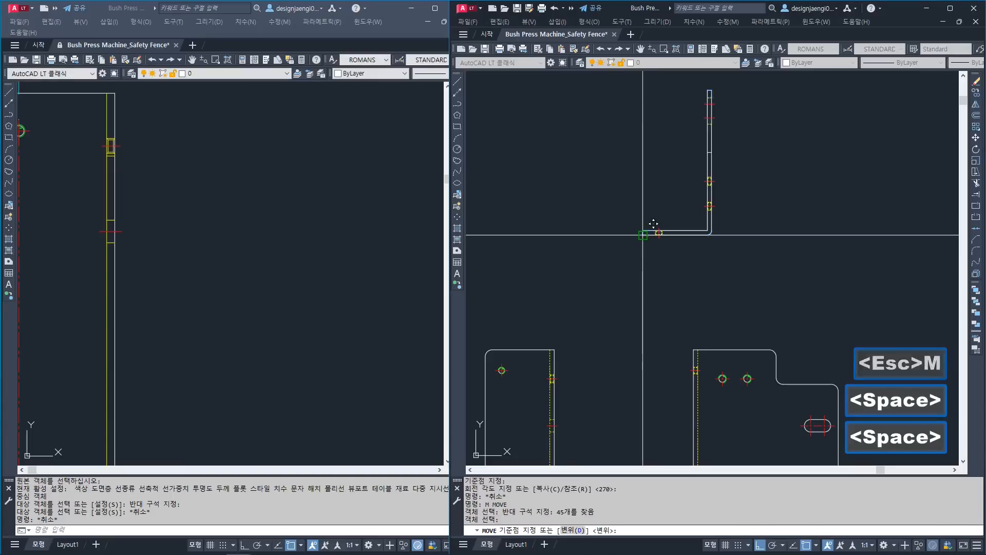
click(642, 235)
middle_drag(552, 294, 597, 272)
scroll(563, 293, up, 2)
key(Escape)
key(Escape)
middle_drag(523, 362, 566, 349)
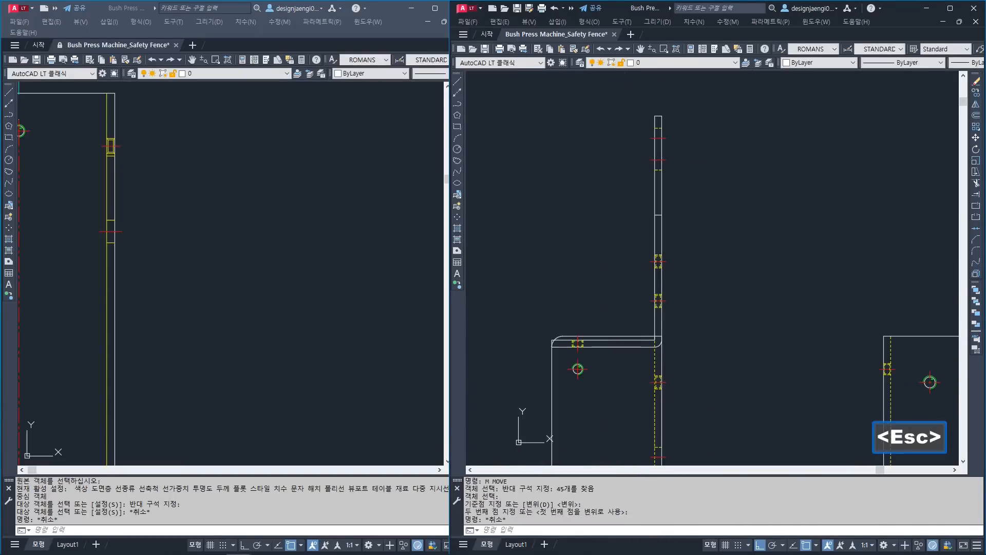
Move the same top view straight up to leave a gap above the left-hand flange view.
text(M)
key(space)
text(P)
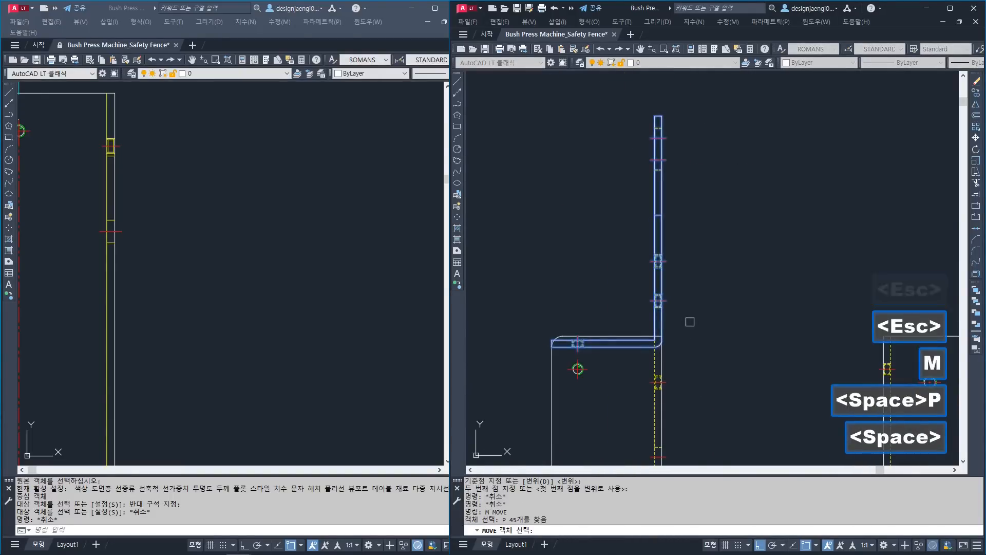
key(space)
click(719, 314)
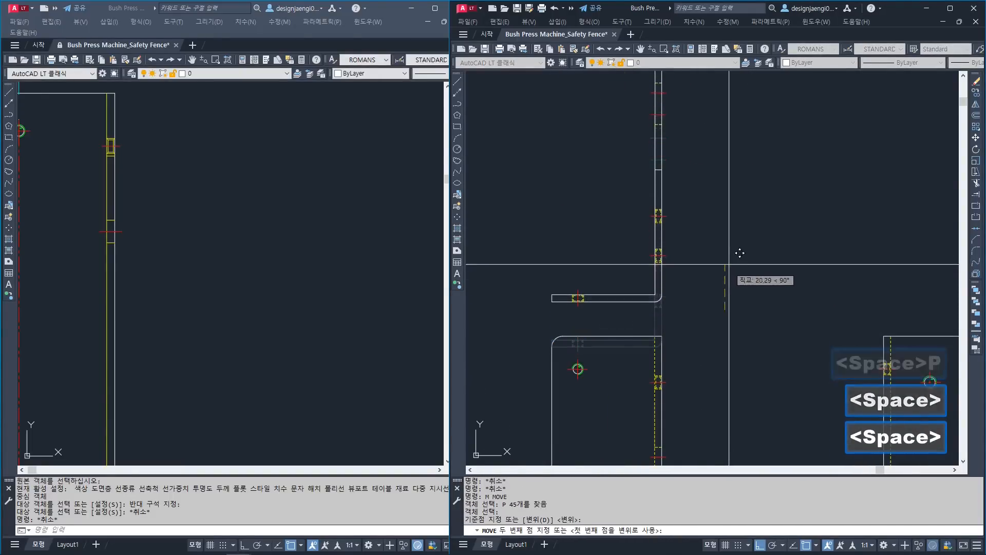
click(728, 221)
scroll(719, 247, down, 2)
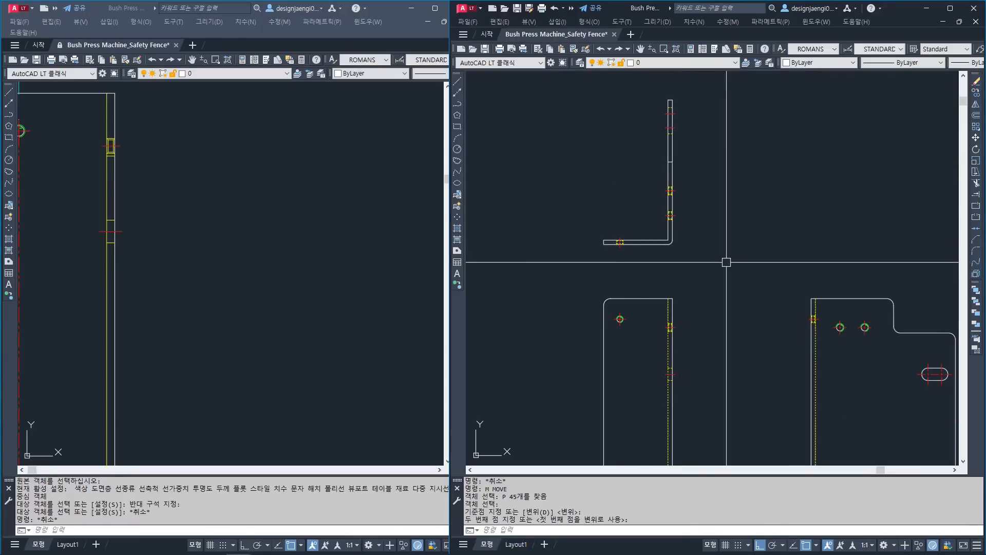
Examine the reference's top view and compare it with the redrawn top and flange views.
scroll(303, 247, down, 6)
middle_drag(286, 190, 327, 442)
scroll(310, 272, up, 4)
middle_drag(321, 241, 323, 270)
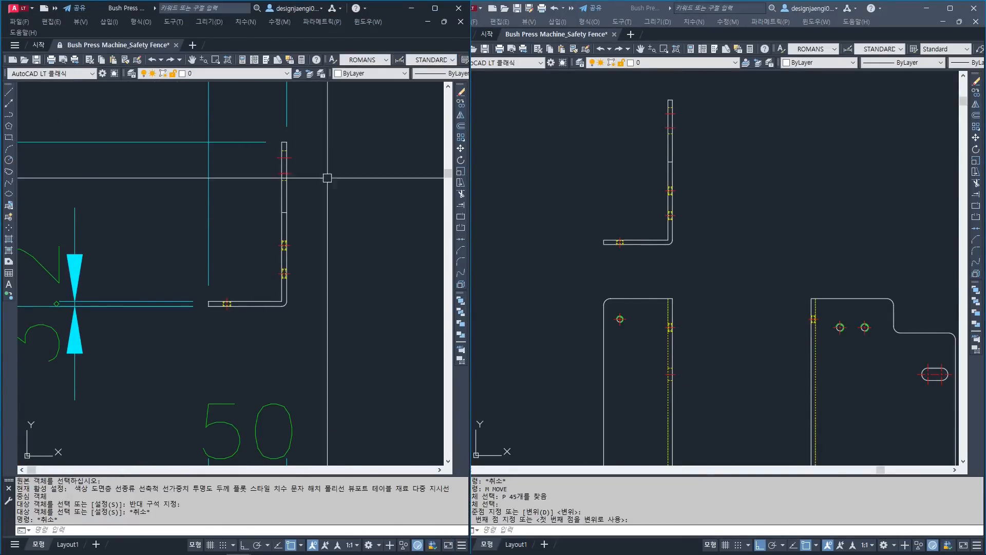
click(567, 189)
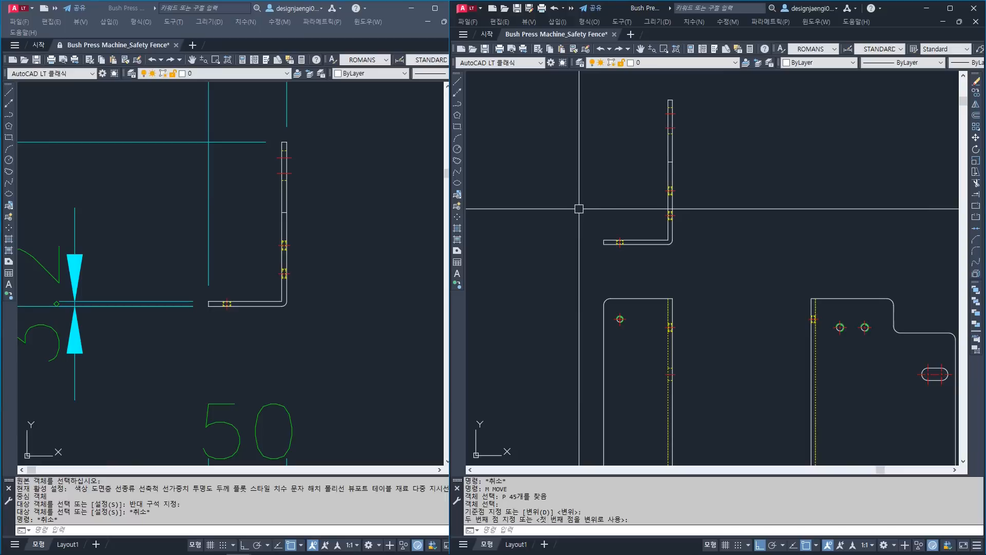
middle_drag(607, 345, 587, 264)
middle_drag(682, 293, 652, 283)
scroll(880, 234, up, 2)
click(881, 233)
click(862, 256)
scroll(850, 242, down, 4)
key(Escape)
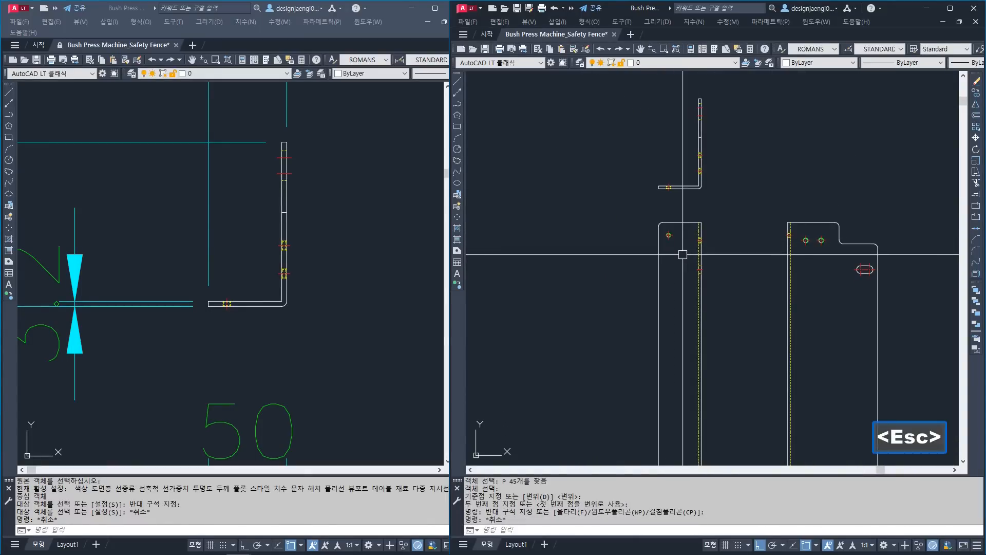
Draw a horizontal projection line from the lower notch edge of the right-hand view across the left-hand flange view.
key(Escape)
scroll(744, 246, down, 5)
middle_drag(759, 426, 724, 269)
scroll(742, 358, up, 5)
click(712, 320)
key(Escape)
middle_drag(691, 367, 703, 367)
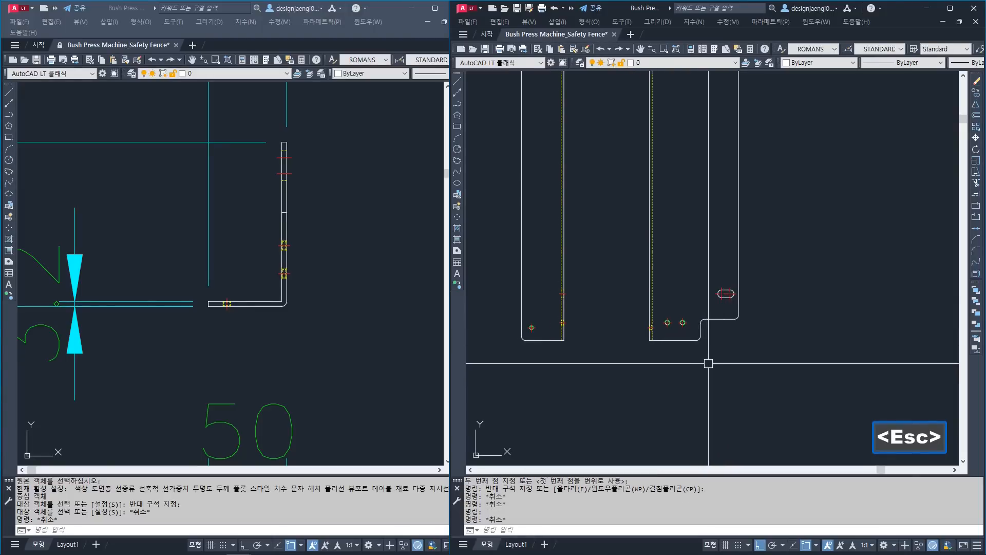
text(l)
key(space)
click(720, 321)
scroll(573, 330, up, 4)
click(510, 325)
key(Escape)
Draw a horizontal projection line from the upper notch edge of the right-hand view into the left-hand flange view.
scroll(640, 371, down, 6)
middle_drag(669, 85, 647, 550)
key(Escape)
key(space)
middle_drag(645, 222, 625, 210)
click(694, 205)
scroll(611, 230, up, 2)
click(563, 227)
key(Escape)
Change both notch projection lines to the yellow hidden line style 22.
click(643, 164)
click(619, 199)
scroll(618, 200, down, 4)
middle_drag(605, 350, 607, 186)
scroll(619, 389, up, 2)
key(space)
key(Escape)
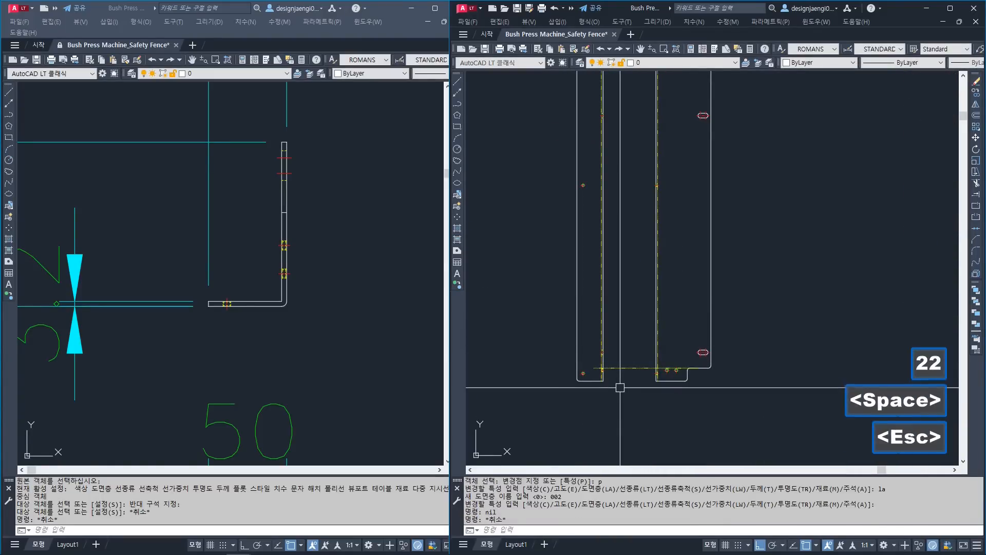
Trim the lower and upper notch projection lines to the sheet thickness along the left-hand flange view's bend edge.
text(TR)
key(space)
scroll(620, 389, up, 4)
key(space)
click(574, 375)
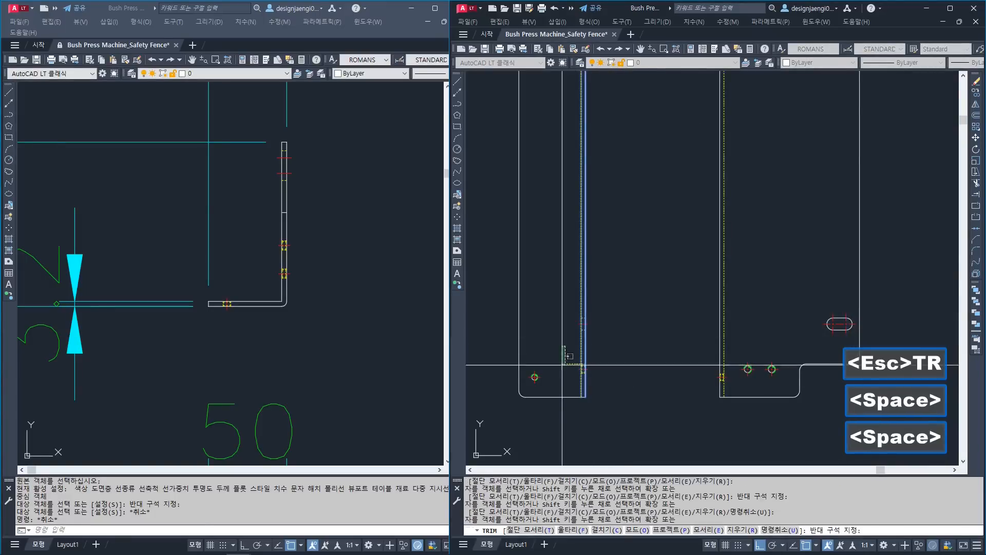
click(566, 353)
click(572, 371)
scroll(571, 373, down, 3)
middle_drag(569, 252, 562, 419)
scroll(566, 216, up, 2)
click(584, 224)
click(587, 281)
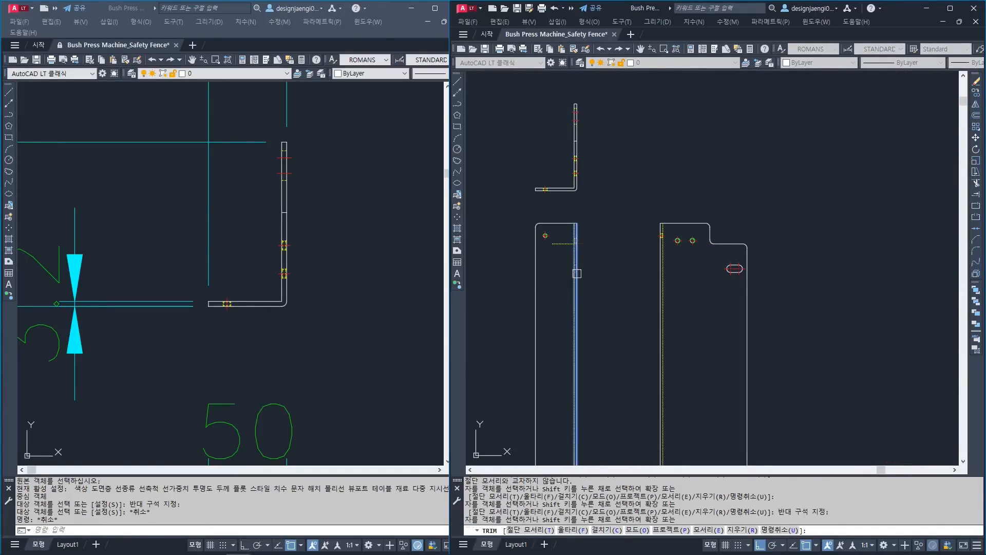
click(561, 244)
key(Escape)
Compare the complete dimensioned reference bracket with the full redrawn top and flange views.
scroll(631, 259, down, 2)
click(367, 244)
scroll(368, 244, down, 6)
middle_drag(368, 245, 298, 226)
scroll(313, 285, up, 2)
scroll(313, 287, down, 2)
middle_drag(323, 308, 258, 224)
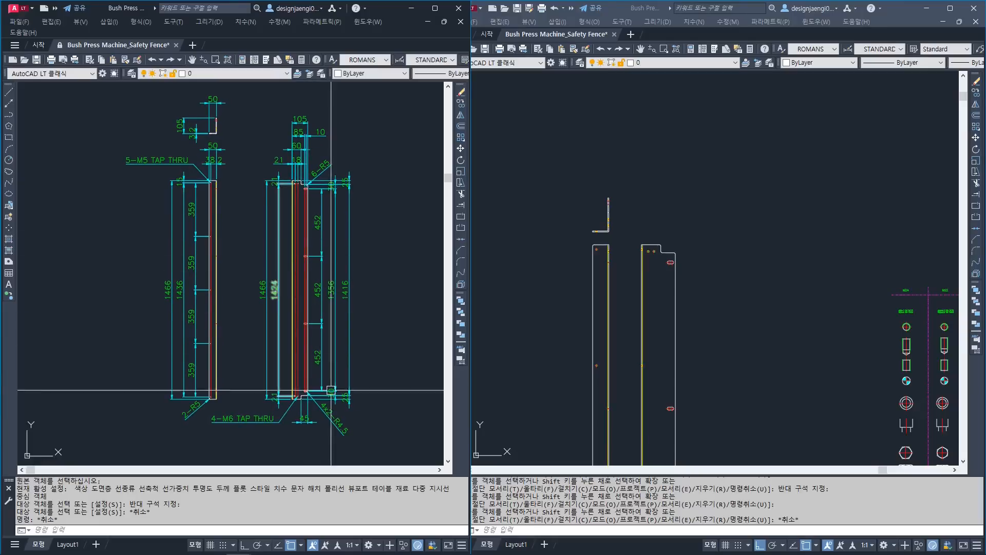
click(638, 341)
scroll(639, 344, down, 4)
middle_drag(639, 400, 658, 292)
scroll(654, 291, up, 2)
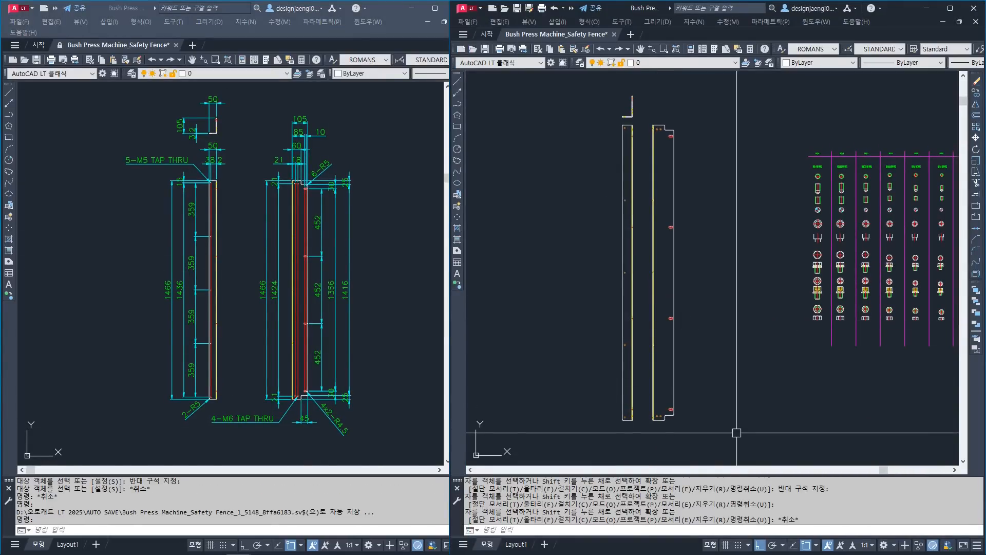
click(392, 447)
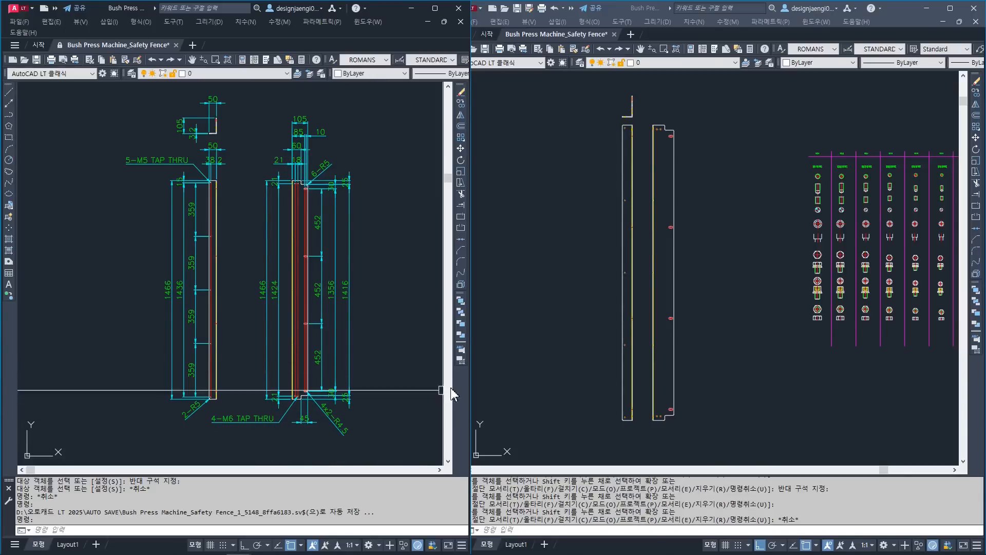
click(692, 352)
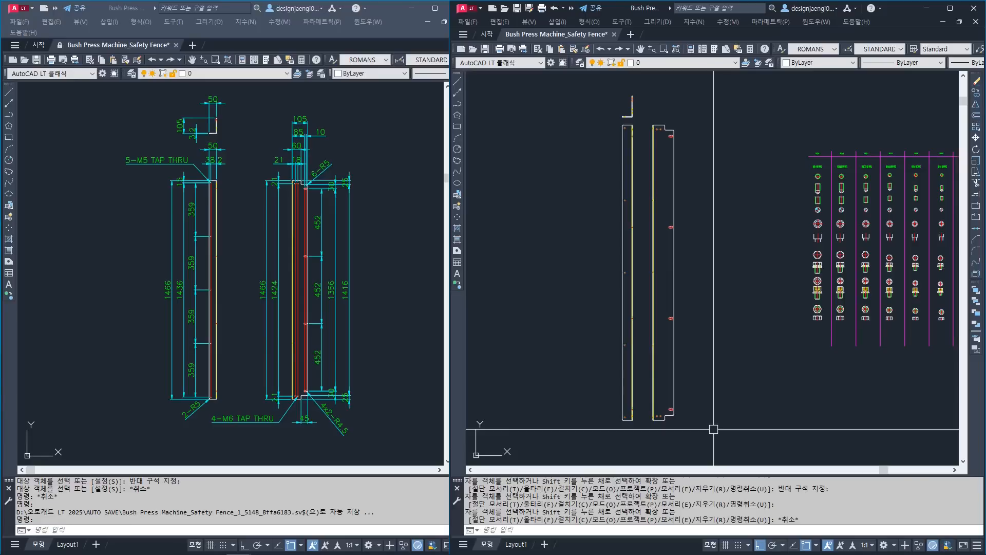
Examine the paired tapped holes at the upper and lower ends of the right-hand flange view.
key(Escape)
scroll(628, 102, up, 6)
click(584, 112)
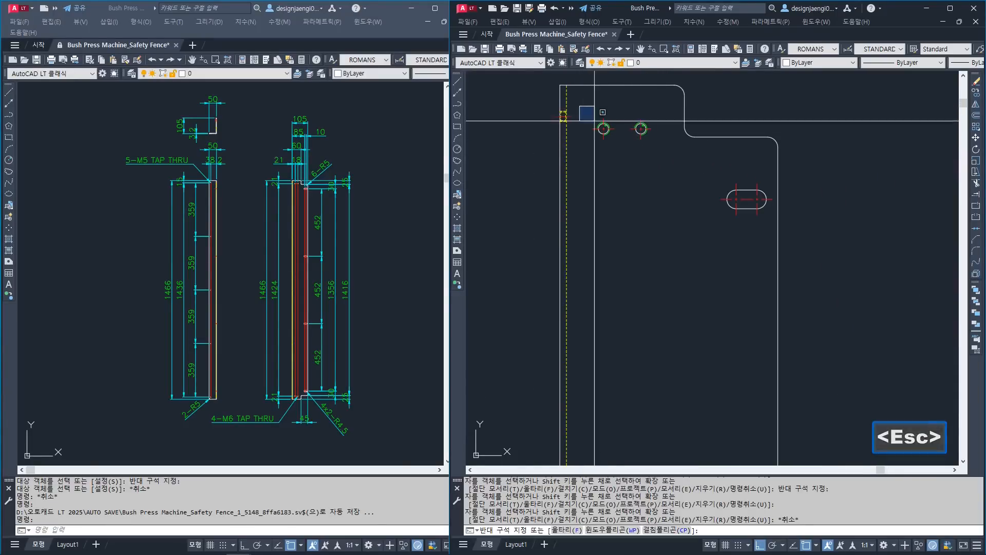
key(Escape)
scroll(627, 326, down, 5)
scroll(674, 319, up, 2)
scroll(658, 443, up, 5)
middle_drag(658, 443, 656, 336)
scroll(652, 325, up, 2)
click(651, 291)
click(550, 348)
key(Escape)
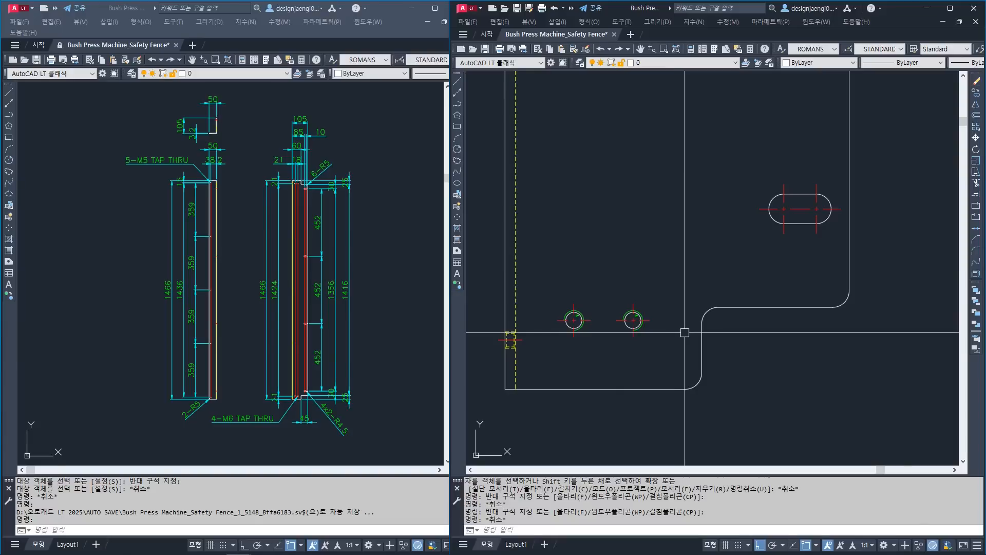
click(652, 272)
click(562, 336)
key(Escape)
scroll(620, 365, down, 2)
scroll(619, 367, down, 4)
scroll(621, 366, up, 4)
click(645, 306)
click(576, 351)
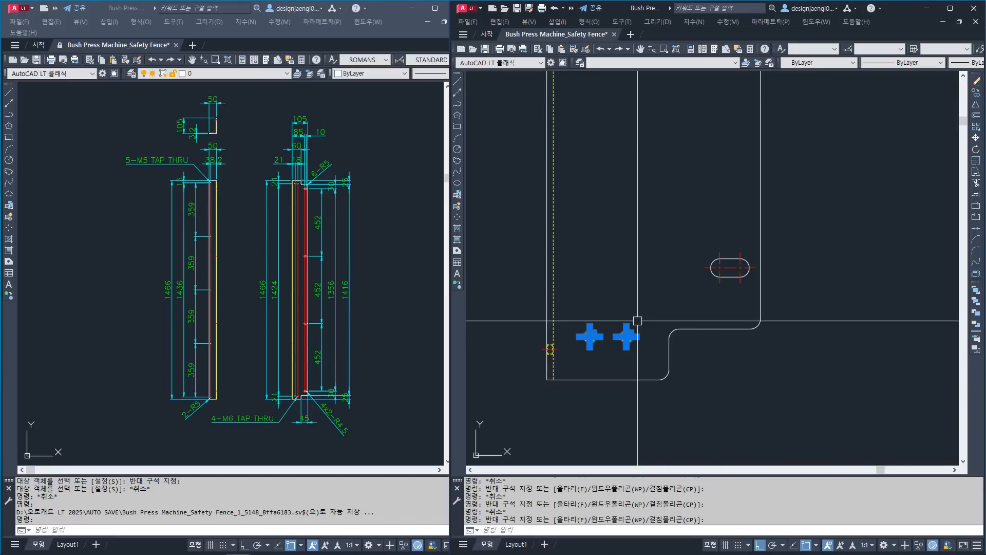
key(Escape)
Examine the slots along the right-hand flange view's outer edge and the overall set of bracket views.
click(671, 231)
click(759, 286)
scroll(694, 322, down, 4)
middle_drag(693, 322, 683, 376)
click(670, 149)
click(710, 180)
key(Escape)
scroll(561, 223, up, 4)
click(561, 198)
click(628, 245)
key(Escape)
scroll(624, 247, down, 3)
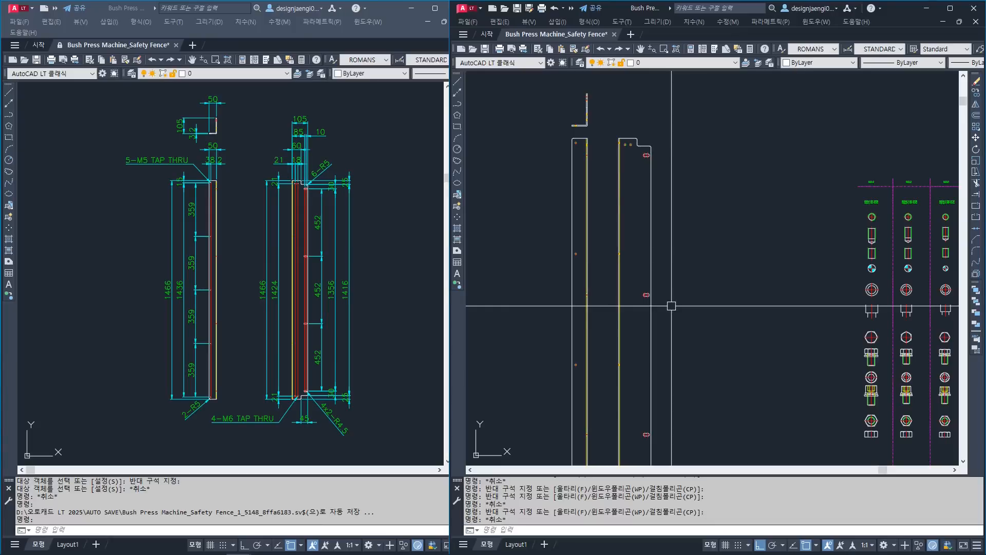
scroll(672, 305, down, 4)
scroll(671, 288, up, 2)
middle_drag(671, 332, 702, 306)
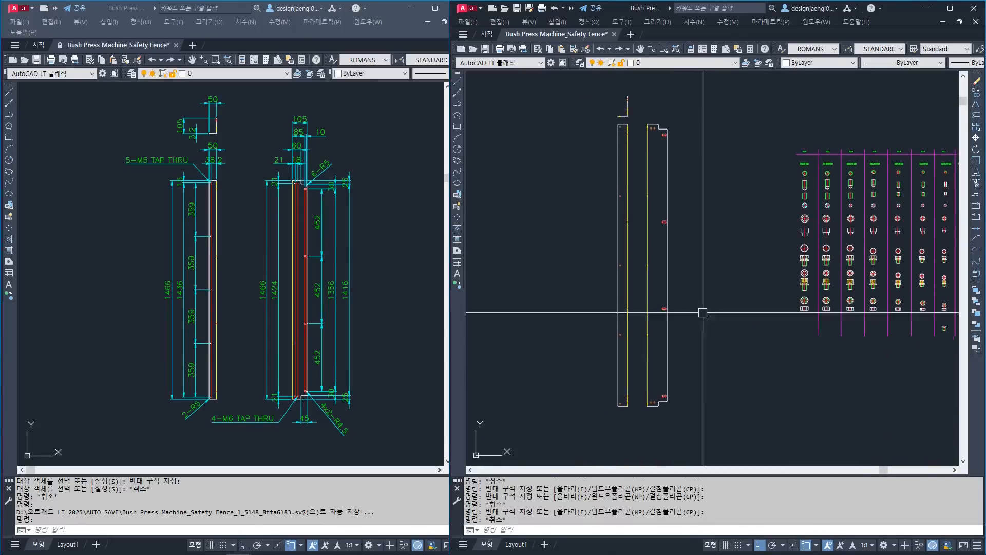